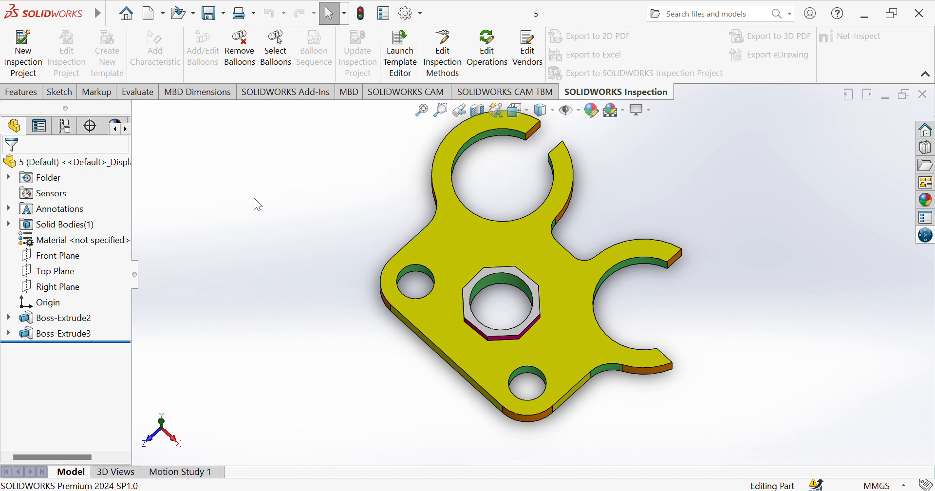
Create a new part and switch its units to MMGS
key(ctrl+n)
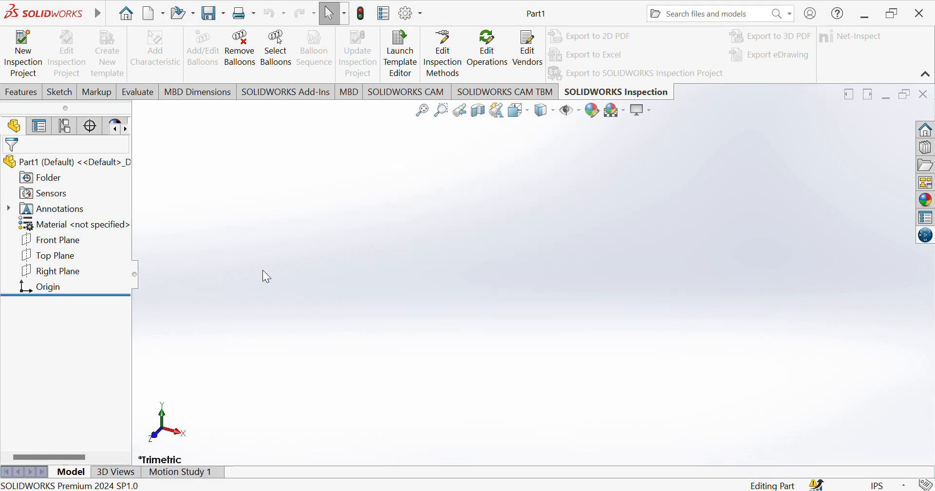
click(798, 430)
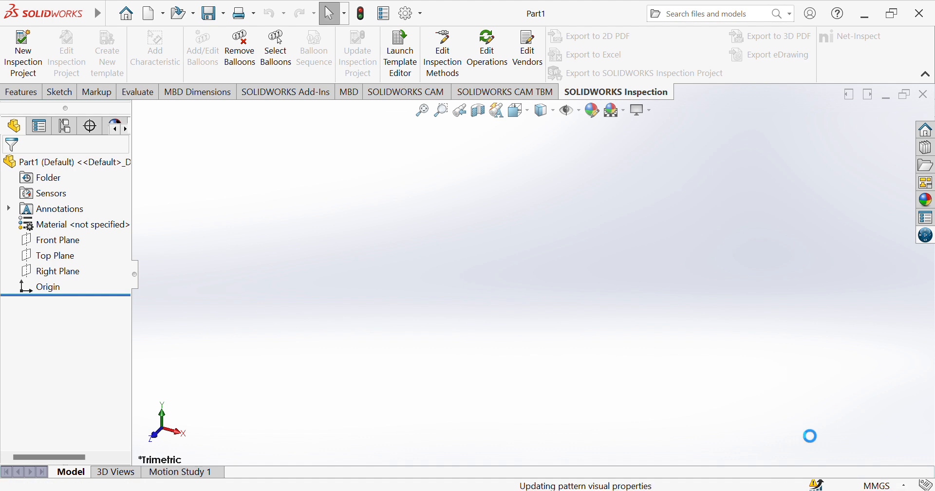
Start a new sketch on the Top Plane
click(58, 92)
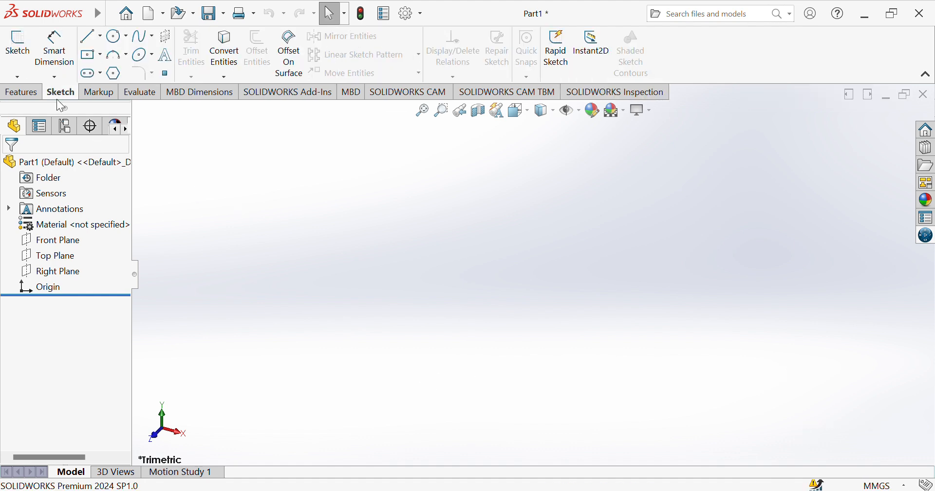
click(20, 48)
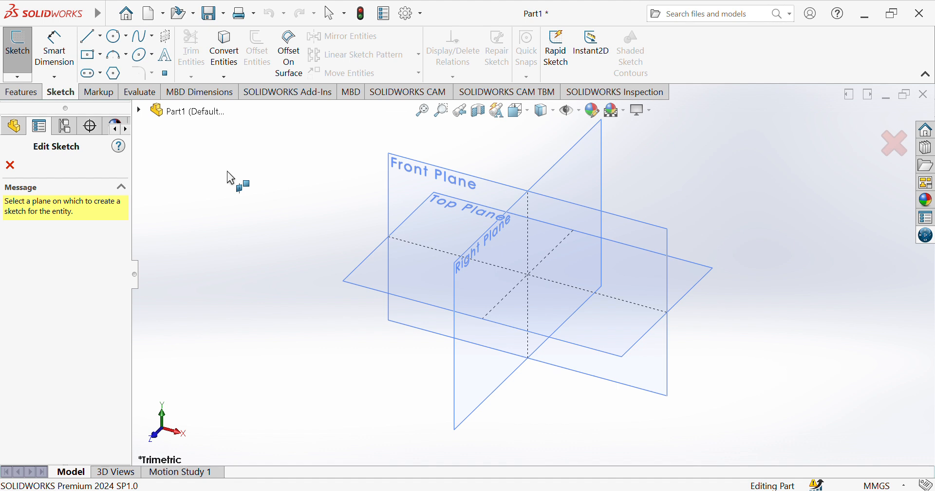
click(382, 277)
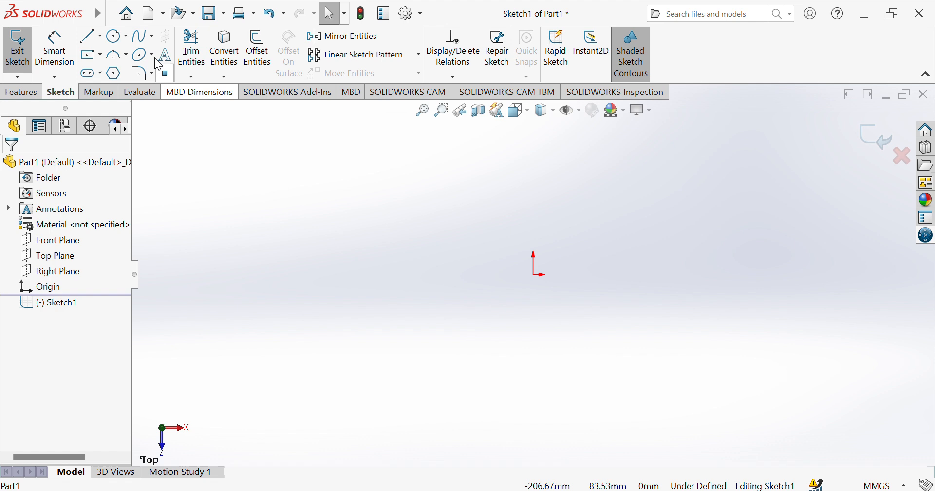
Draw a circle centred on the origin and dimension its diameter to 20 mm
click(116, 36)
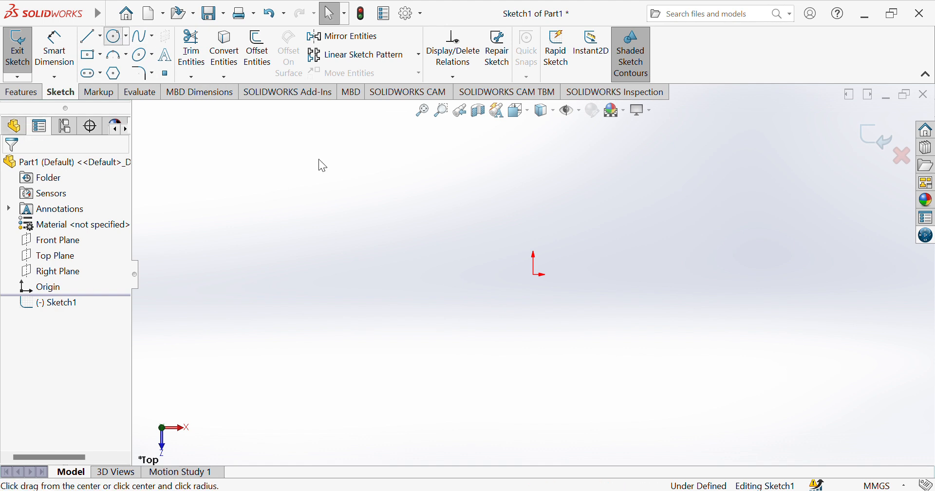
click(535, 274)
click(471, 294)
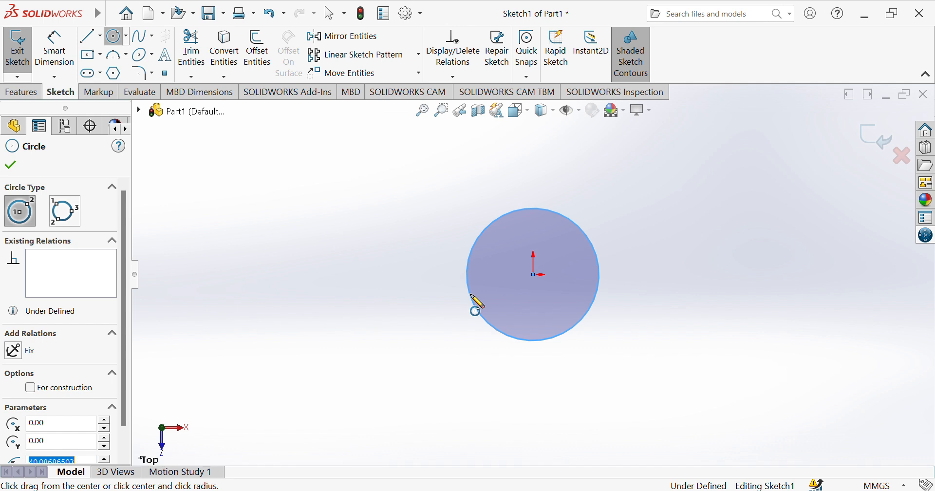
click(65, 58)
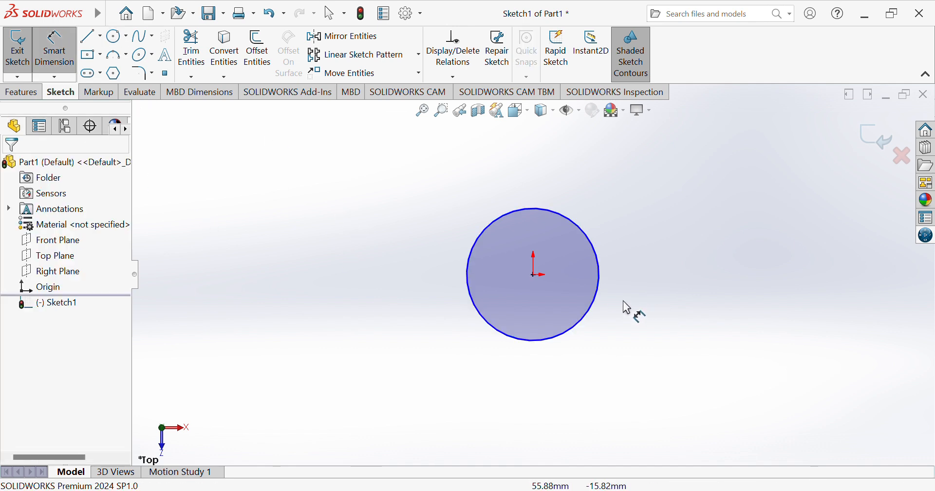
click(598, 304)
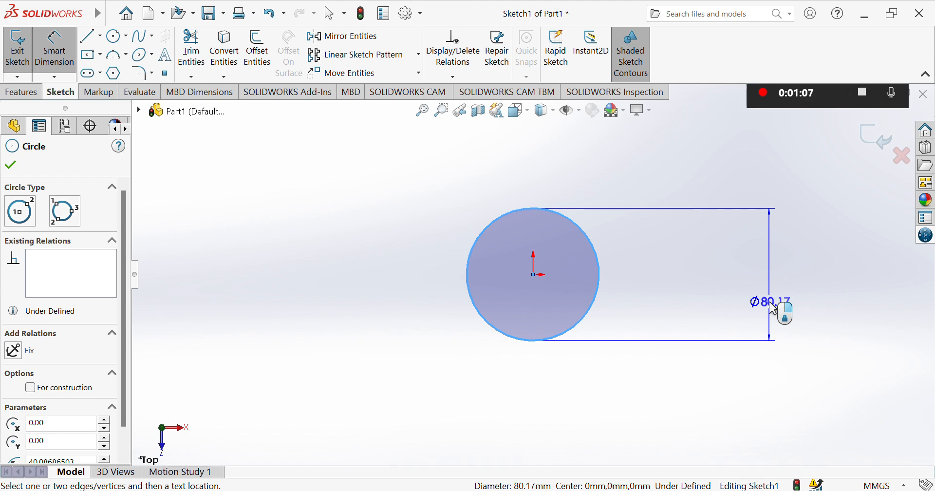
click(773, 308)
text(20)
key(Return)
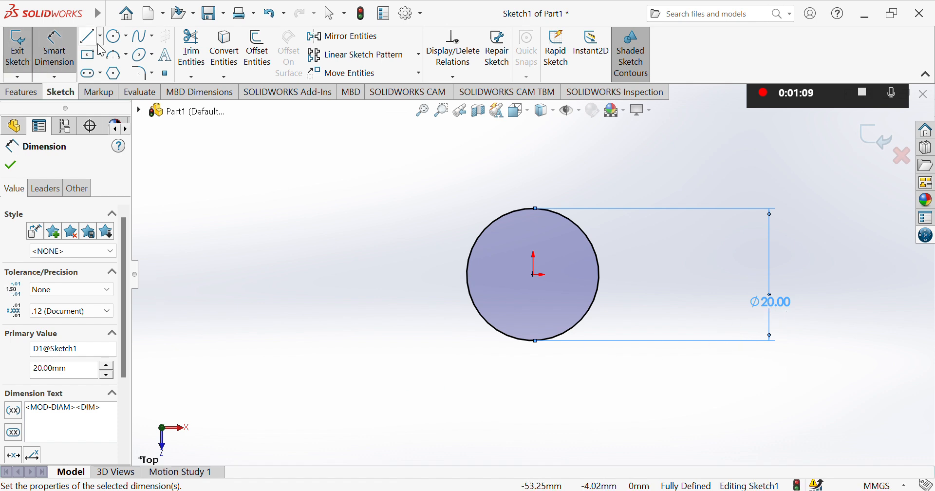
Draw four small circles at the lower left, lower right, upper right and upper left
click(114, 35)
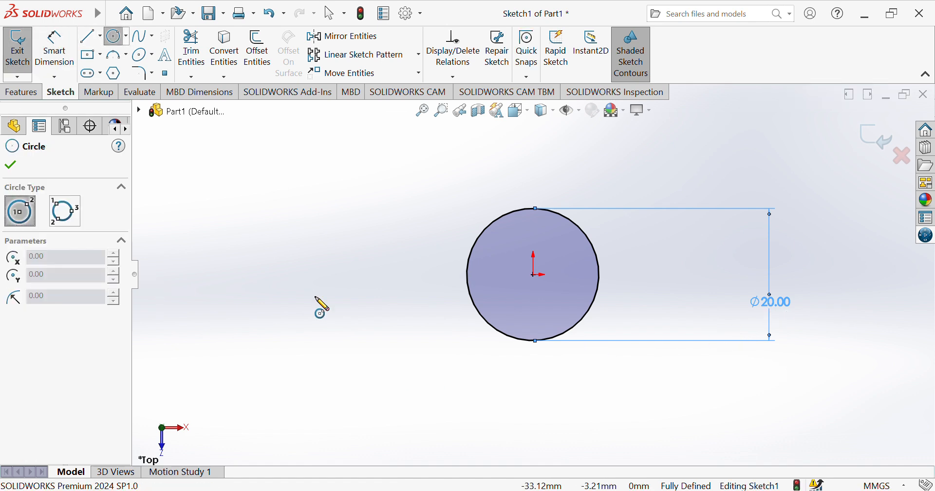
click(372, 398)
click(323, 429)
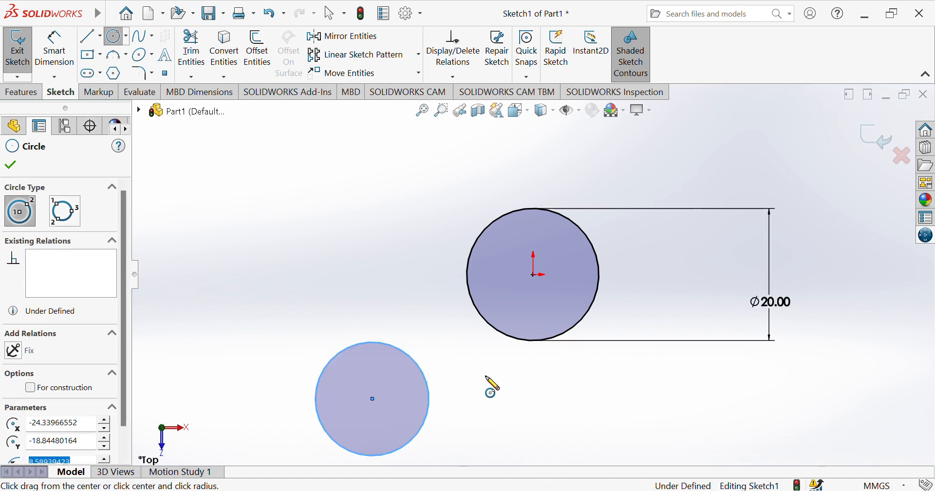
click(743, 408)
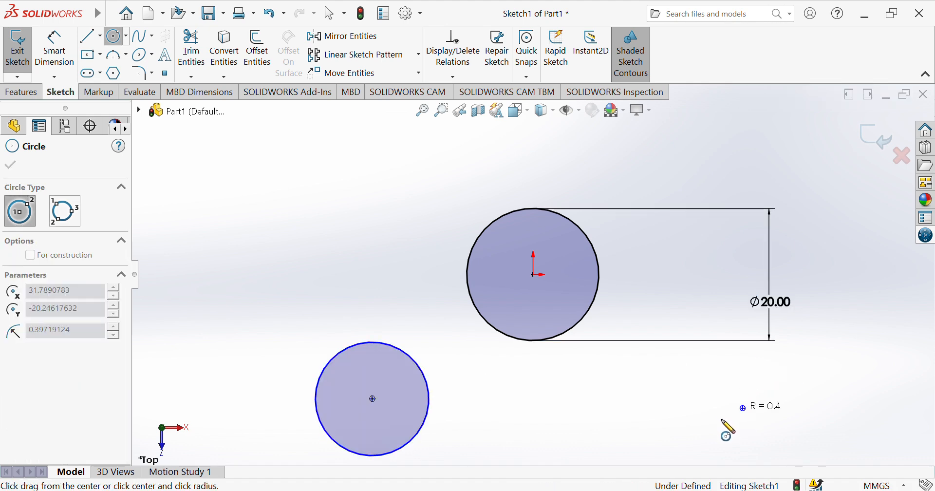
click(688, 436)
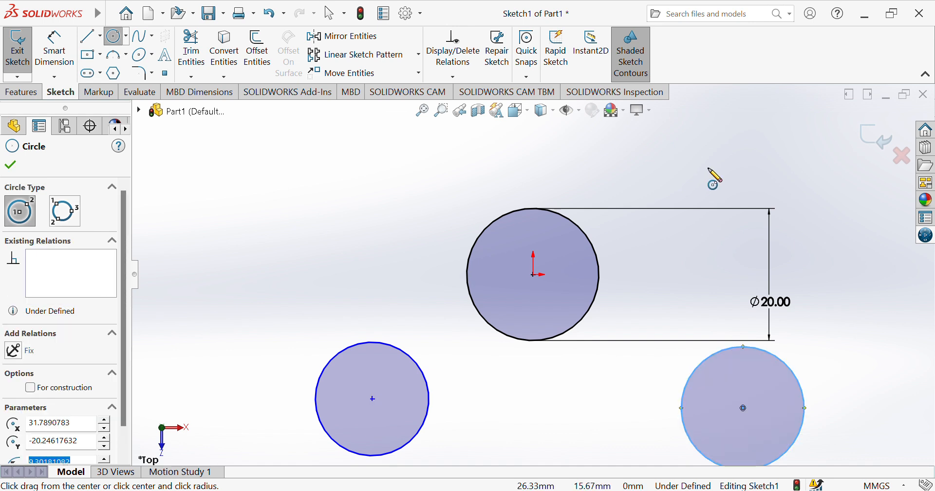
key(f)
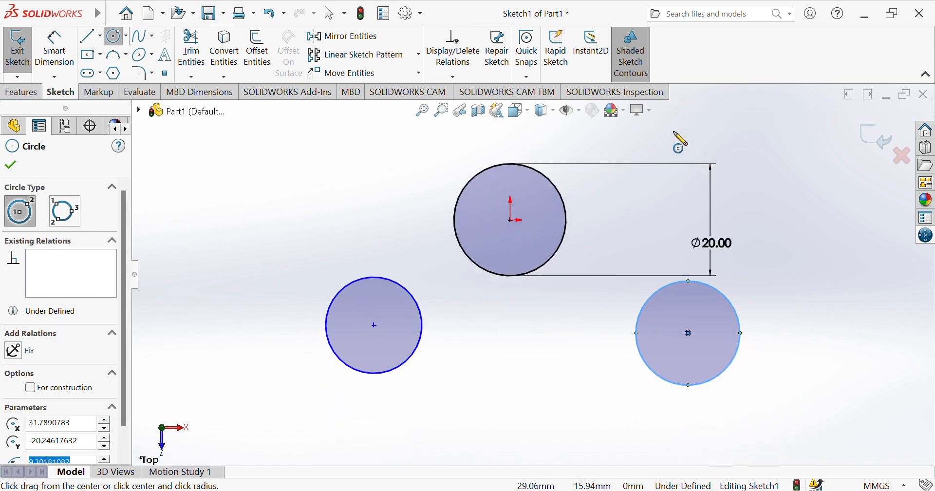
click(695, 129)
click(654, 172)
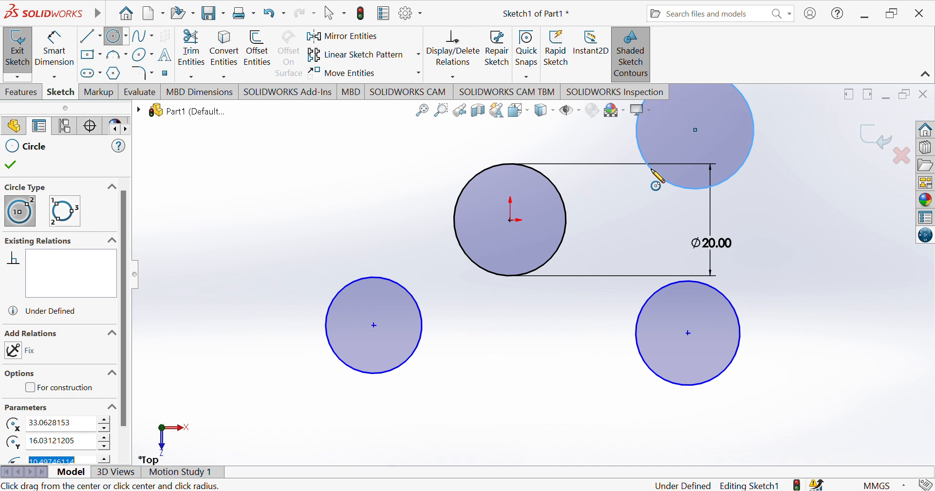
key(f)
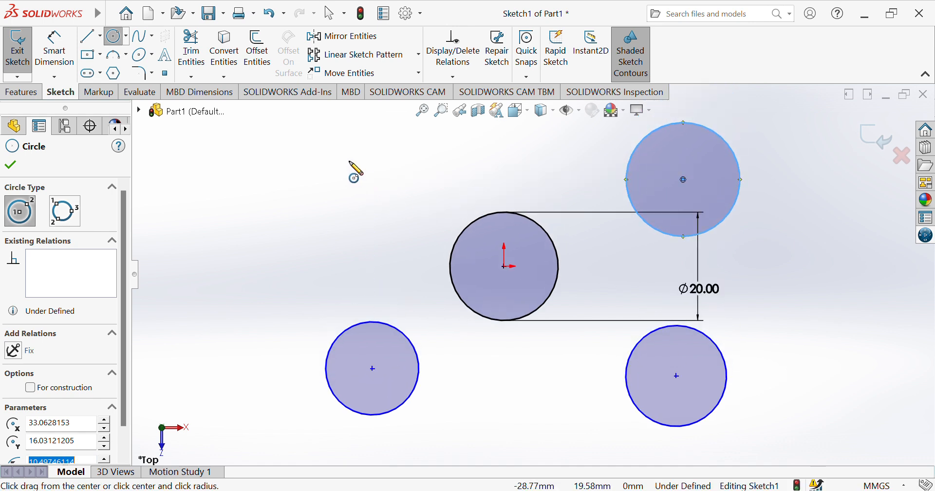
click(356, 166)
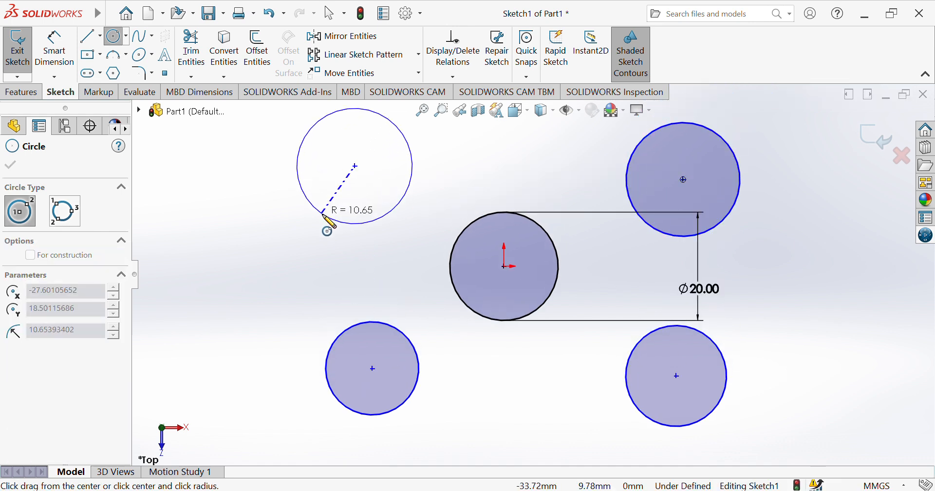
click(324, 215)
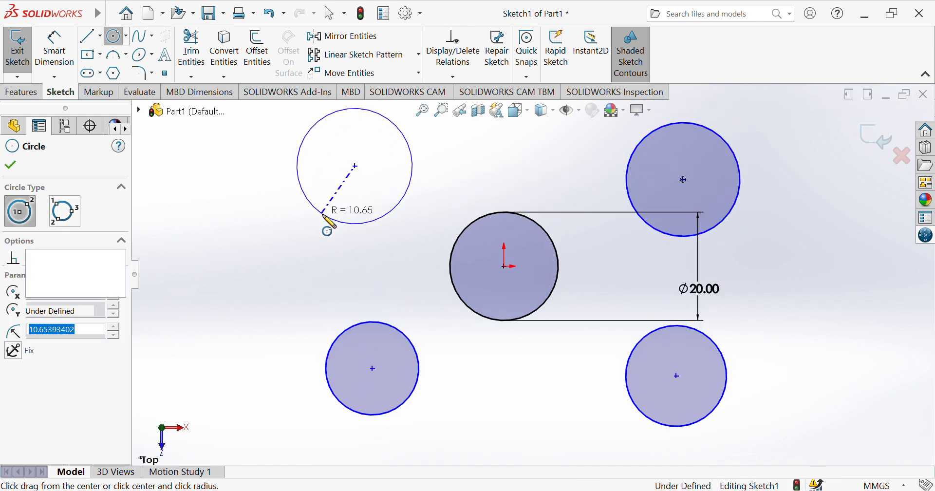
Add larger concentric circles around the two upper circles
click(355, 166)
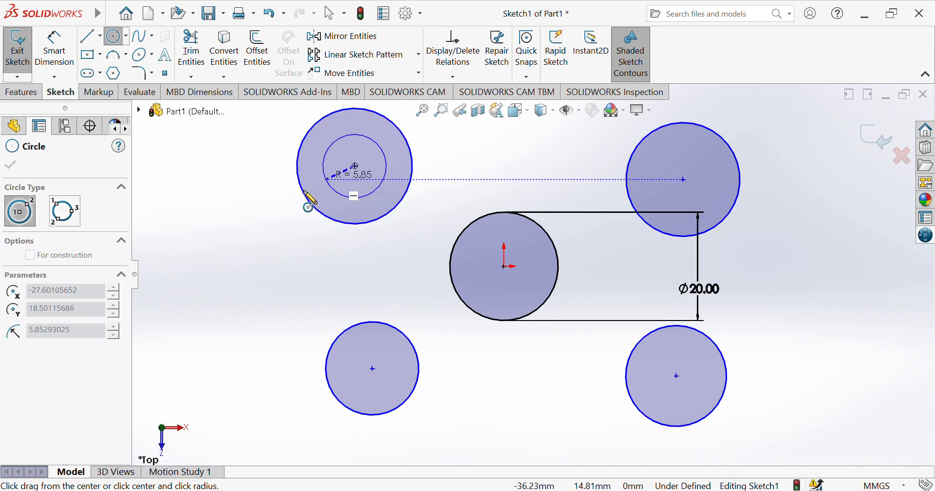
click(279, 210)
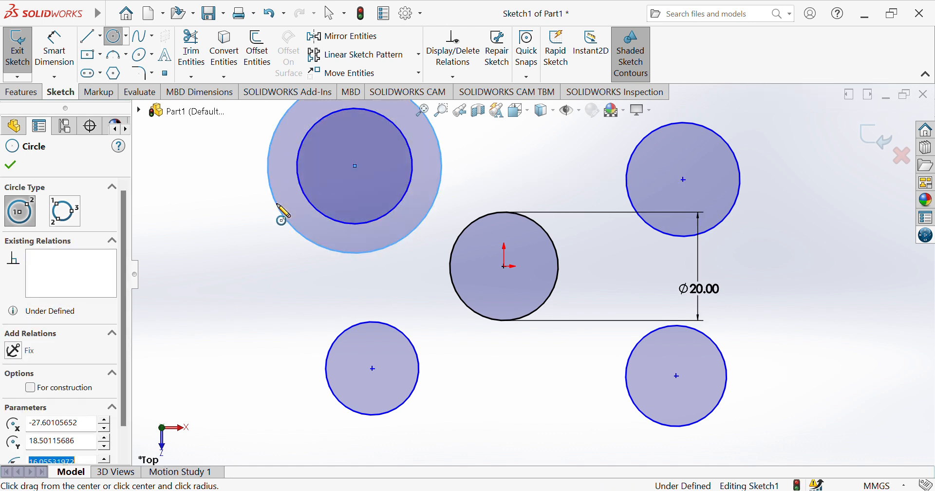
click(684, 179)
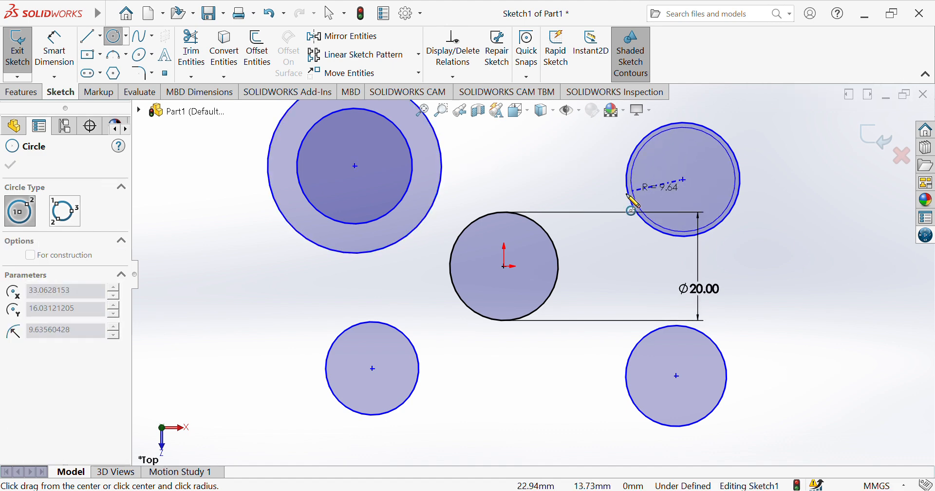
click(602, 209)
click(55, 54)
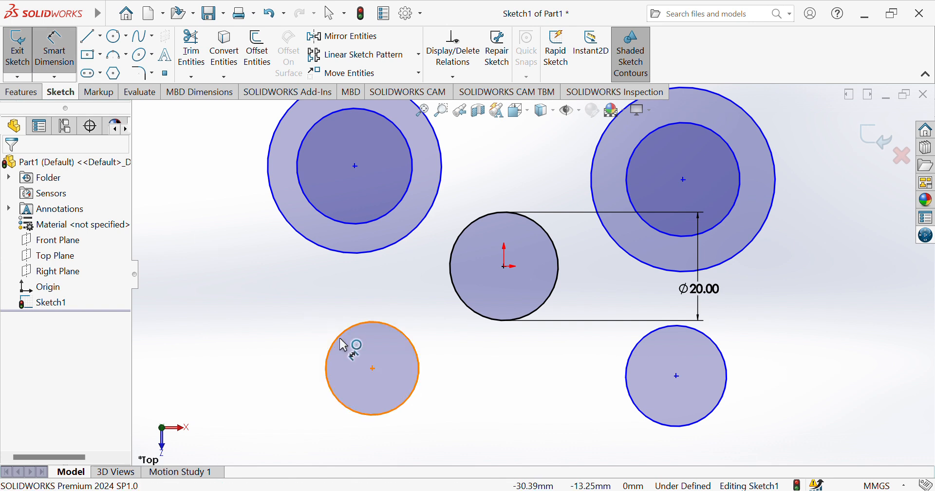
Place both lower circle centres 25 mm horizontally either side of the origin
click(373, 370)
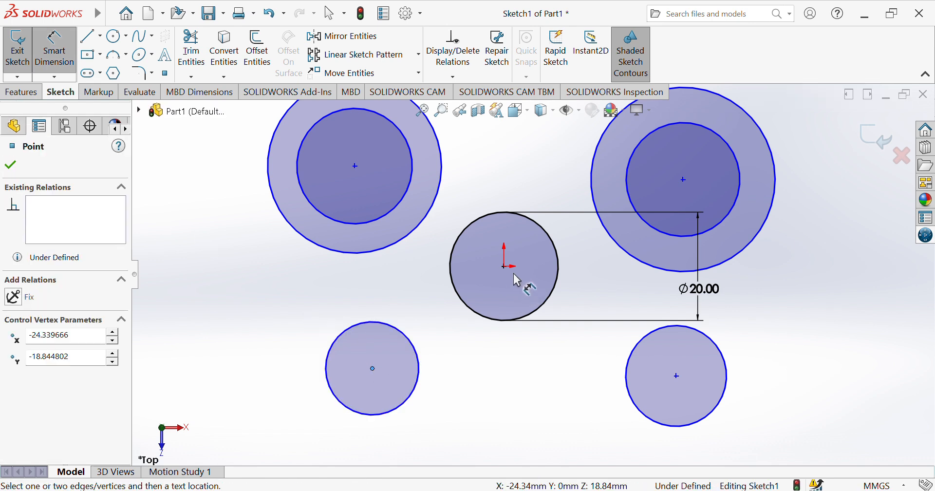
click(505, 267)
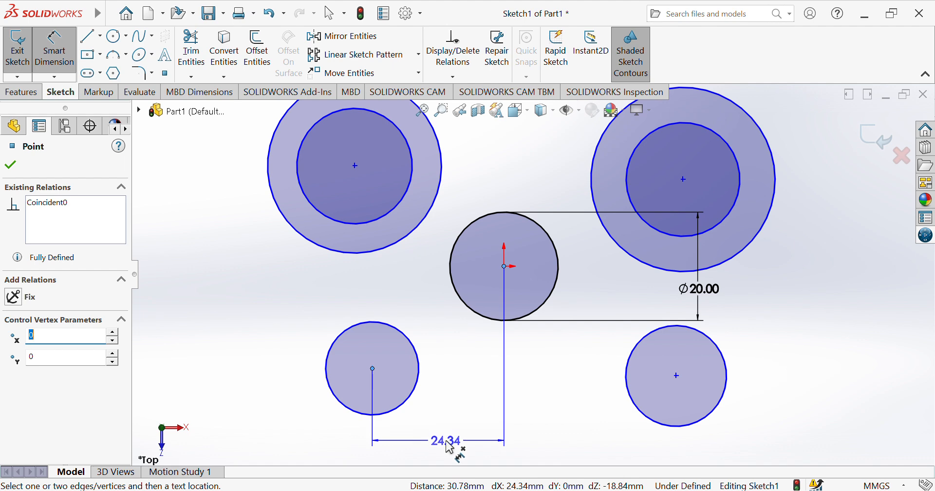
click(449, 443)
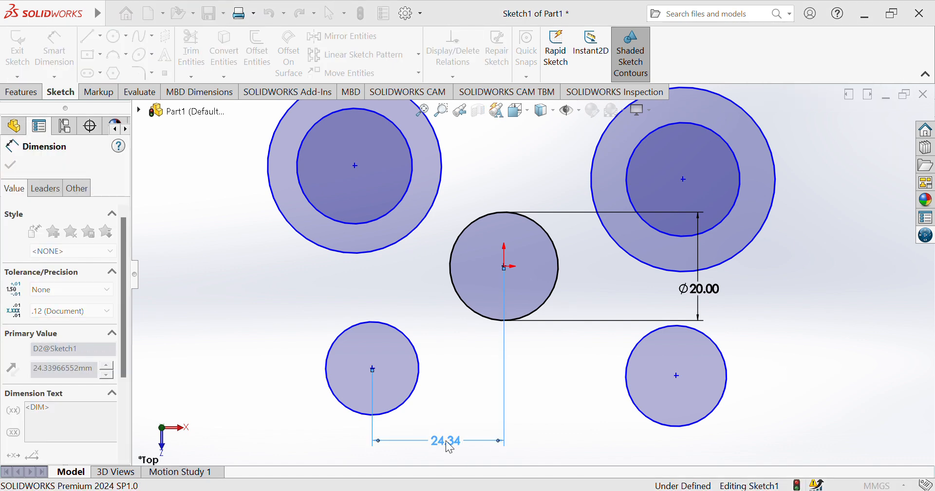
text(25)
key(Return)
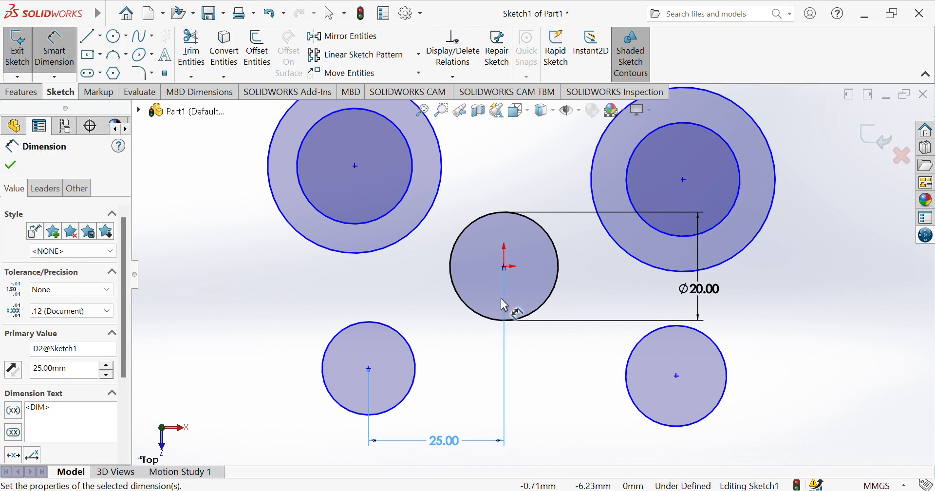
click(504, 267)
click(676, 376)
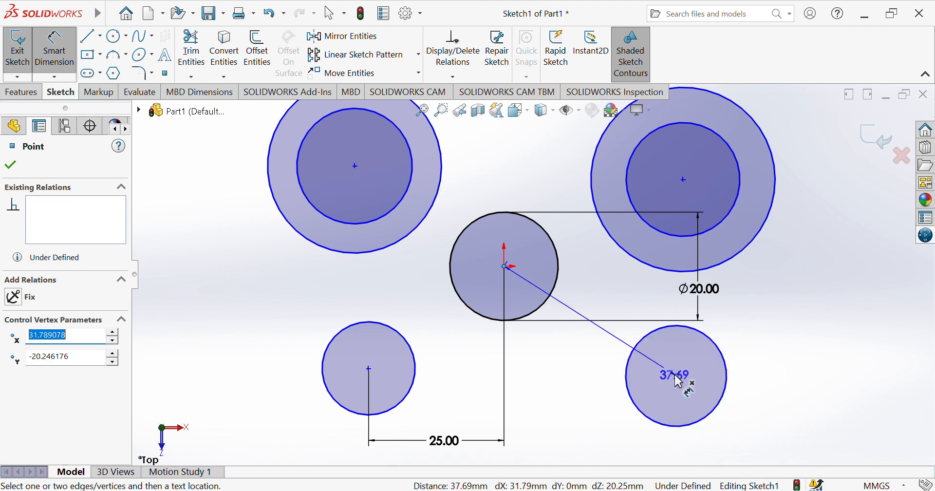
click(605, 449)
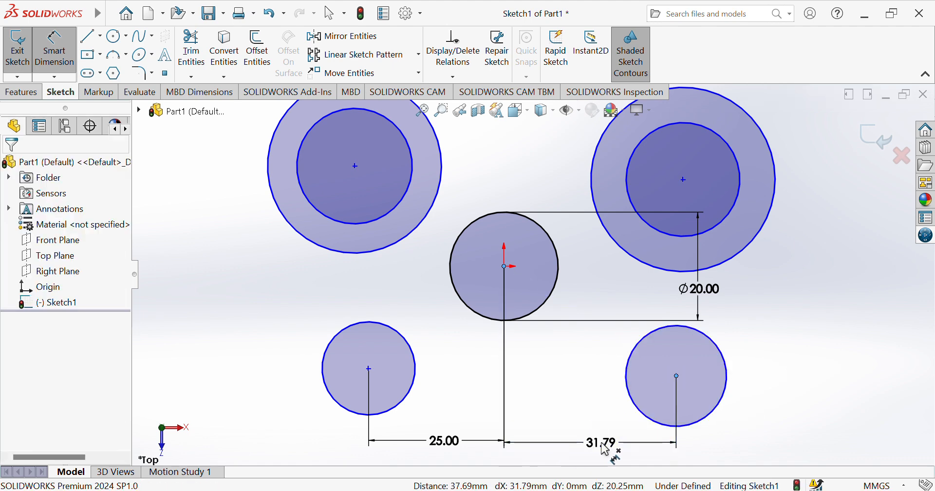
text(25)
key(Return)
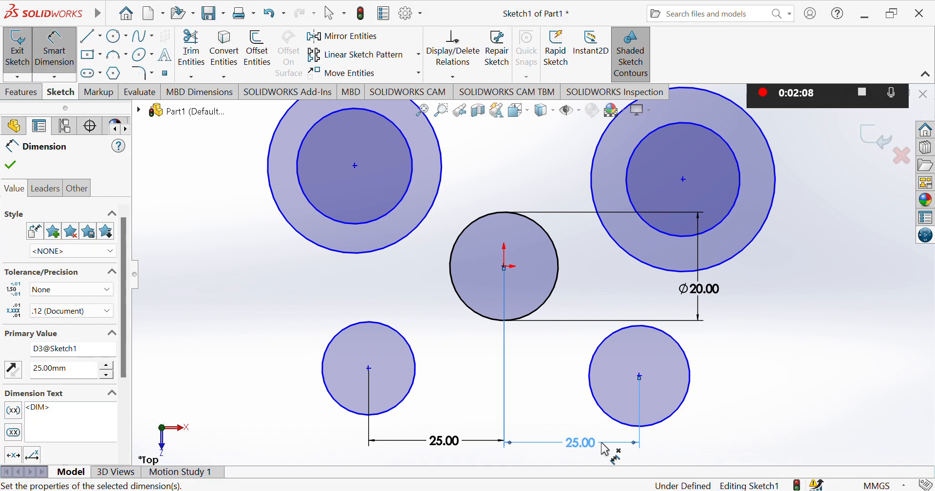
Dimension the lower-left circle to 12 mm diameter and make the lower-right circle equal
click(355, 414)
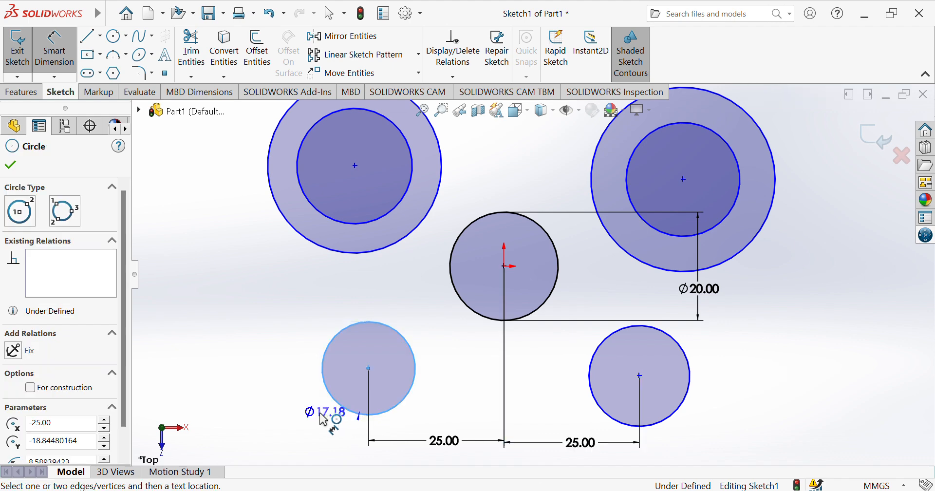
click(254, 421)
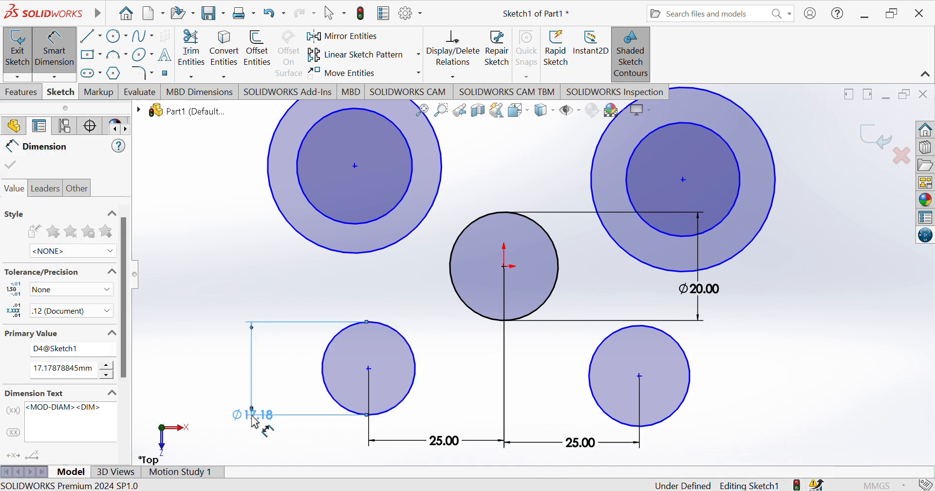
text(12)
key(Return)
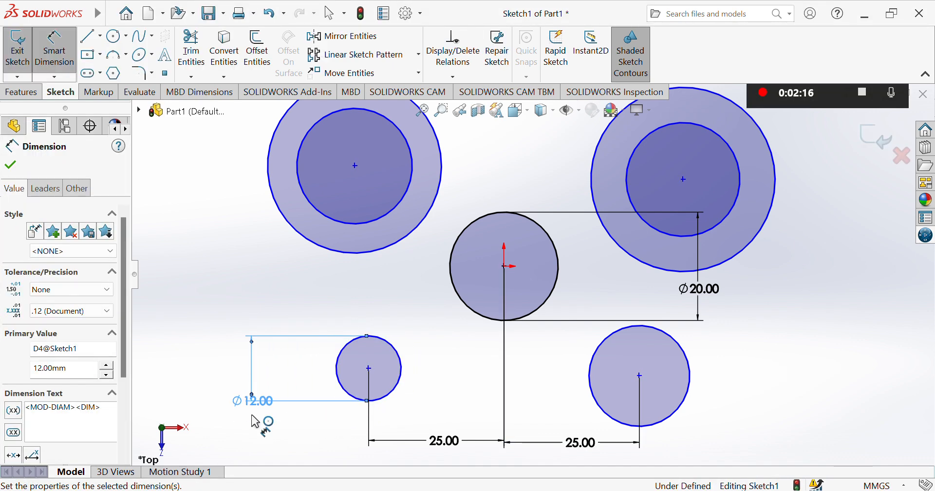
click(62, 68)
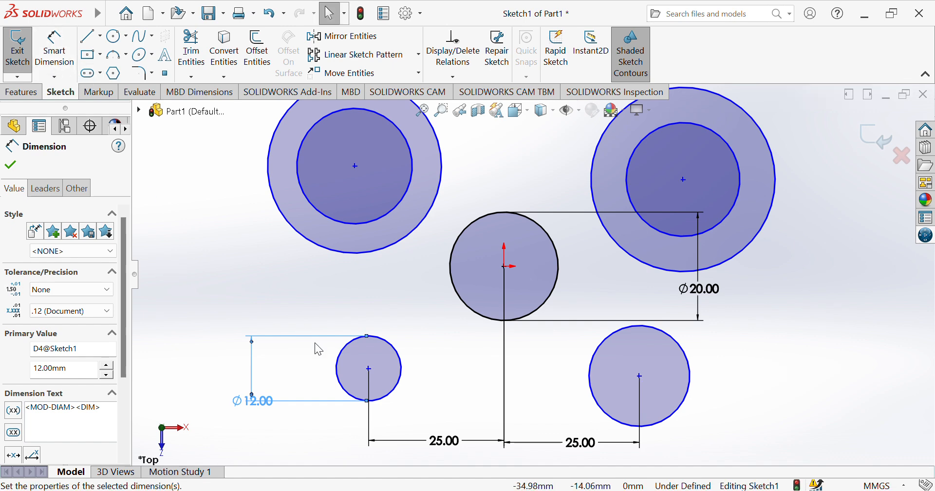
click(394, 393)
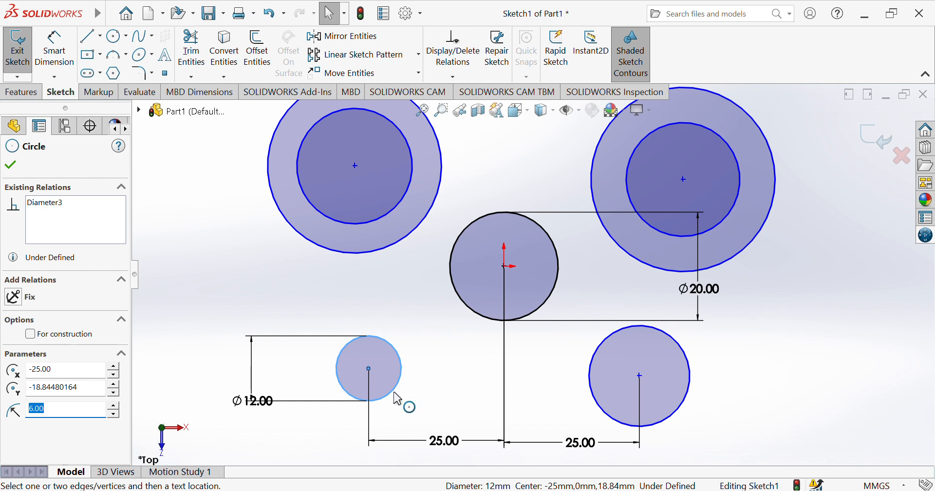
ctrl+click(615, 425)
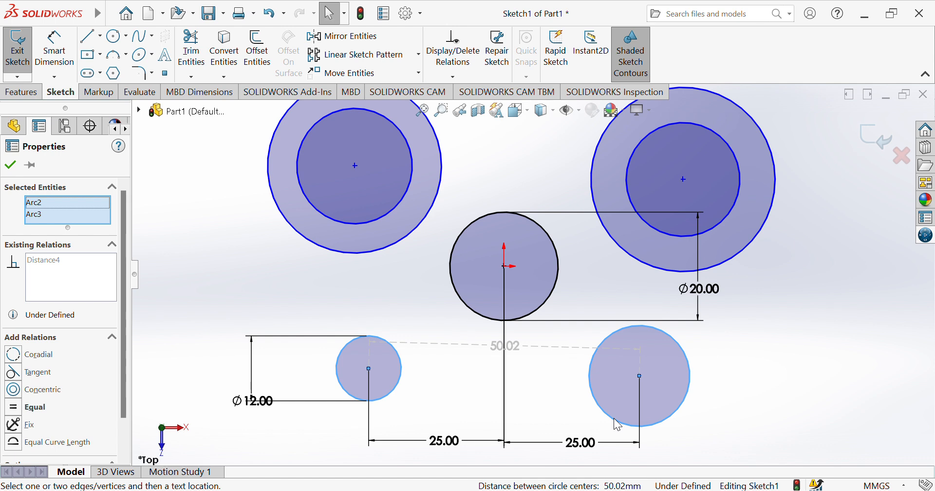
click(17, 408)
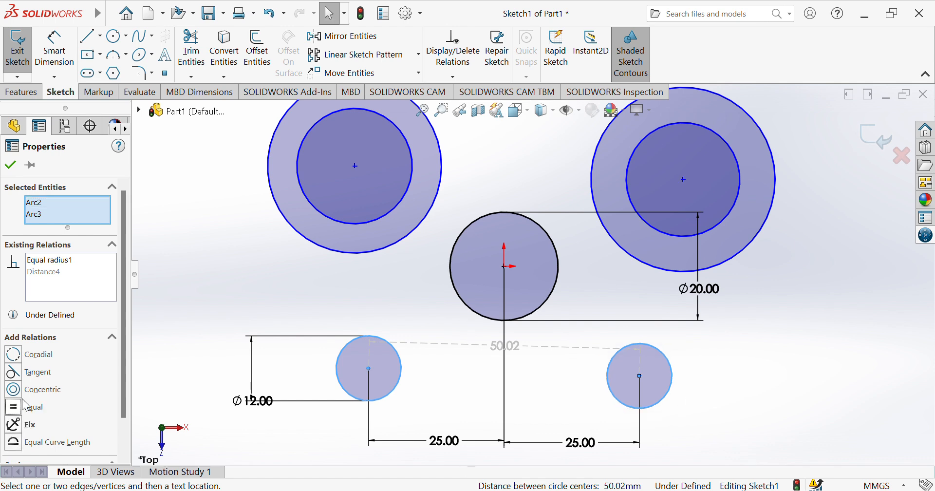
click(10, 165)
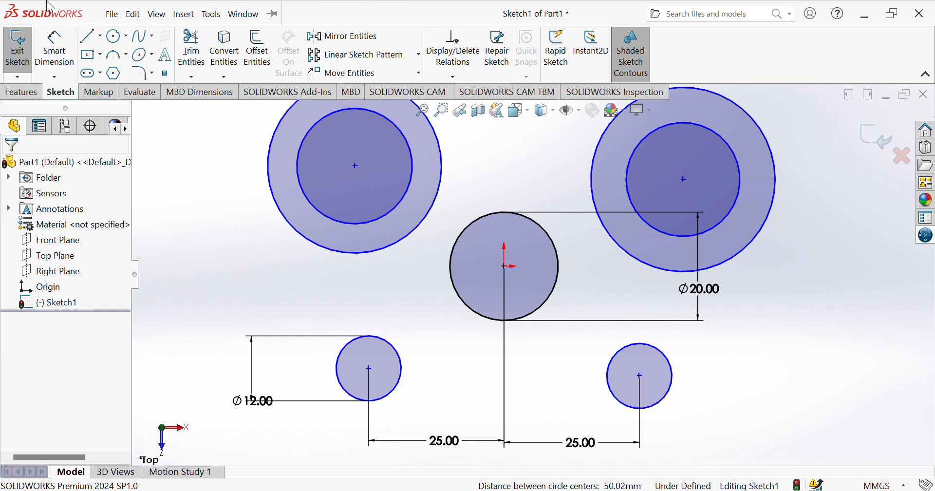
Start the Smart Dimension tool for the next dimension
click(42, 46)
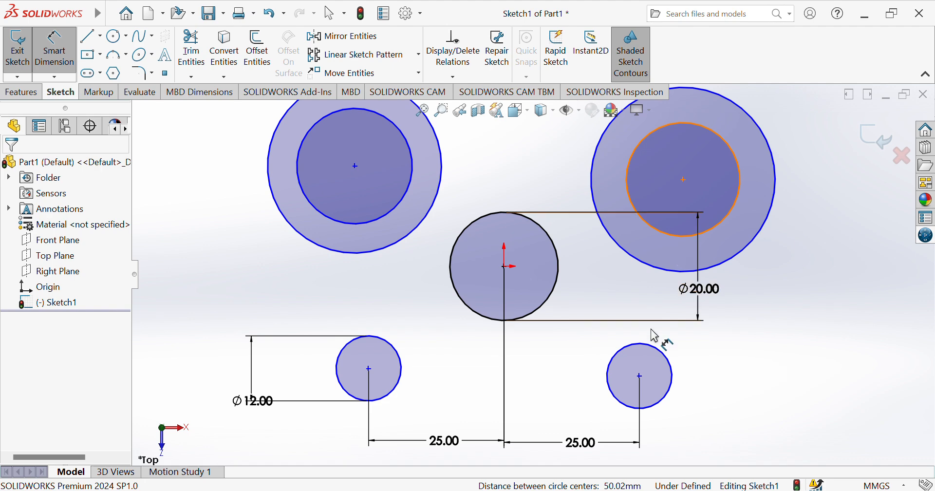
Dimension each upper circle centre 6.4 mm horizontally outboard of the small circle below it
click(684, 179)
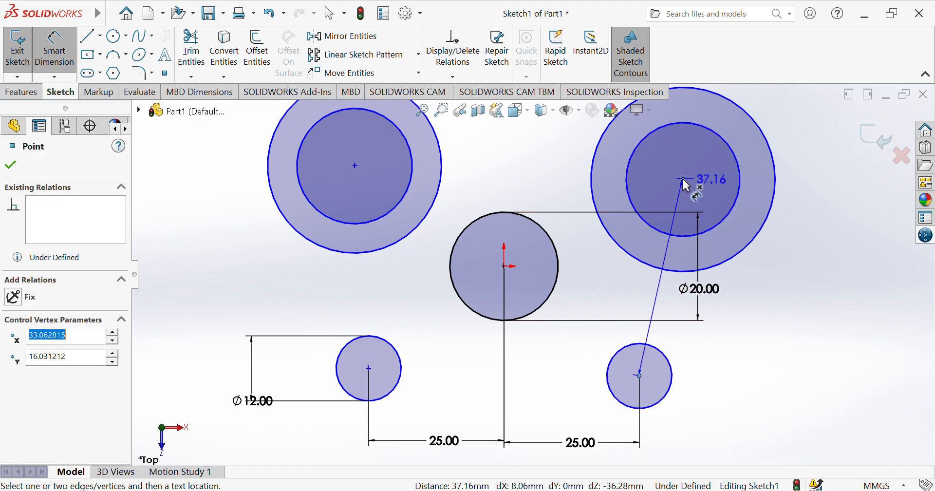
click(664, 437)
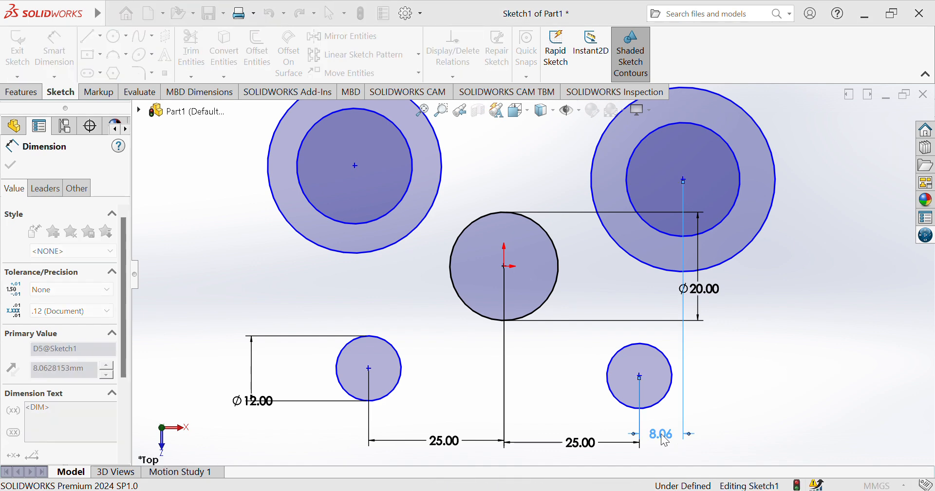
text(6.4)
key(Return)
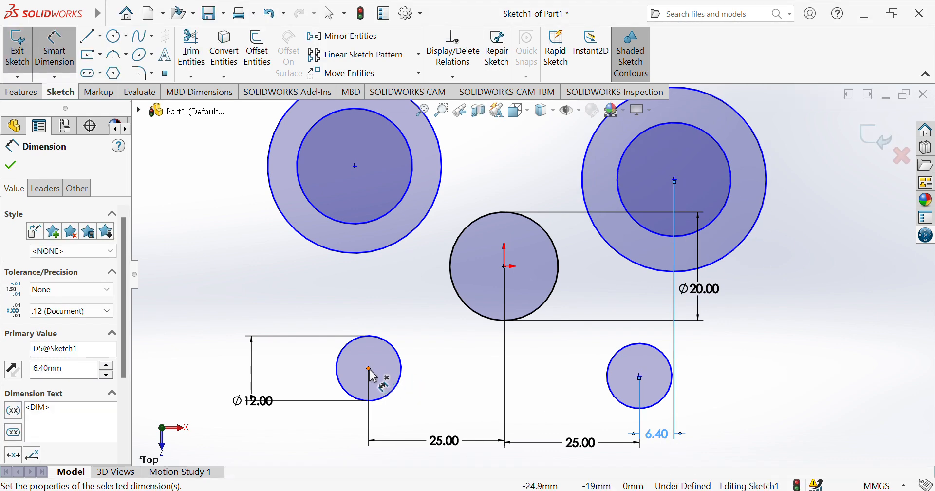
click(369, 369)
click(355, 166)
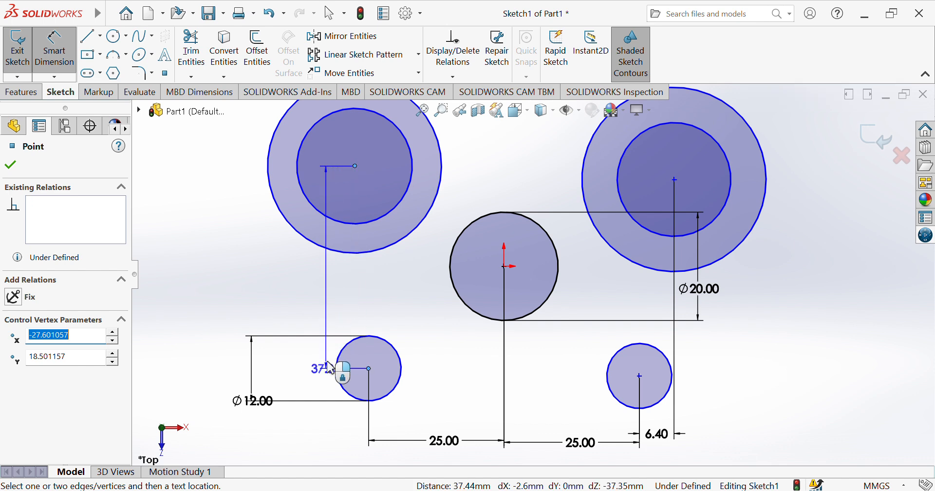
click(363, 450)
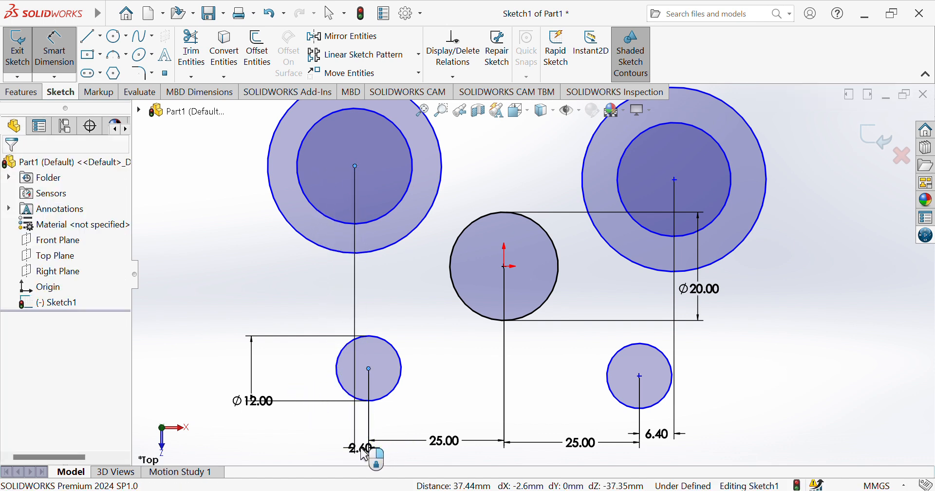
text(6.4)
key(Return)
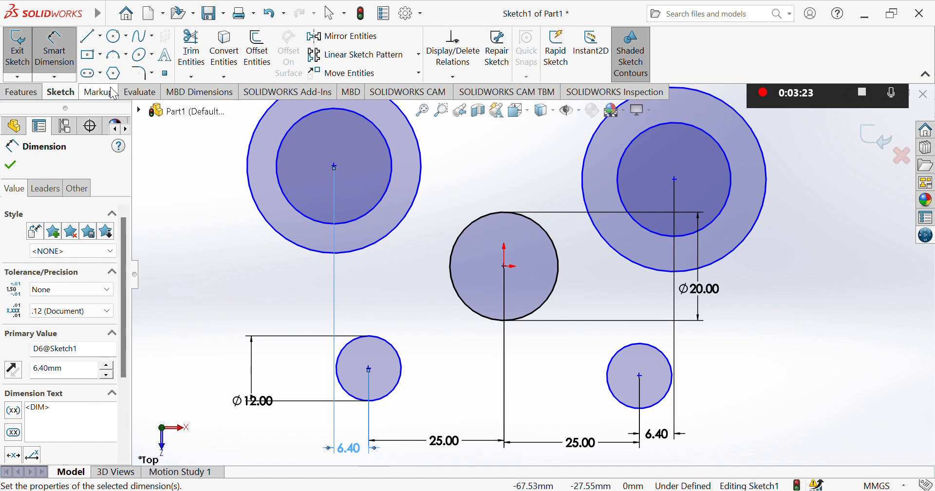
Draw a long horizontal line beneath the lower circles
click(268, 432)
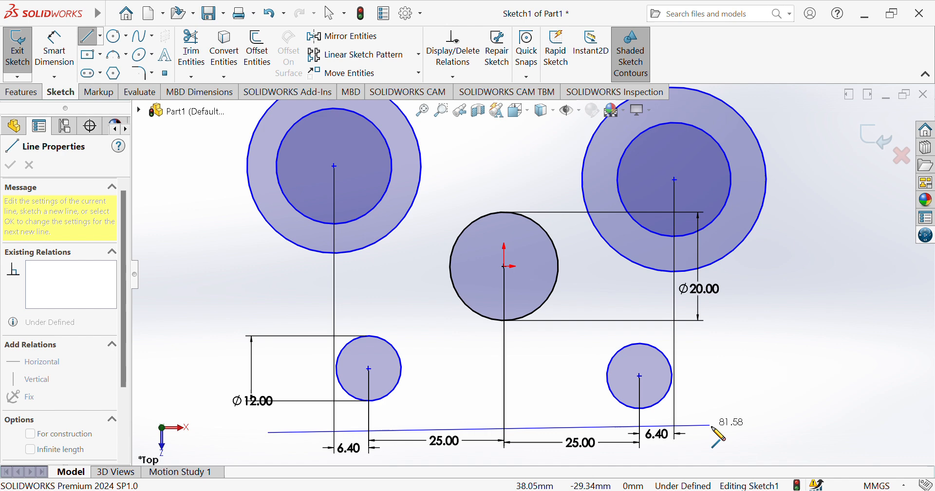
click(734, 432)
click(57, 51)
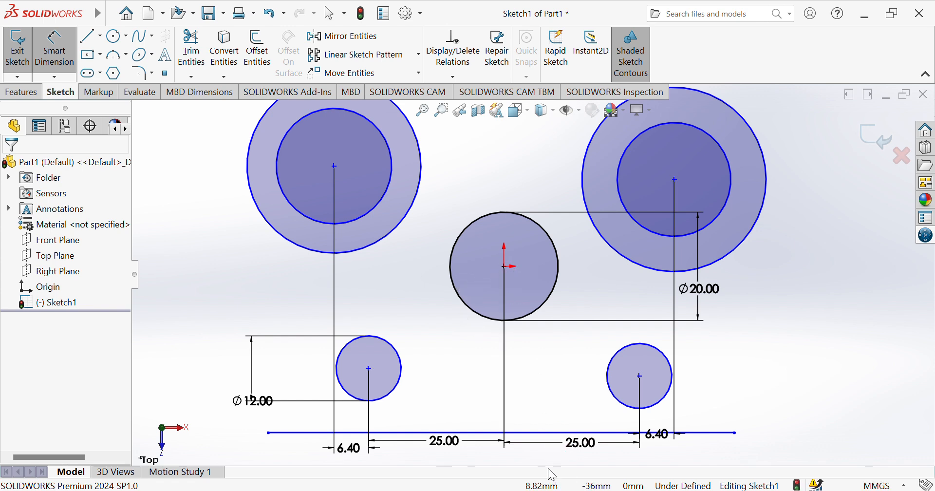
Dimension the horizontal line 24.5 mm below the central circle's centre
click(505, 266)
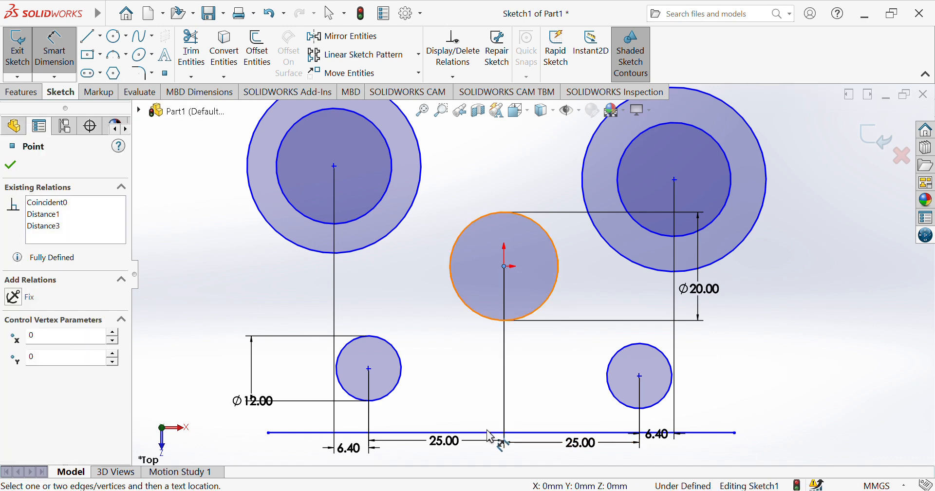
click(490, 433)
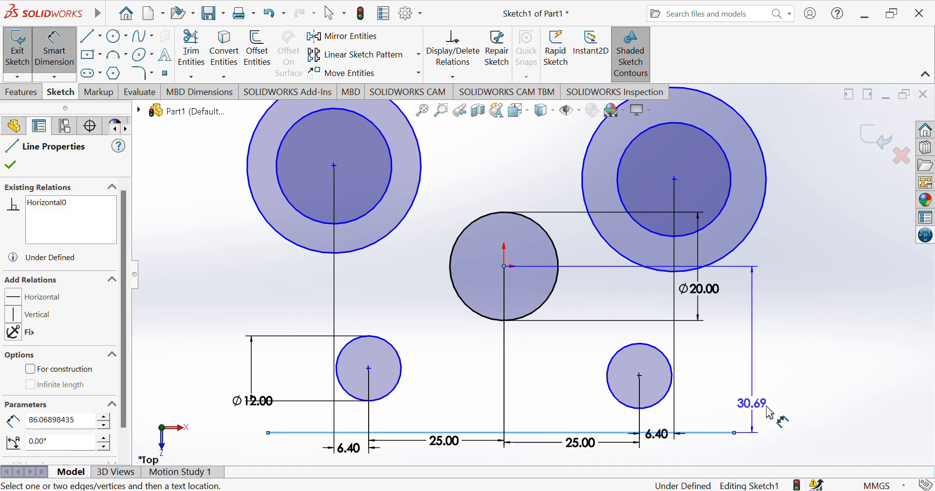
click(790, 414)
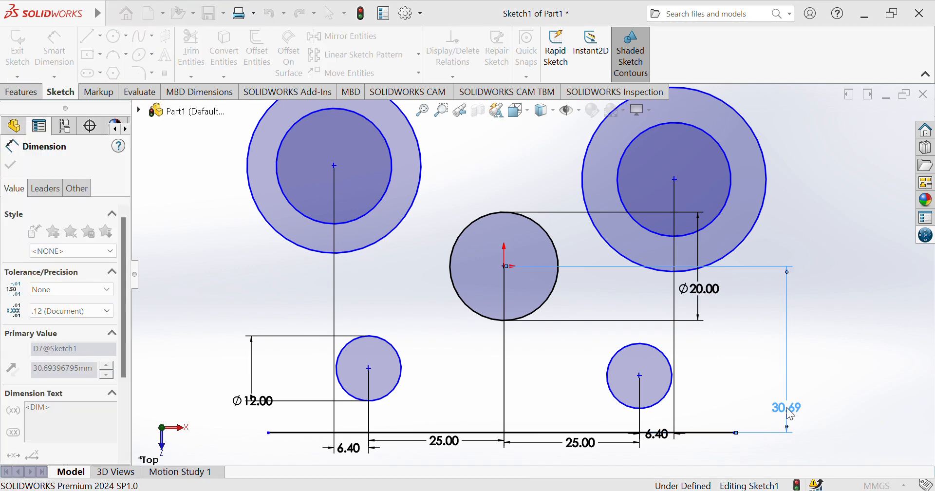
text(24.5)
key(Return)
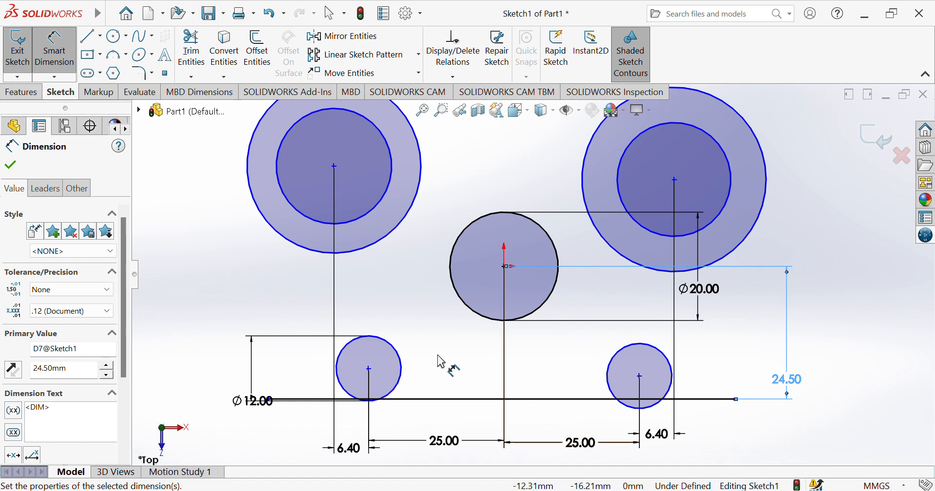
Set both small circle centres 11.2 mm above the horizontal line
click(369, 370)
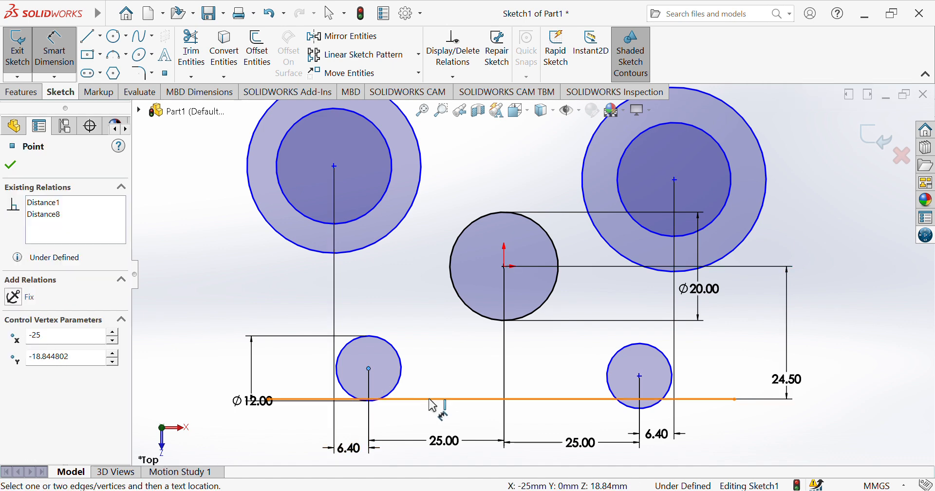
click(431, 400)
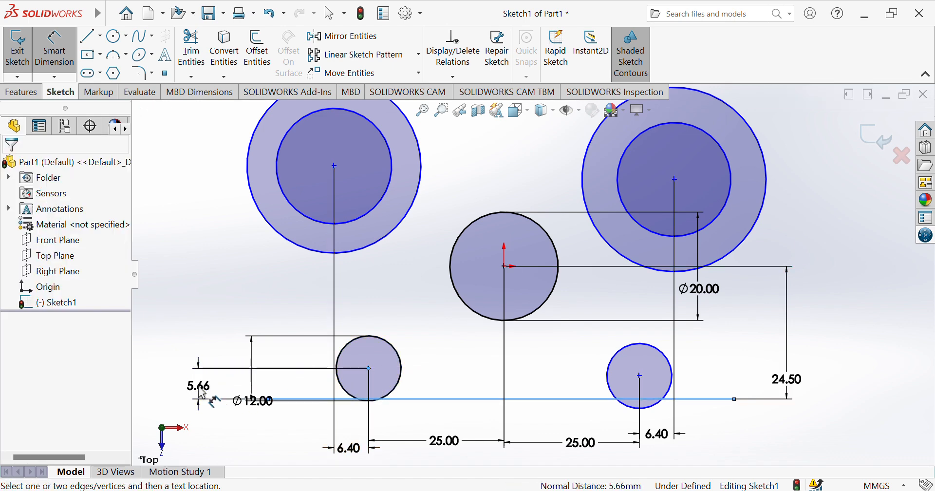
click(202, 392)
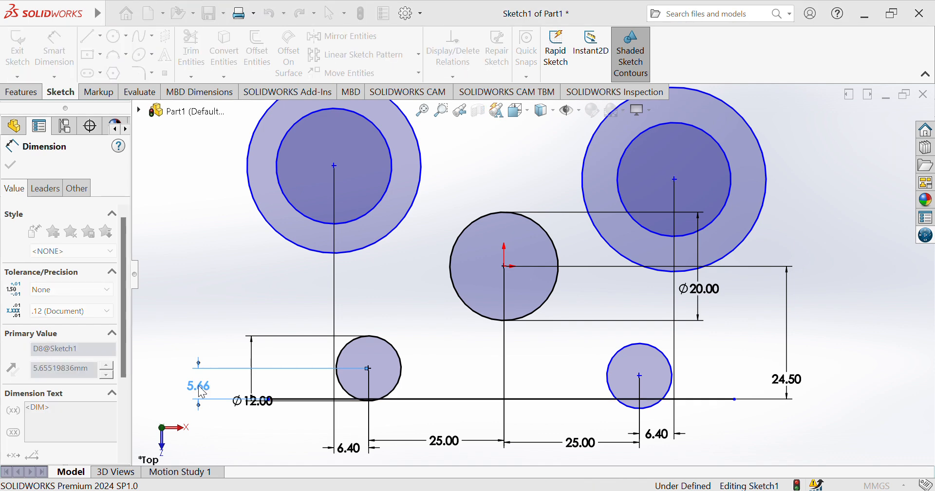
text(11.2)
key(Return)
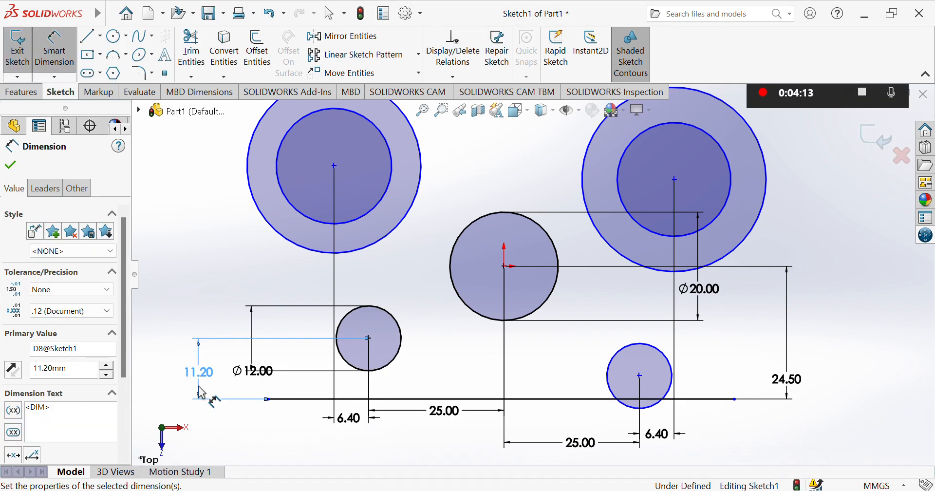
click(639, 375)
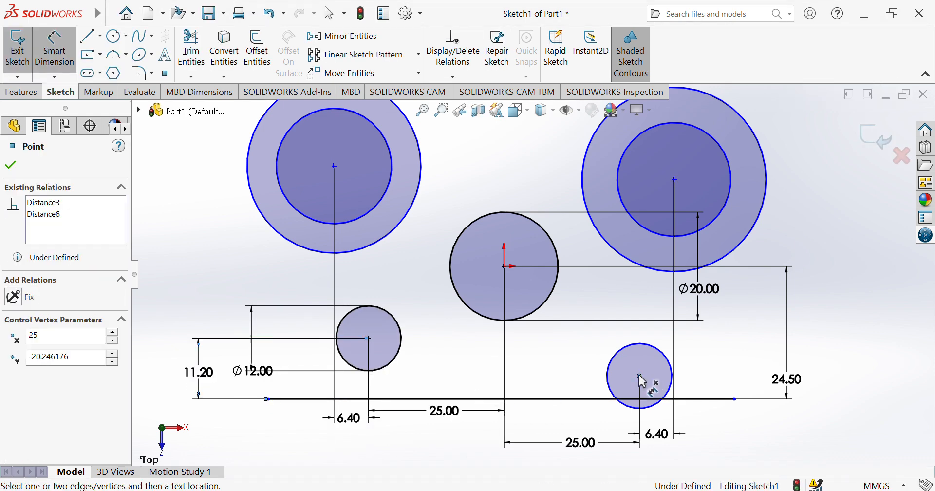
click(608, 399)
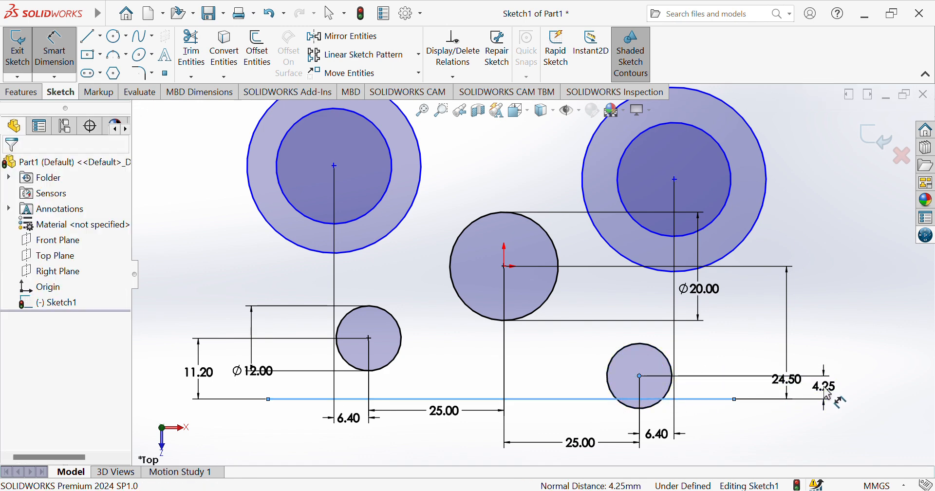
click(826, 393)
text(11.2)
key(Return)
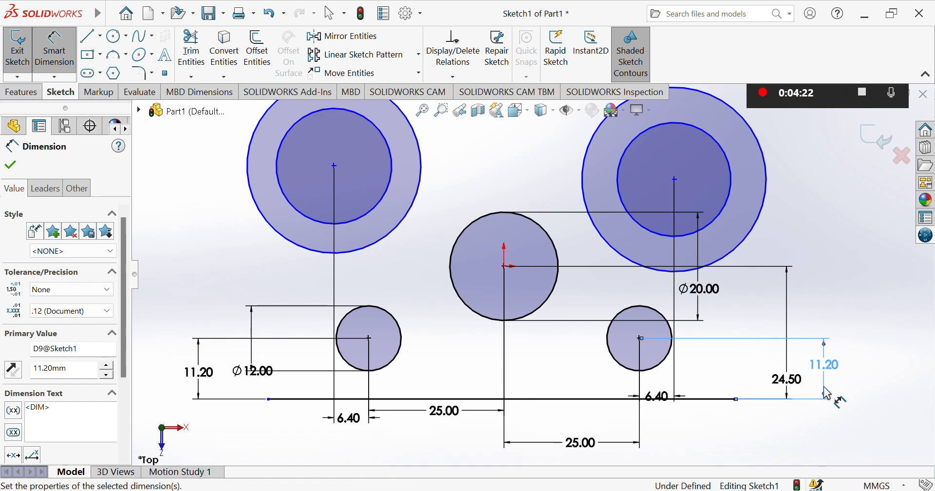
click(115, 38)
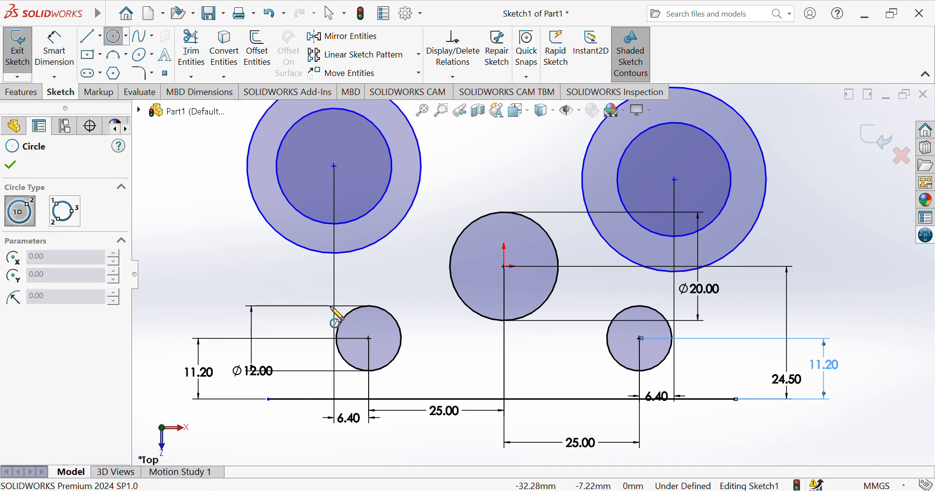
Draw outer circles on both lower bosses tangent to the bottom line, discarding a conflicting Ø22.40 dimension
click(369, 337)
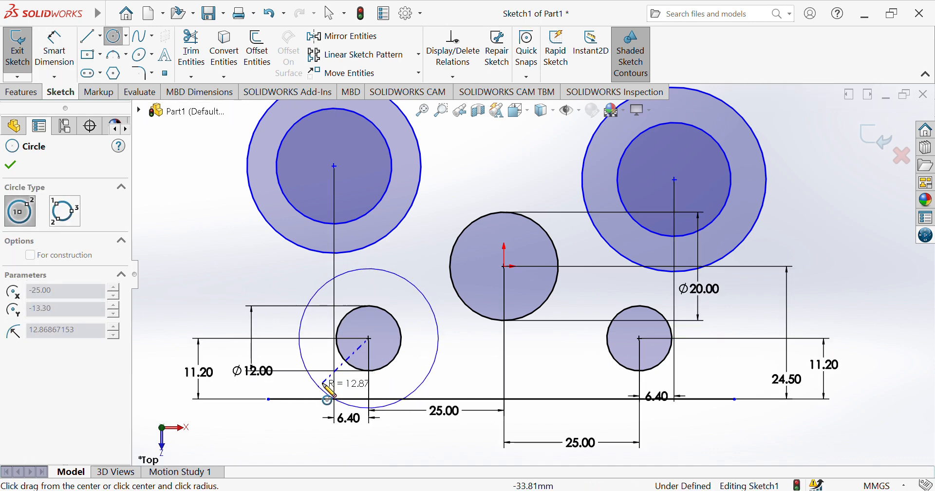
click(370, 399)
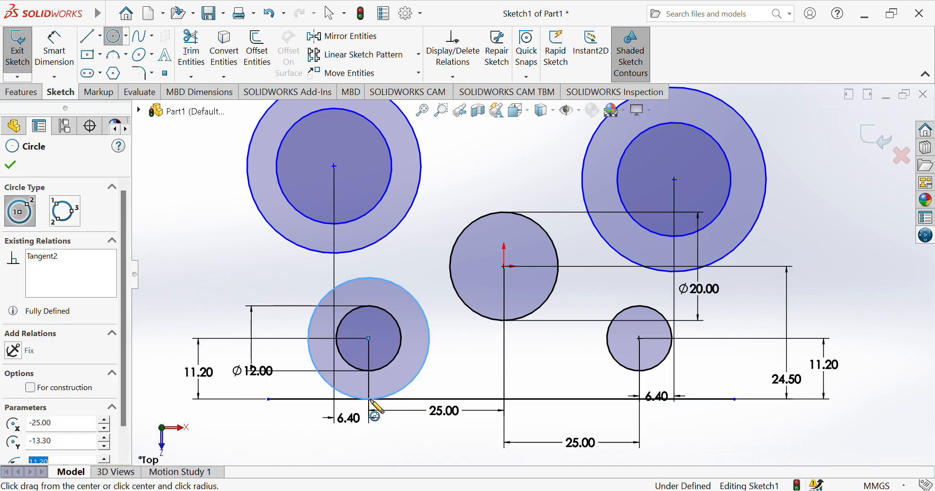
click(639, 338)
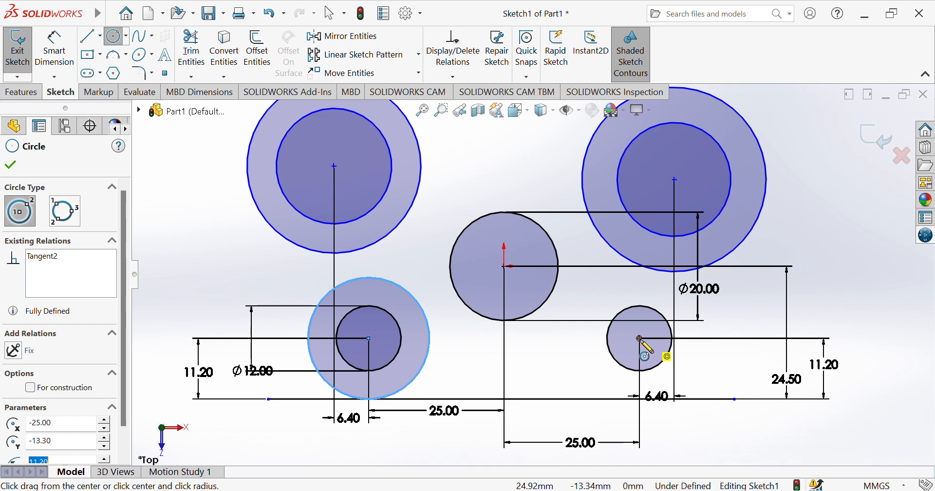
click(641, 399)
click(62, 48)
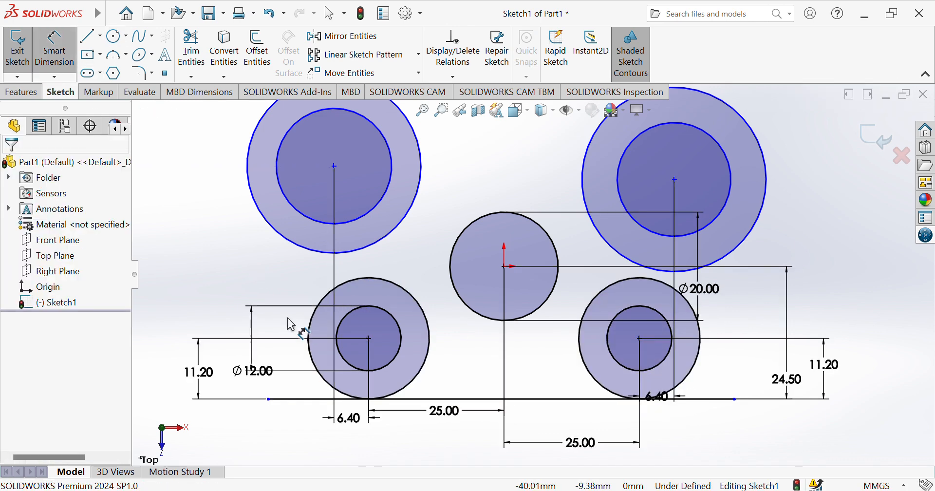
click(309, 327)
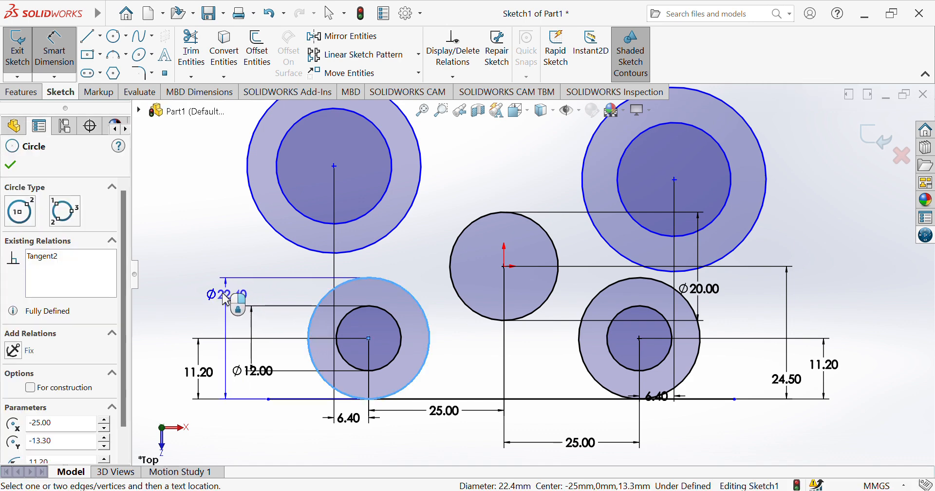
click(209, 309)
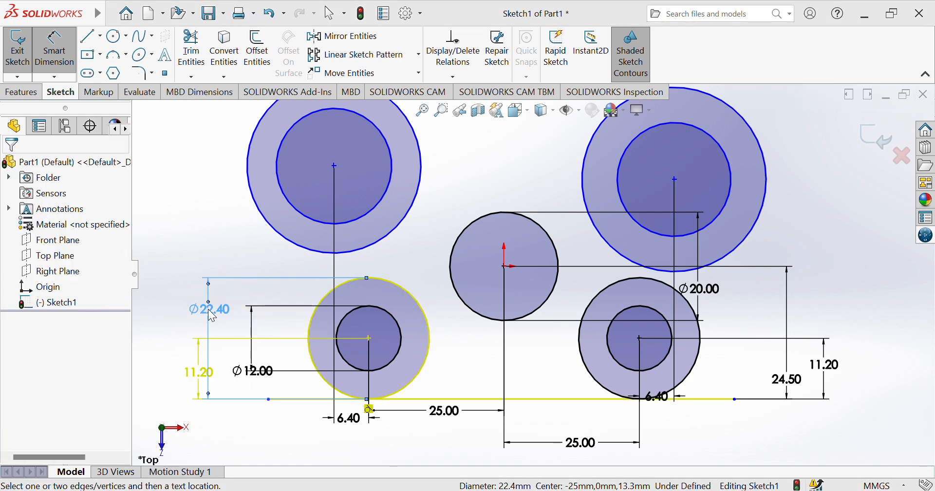
click(528, 97)
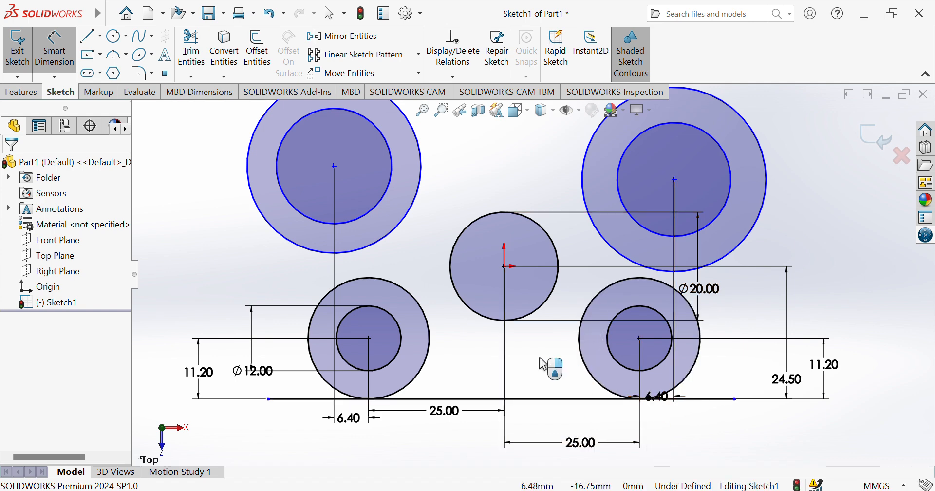
Undo and redraw the lower-right outer circle tangent to the bottom line
key(ctrl+z)
key(ctrl+z)
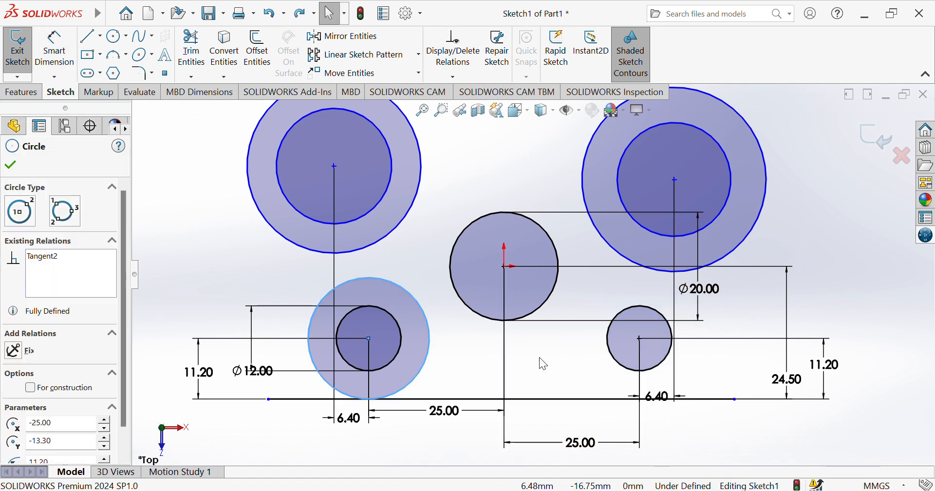
click(122, 38)
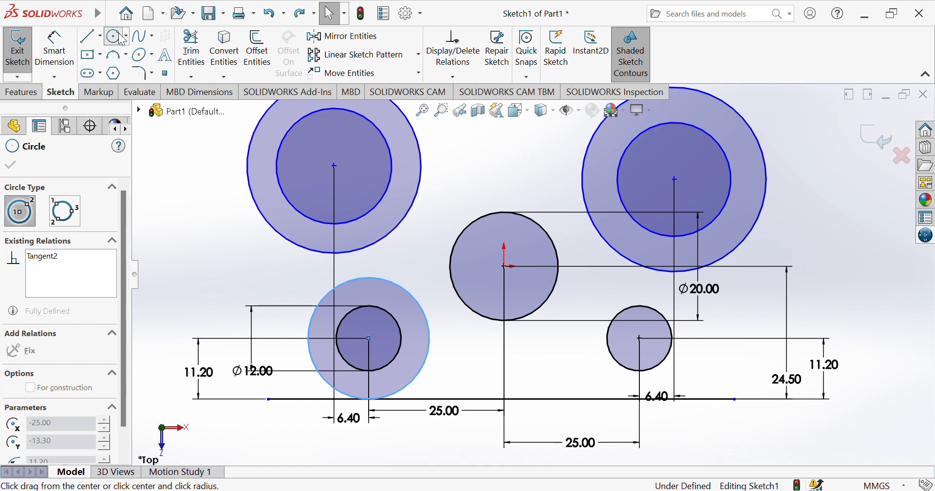
click(639, 338)
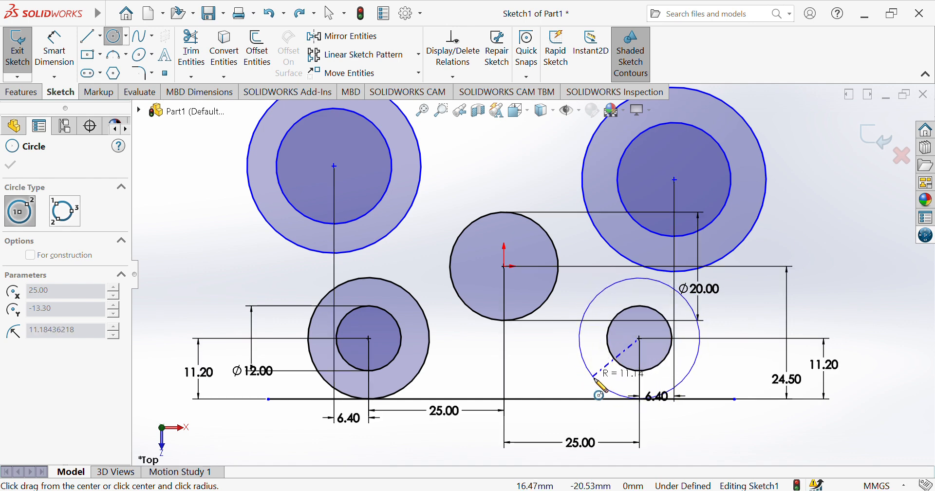
click(640, 399)
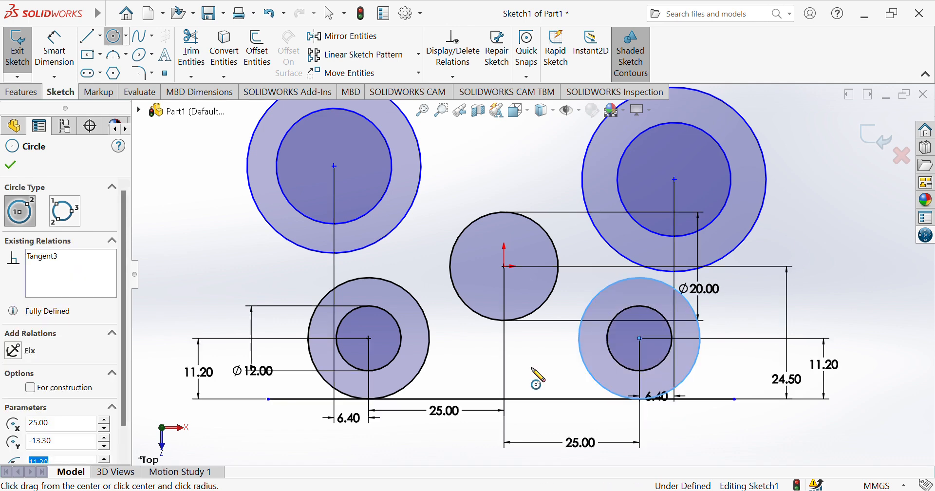
click(116, 39)
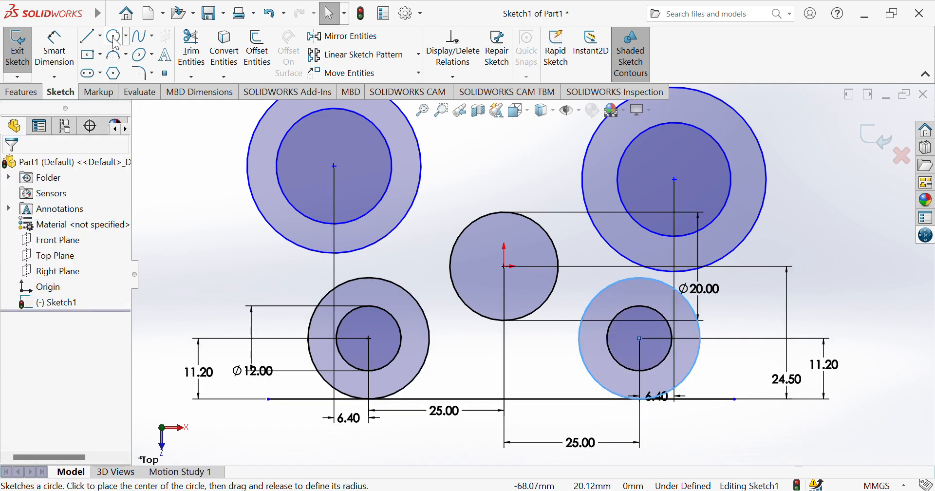
click(702, 423)
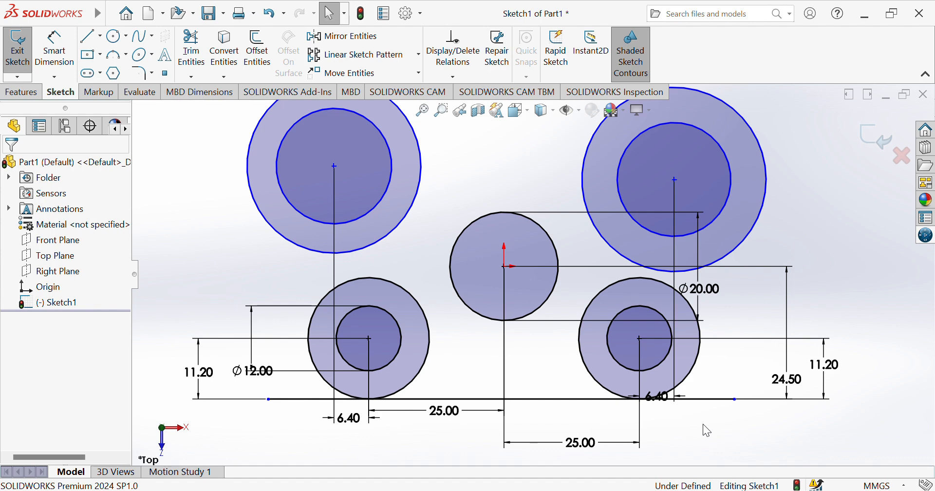
Dimension both right and left vertical centre spacings between upper and lower bosses to 37.50
click(71, 65)
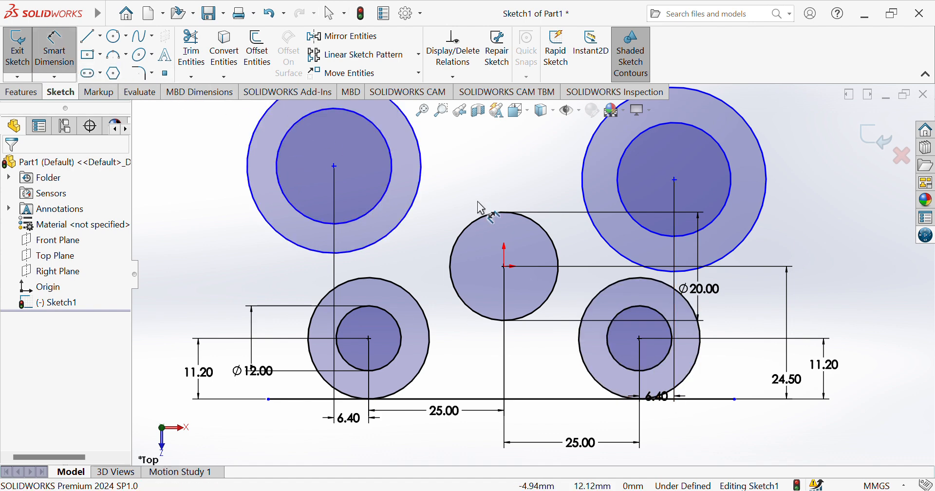
click(675, 180)
click(641, 339)
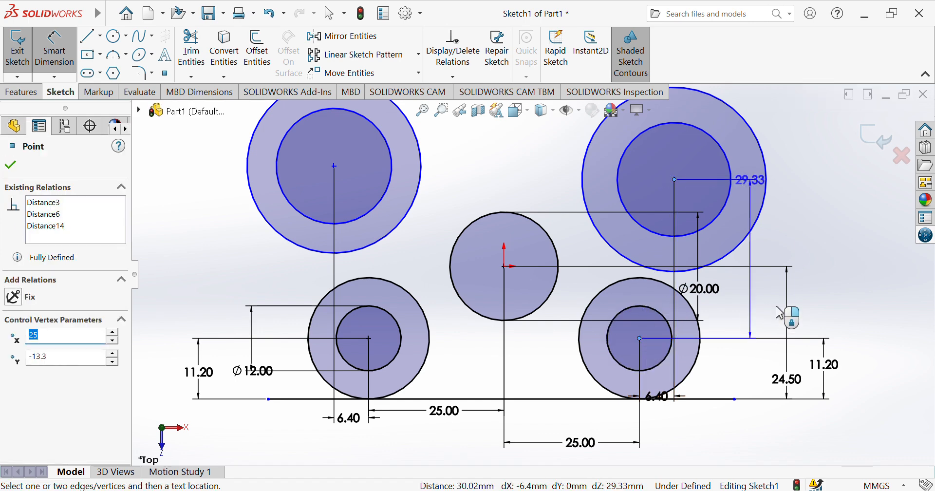
click(826, 304)
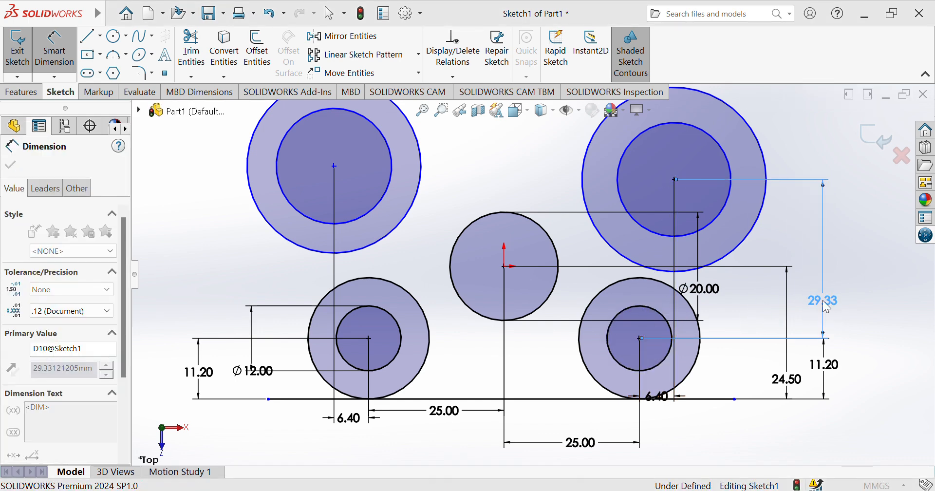
text(37.5)
key(Return)
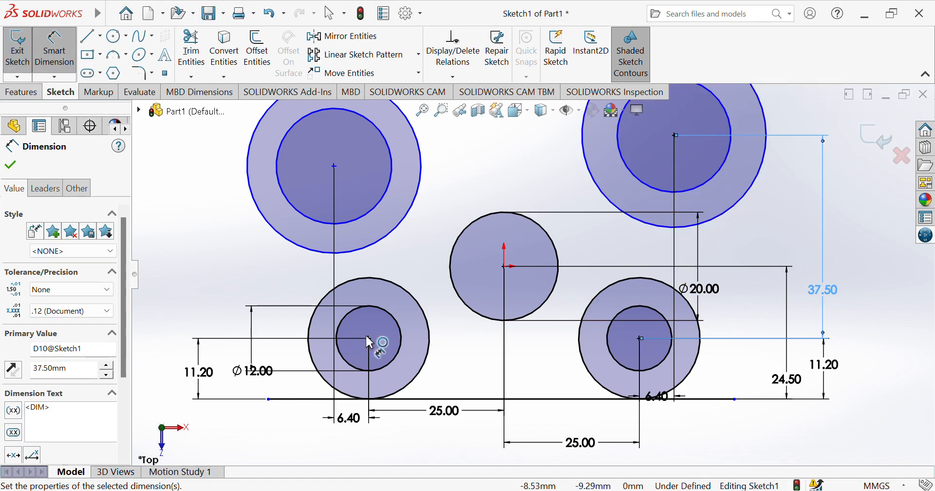
click(368, 338)
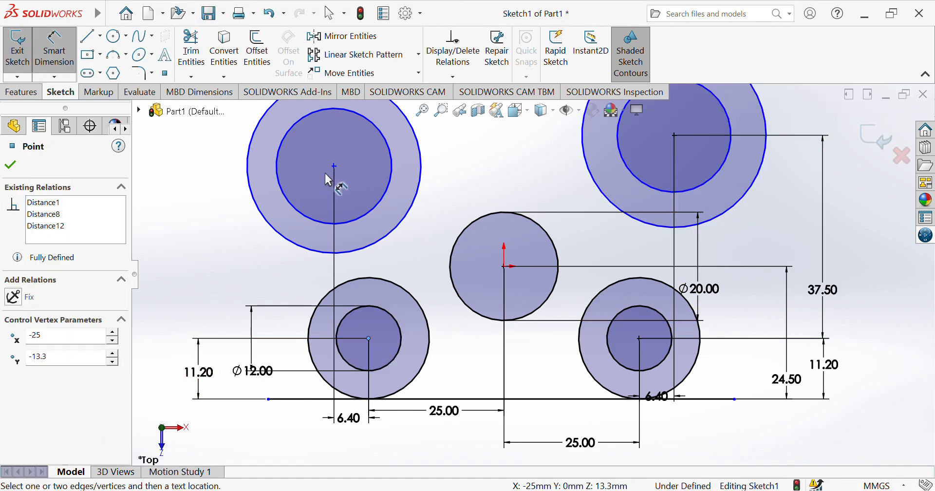
click(335, 166)
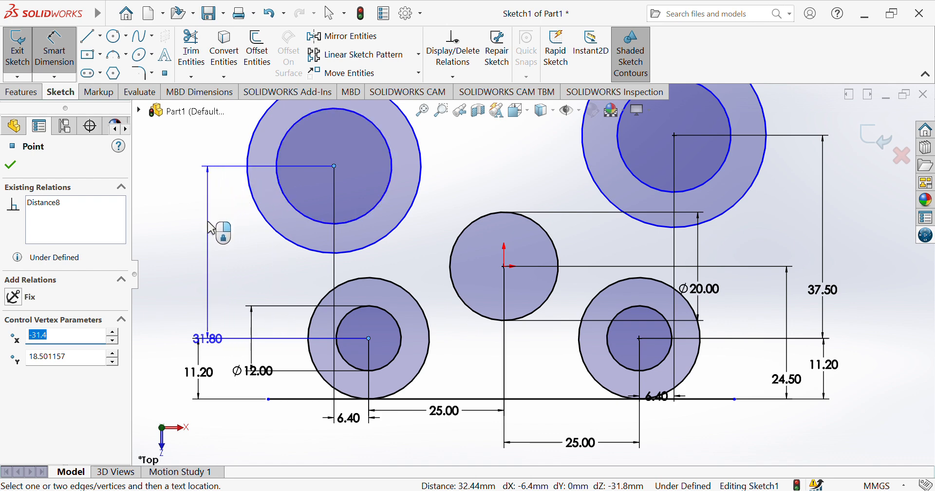
click(210, 225)
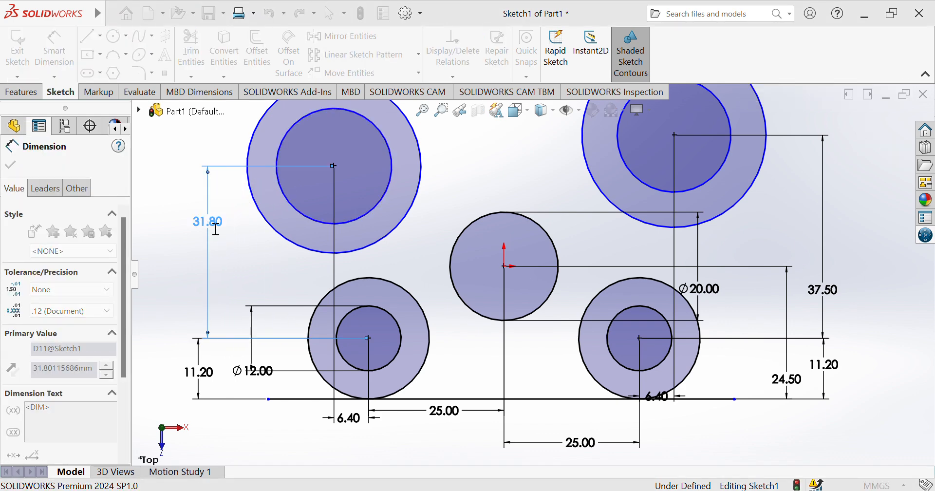
text(37.5)
key(Return)
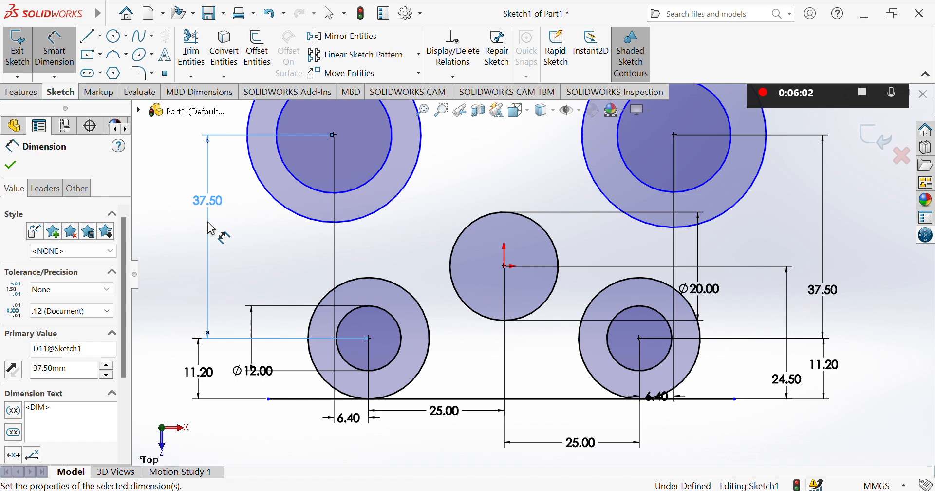
Set the top-left outer circle's diameter to Ø44.80
key(f)
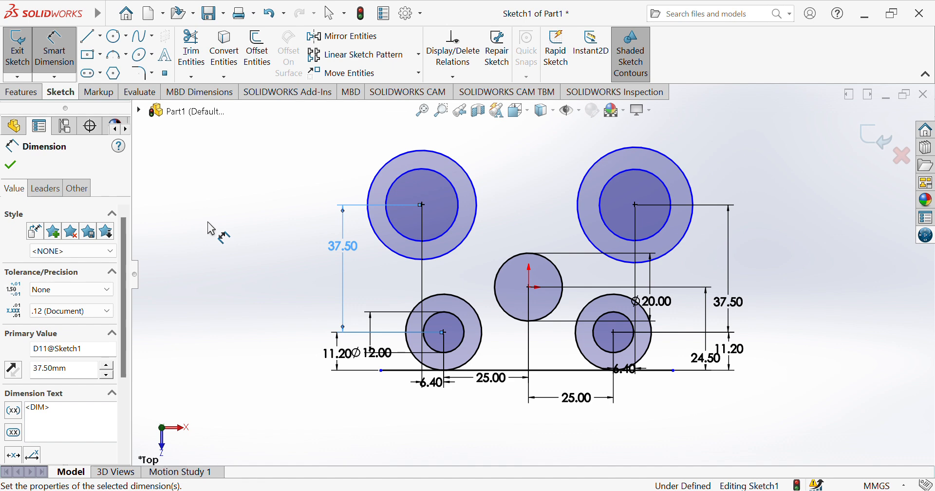
click(374, 184)
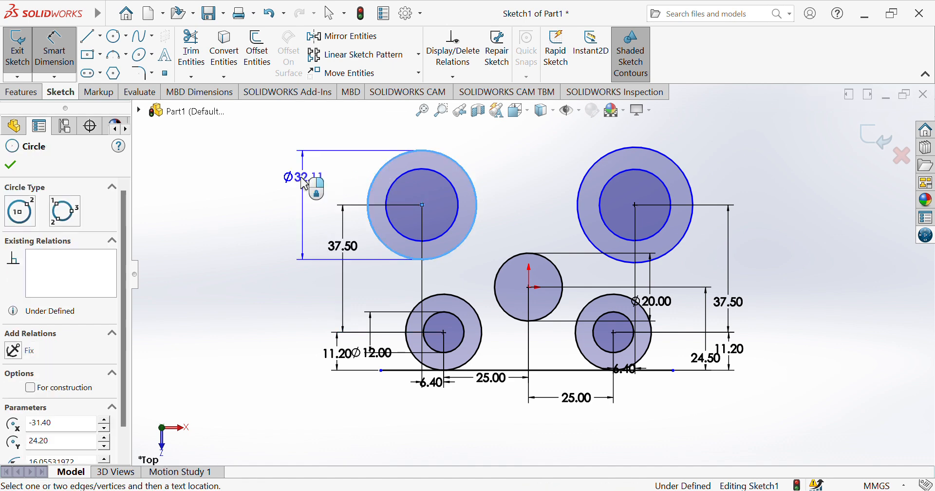
click(285, 185)
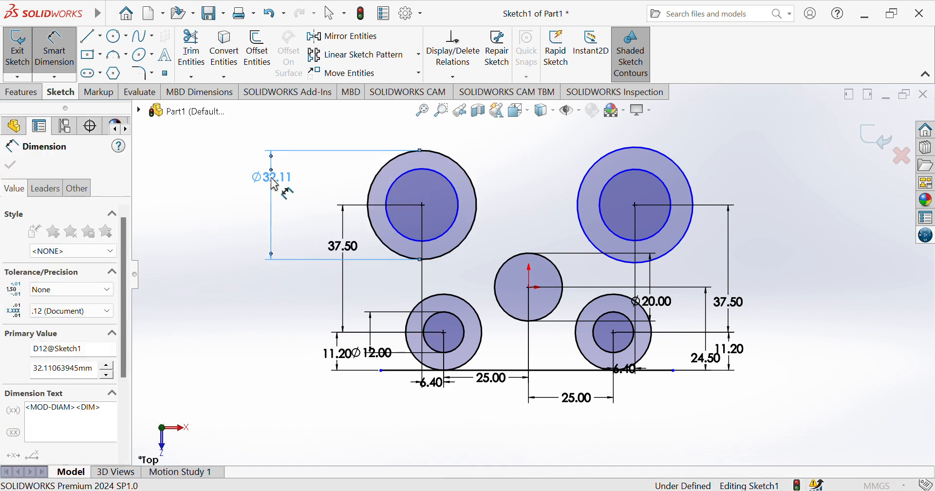
text(44.8)
key(Return)
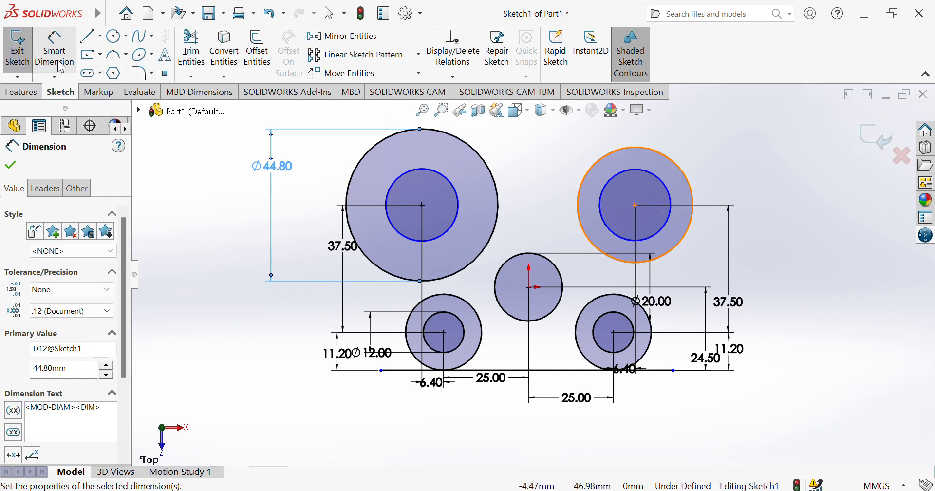
Add an Equal relation between the two upper outer circles
click(59, 63)
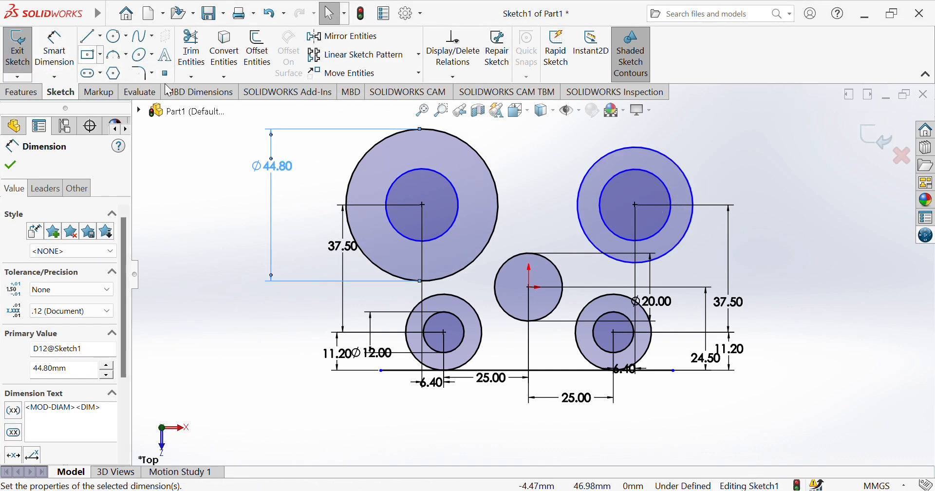
click(358, 164)
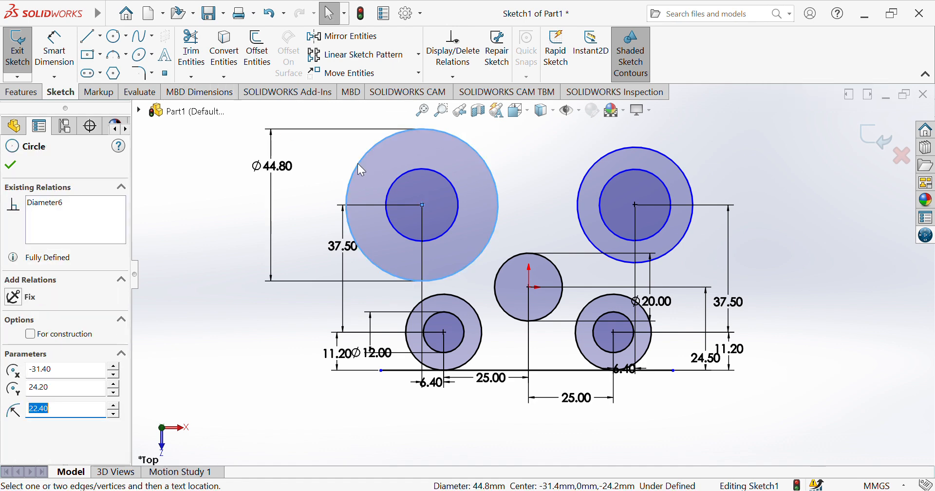
ctrl+click(581, 213)
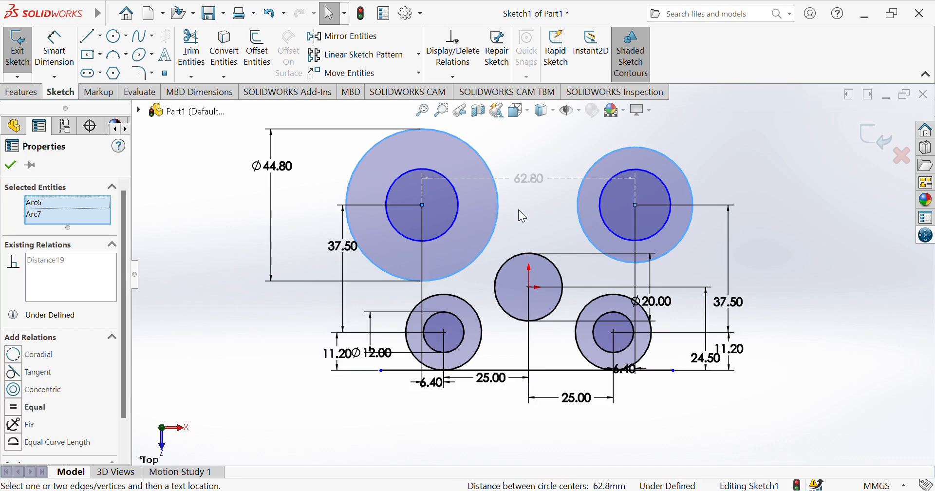
click(14, 409)
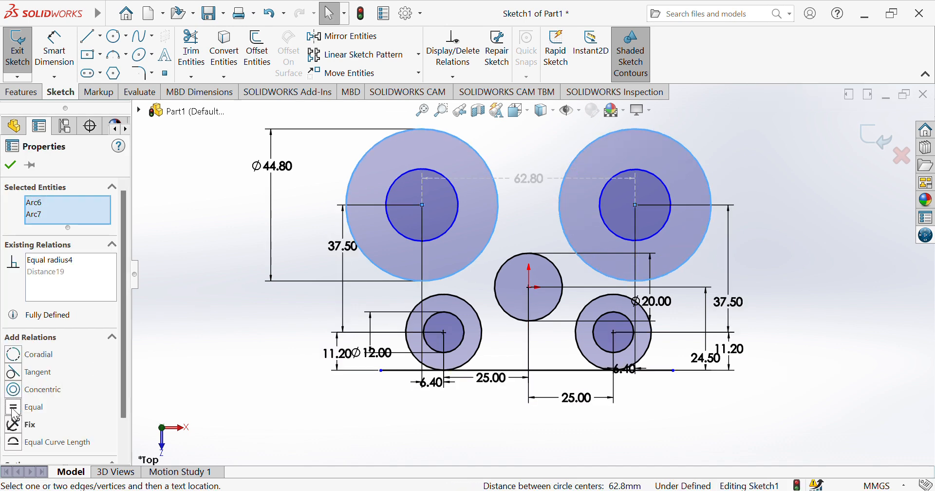
click(14, 165)
click(54, 49)
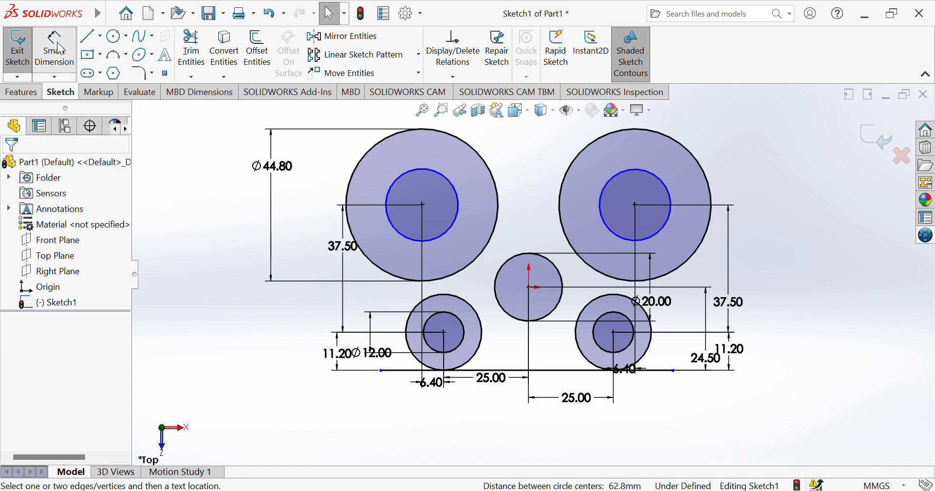
Dimension the top-left inner circle's diameter at Ø32.40
click(465, 210)
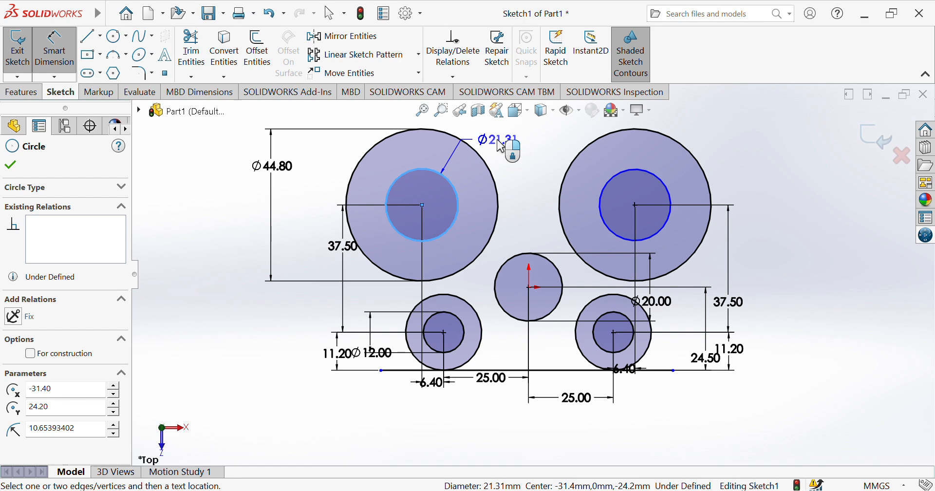
click(502, 146)
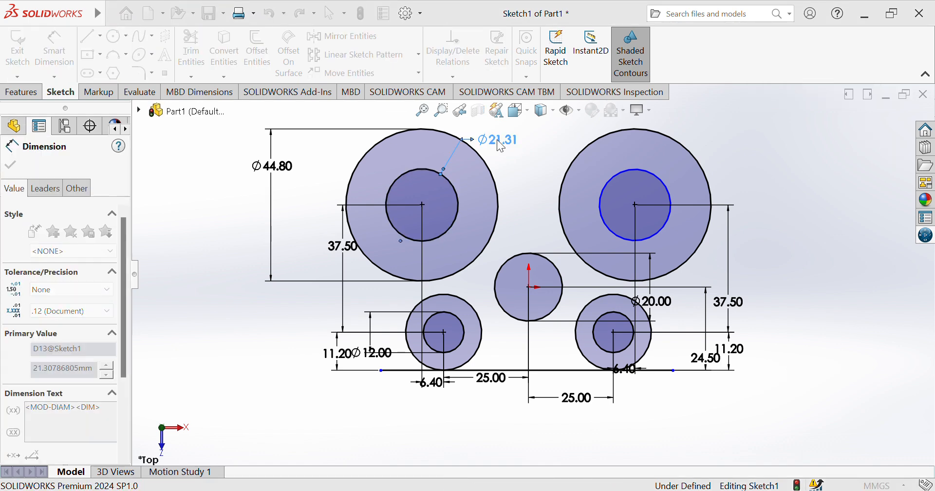
key(Return)
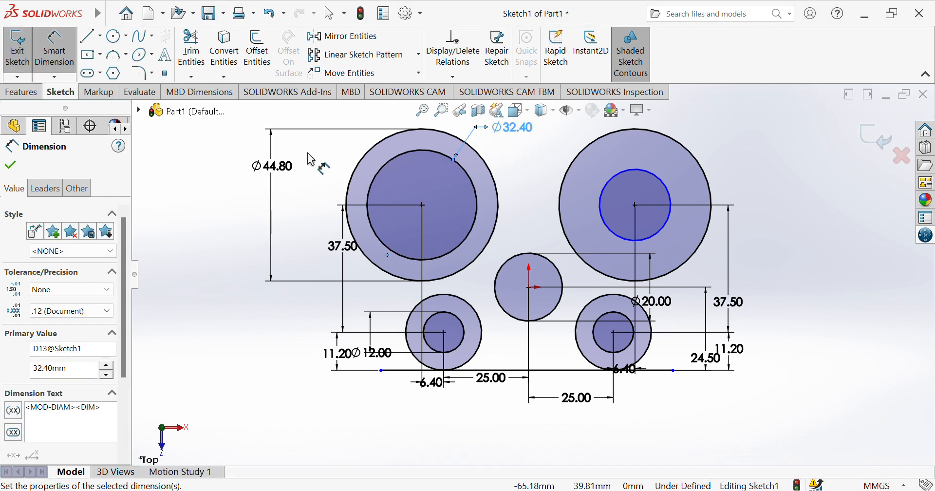
Make both upper inner circles equal in size with an Equal relation
click(59, 72)
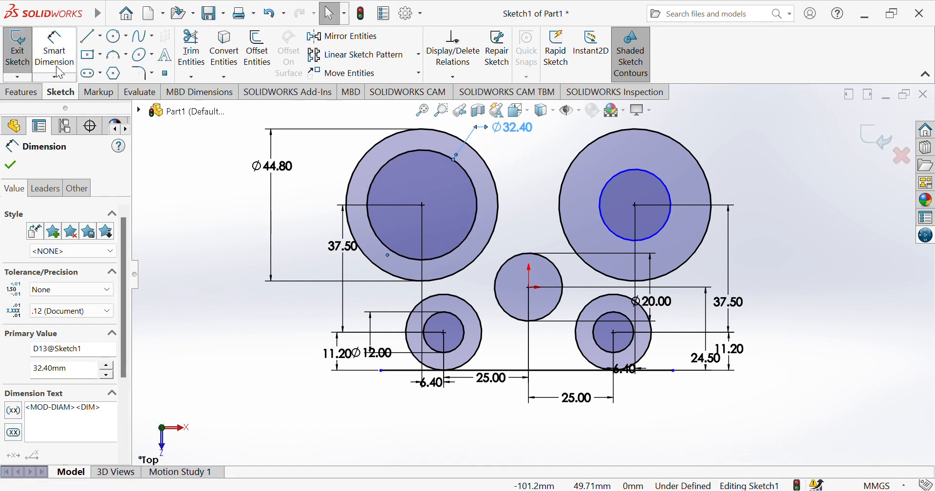
click(475, 198)
ctrl+click(636, 239)
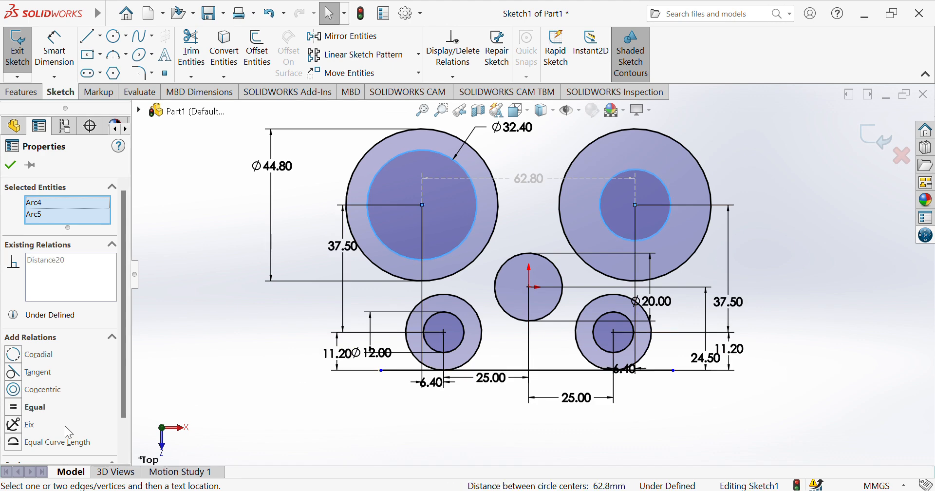
click(11, 409)
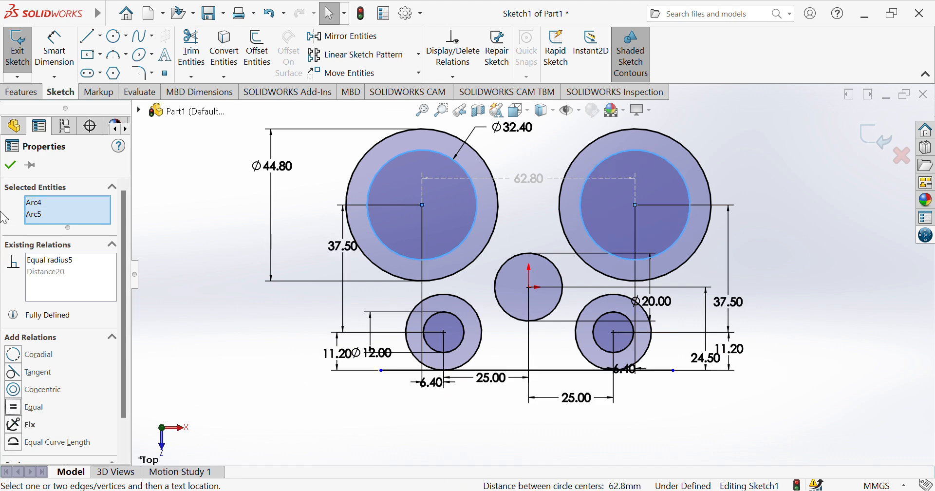
click(14, 164)
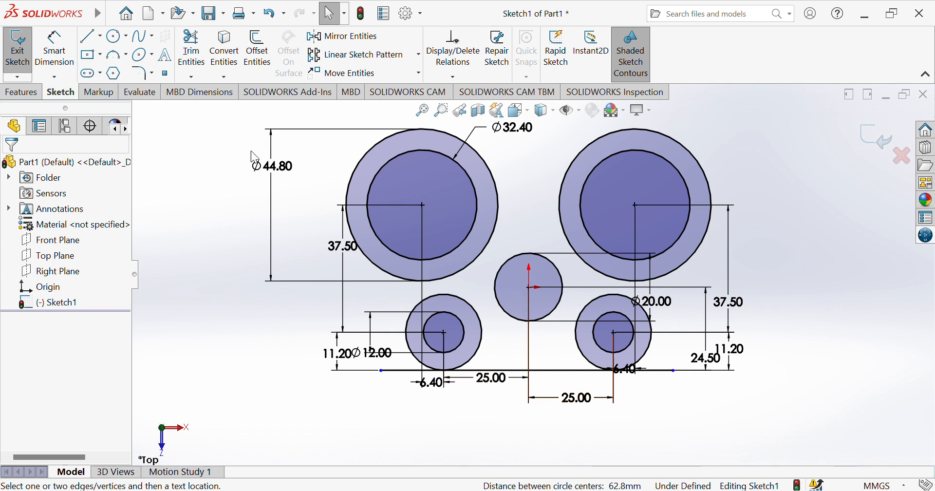
Draw a horizontal line from inside the left large circle toward the right one
click(89, 36)
click(466, 214)
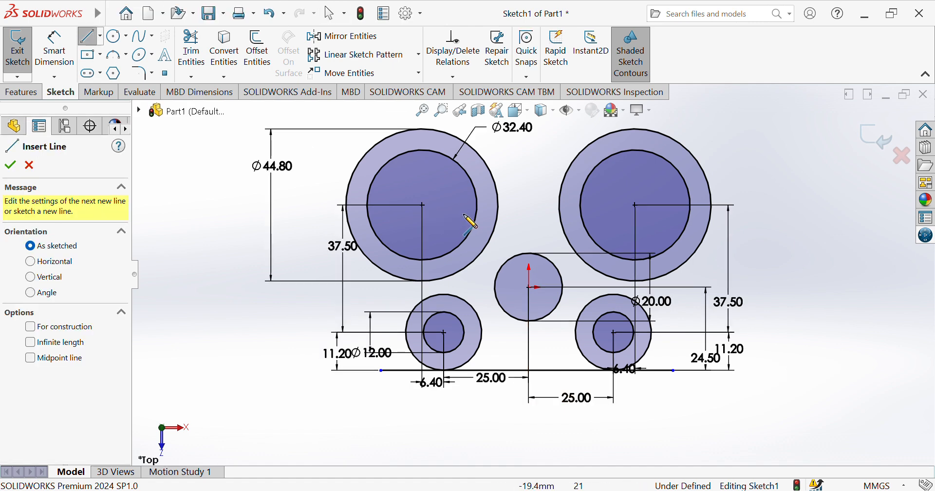
click(602, 213)
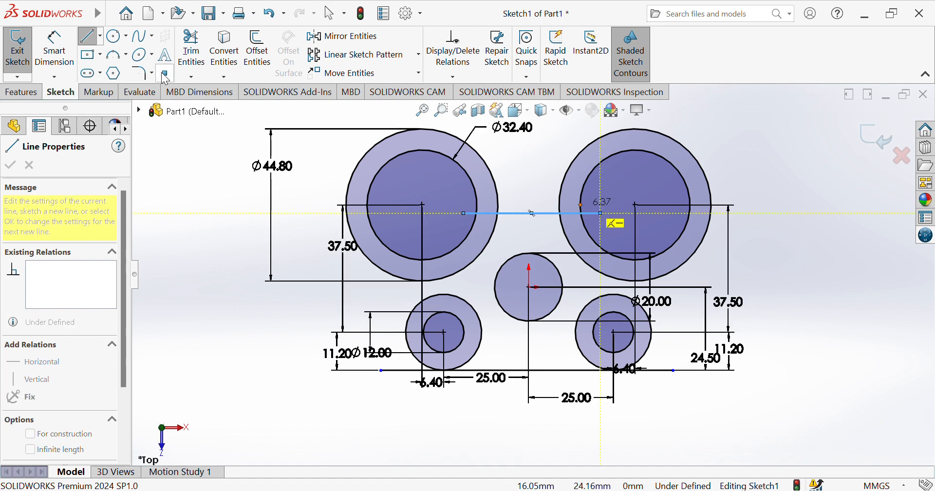
Dimension the line 4.20 from the right large circle's centre
click(55, 49)
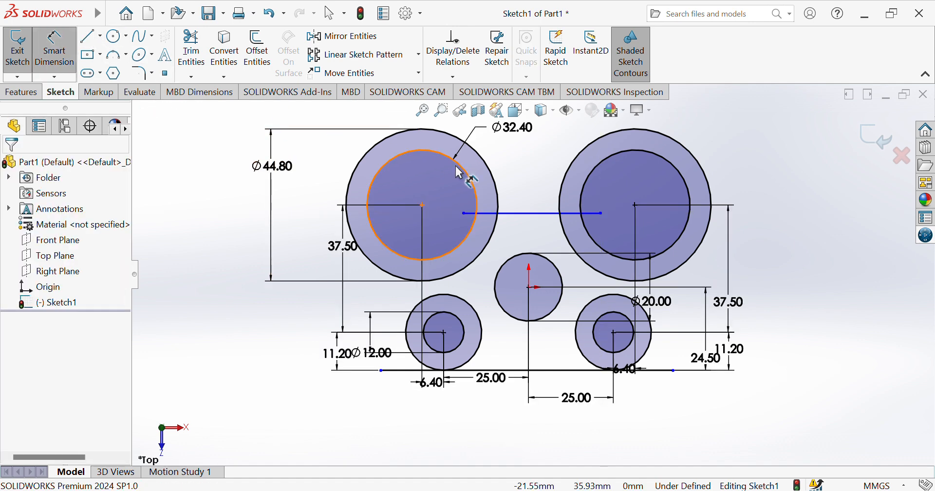
click(634, 204)
click(584, 213)
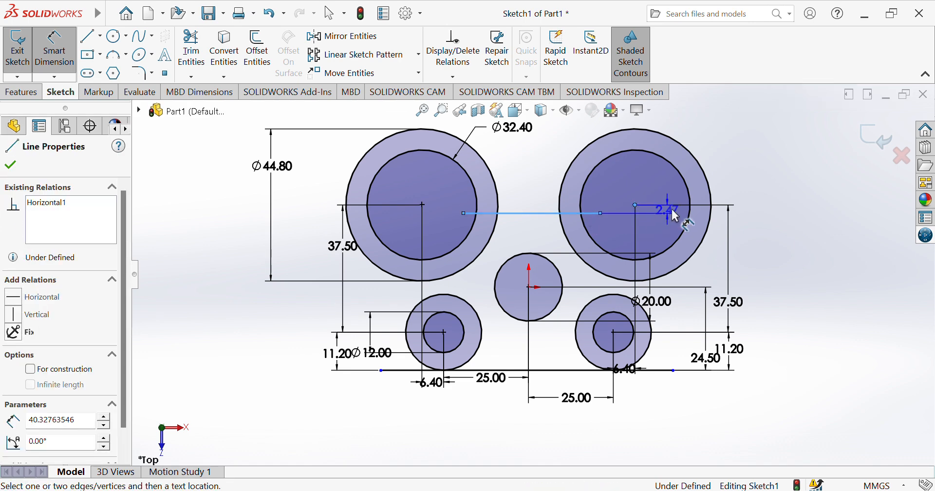
click(773, 216)
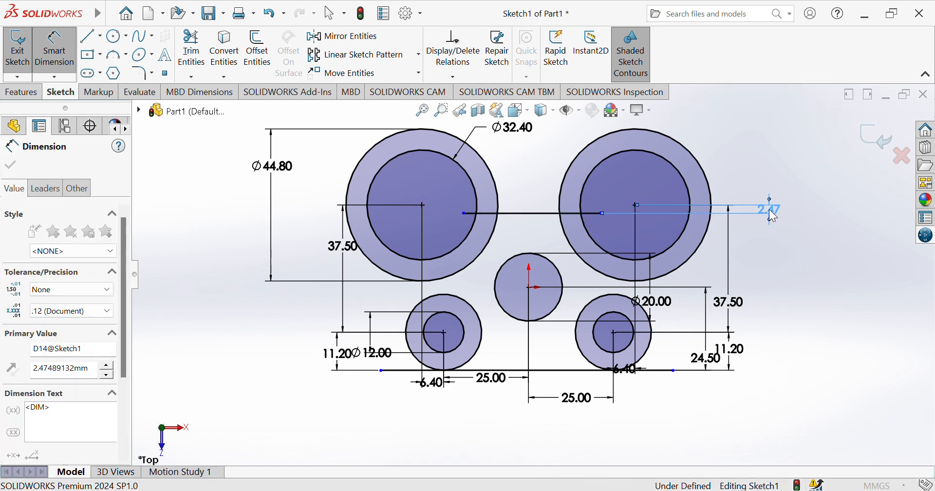
text(4.2)
key(Return)
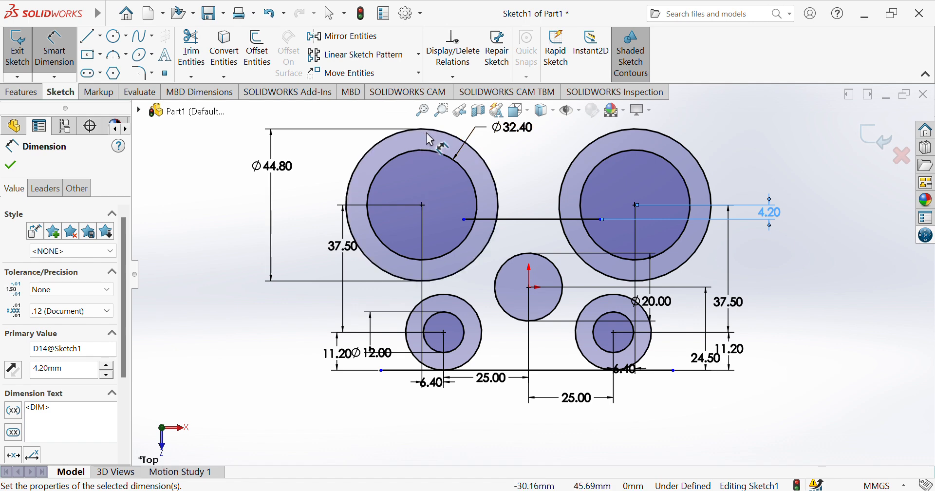
Draw a three-point arc from the left circle's edge down to the horizontal line
click(117, 54)
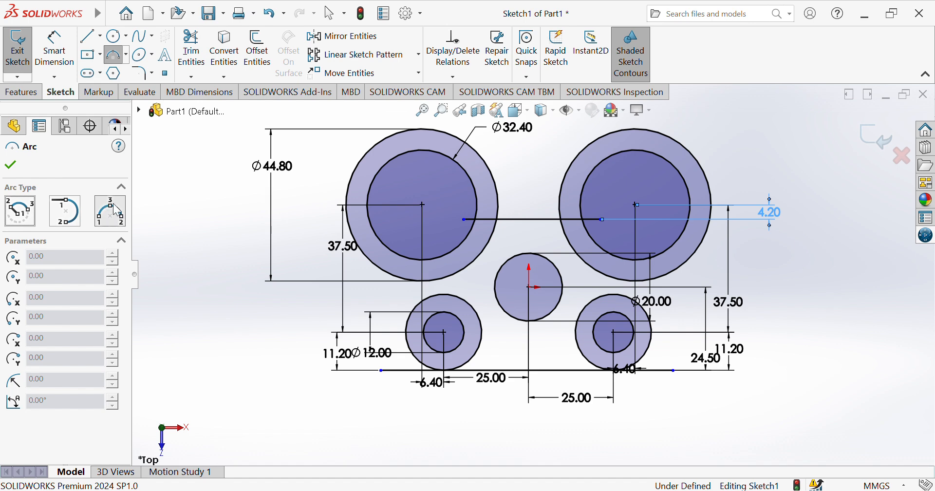
key(Escape)
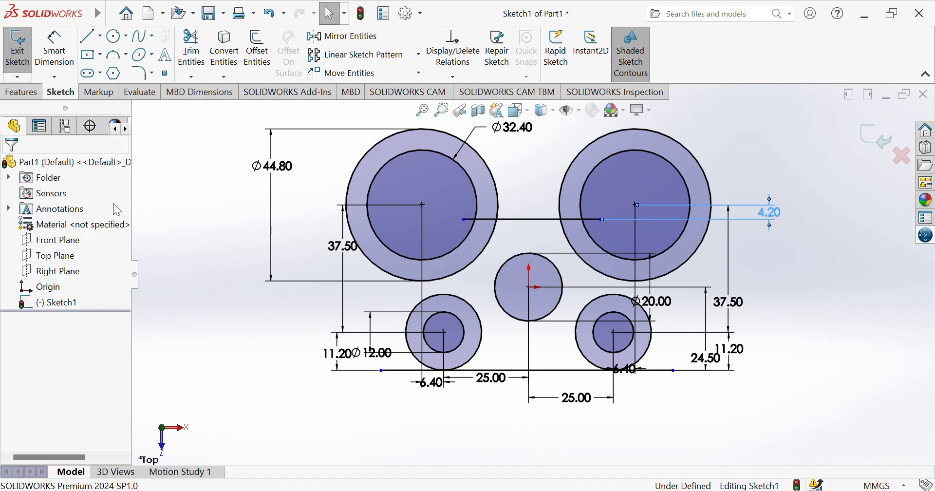
click(116, 56)
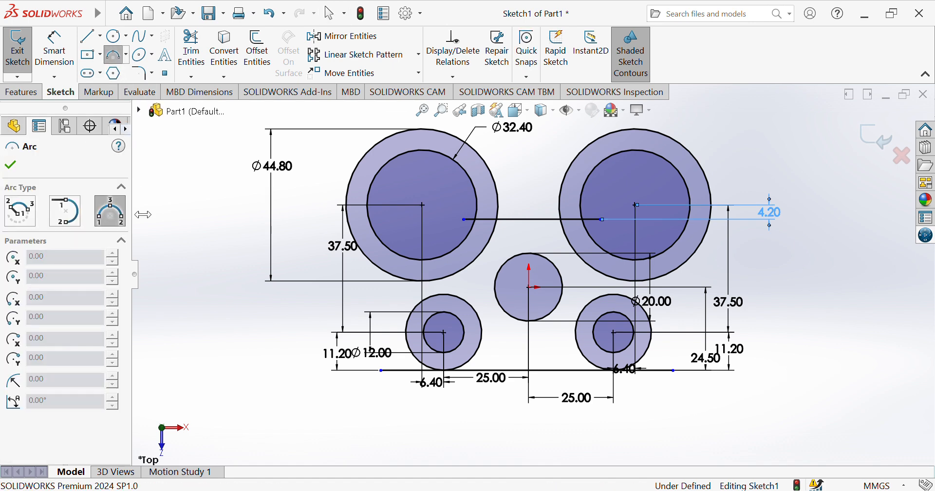
click(497, 205)
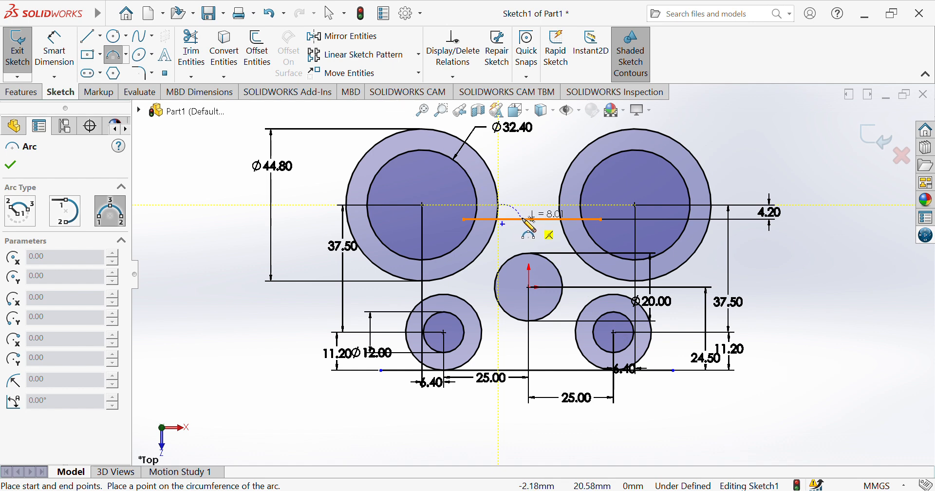
click(515, 220)
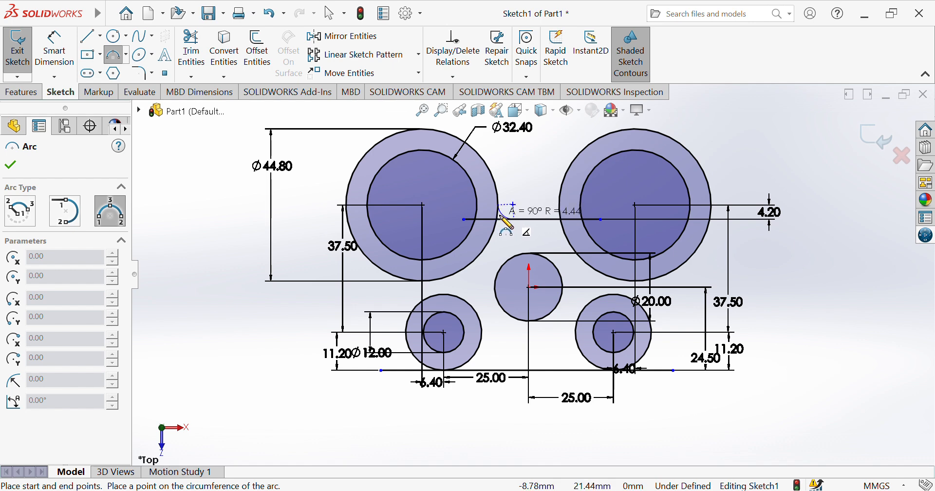
click(504, 217)
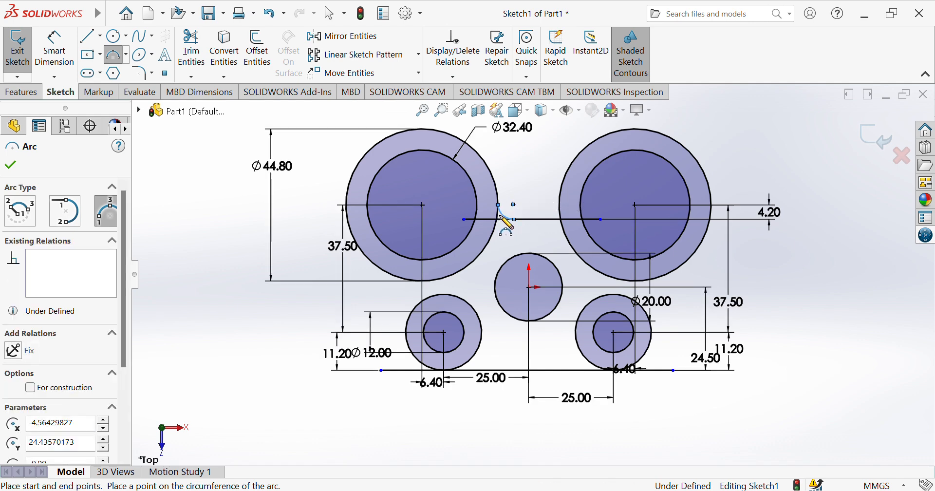
Dimension the new arc's radius to R6.00
click(66, 70)
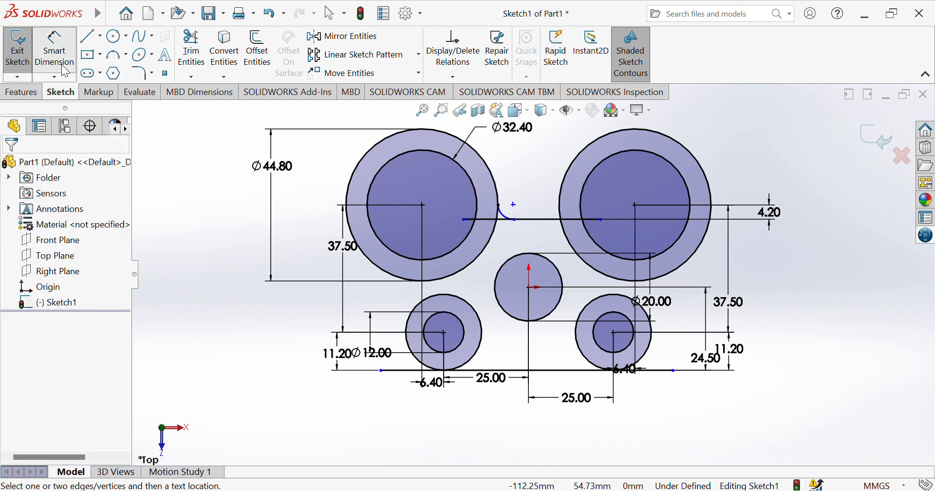
click(511, 221)
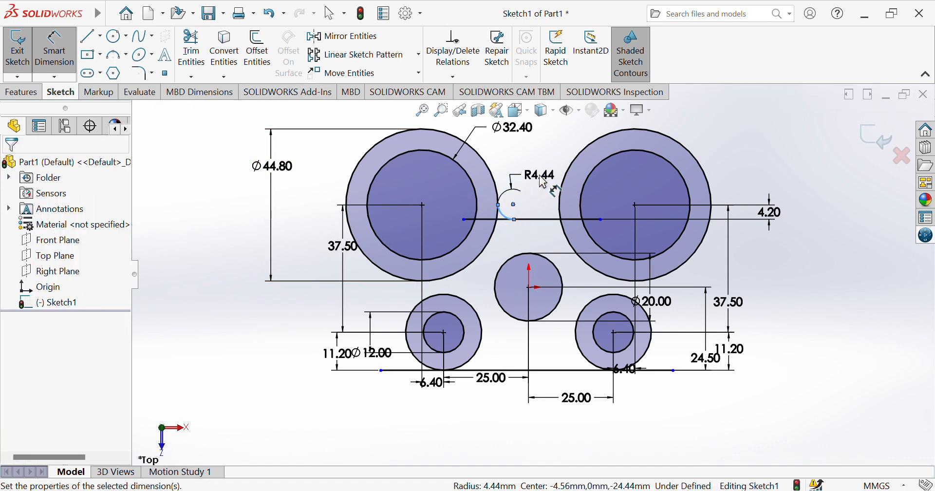
click(548, 182)
text(6)
key(Return)
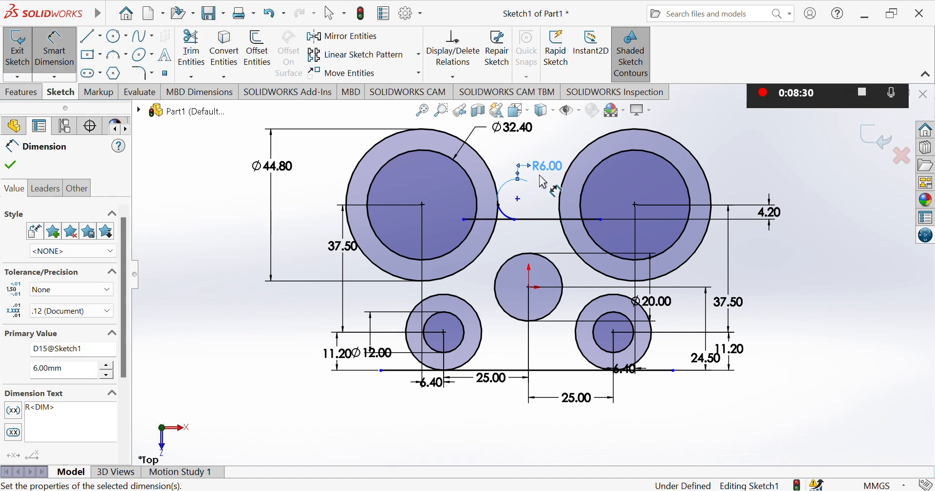
click(210, 221)
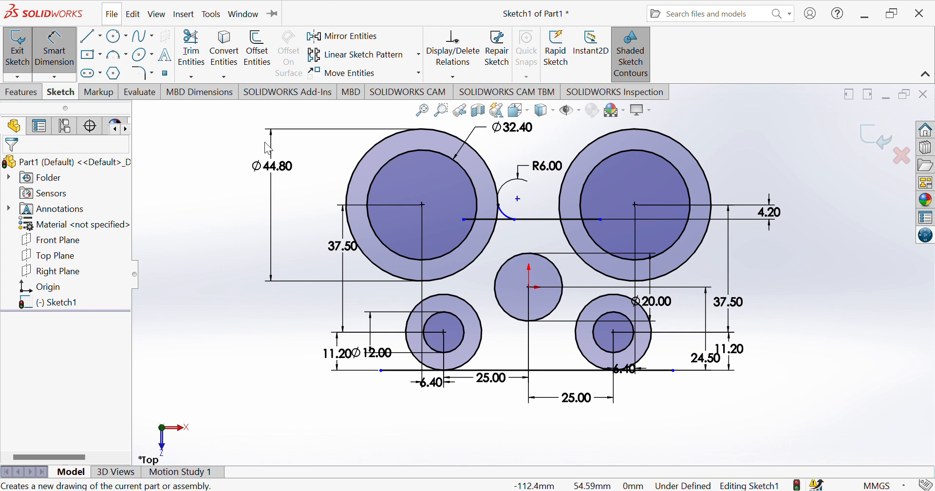
Draw an arc from the right circle to the line, try R5, then undo and delete it
click(114, 54)
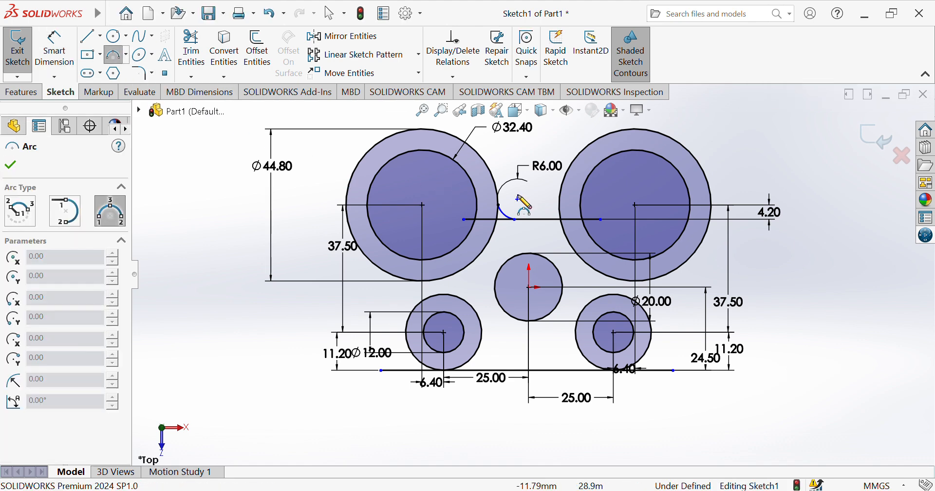
click(560, 205)
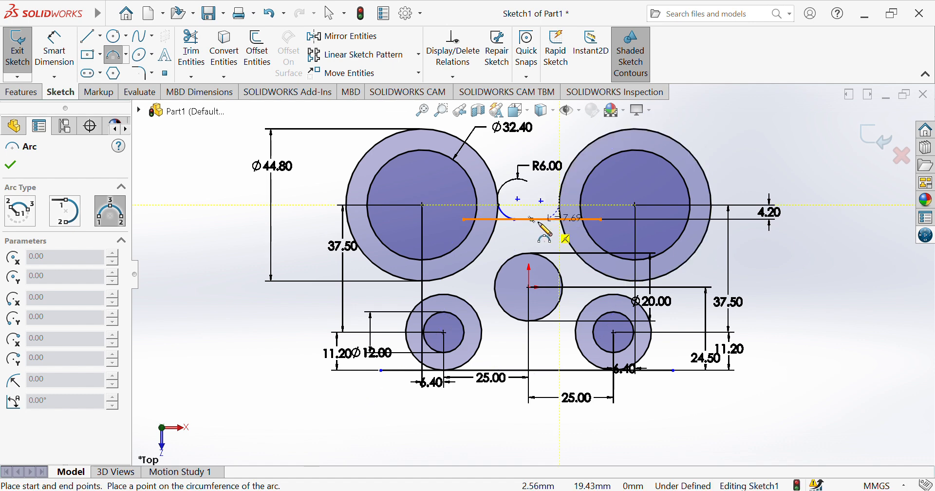
click(532, 220)
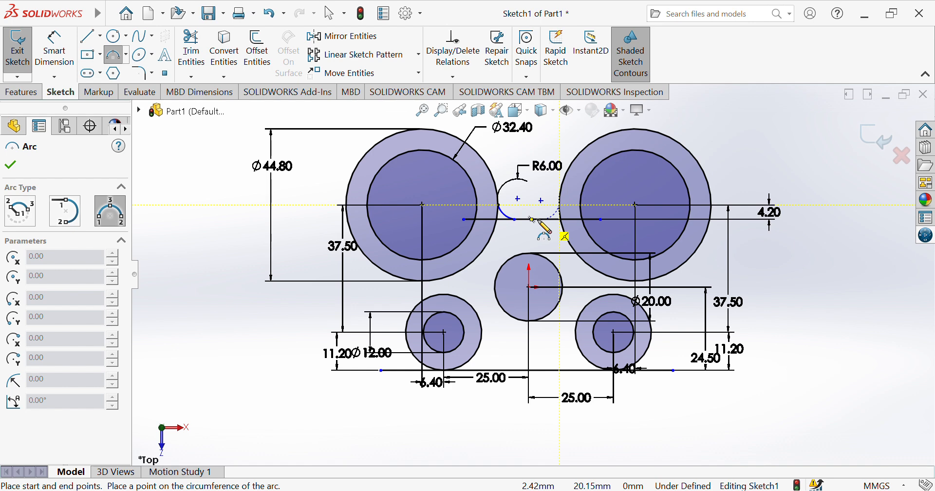
click(546, 220)
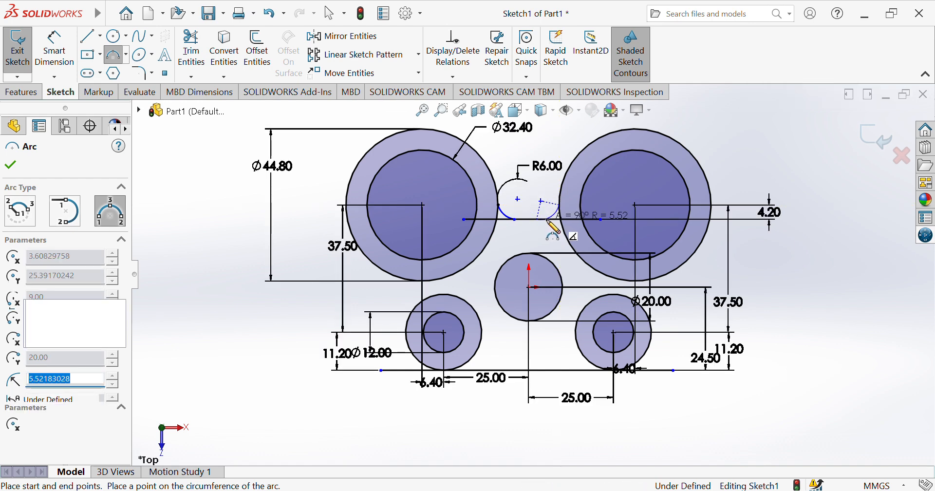
click(54, 48)
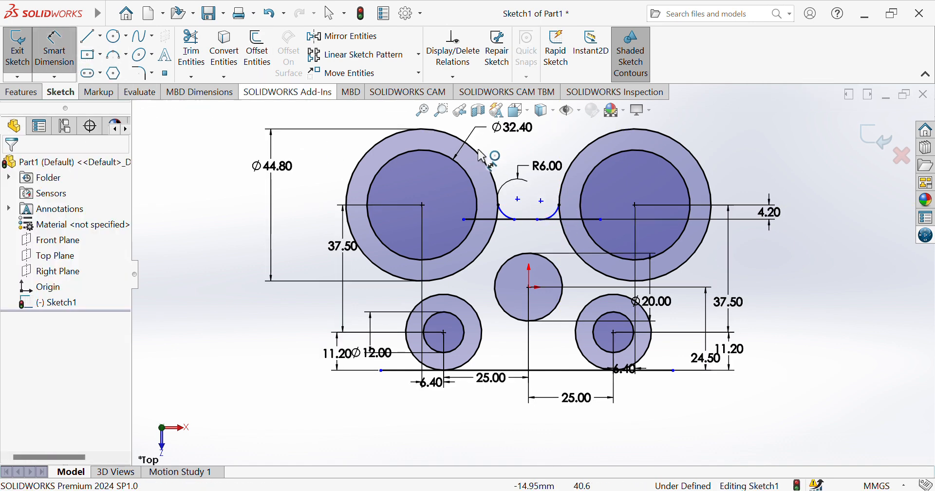
click(548, 213)
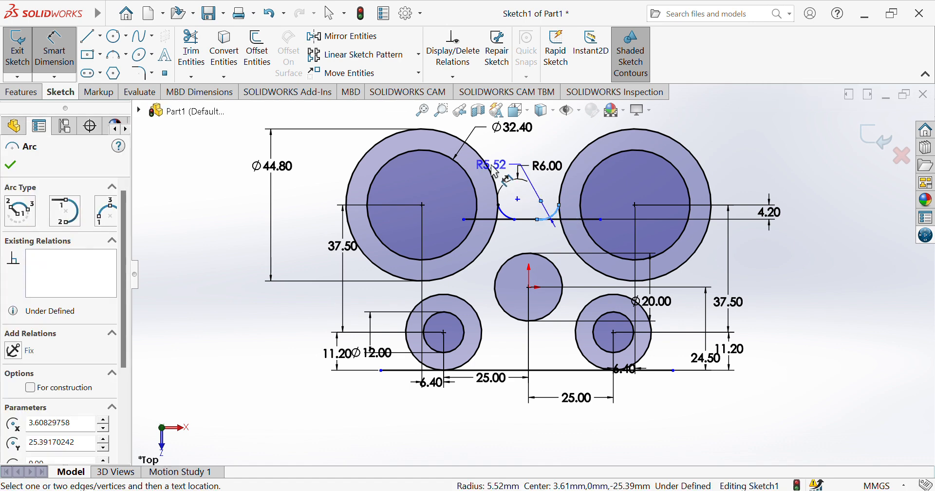
click(509, 162)
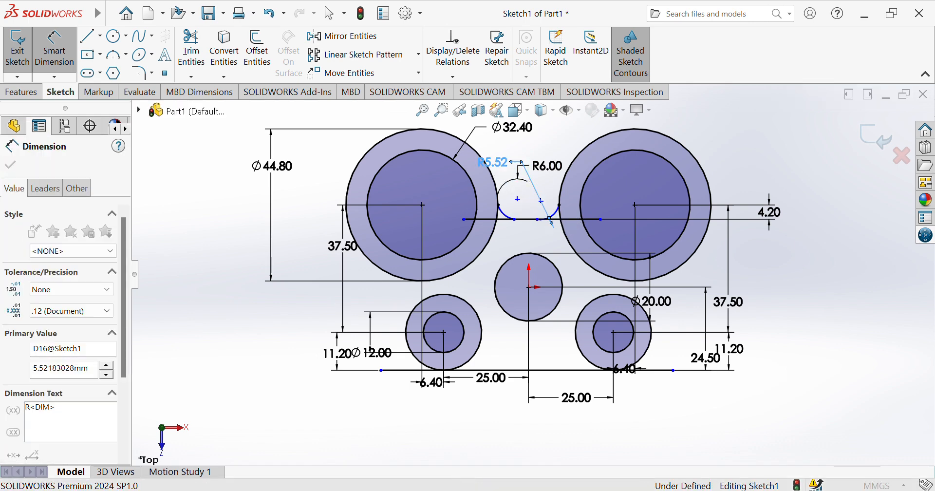
text(5)
key(Return)
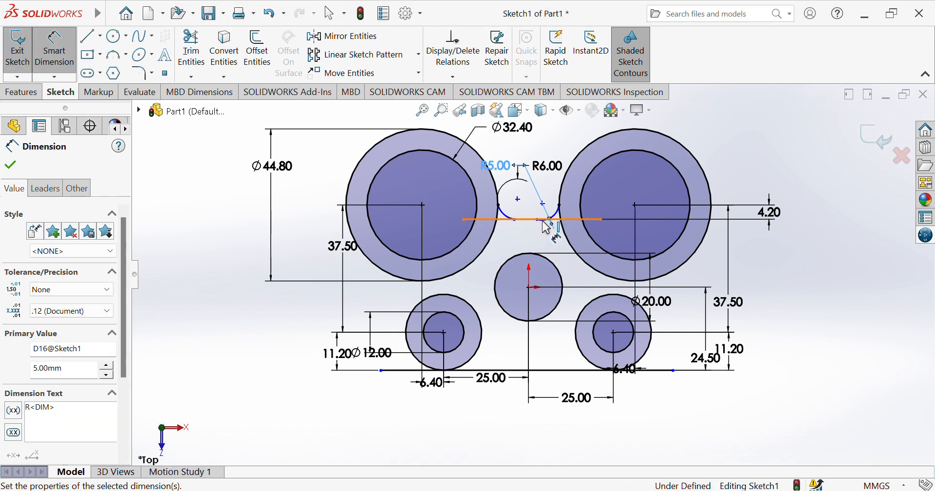
key(ctrl+z)
key(ctrl+z)
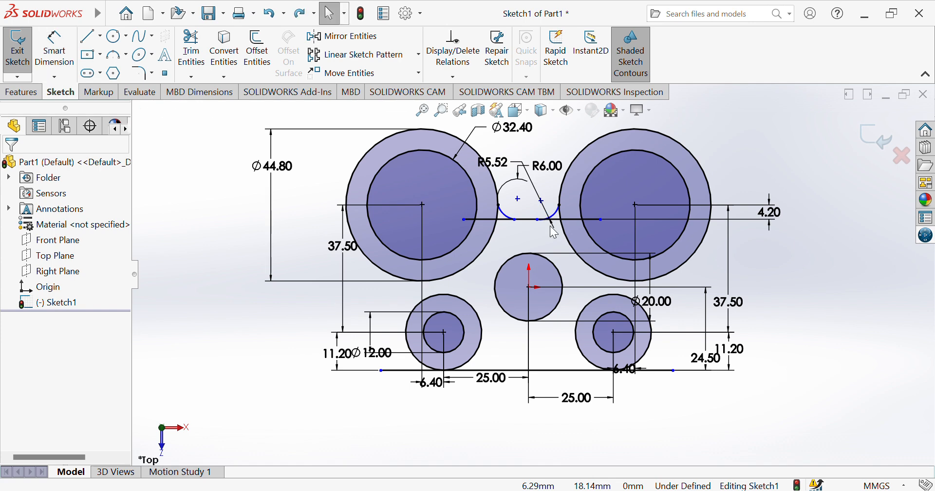
key(Delete)
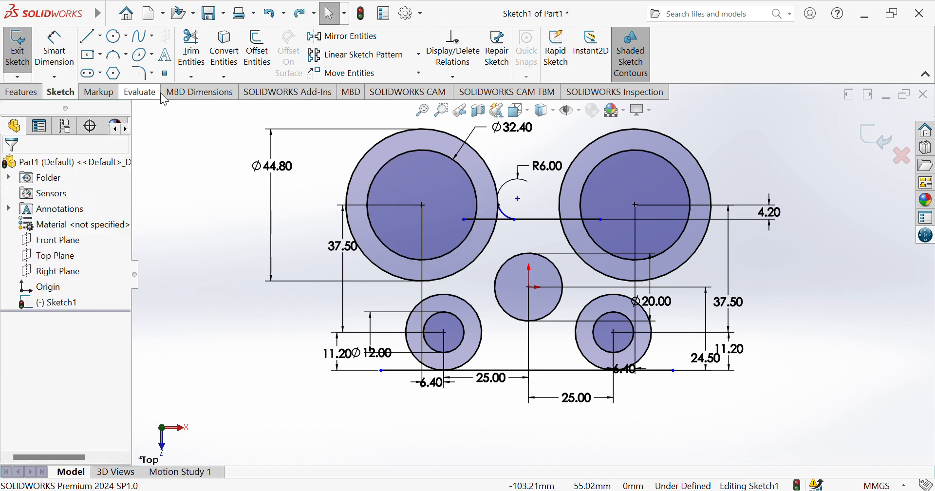
Redraw the right-hand arc with R5, then undo the dimension and the arc
click(126, 57)
click(138, 106)
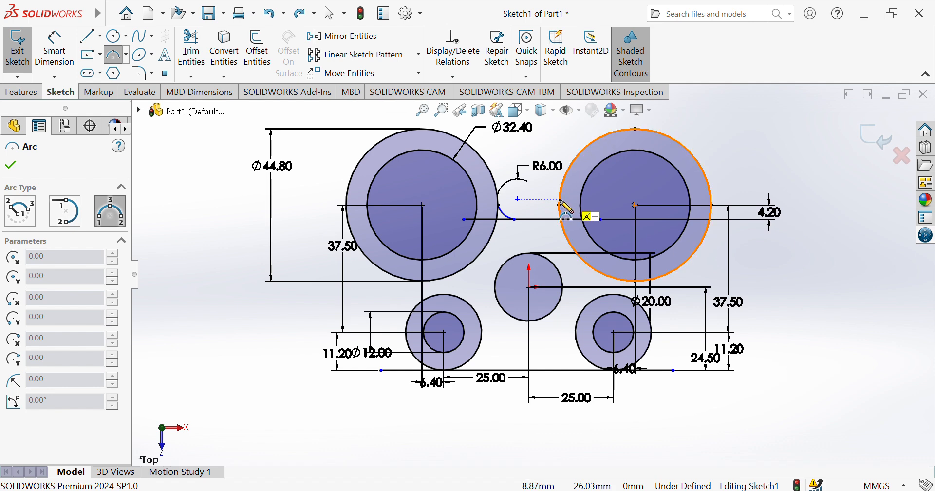
click(559, 204)
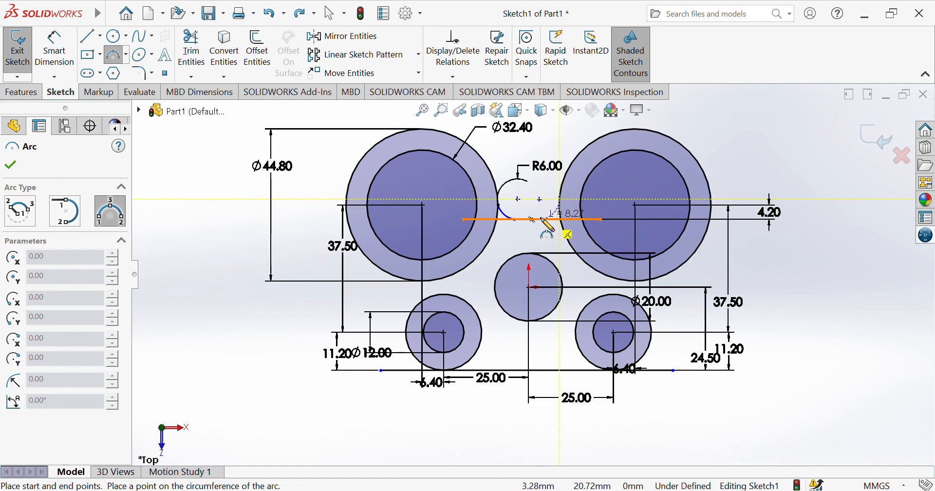
click(532, 219)
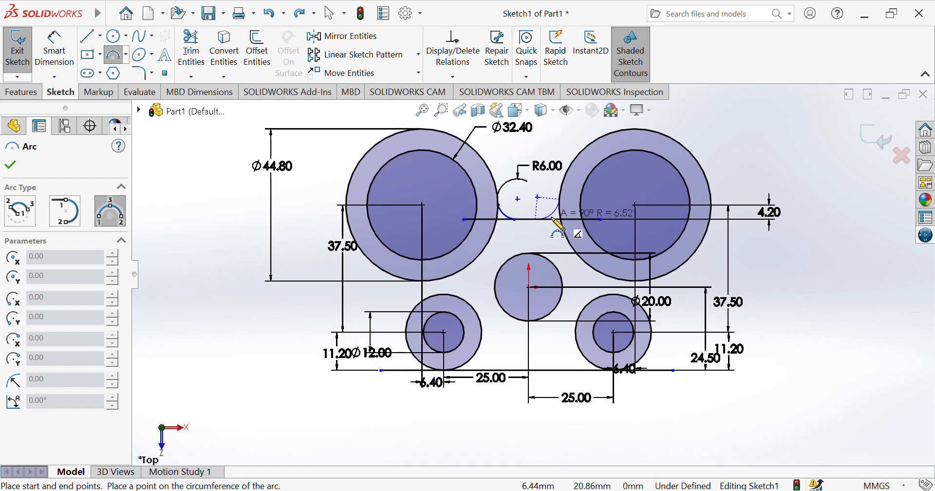
click(552, 218)
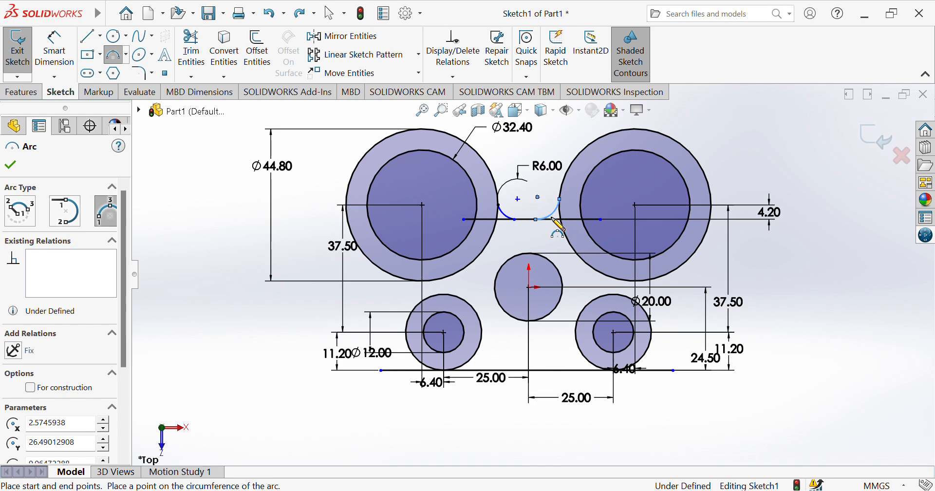
click(67, 60)
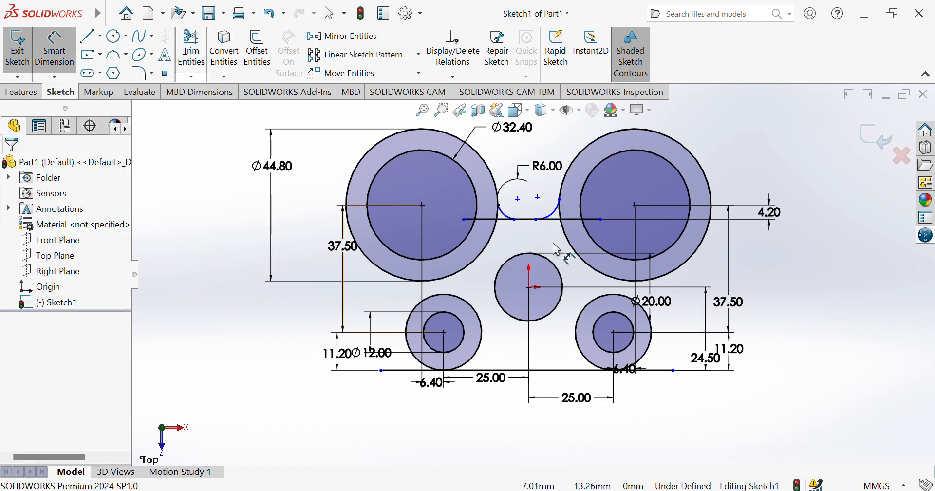
click(555, 218)
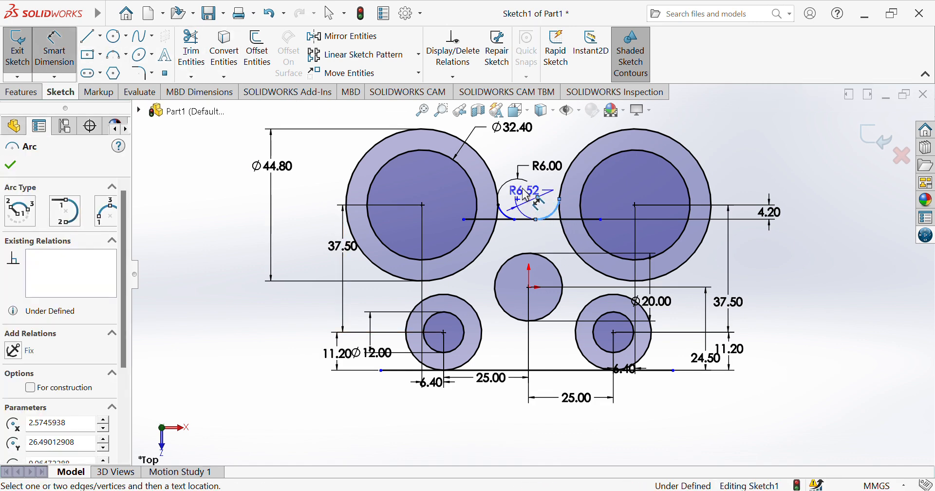
click(495, 167)
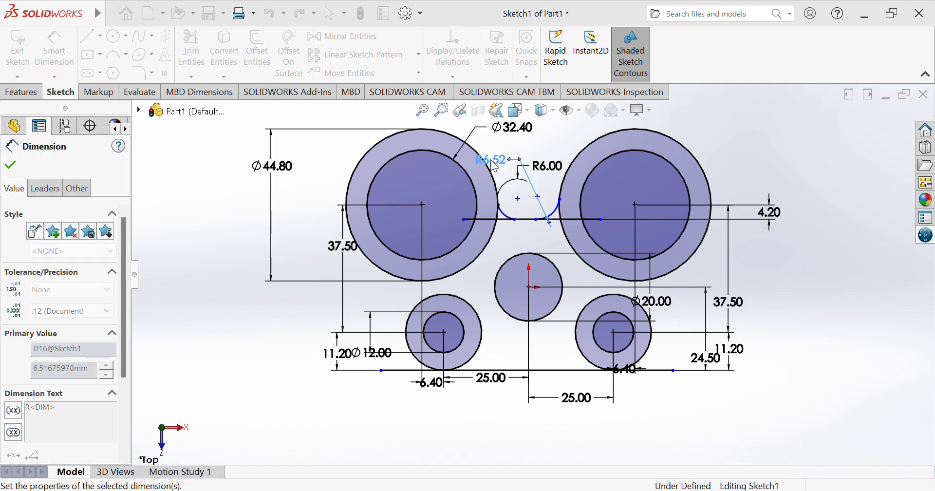
text(5)
key(Return)
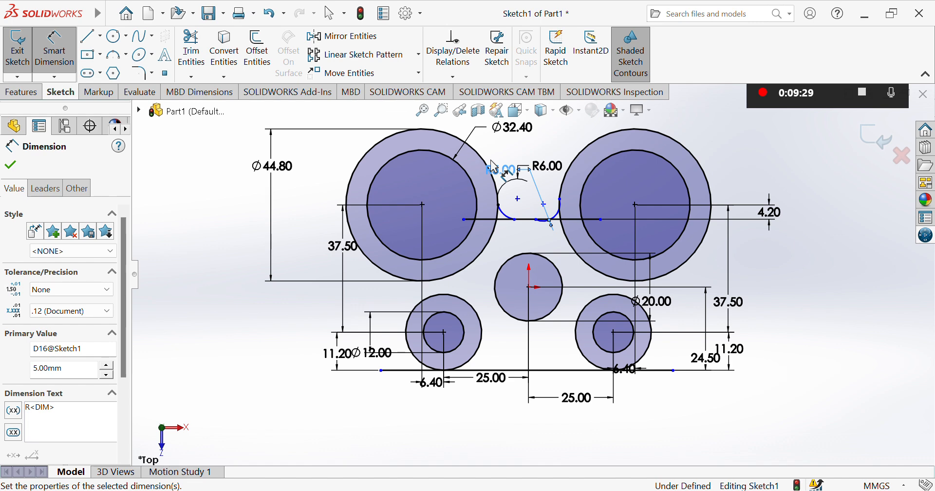
key(ctrl+z)
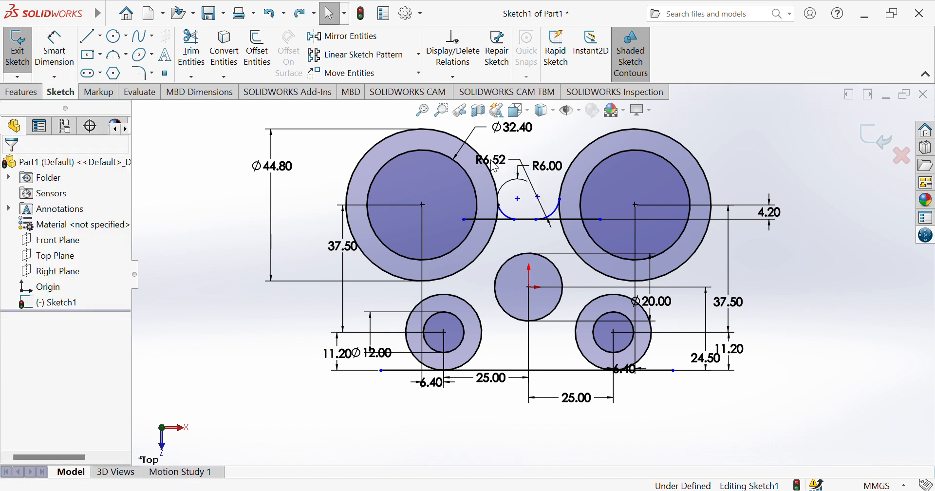
key(ctrl+z)
key(ctrl+z)
key(ctrl+z)
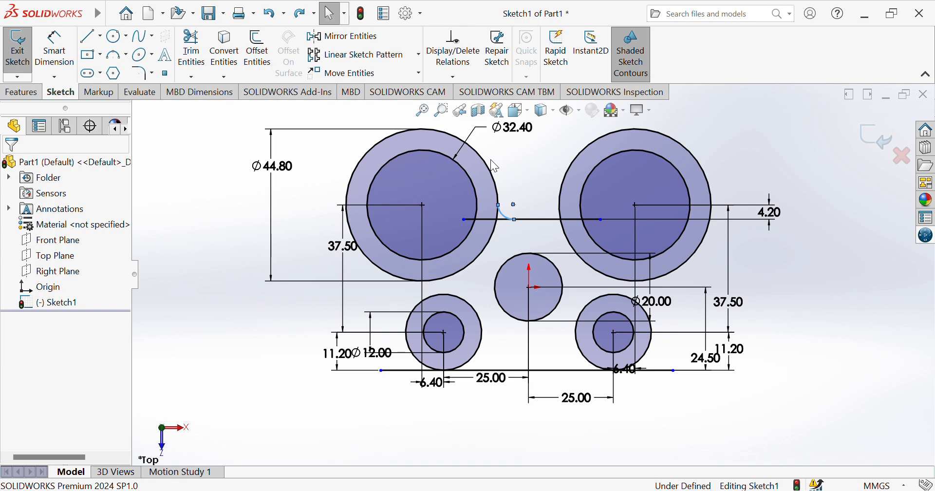
key(ctrl+z)
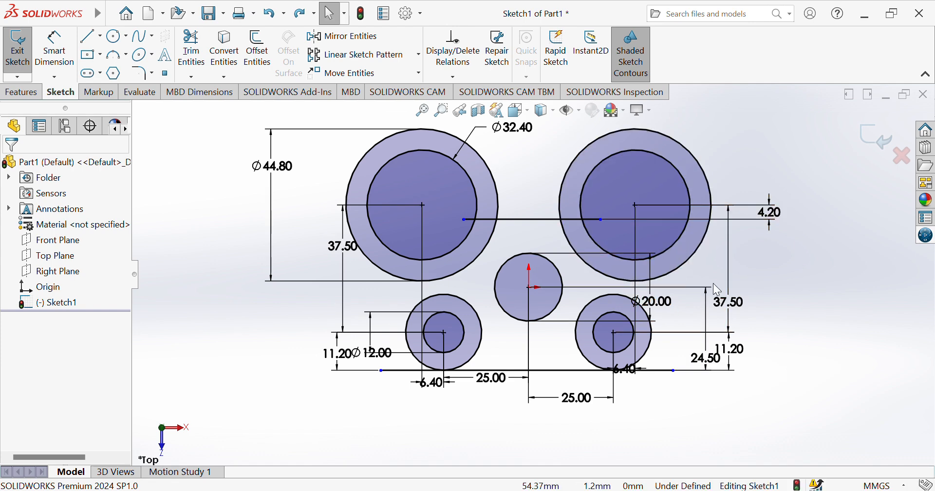
Draw a horizontal centreline between the two large circles
click(93, 38)
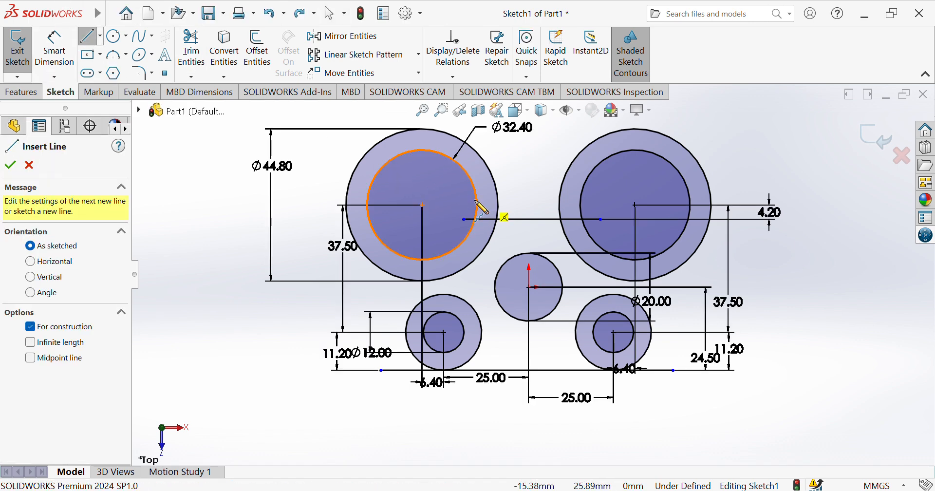
click(457, 191)
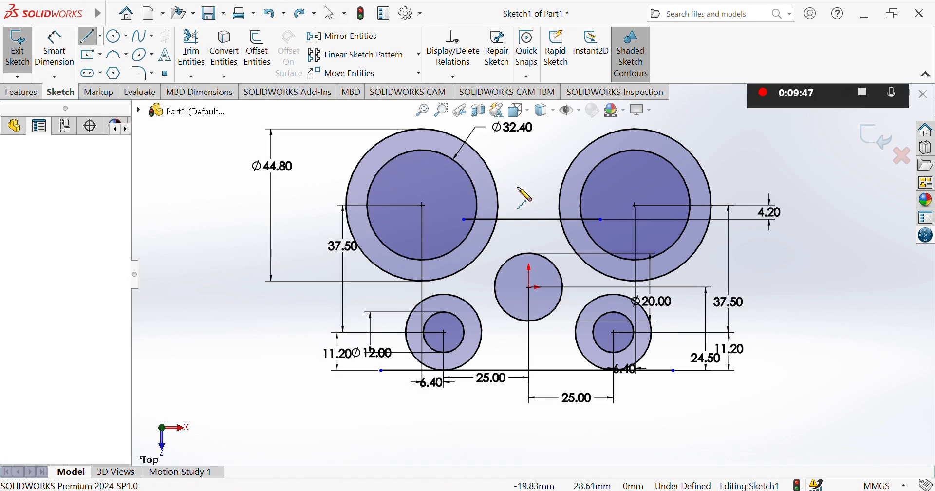
click(614, 191)
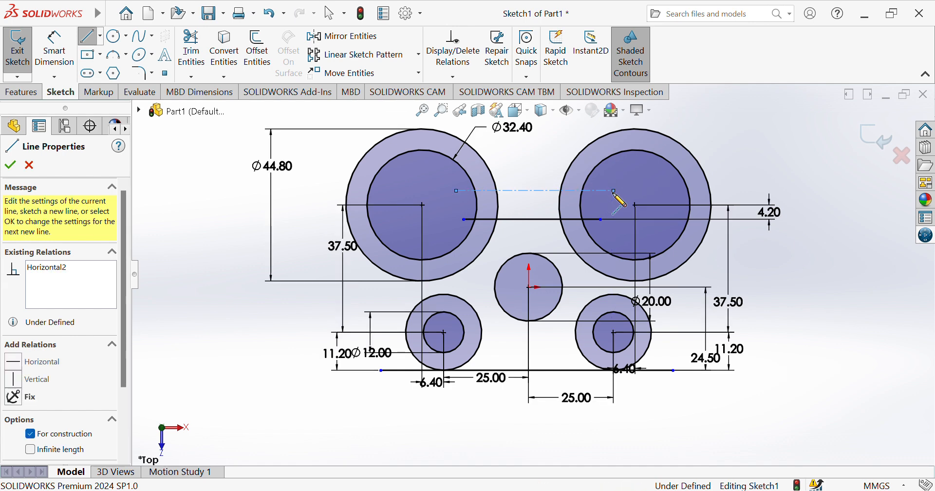
Dimension the centreline 6.00 from the lower horizontal line
click(55, 49)
click(534, 191)
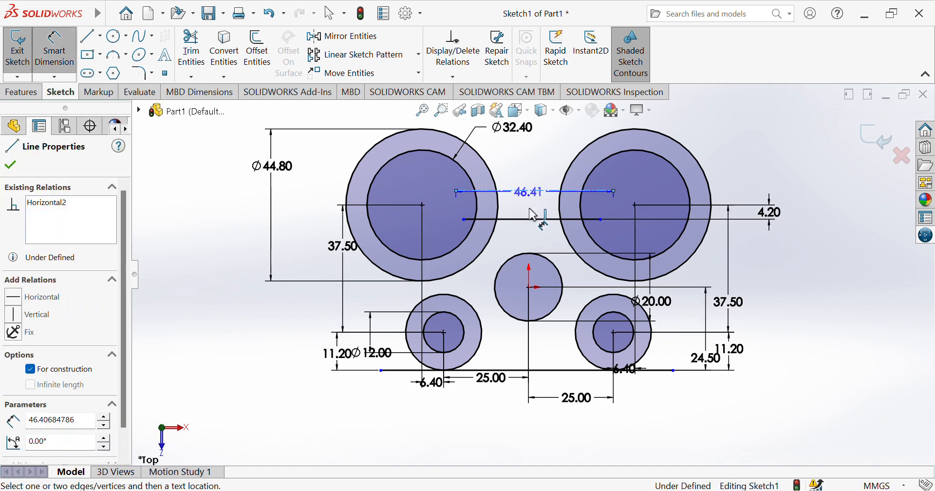
click(535, 220)
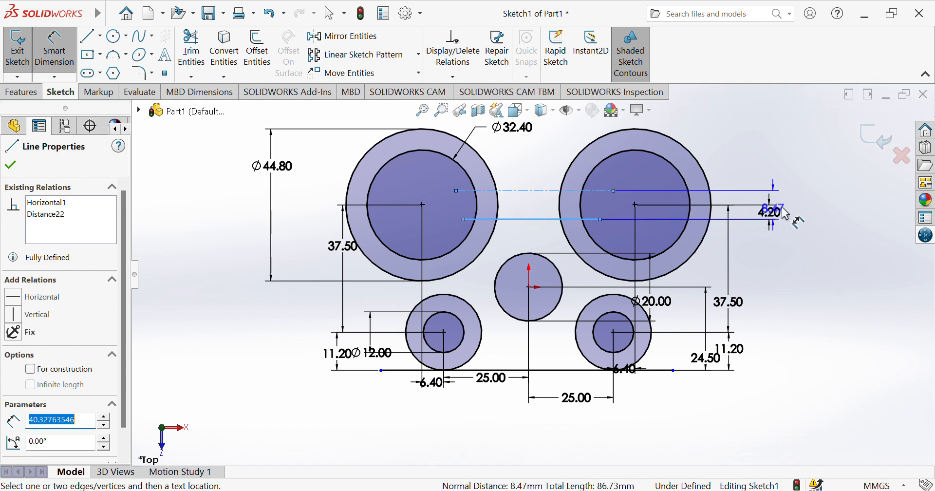
click(805, 209)
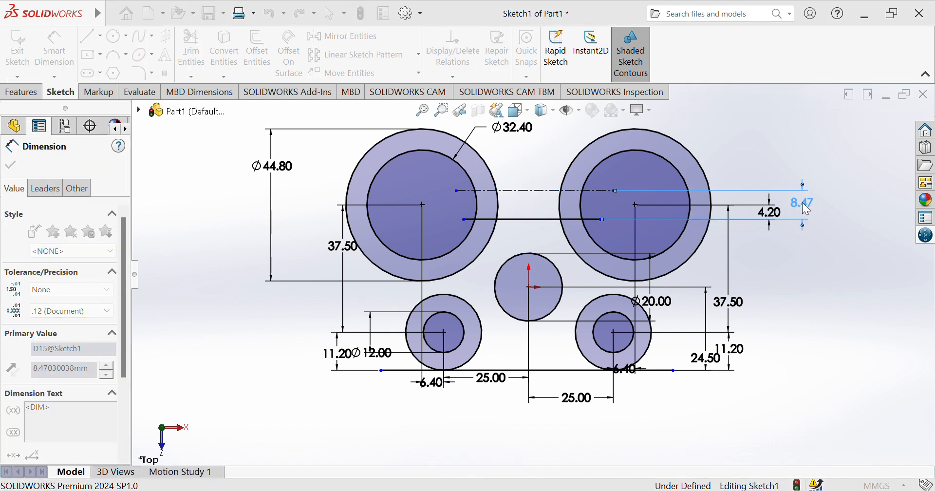
text(6)
key(Return)
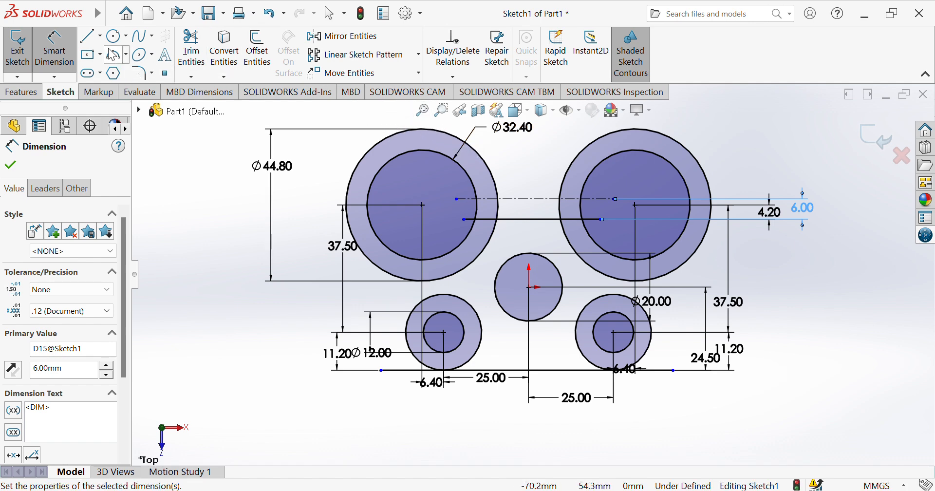
Draw a circle concentric with the left boss and dimension its diameter at Ø56.80
click(116, 36)
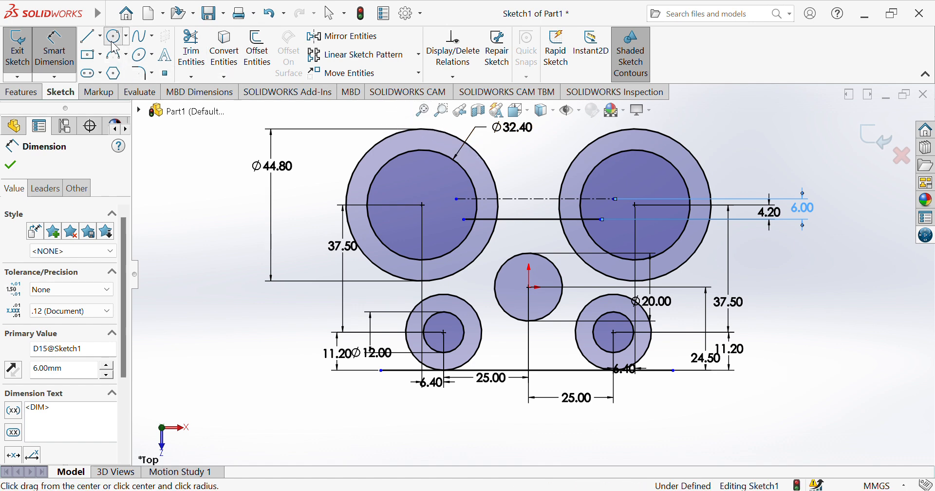
click(422, 205)
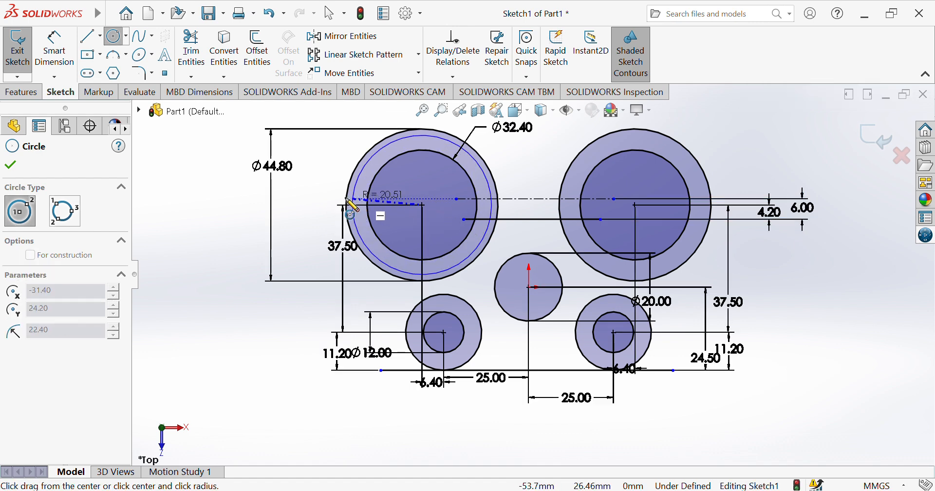
click(322, 205)
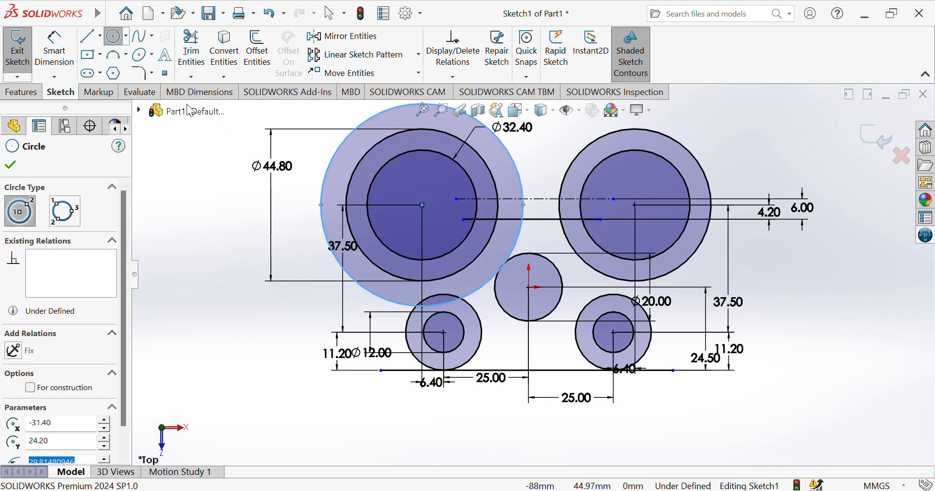
click(54, 49)
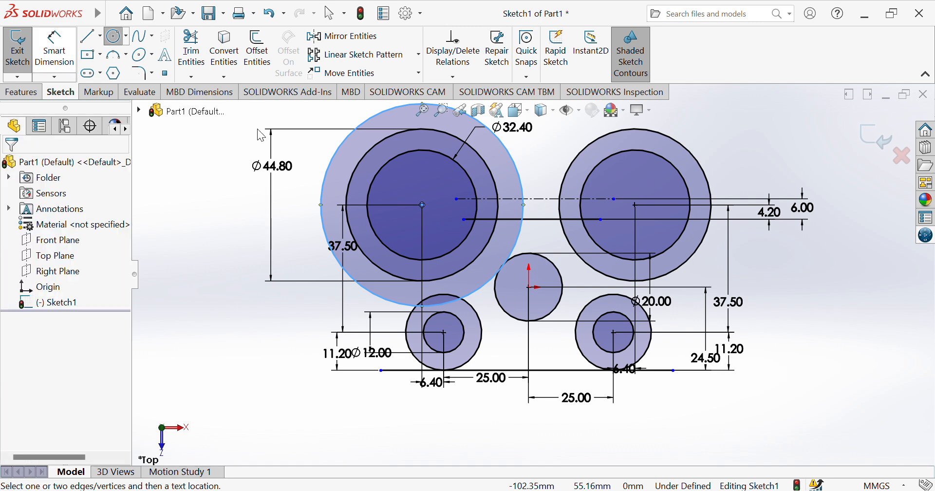
click(329, 174)
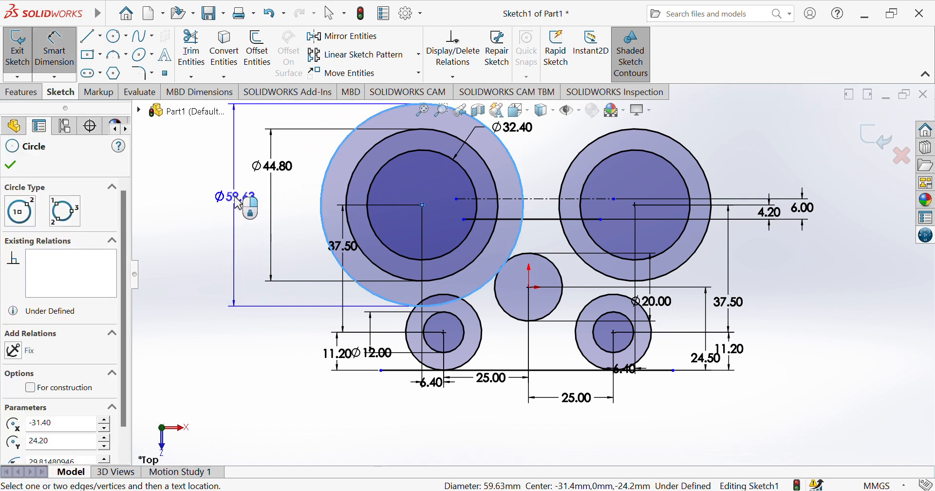
click(241, 203)
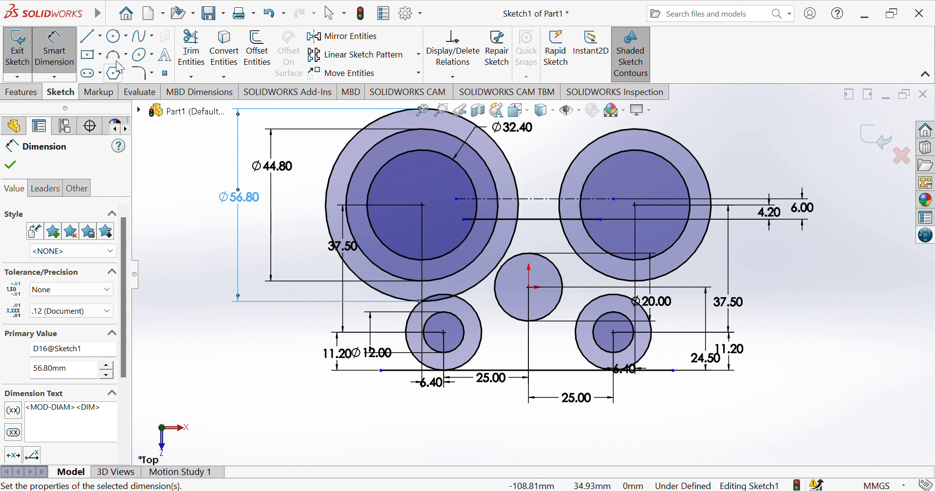
Draw a small circle centred on the centreline and dimension it Ø12.00
click(115, 38)
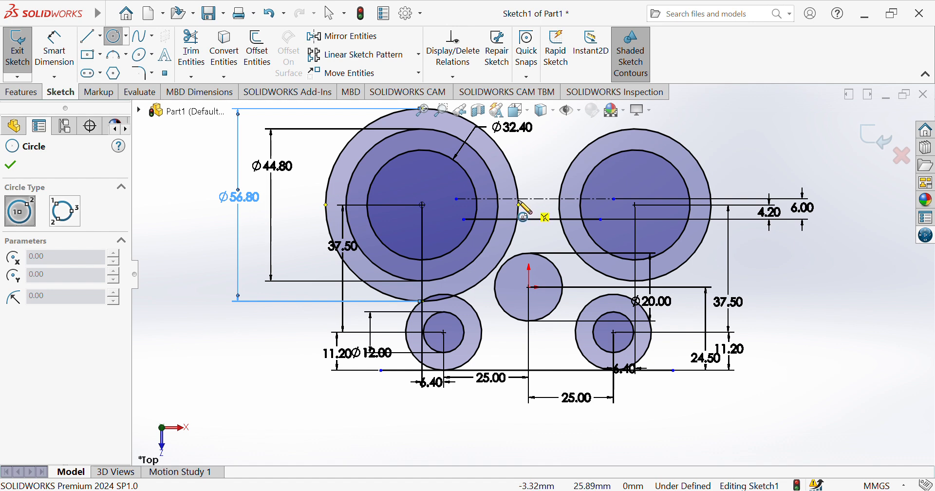
click(524, 218)
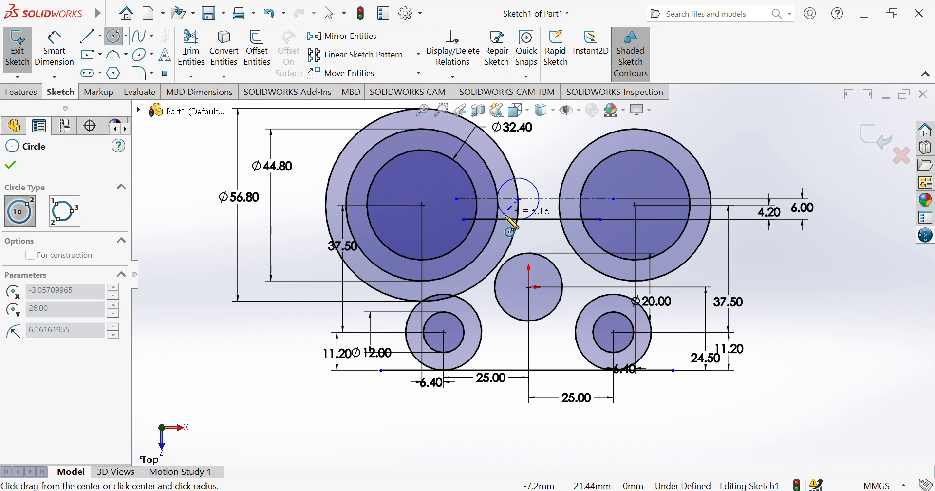
click(511, 224)
click(54, 49)
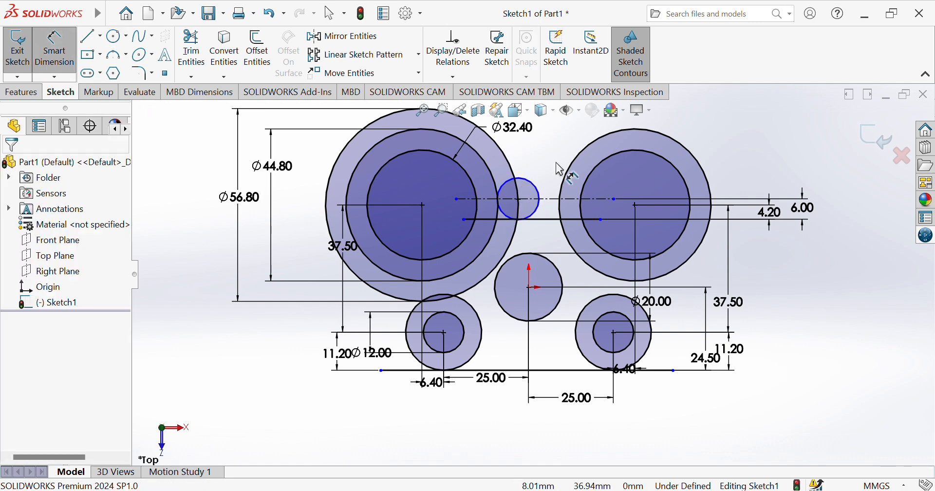
click(537, 187)
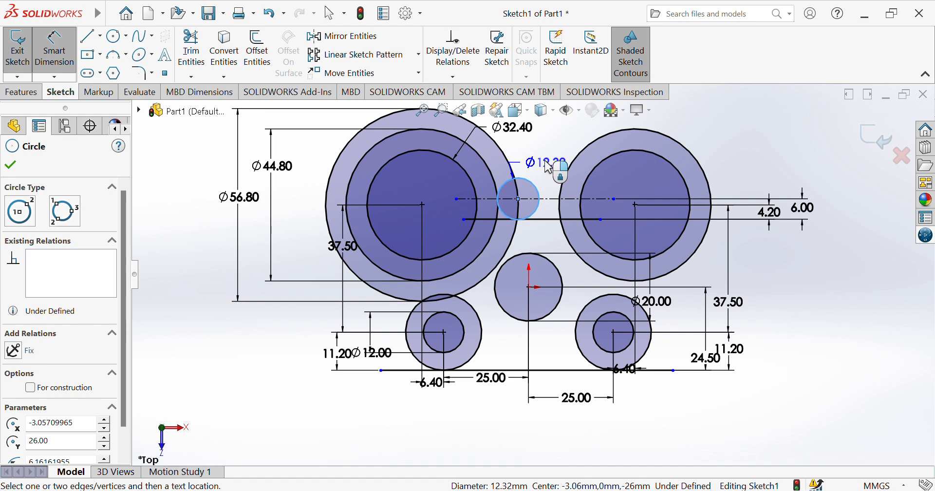
click(546, 157)
text(12.00mm)
key(Return)
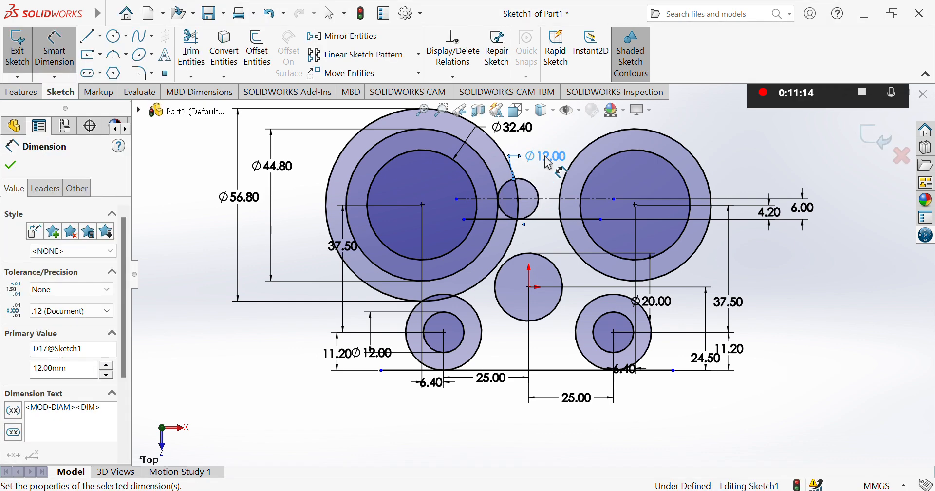
Trim away the Ø56.80 circle and the right half of the Ø12.00 circle
click(200, 58)
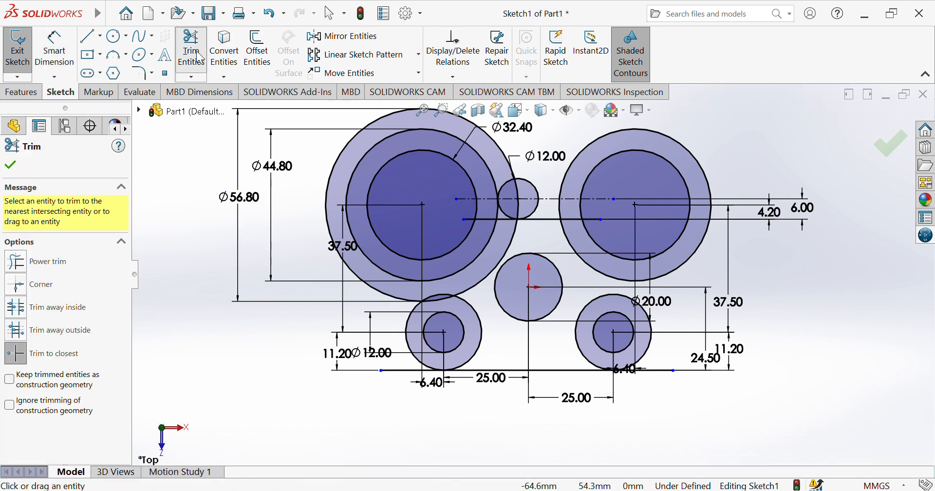
click(476, 127)
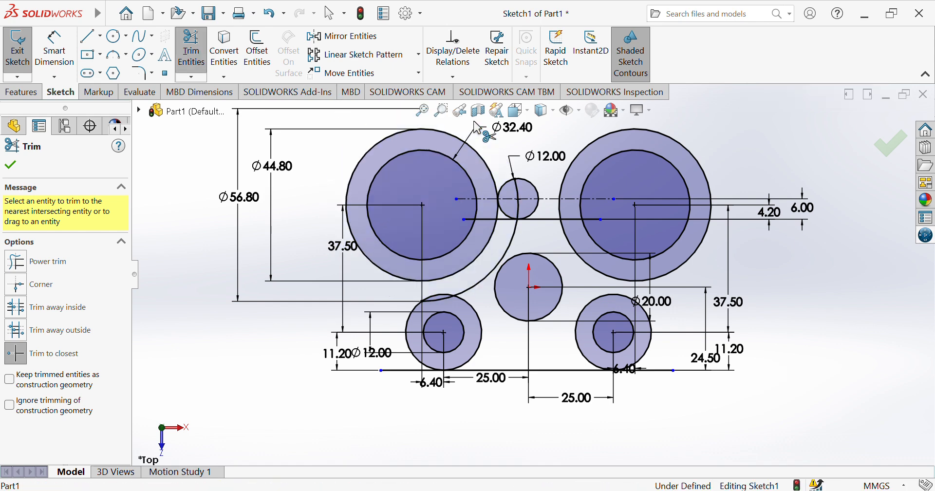
click(435, 301)
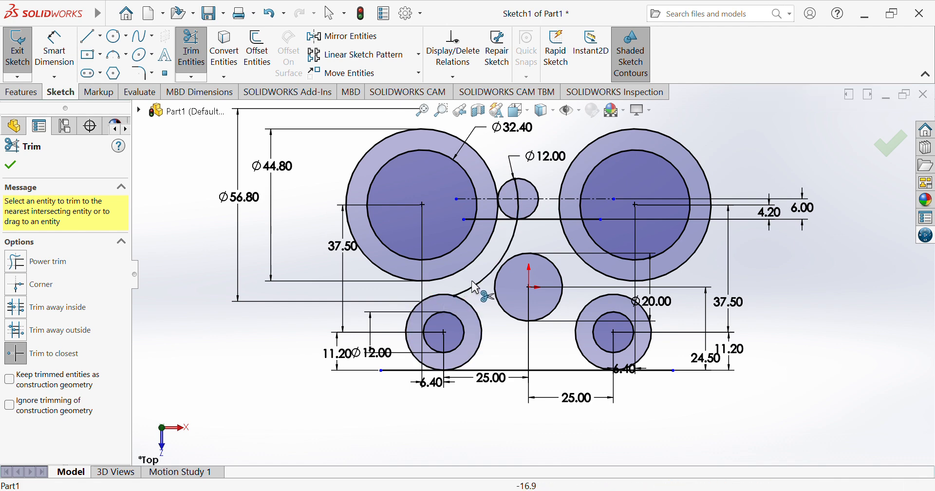
click(489, 272)
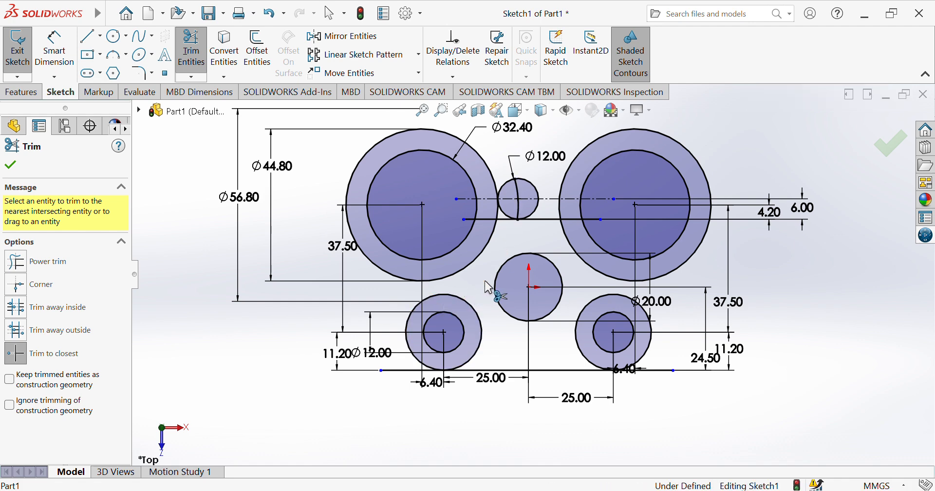
click(519, 209)
click(519, 190)
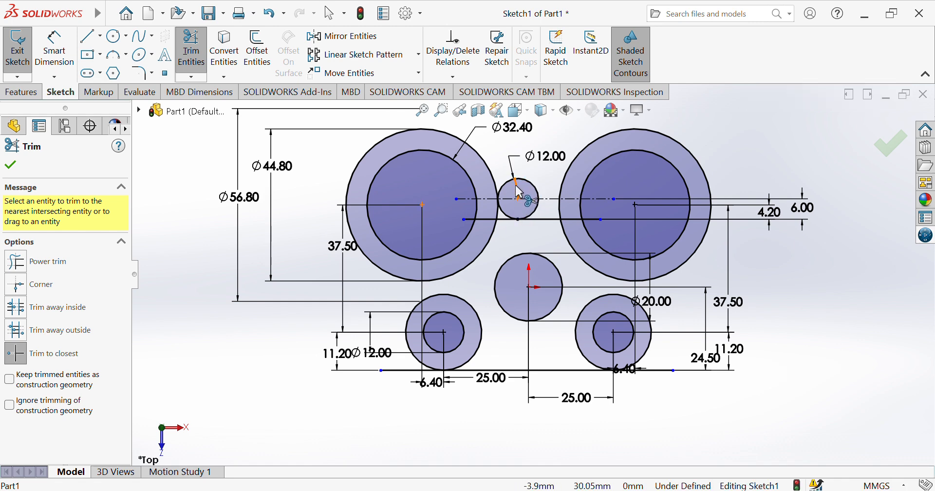
click(538, 193)
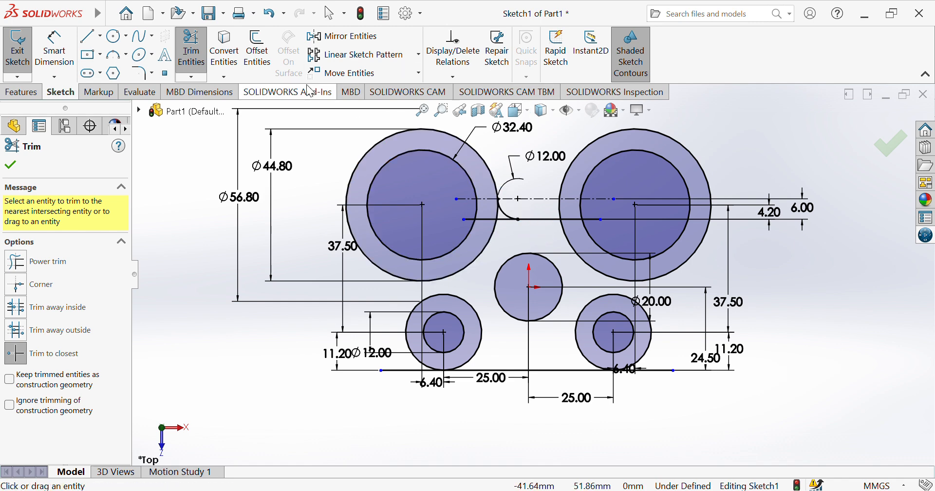
click(205, 62)
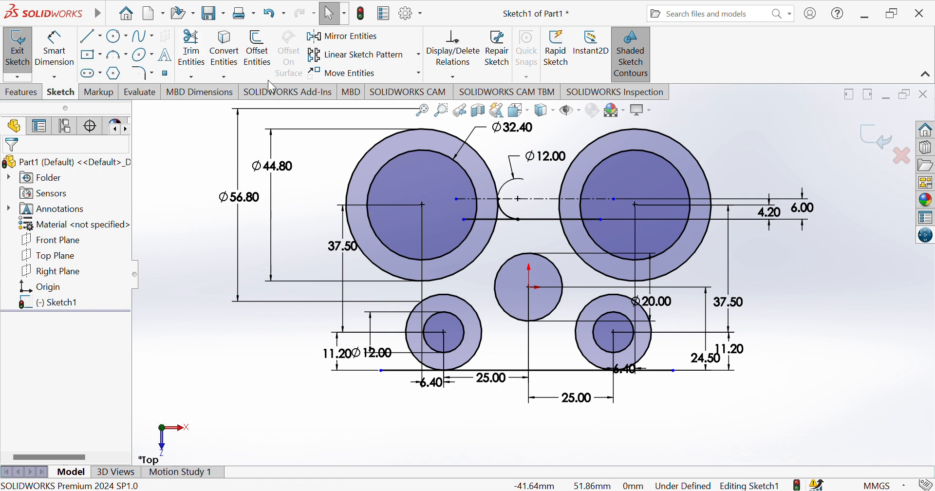
click(523, 199)
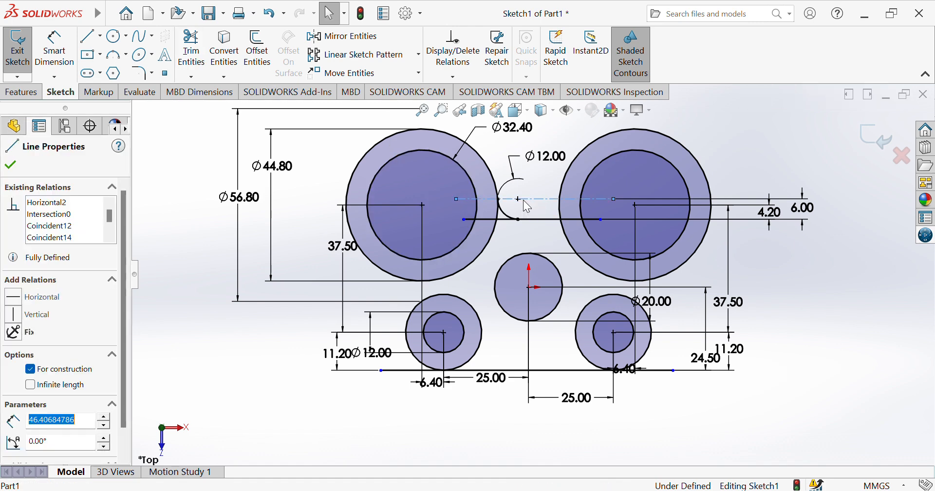
click(533, 408)
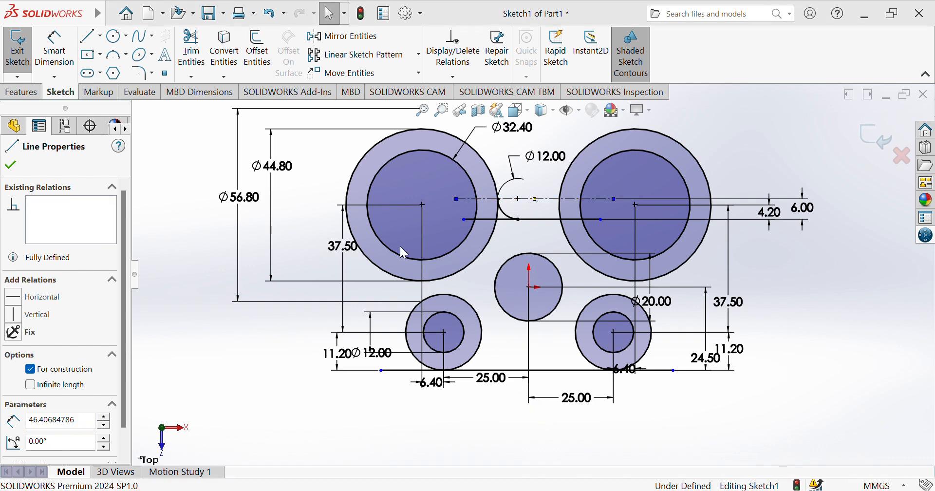
key(Delete)
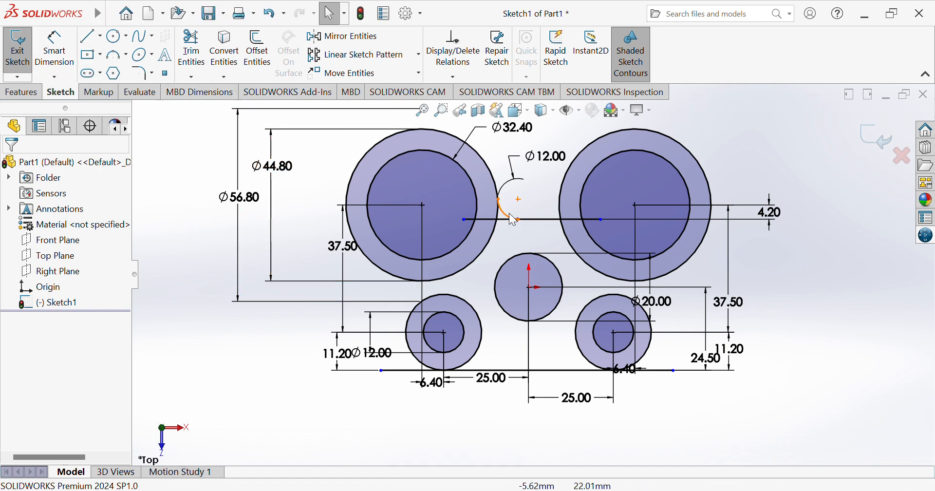
key(ctrl+z)
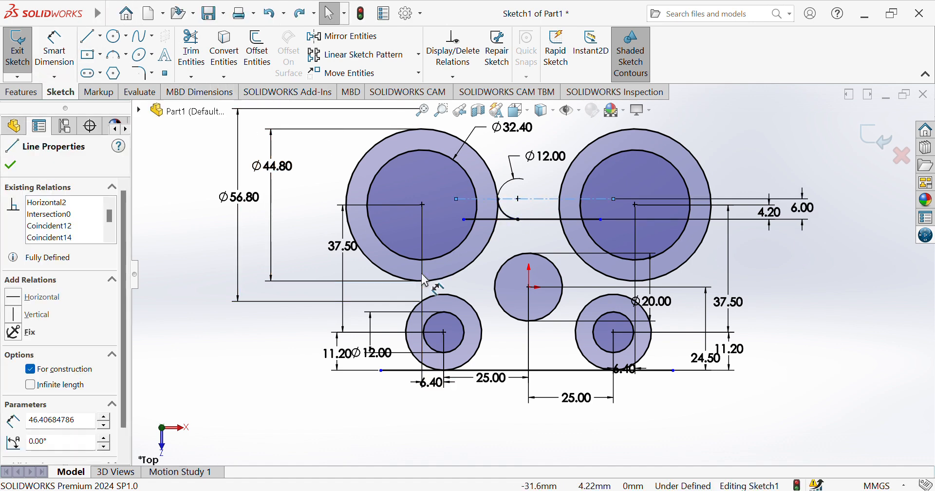
click(837, 331)
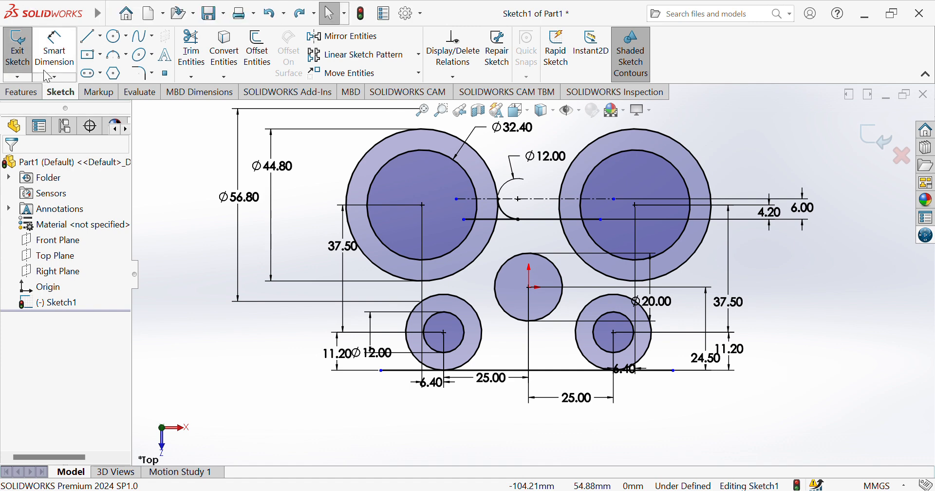
click(87, 37)
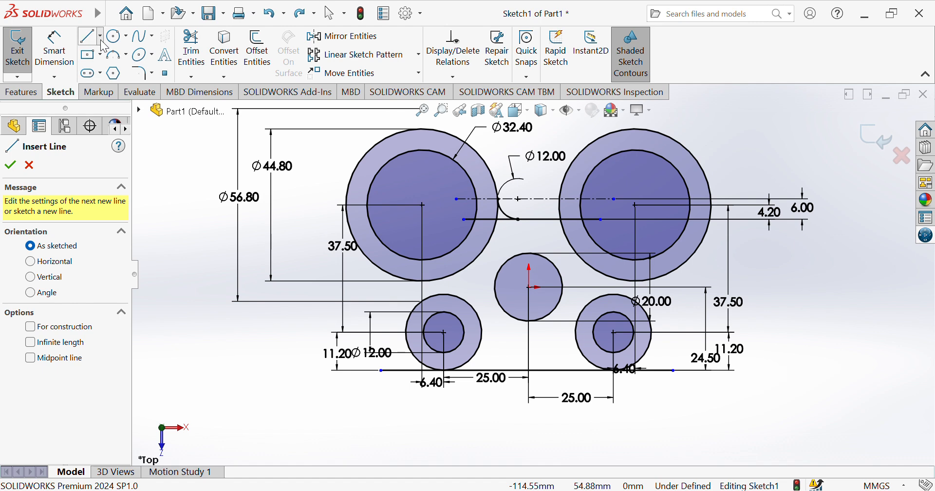
Draw a horizontal construction line between the two large circles
click(114, 73)
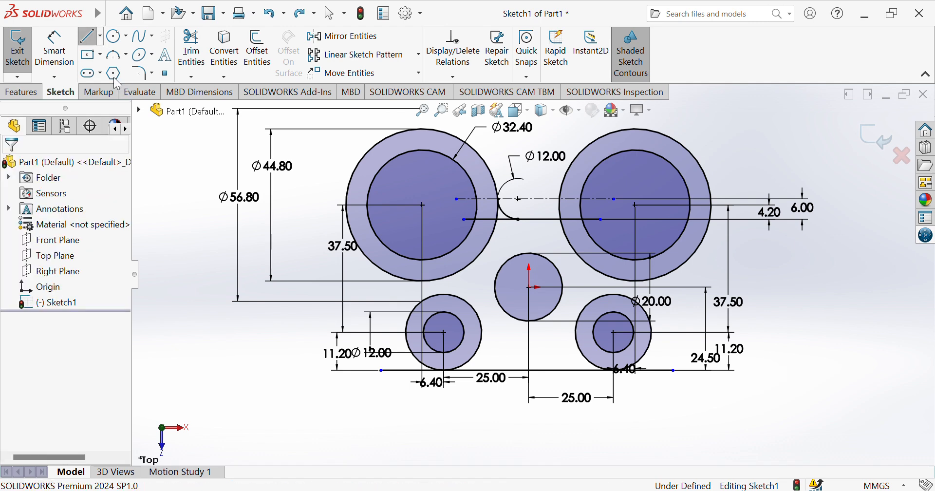
click(98, 40)
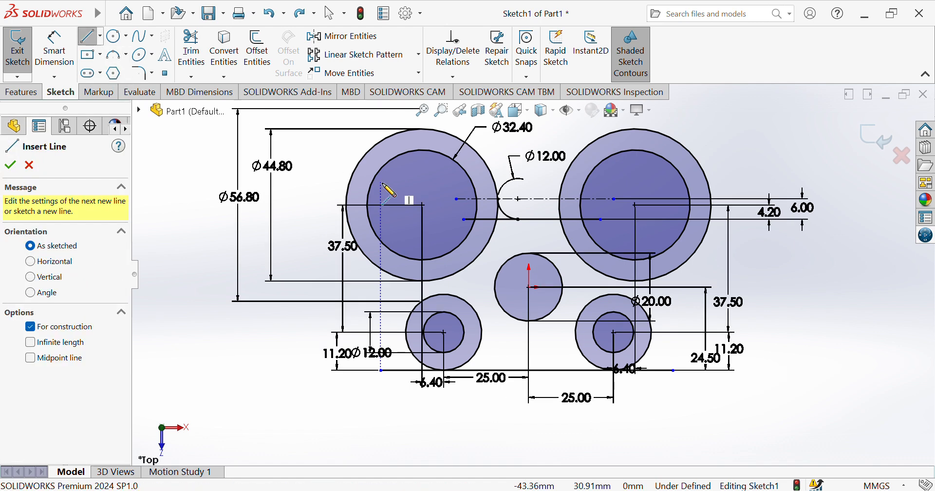
click(464, 211)
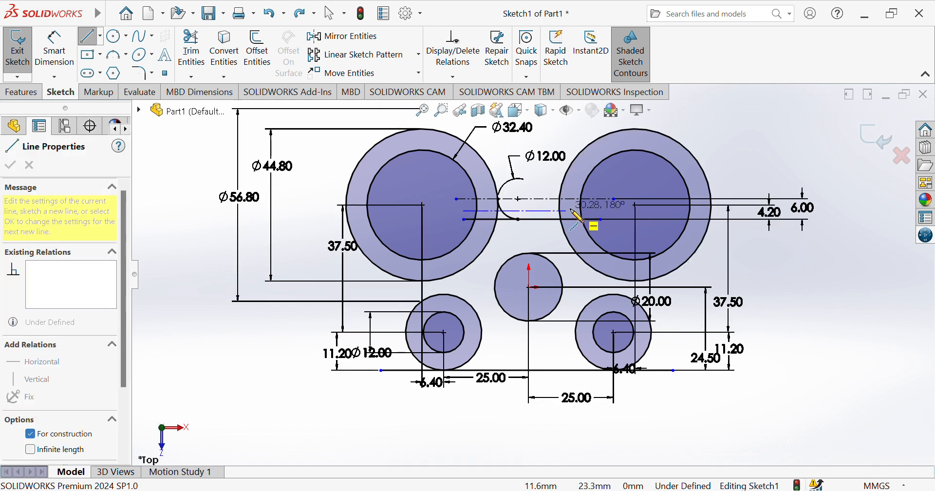
click(600, 211)
key(Escape)
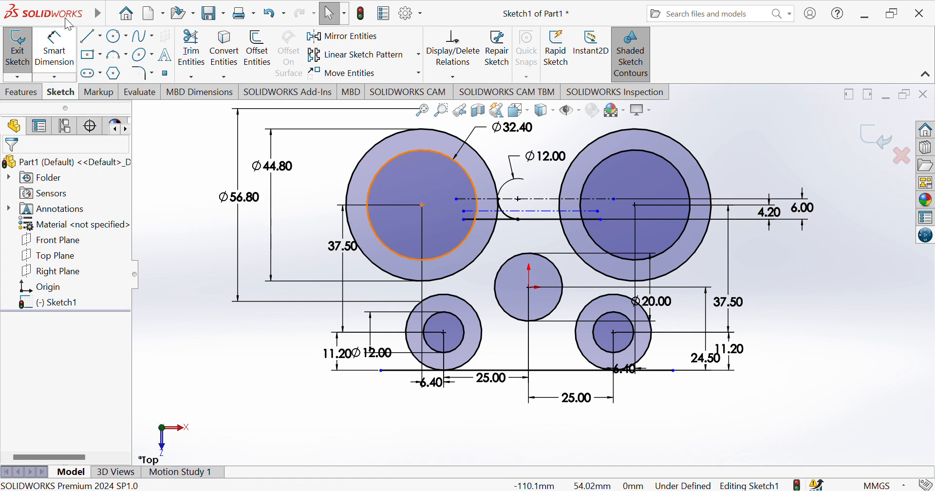
Dimension the new line 5.00 from the neighbouring line
click(54, 58)
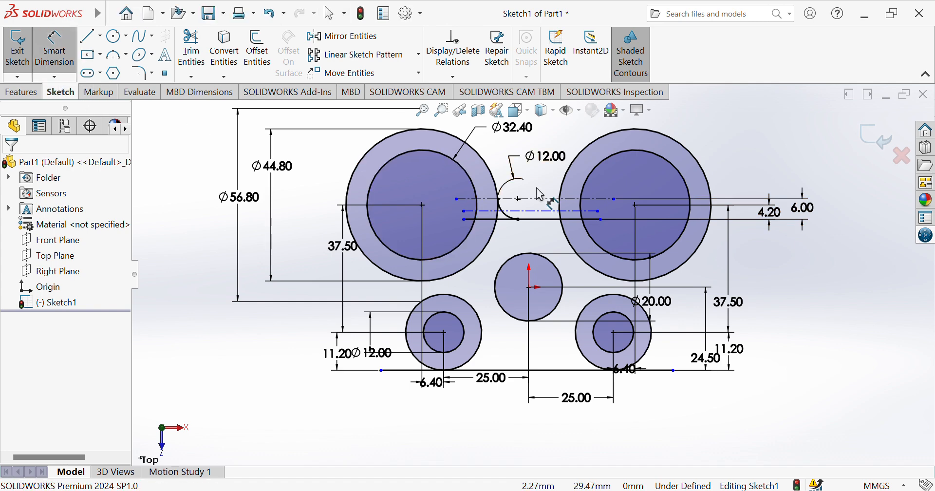
click(544, 219)
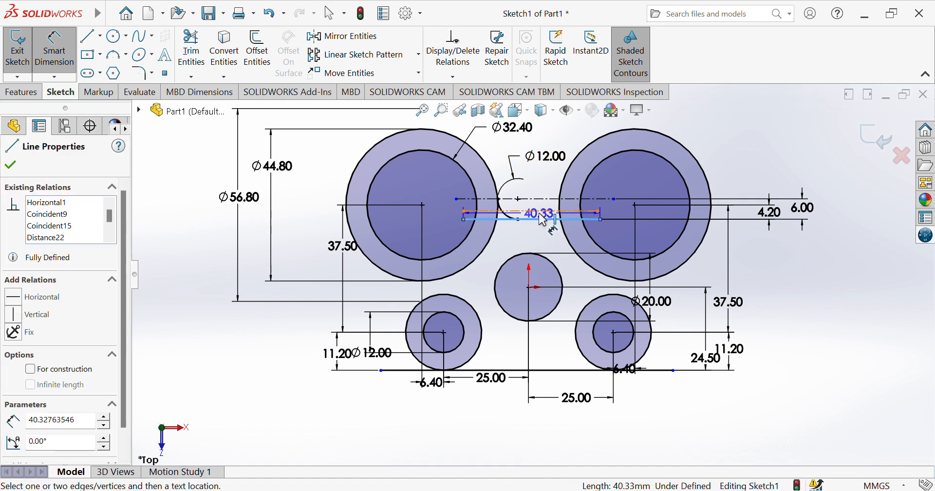
click(533, 211)
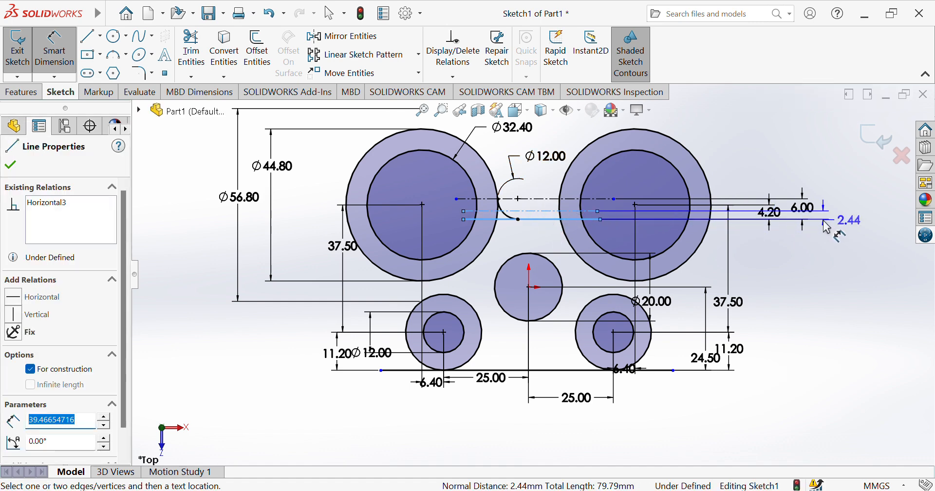
click(828, 228)
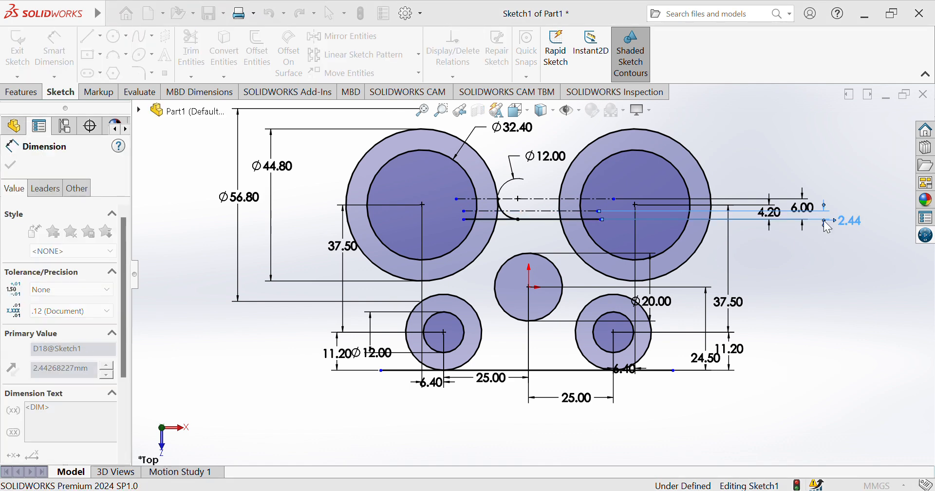
text(5)
key(Return)
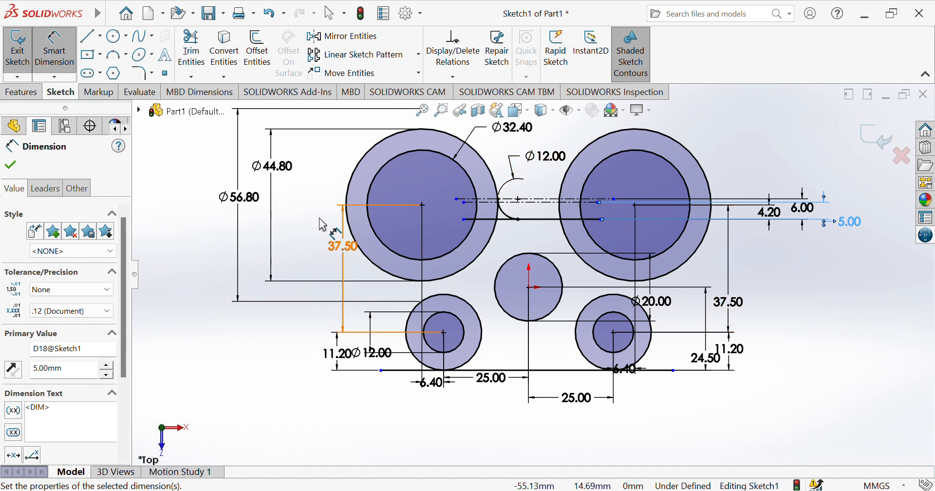
click(116, 36)
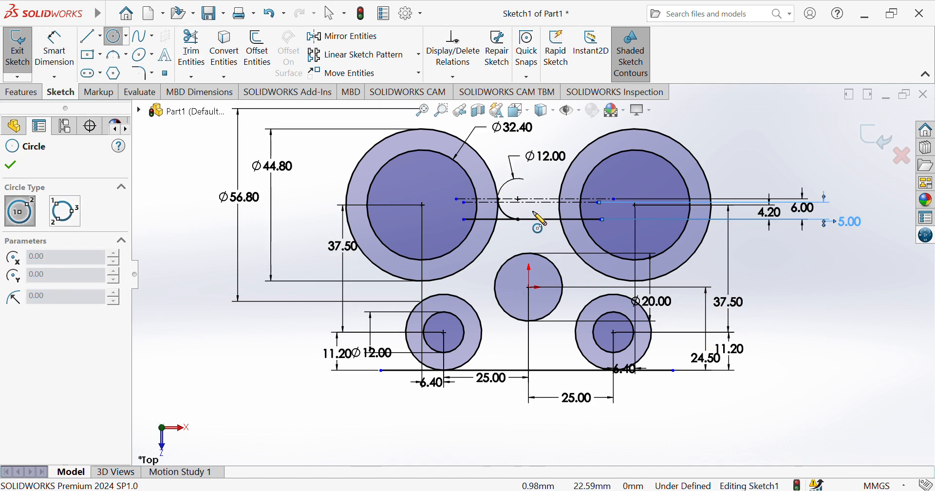
Draw an outer circle around the right boss and dimension its diameter to 54.80
click(635, 205)
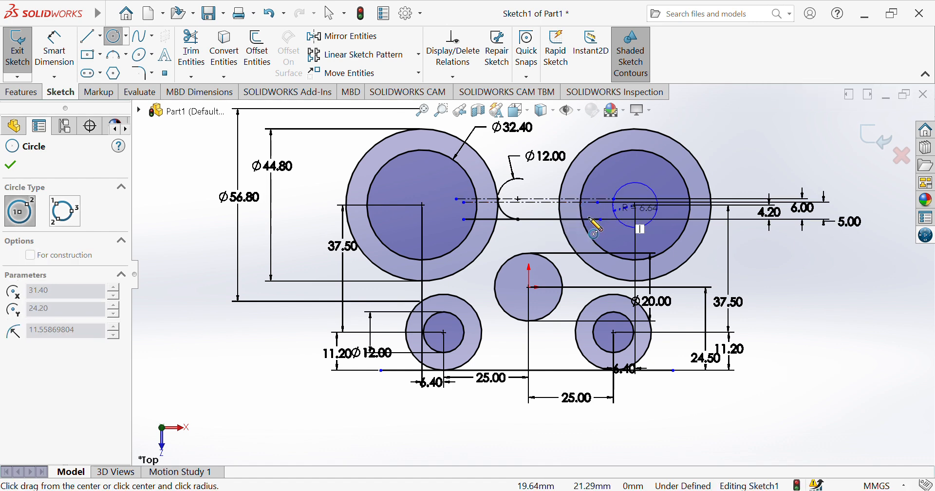
click(545, 230)
click(546, 229)
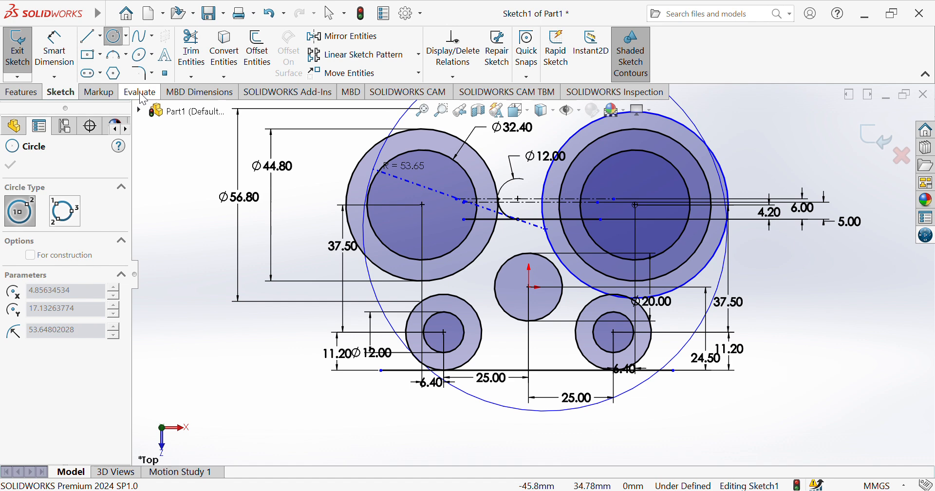
click(54, 49)
click(710, 145)
click(733, 141)
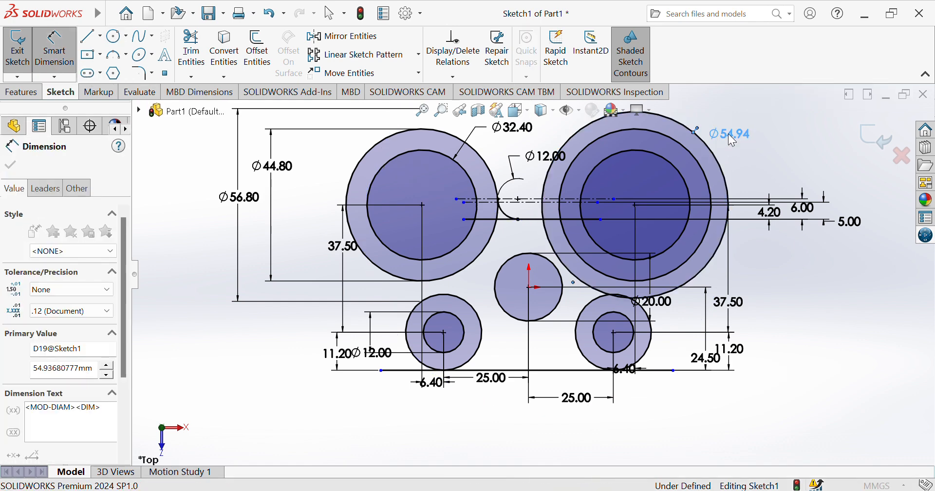
text(54.8)
key(Return)
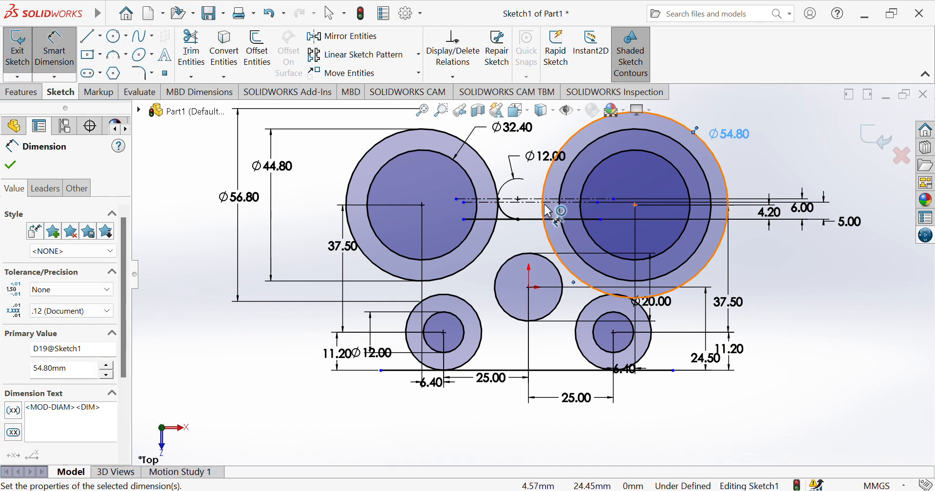
Draw a small Ø10 circle tangent to the line between the bosses, discarding its over-defining dimension
click(115, 39)
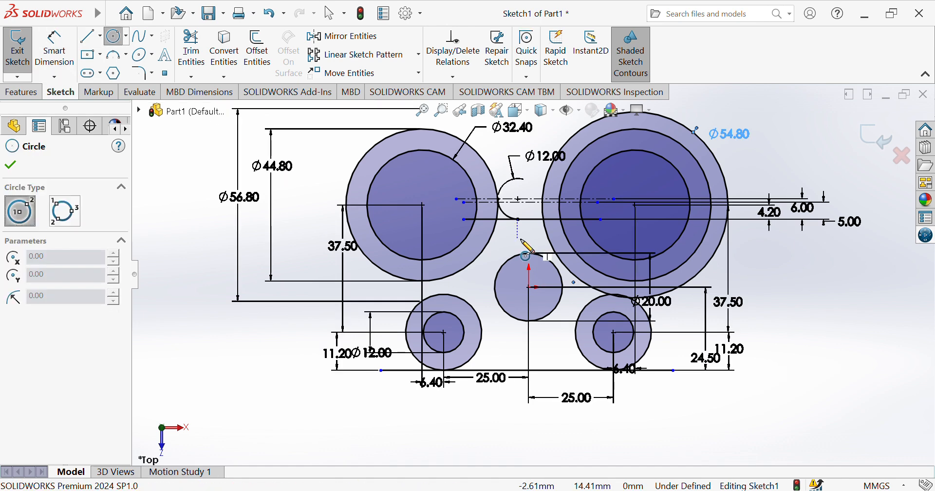
click(543, 201)
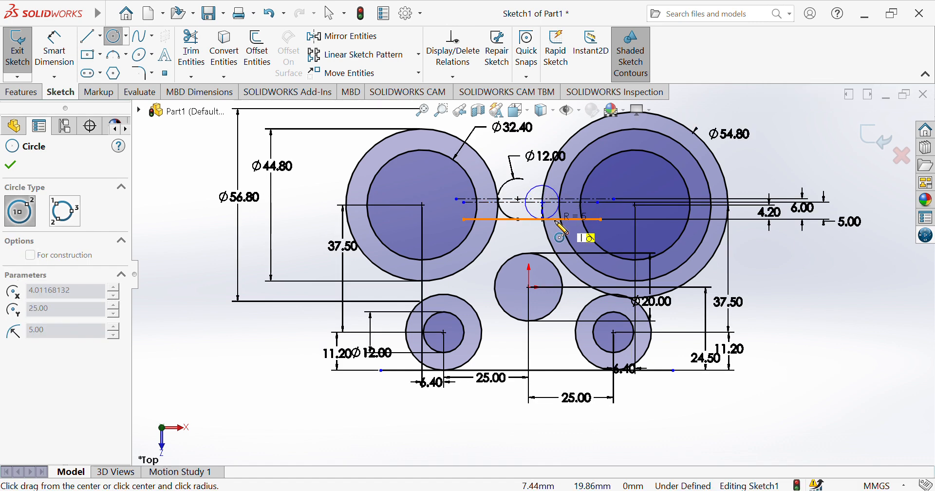
click(556, 222)
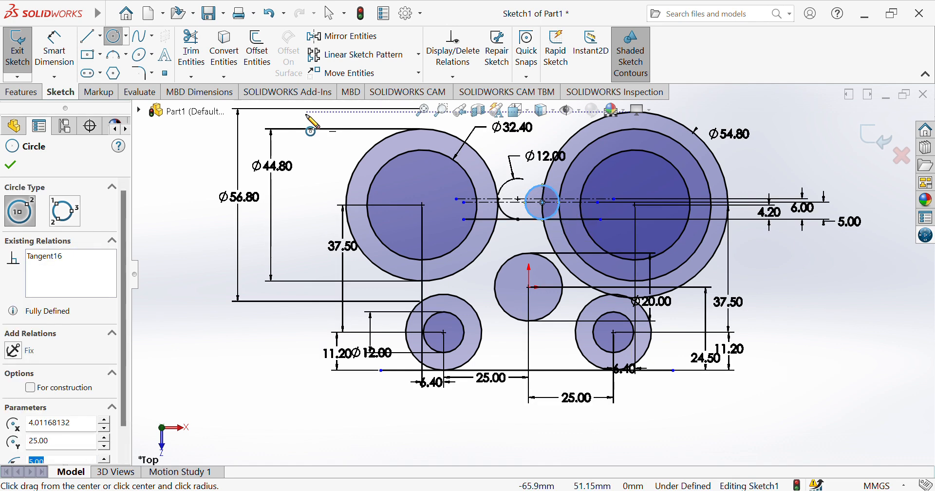
click(54, 48)
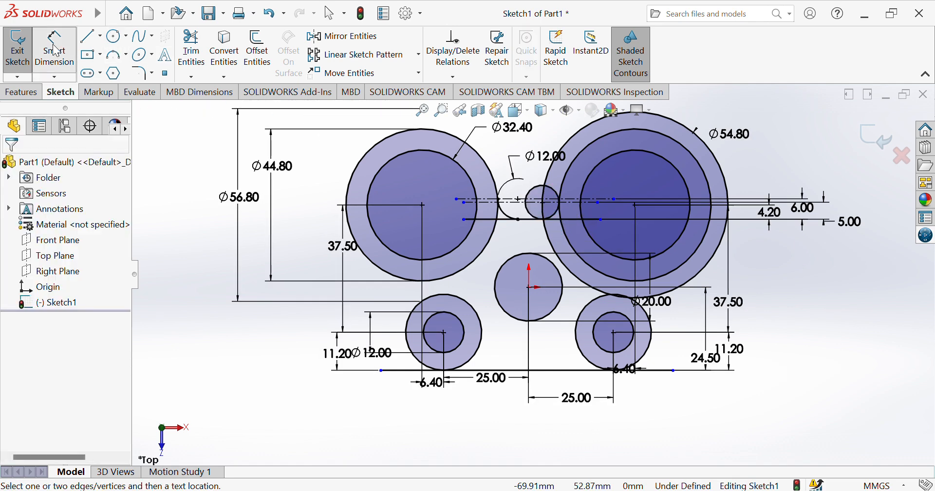
click(552, 211)
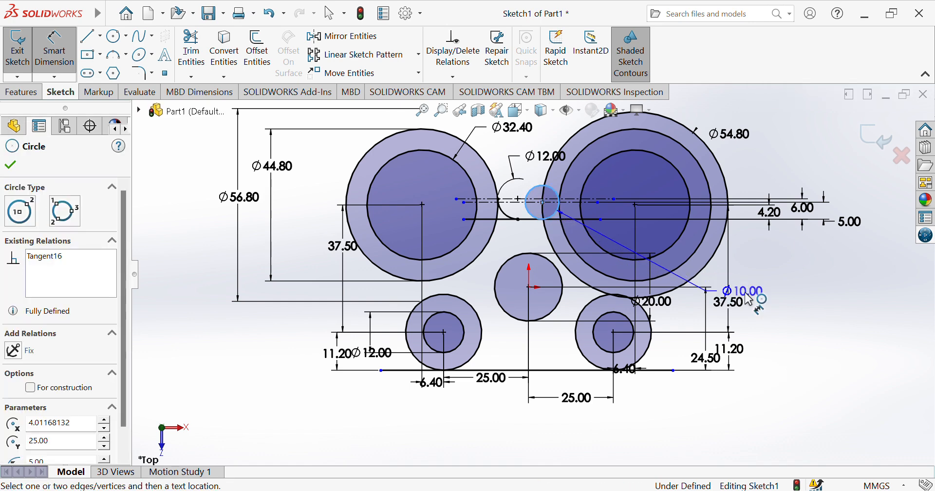
click(752, 302)
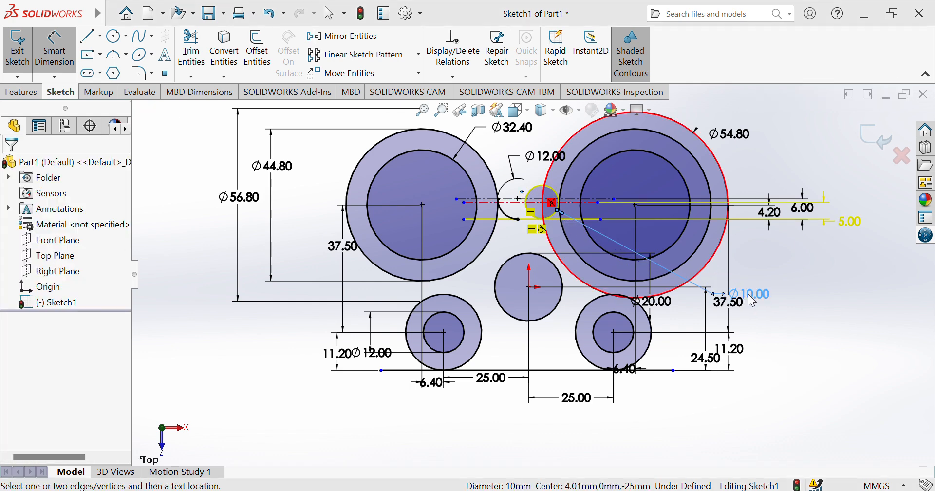
click(531, 91)
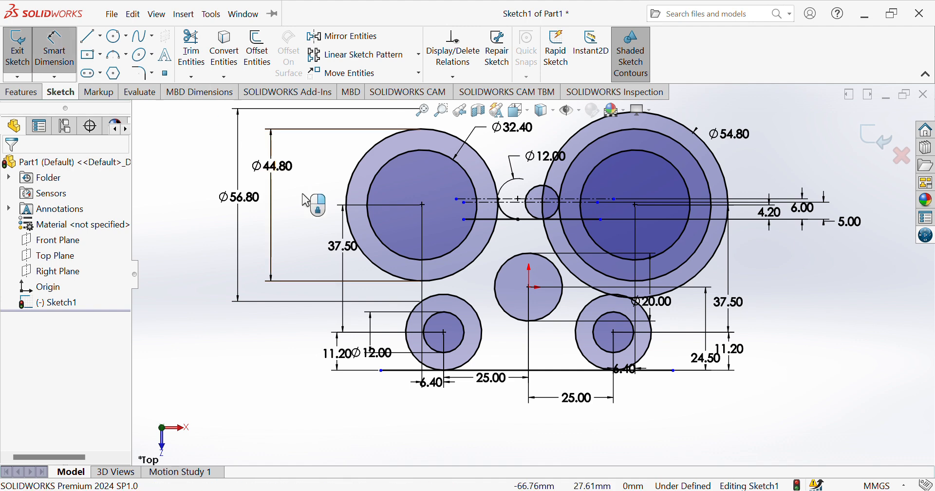
Draw vertical tangent lines rising from the lower-left and lower-right boss edges, then start Trim Entities
key(l)
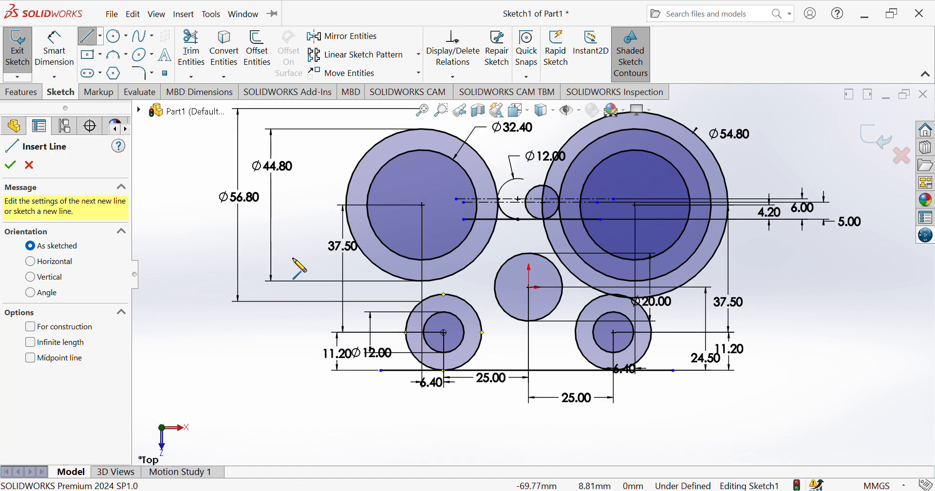
click(407, 332)
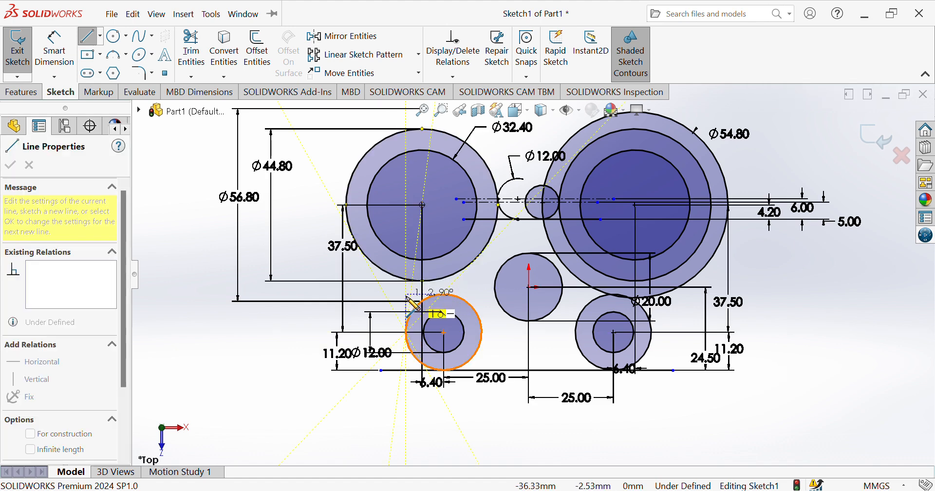
click(406, 263)
key(Escape)
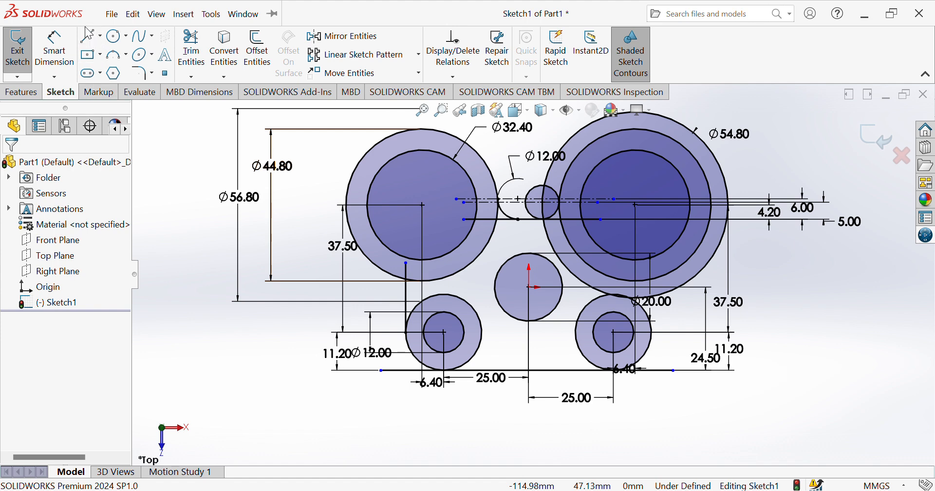
click(94, 39)
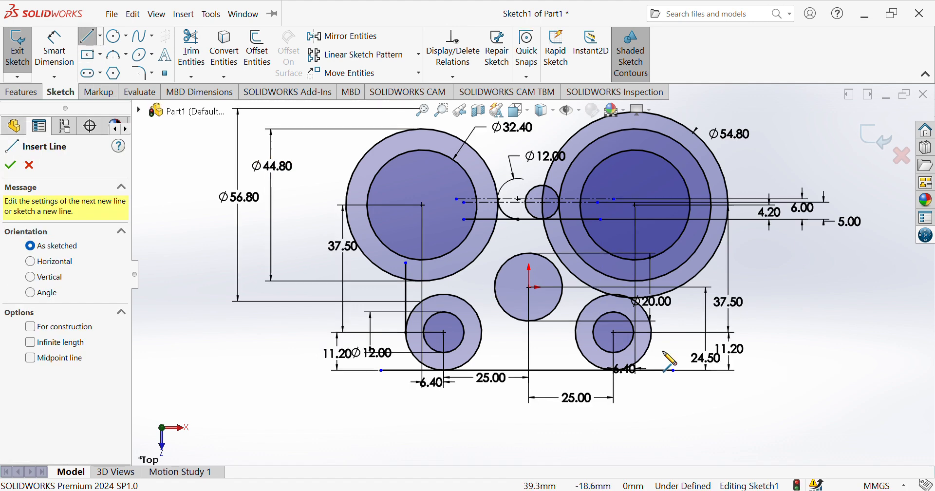
click(652, 333)
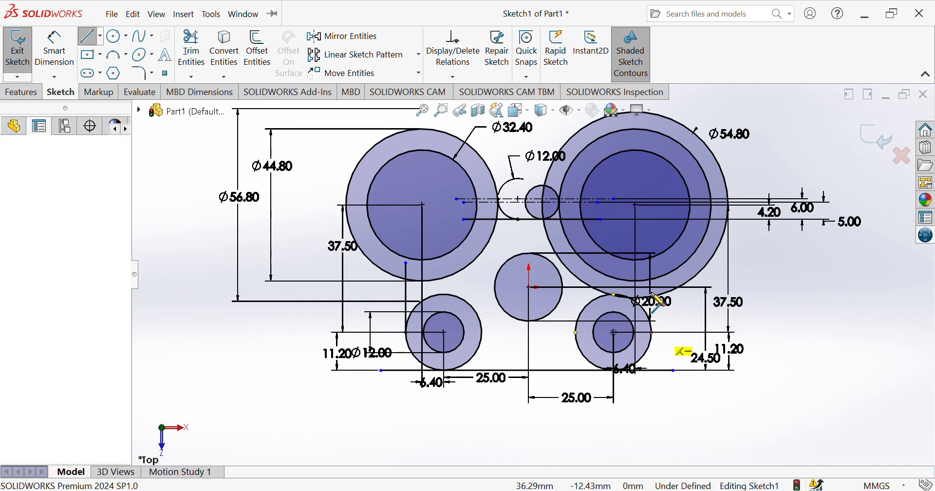
click(652, 281)
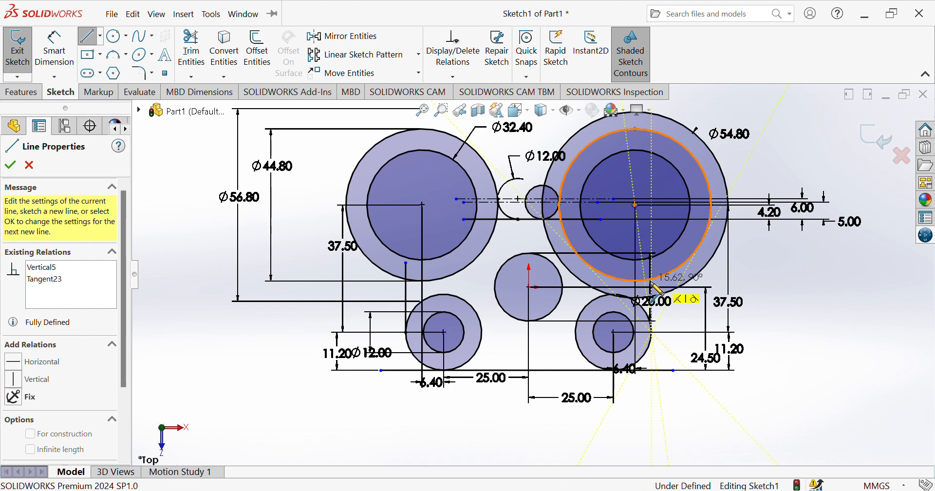
key(Escape)
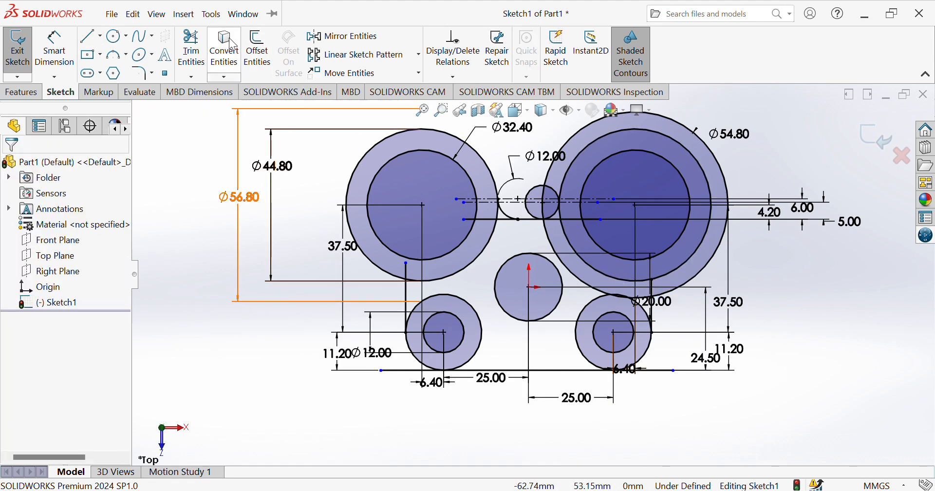
click(204, 56)
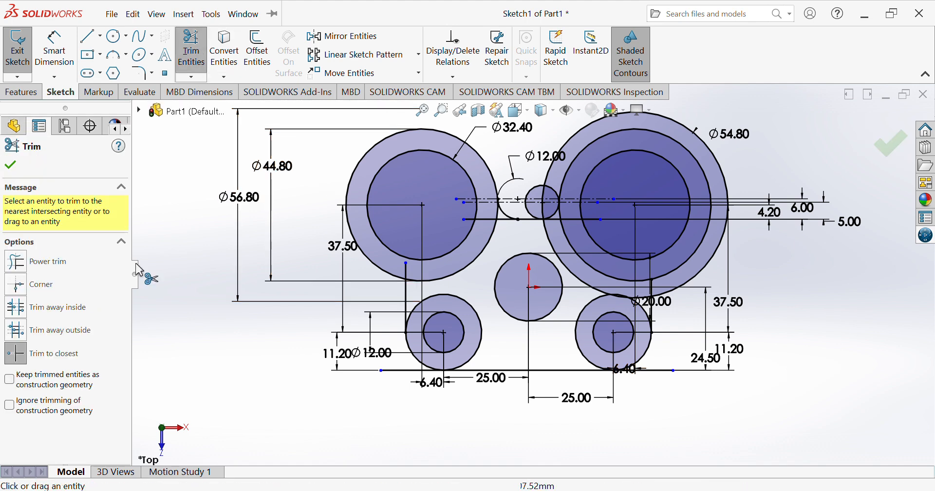
Using Trim to closest, cut away the Ø54.80 outer circle and its leftover arc
click(52, 346)
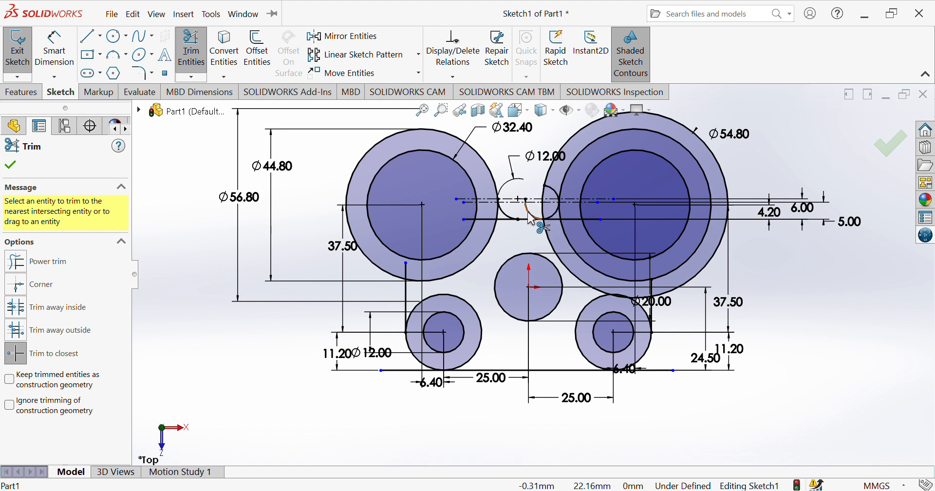
click(546, 187)
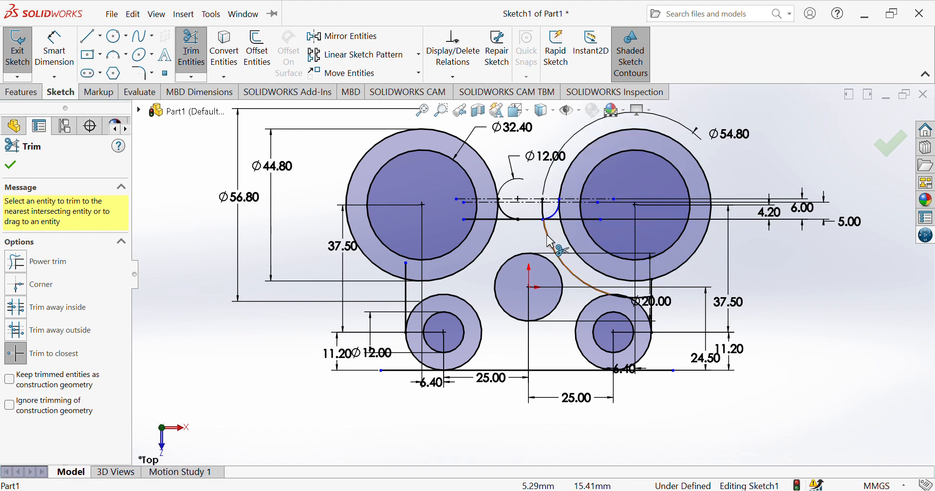
click(543, 201)
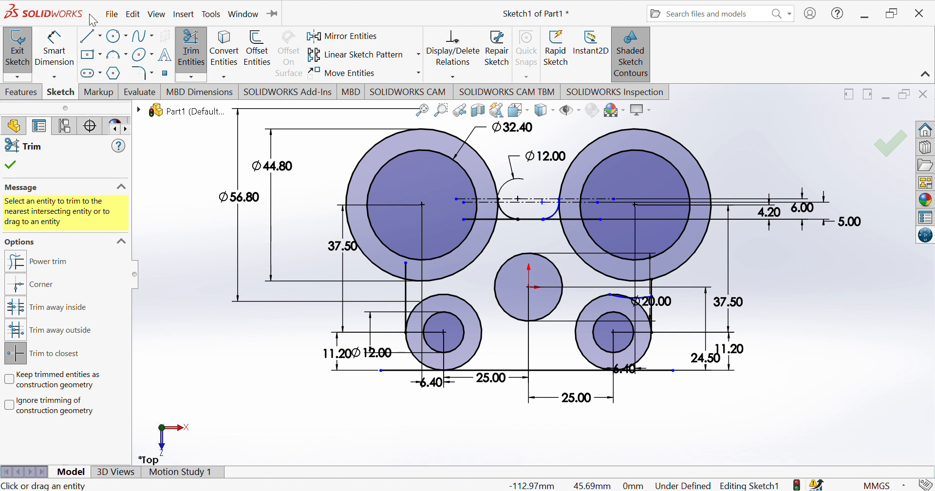
Draw a circle left of the lower-left boss and give it a Ø10.00 diameter
click(116, 36)
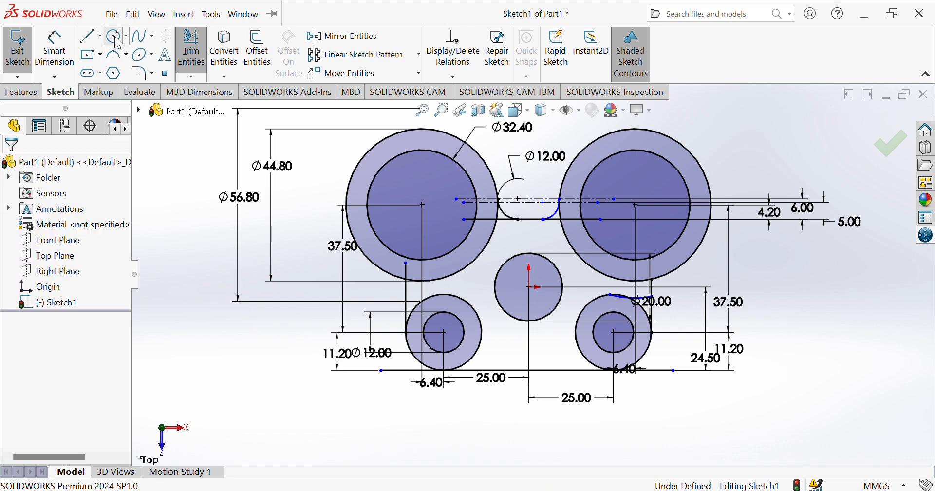
click(358, 294)
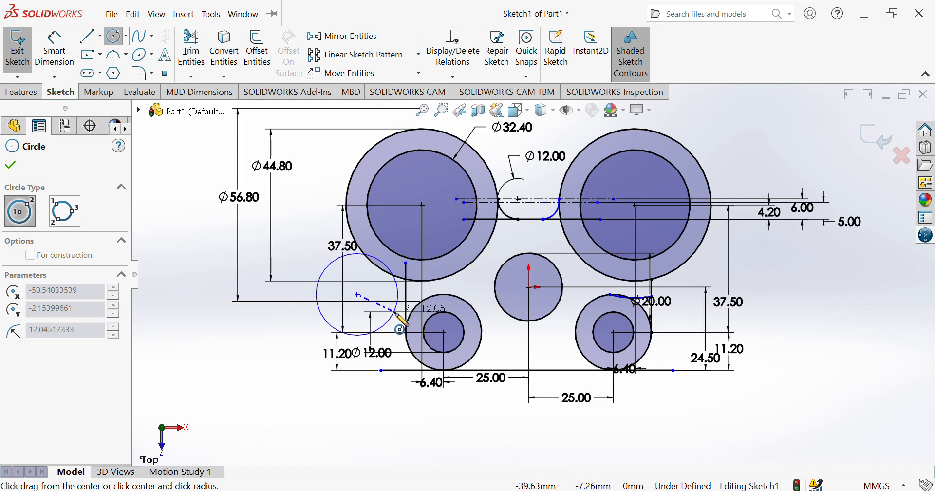
click(398, 313)
key(Escape)
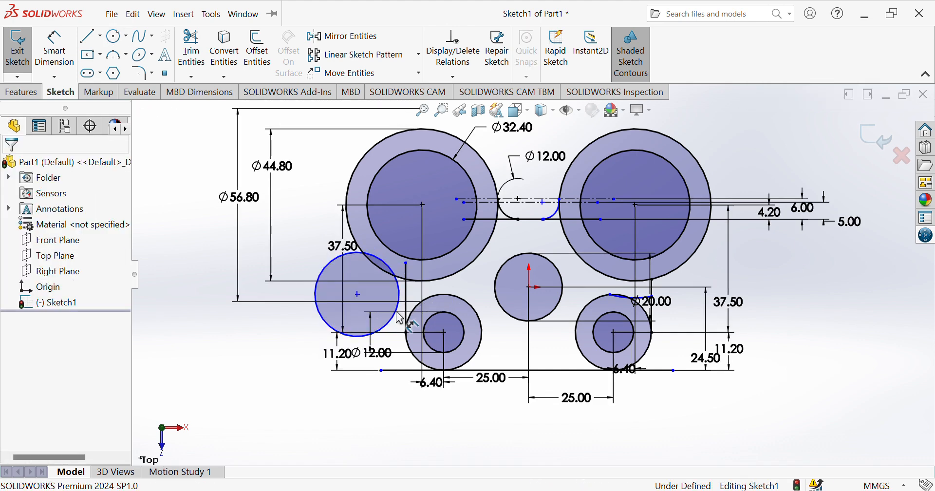
click(47, 44)
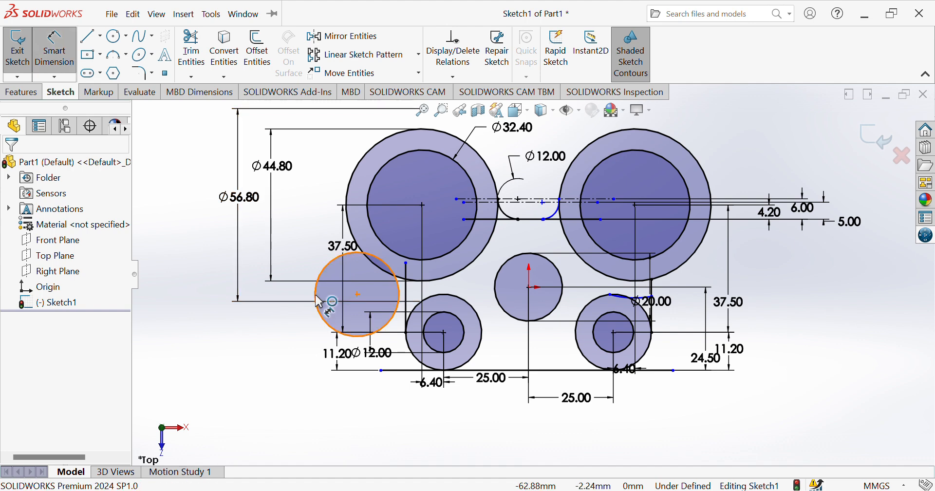
click(323, 326)
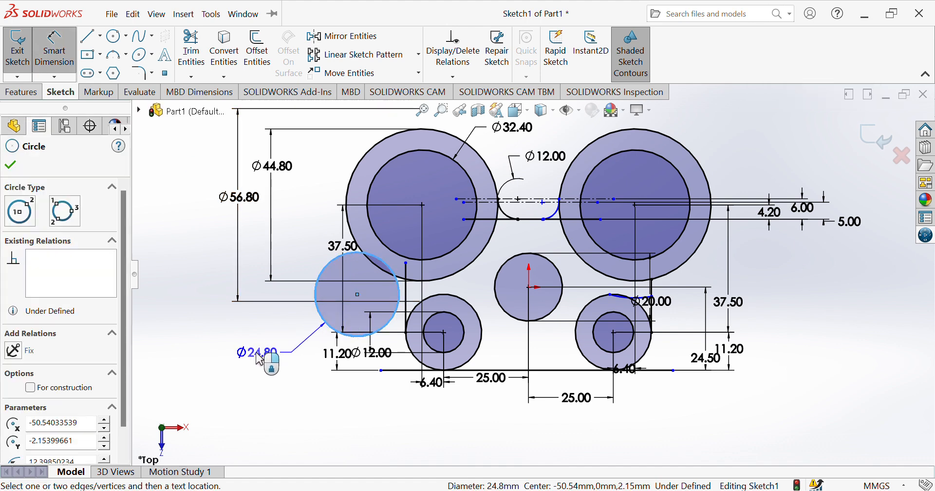
click(259, 360)
text(10)
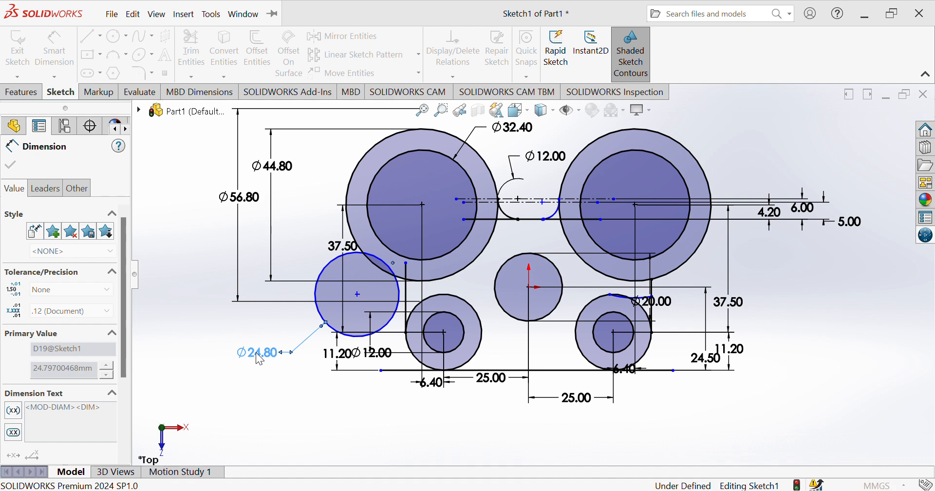
key(Return)
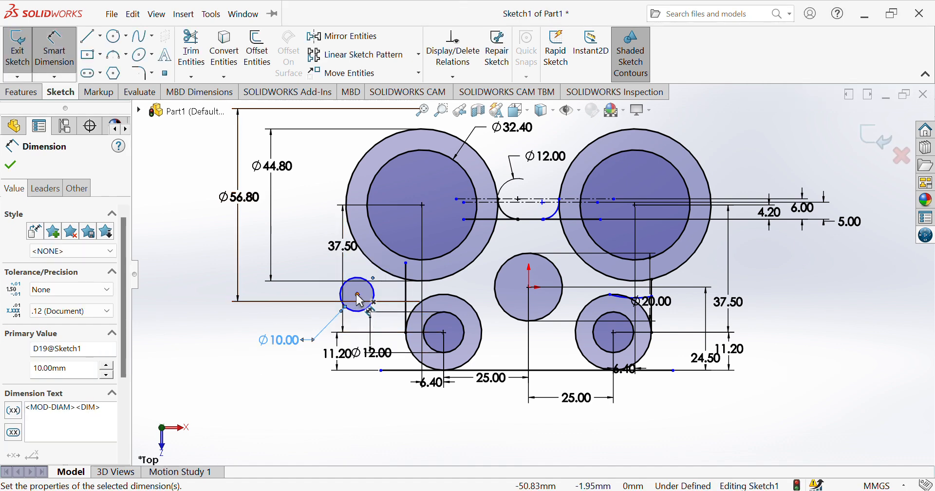
Dimension the circle's centre 10.00 from the left vertical line, then reopen the diameter value
click(357, 294)
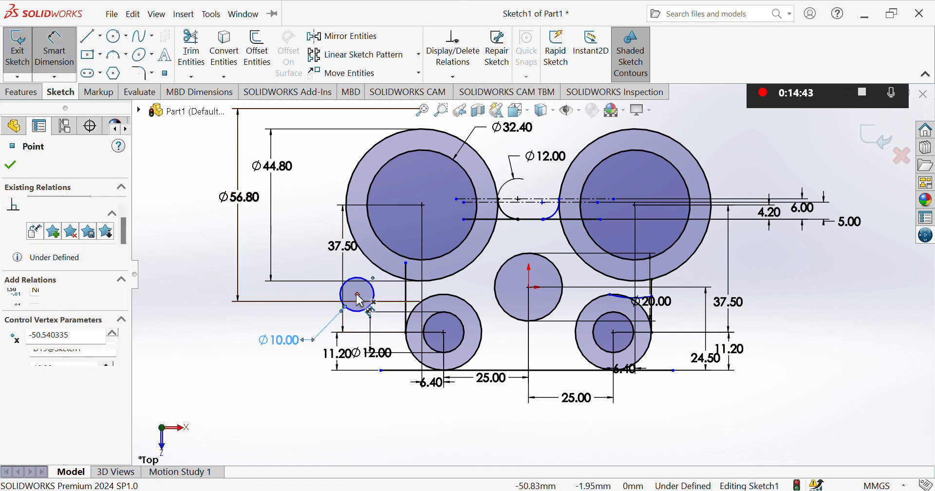
click(407, 299)
click(389, 331)
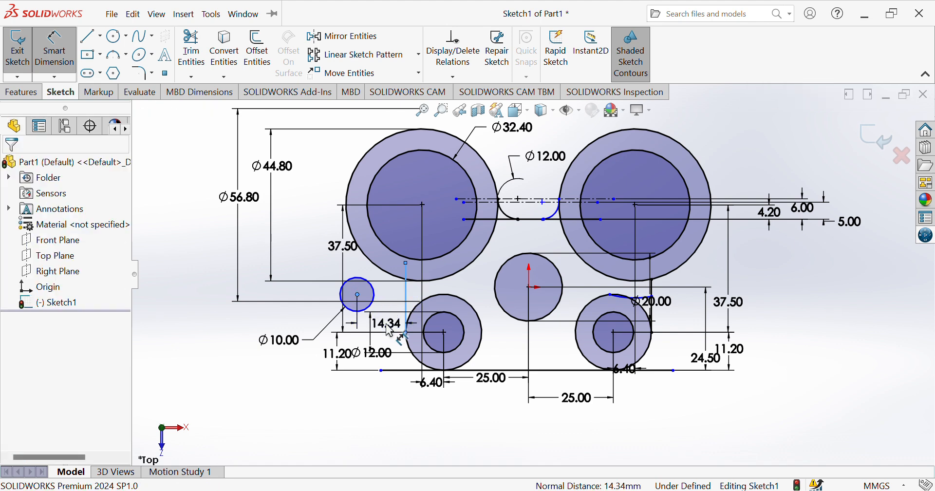
text(10)
key(Return)
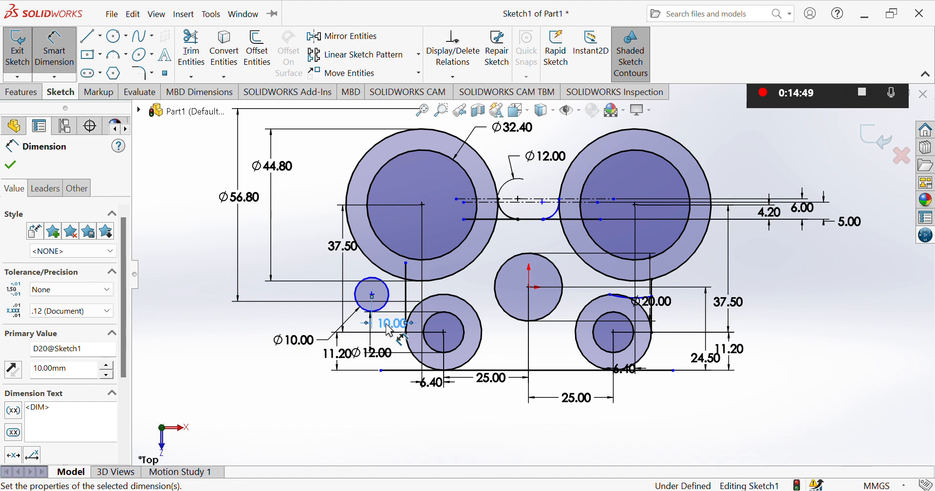
double_click(308, 342)
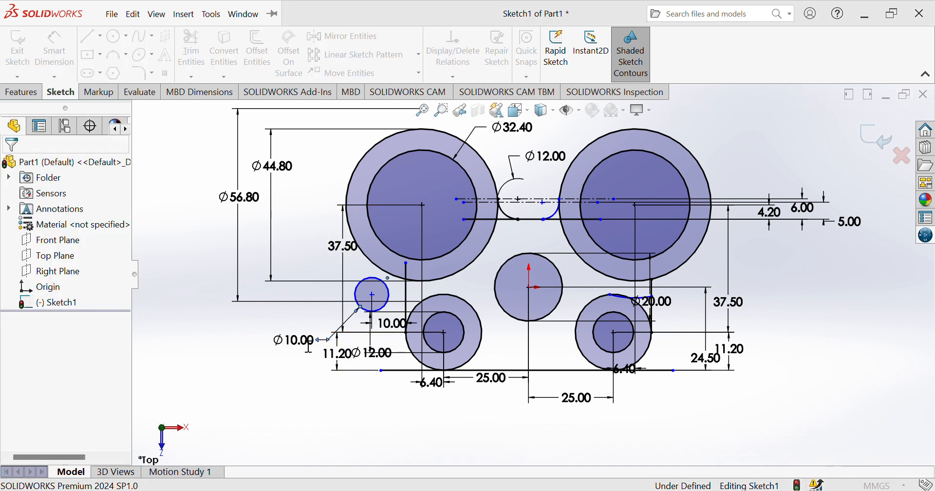
click(306, 344)
Change the circle to Ø20.00 and add a 32.40 vertical distance from the upper-left boss centre
text(20)
key(Return)
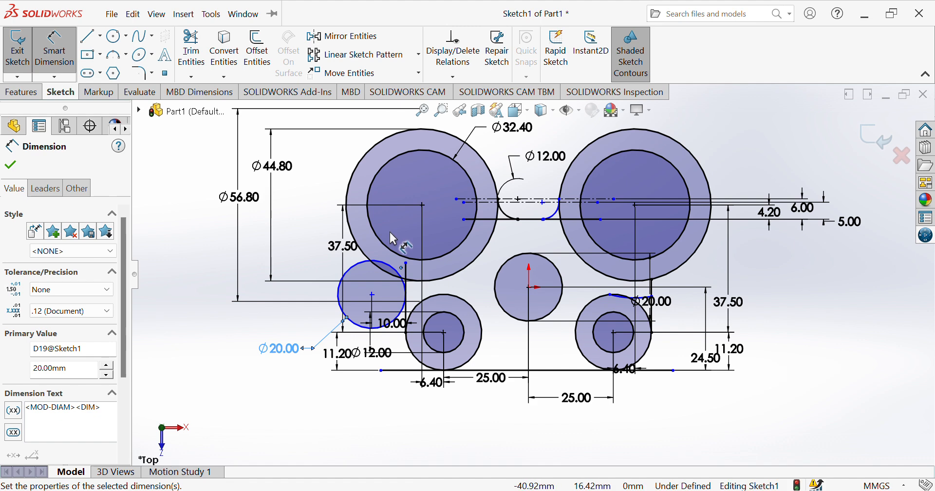
click(405, 263)
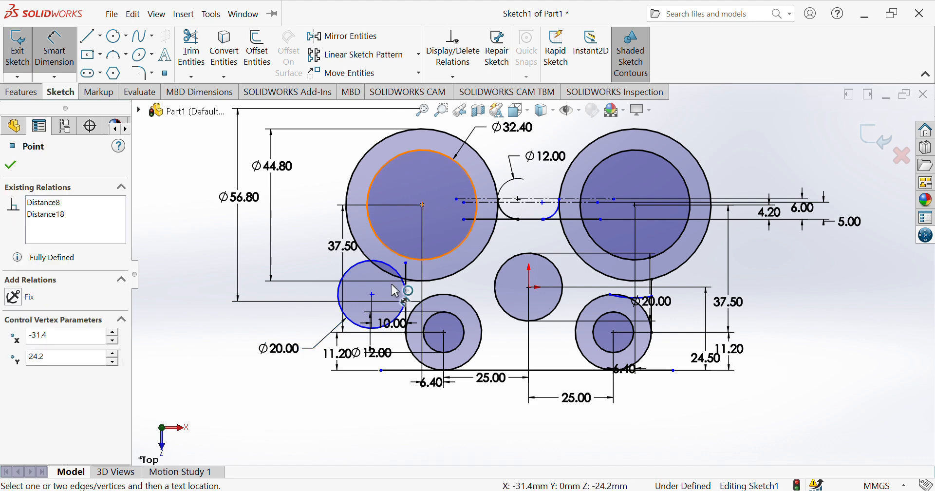
click(373, 295)
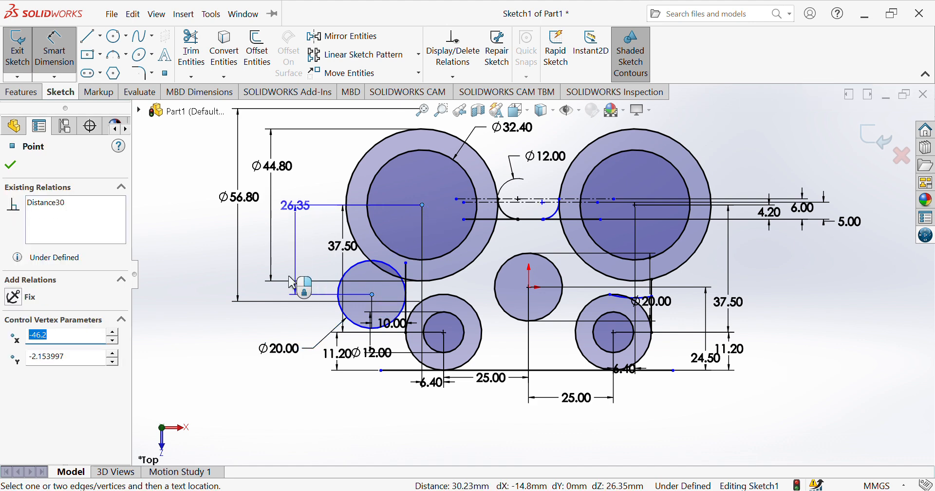
click(214, 279)
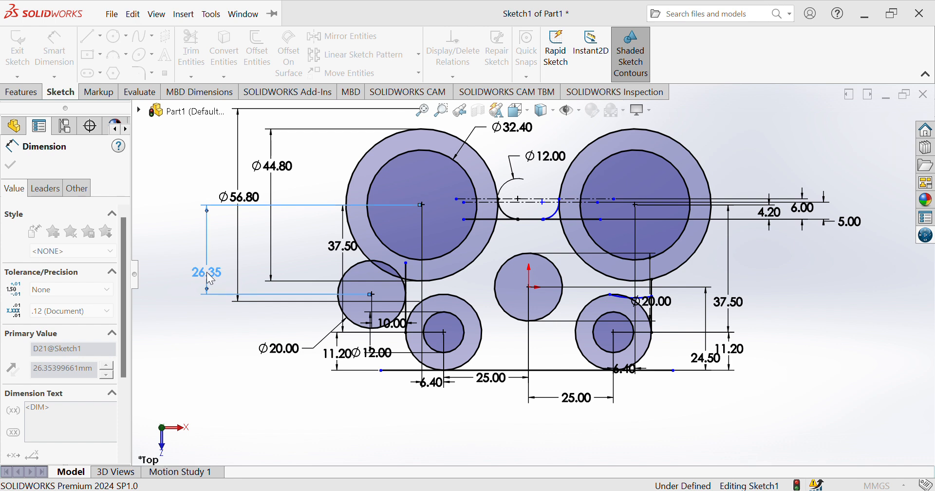
key(Return)
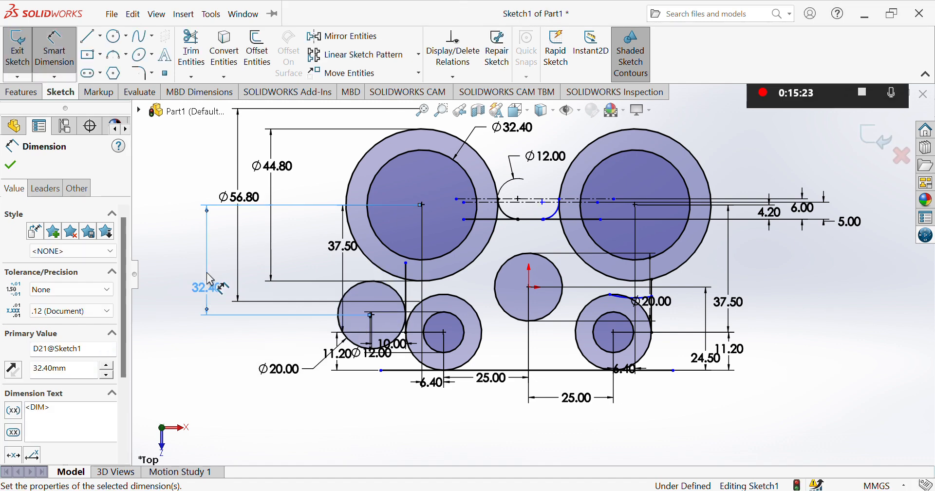
Undo the circle's dimension changes with Ctrl+Z
key(ctrl+z)
key(ctrl+z)
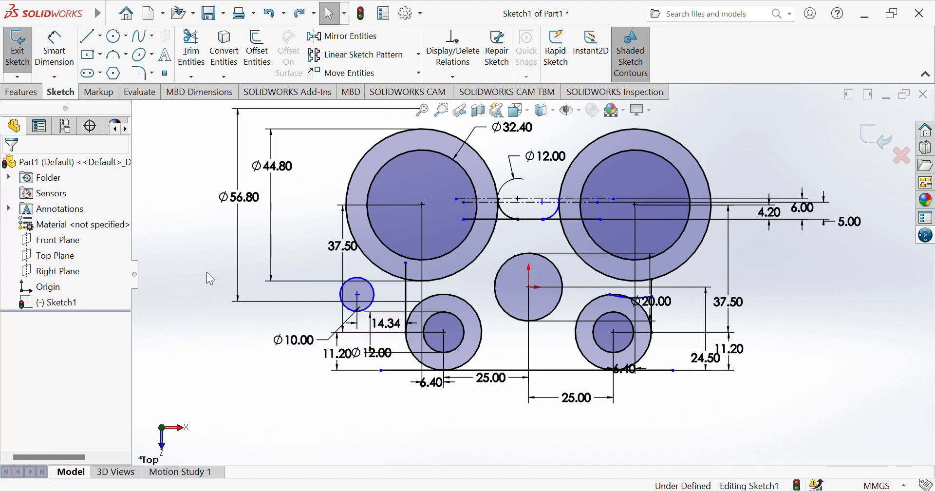
key(ctrl+z)
key(ctrl+z)
key(ctrl+z)
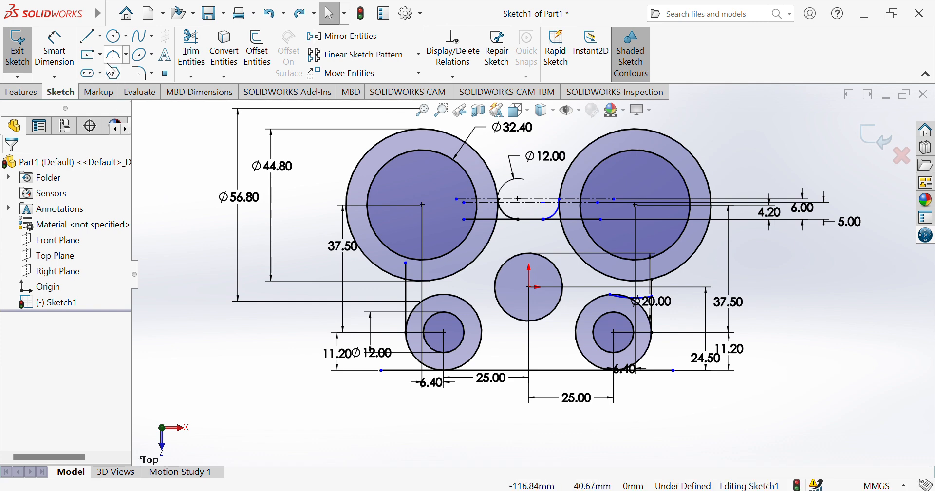
click(92, 42)
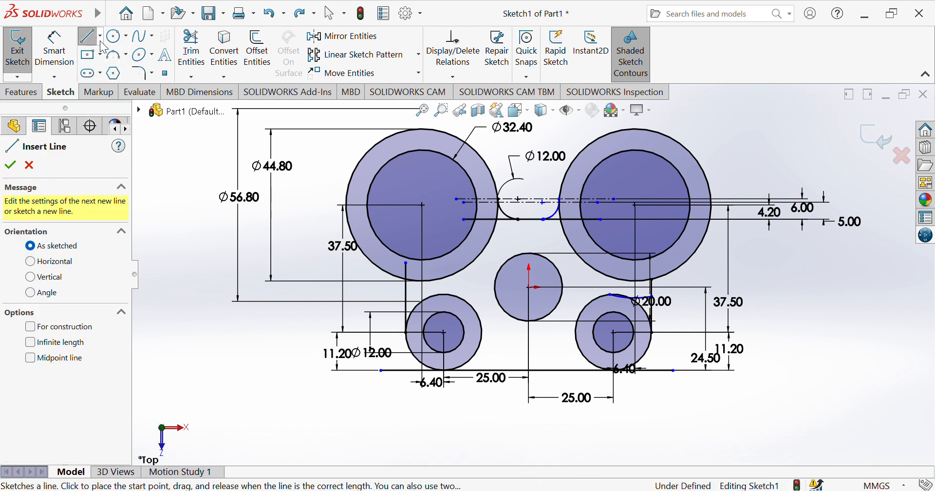
Draw a vertical centerline left of the lower-left boss, spaced 10.00 from the left vertical line
click(100, 41)
click(104, 84)
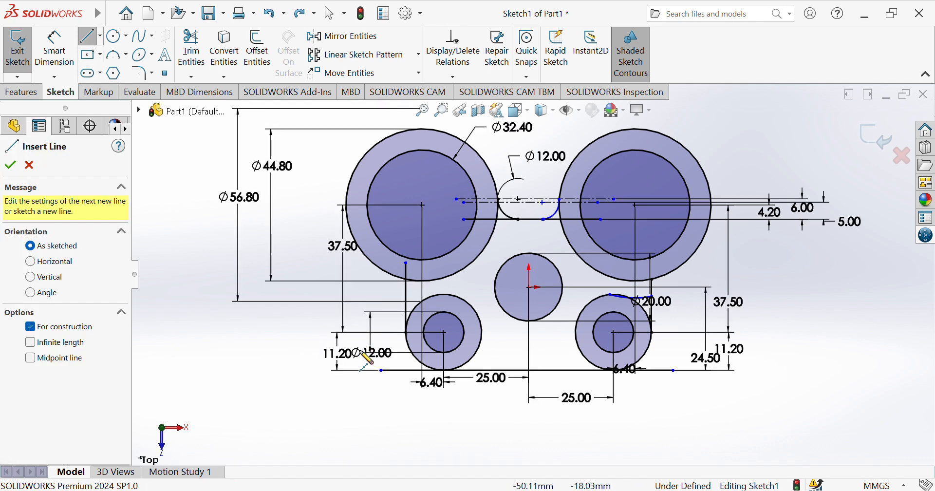
click(380, 344)
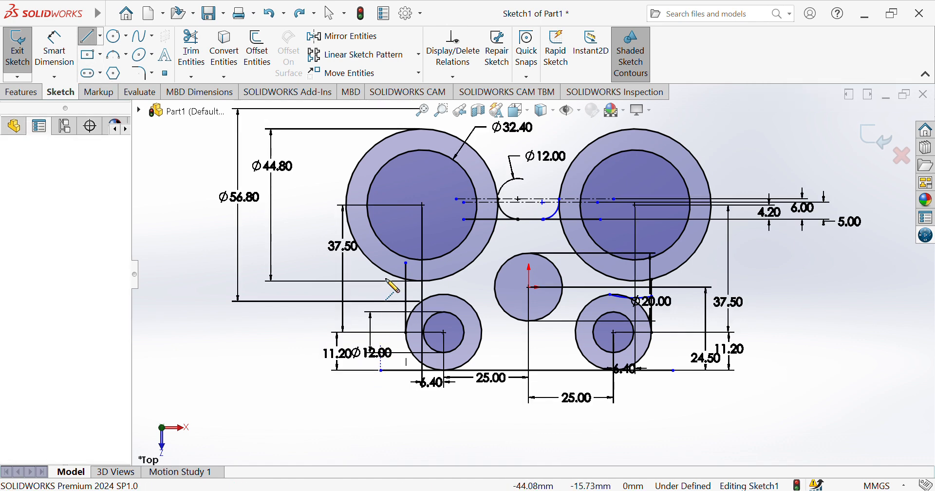
click(380, 251)
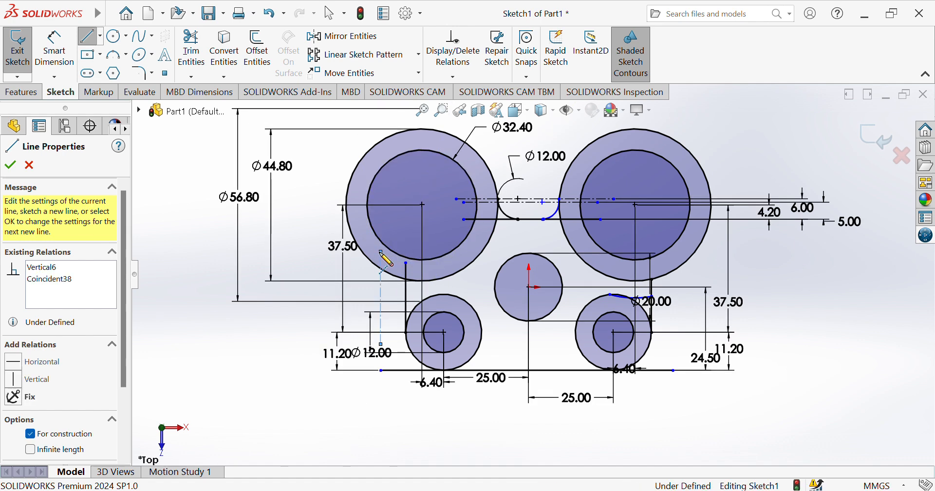
key(Escape)
click(55, 54)
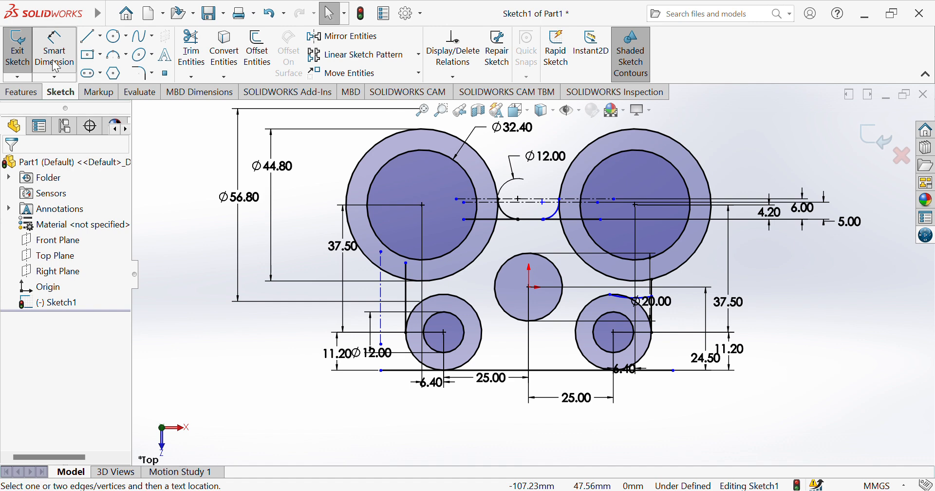
click(406, 294)
click(381, 311)
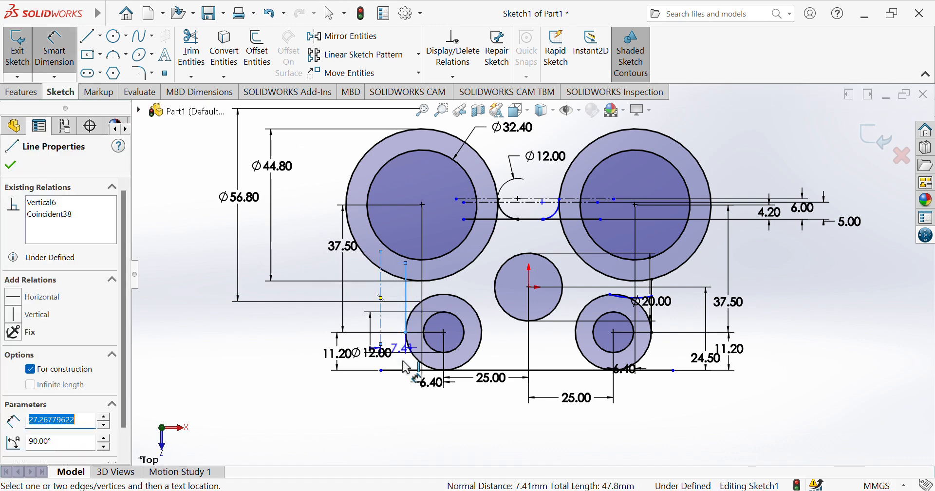
click(398, 427)
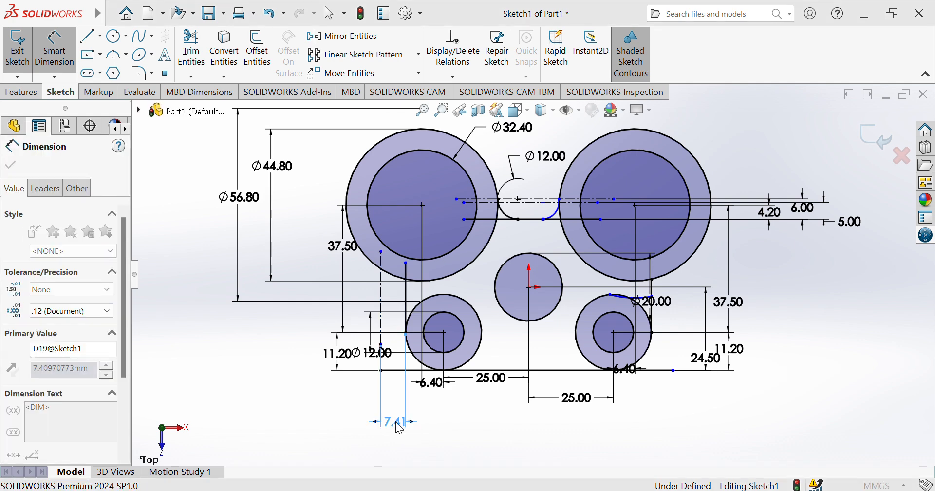
text(10)
key(Return)
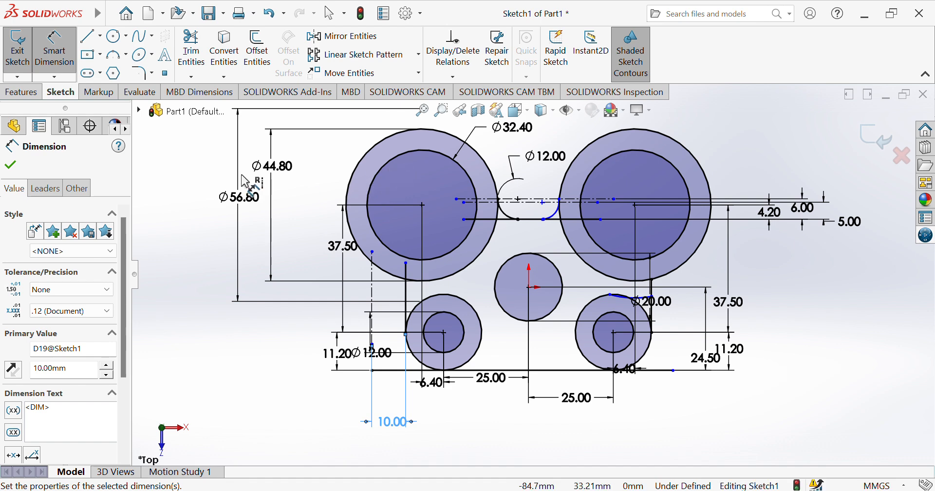
Draw a circle around the upper-left boss centre and dimension it to Ø64.80
click(116, 41)
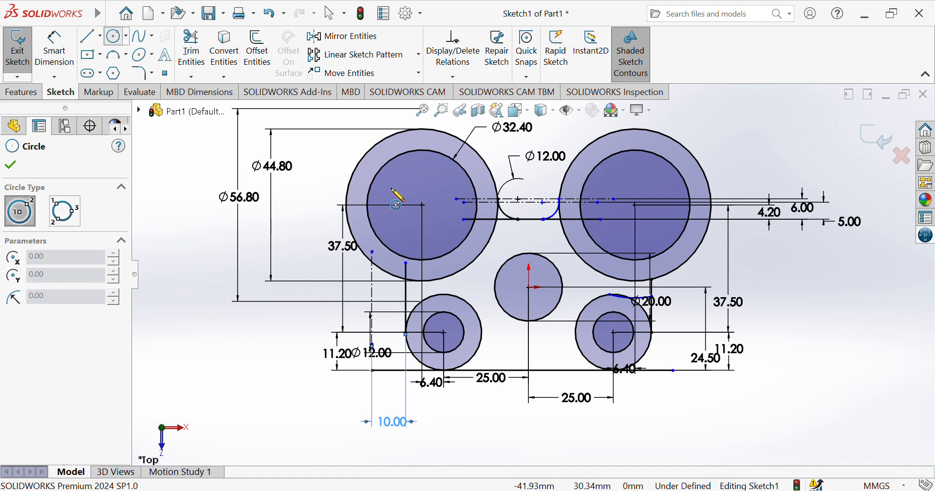
click(422, 205)
click(311, 193)
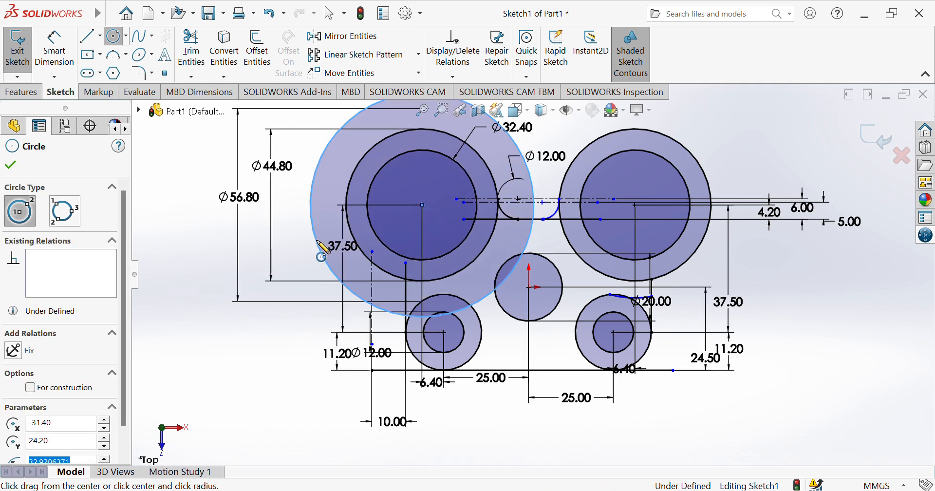
click(68, 63)
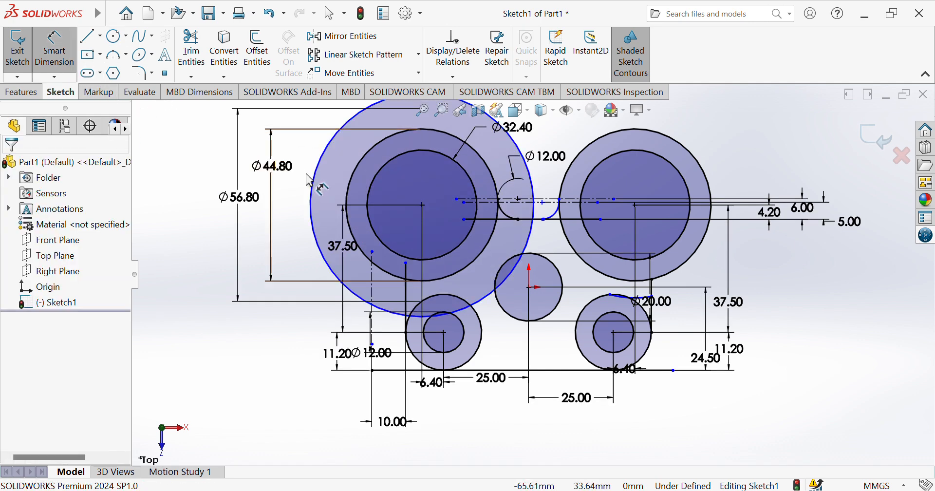
click(313, 185)
click(199, 300)
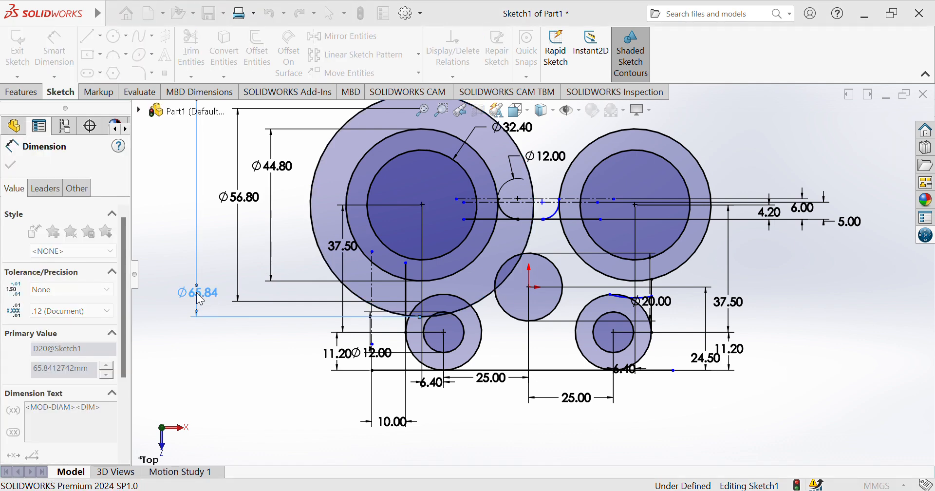
text(64.8)
key(Return)
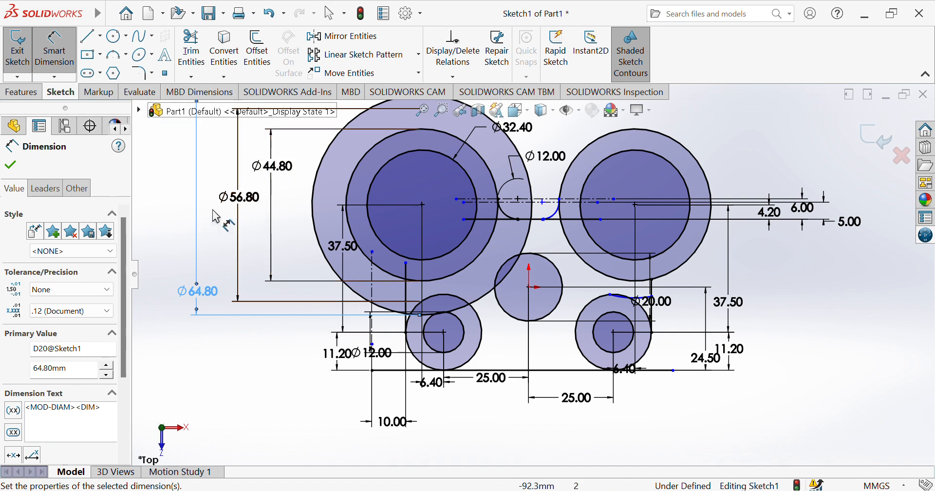
Draw a small circle below the boss, tangent to the left vertical line
click(115, 37)
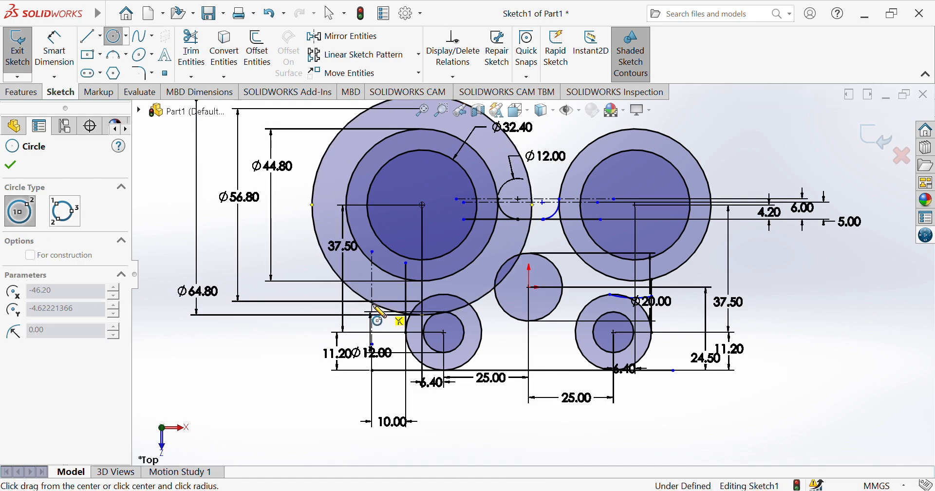
click(372, 302)
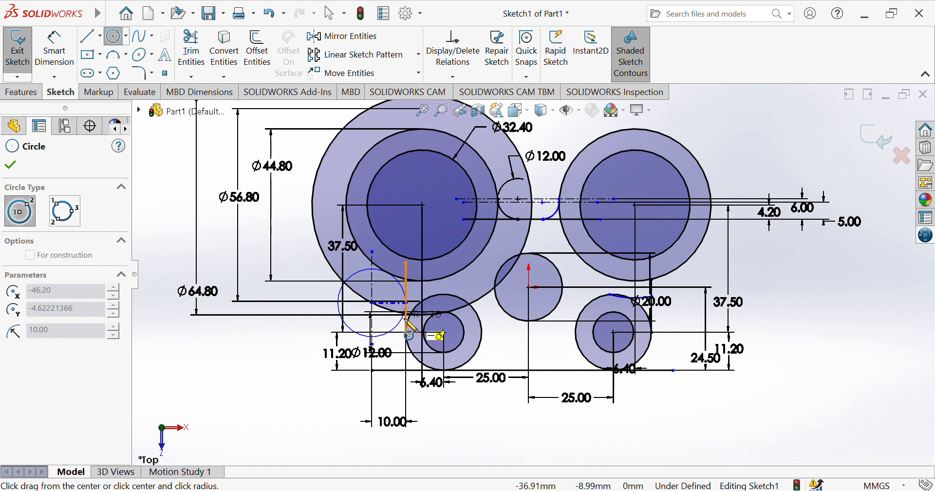
click(405, 319)
key(Escape)
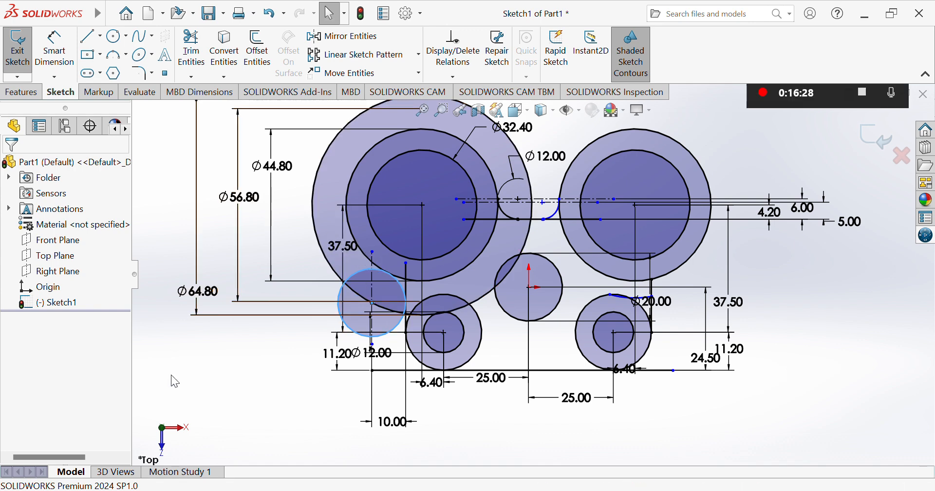
Trim the Ø64.80 circle and helper circles back to fillet arcs around the left and central bosses
click(191, 49)
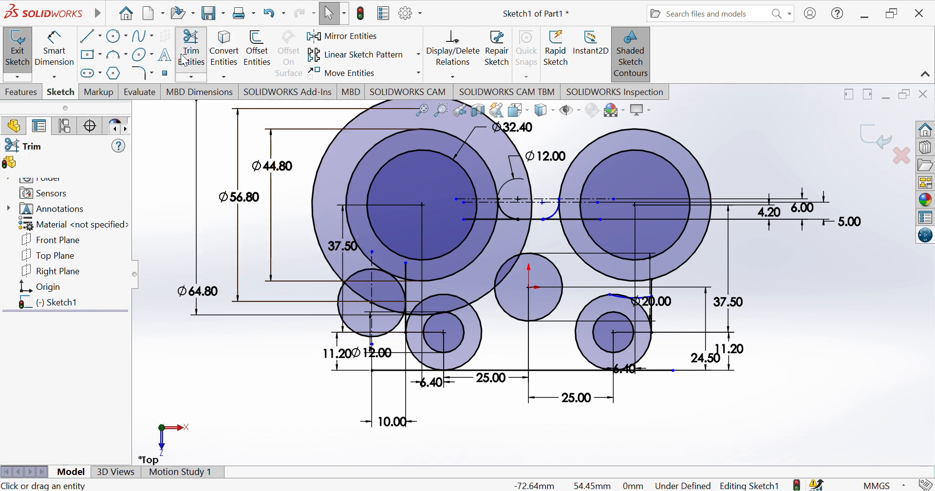
click(317, 195)
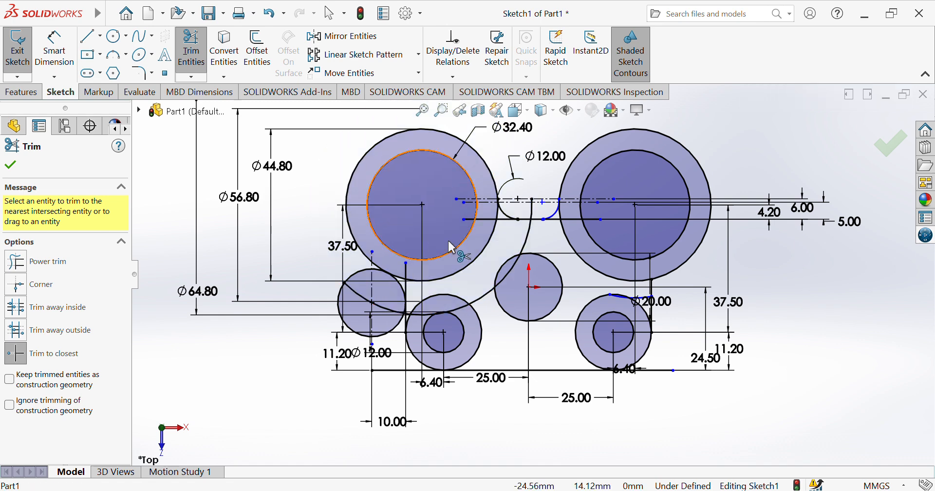
click(531, 240)
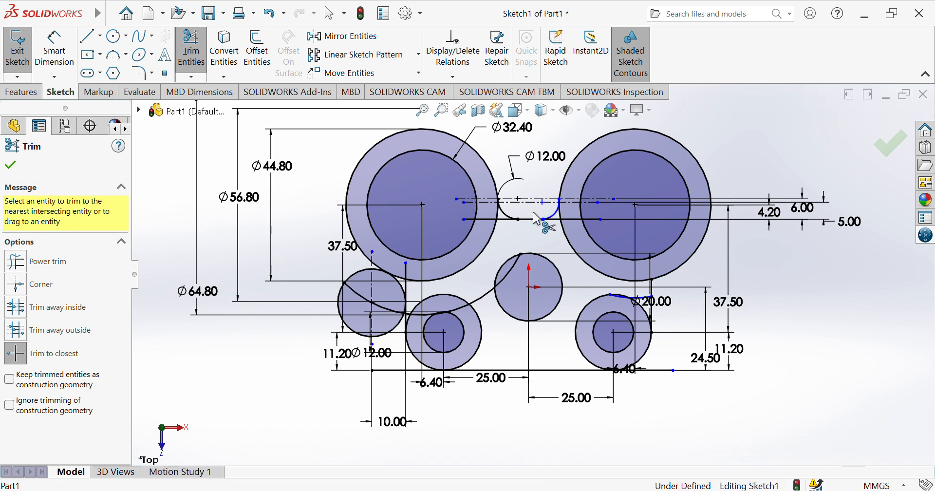
click(502, 282)
click(480, 296)
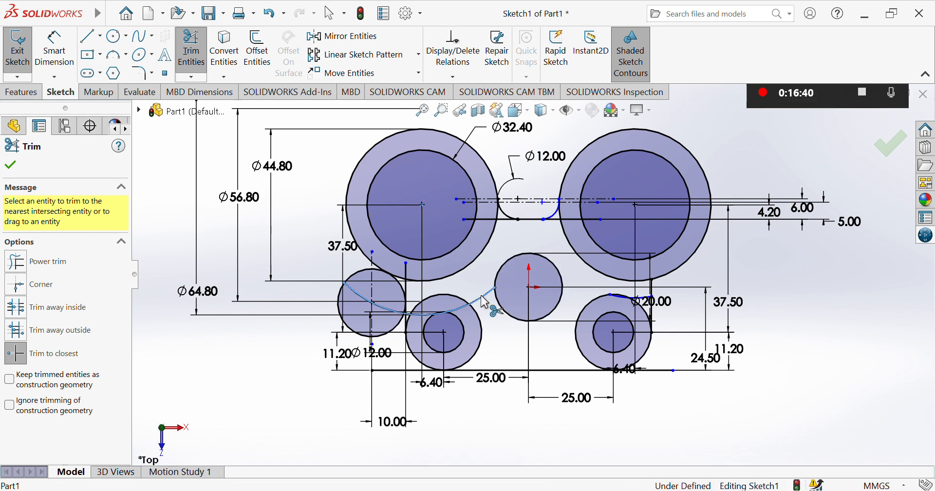
click(449, 305)
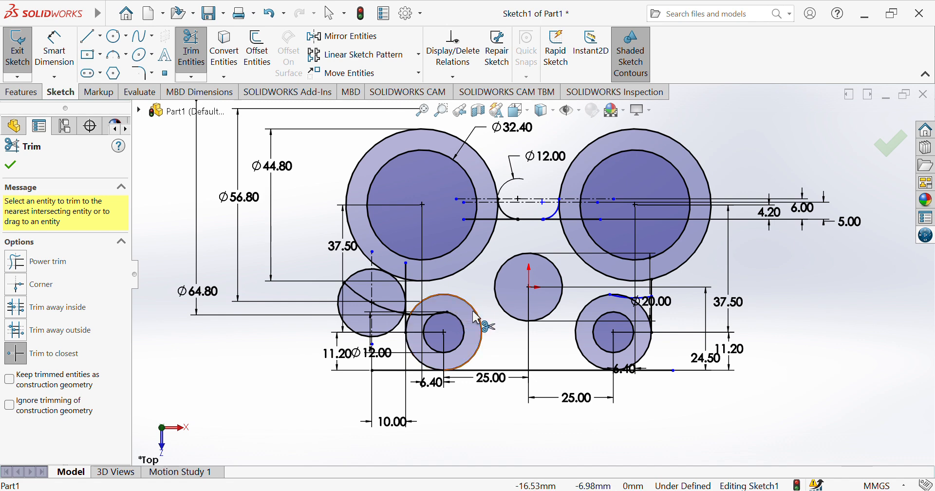
click(476, 317)
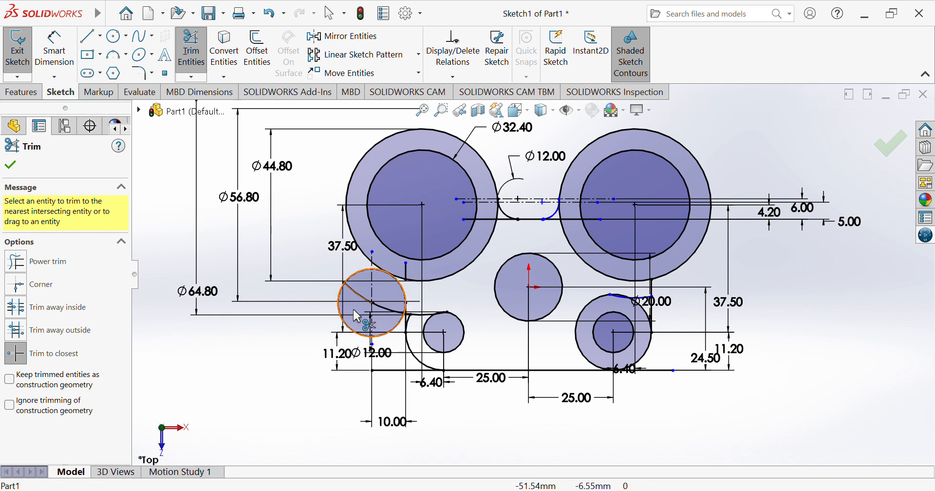
click(349, 324)
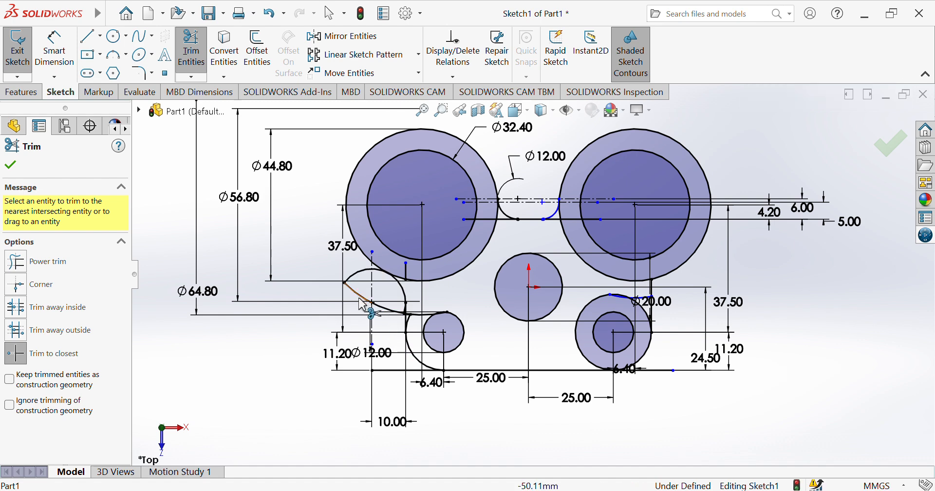
click(400, 317)
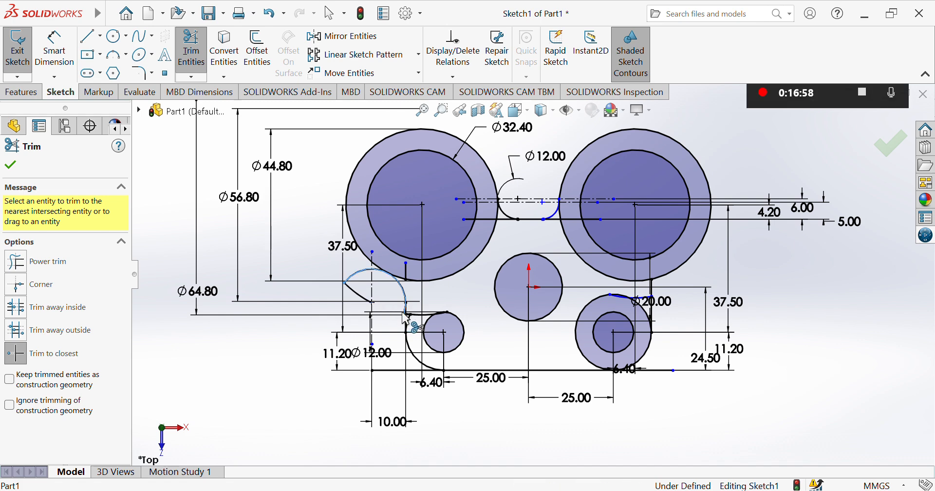
click(361, 300)
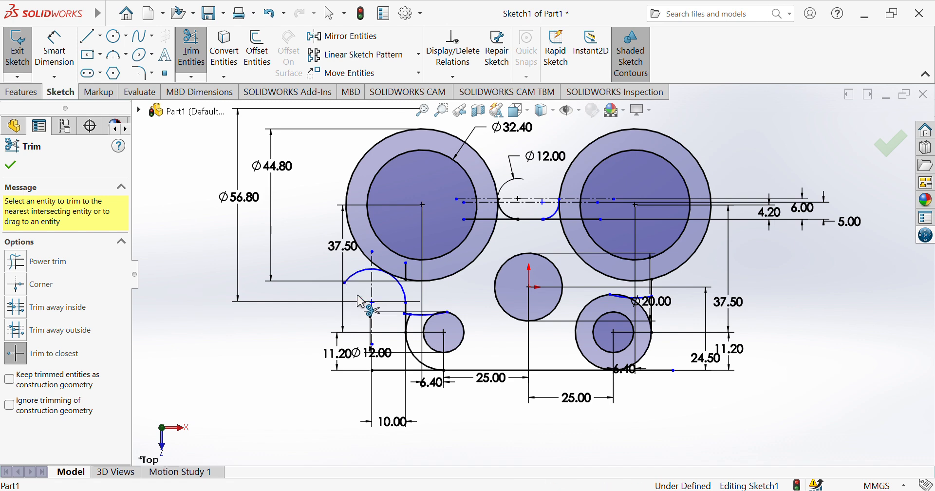
click(409, 317)
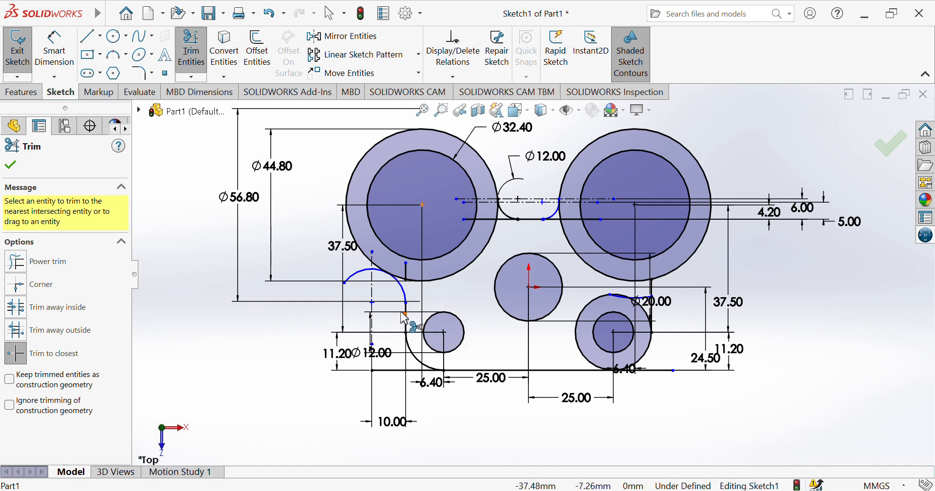
click(360, 280)
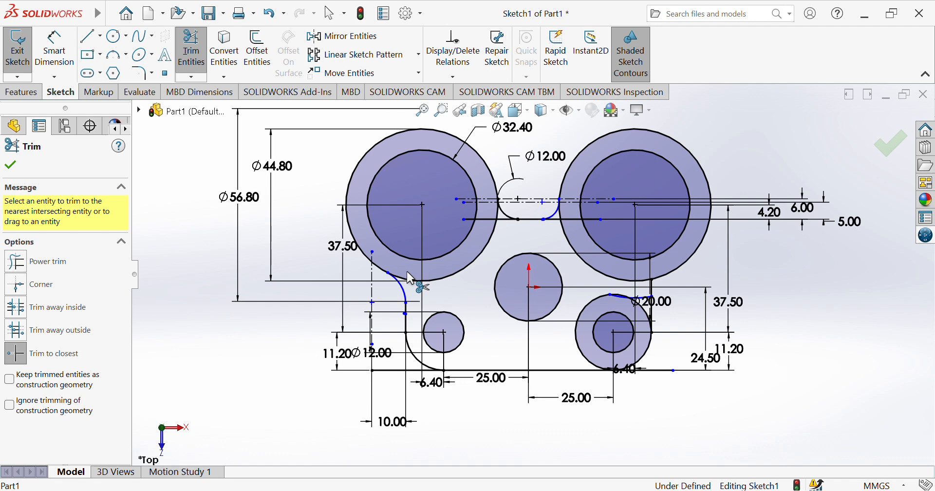
Trim the stray horizontal line pieces and the small arc above the lower-right boss
click(490, 222)
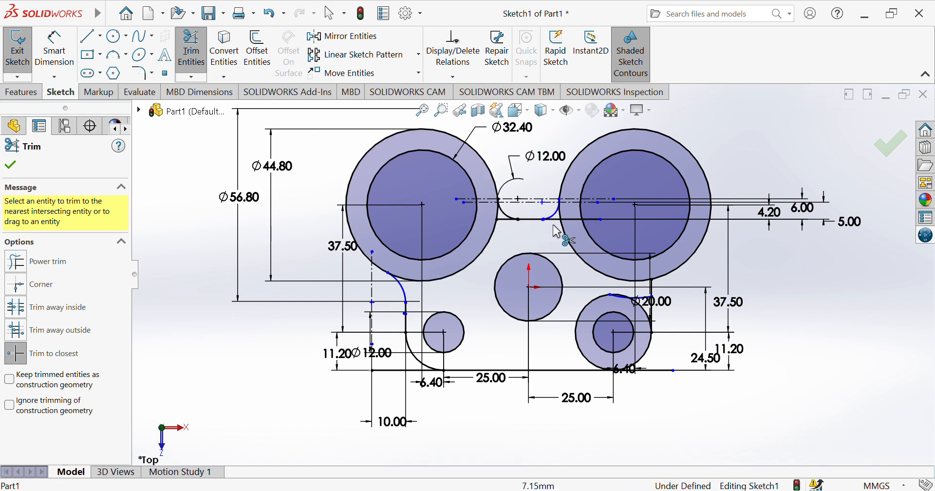
click(591, 221)
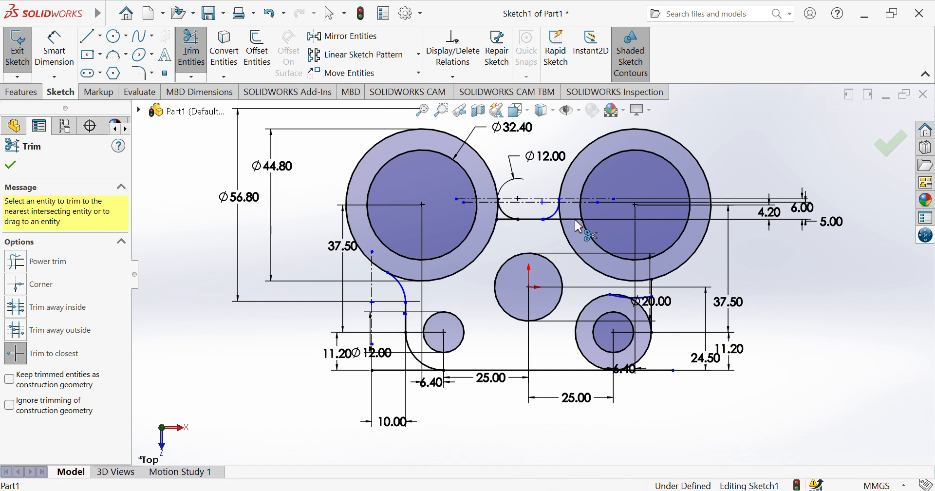
click(556, 220)
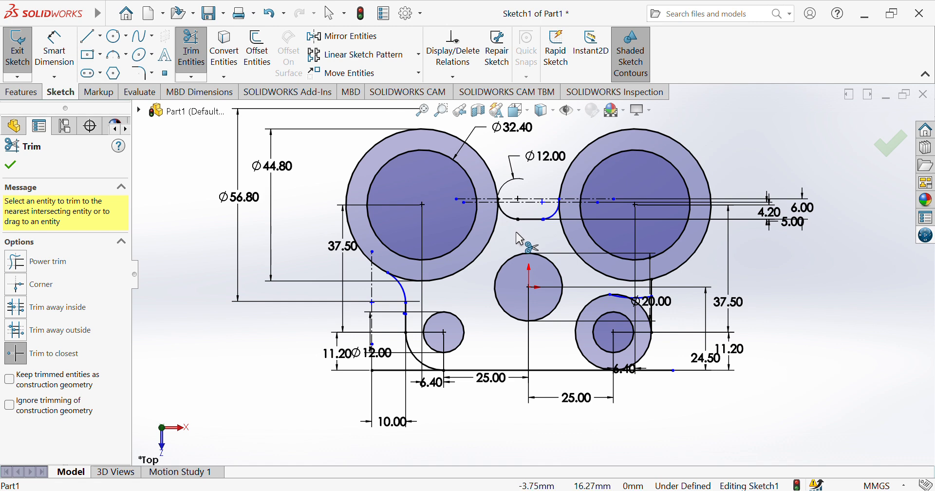
click(617, 298)
click(642, 297)
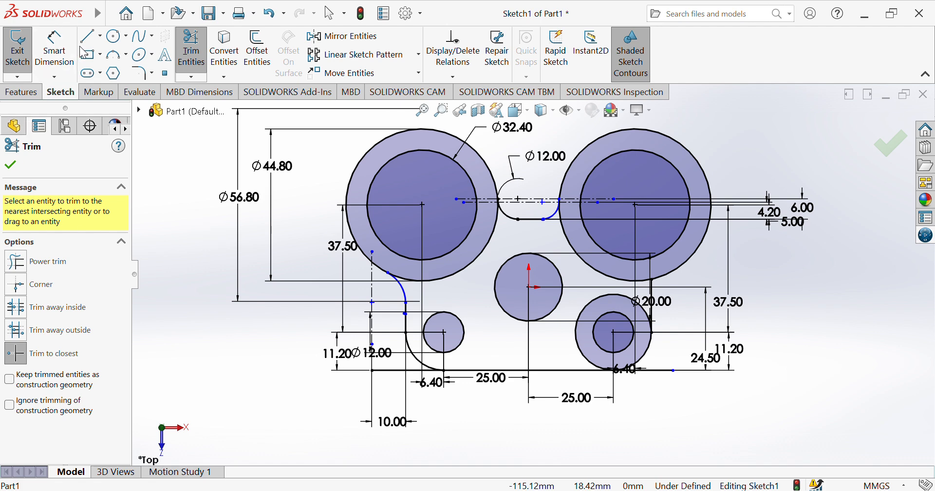
Draw a vertical centerline right of the lower-right boss, spaced 10.00 from its vertical edge line
click(96, 38)
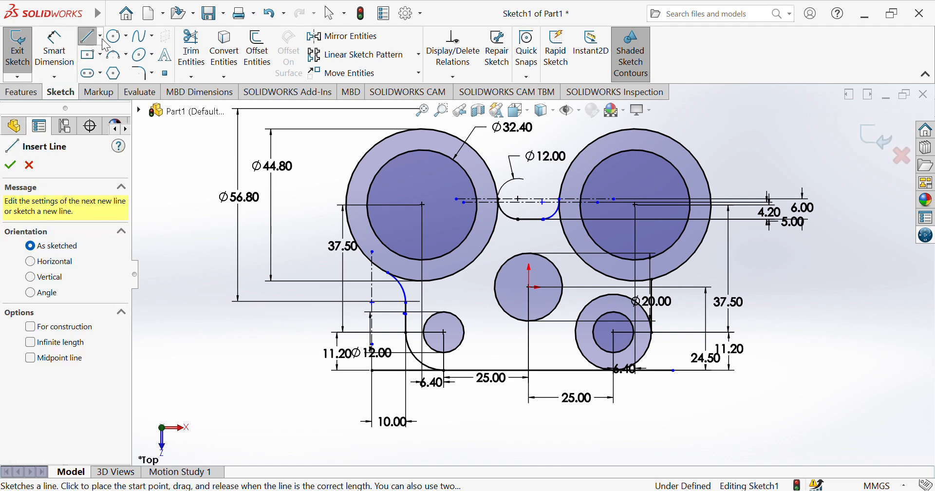
click(100, 36)
click(108, 63)
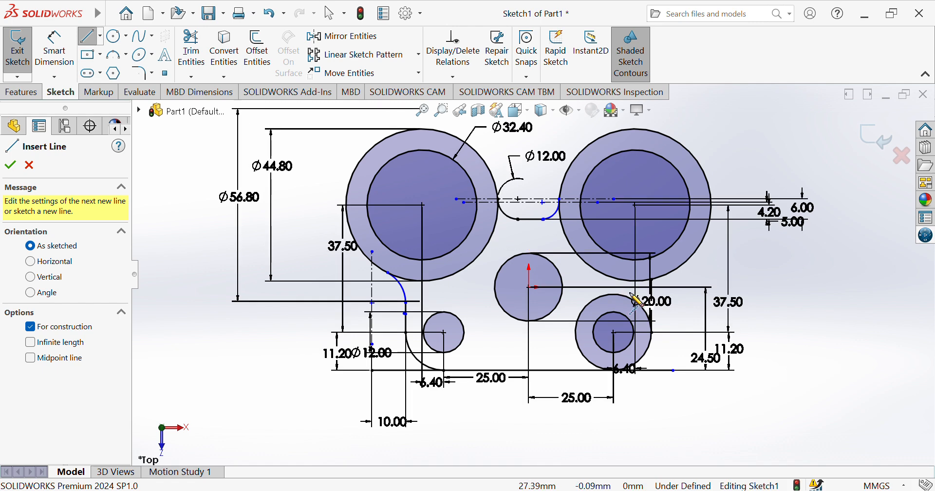
click(679, 352)
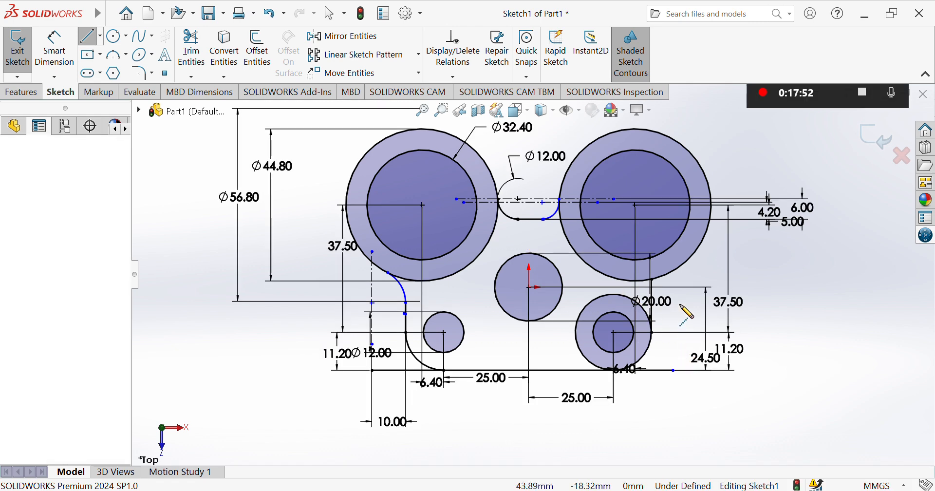
click(680, 265)
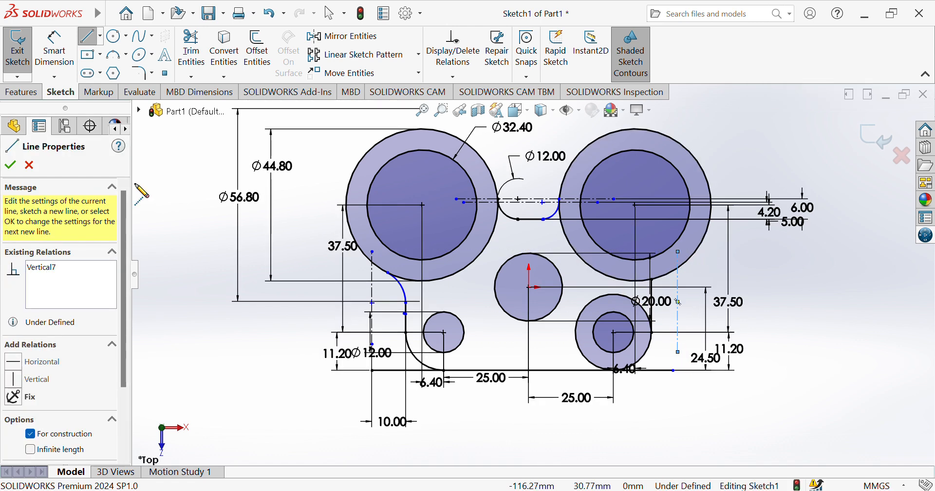
click(54, 48)
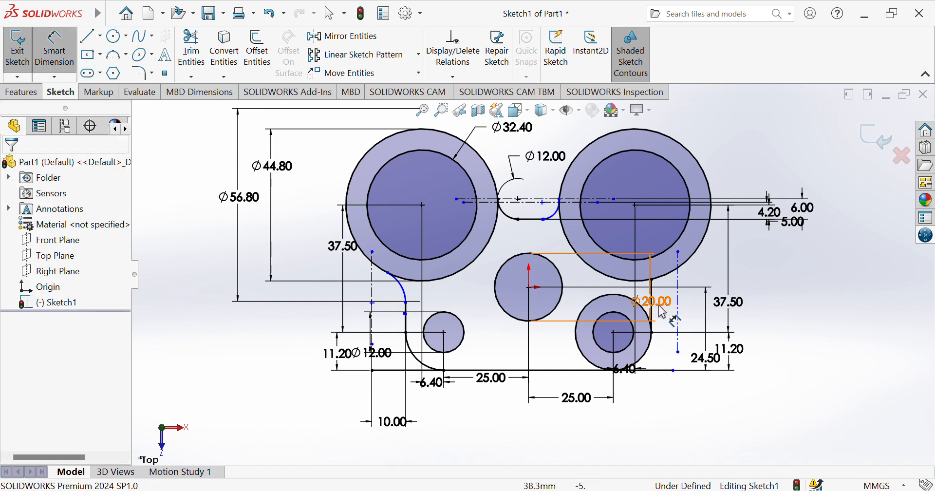
click(653, 325)
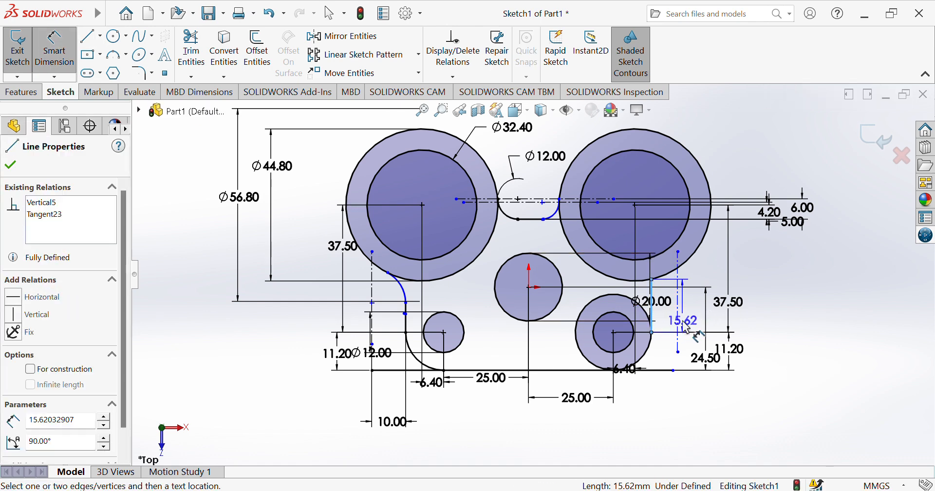
click(678, 321)
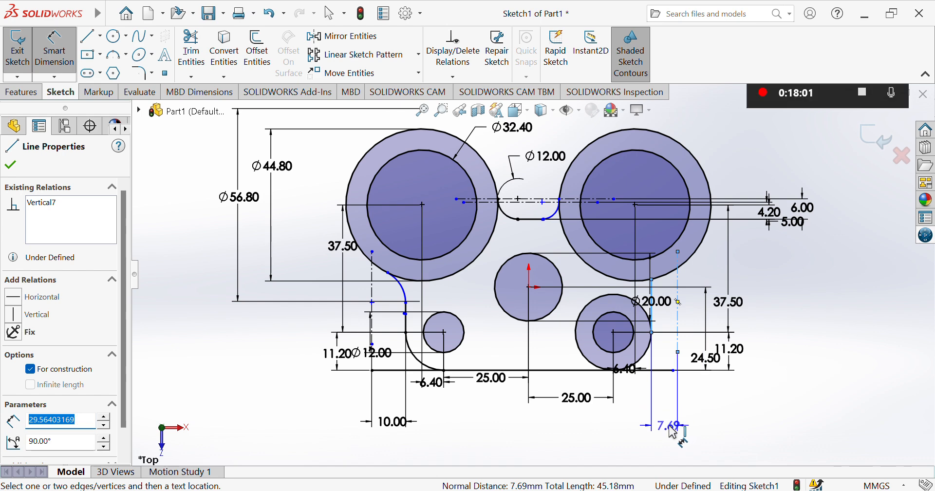
click(676, 427)
text(10)
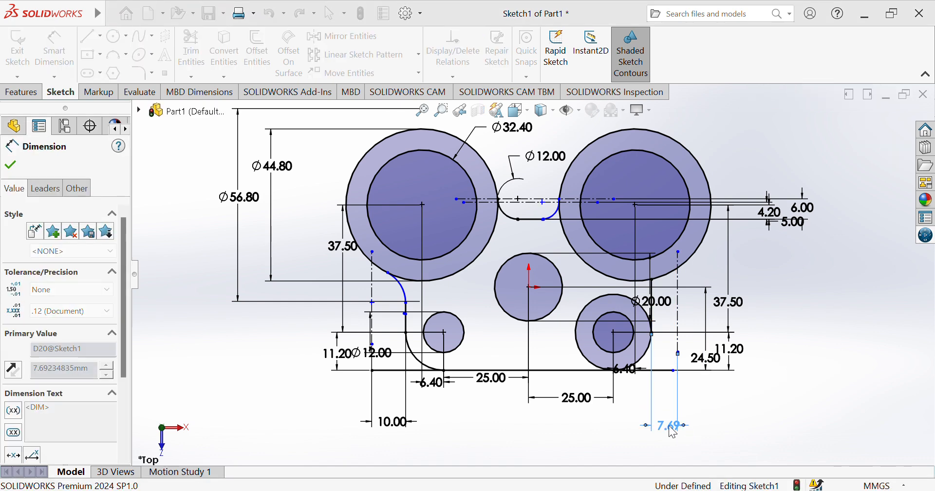
key(Return)
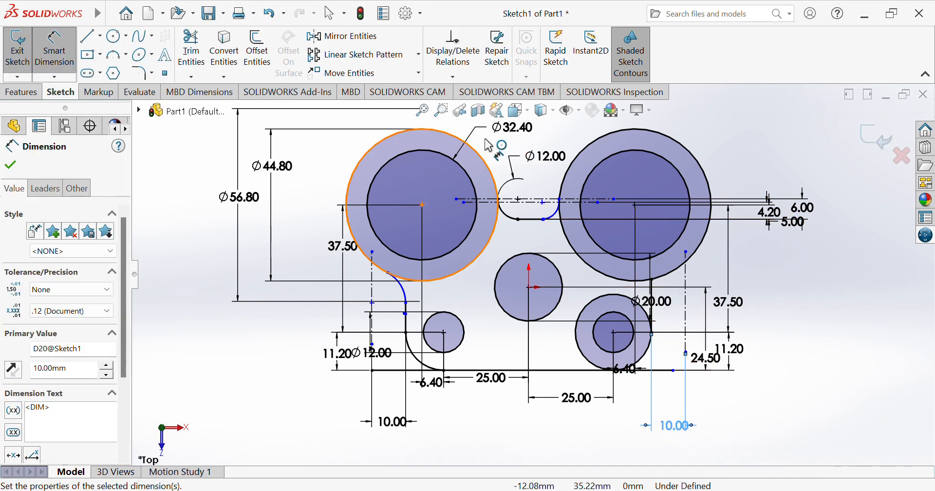
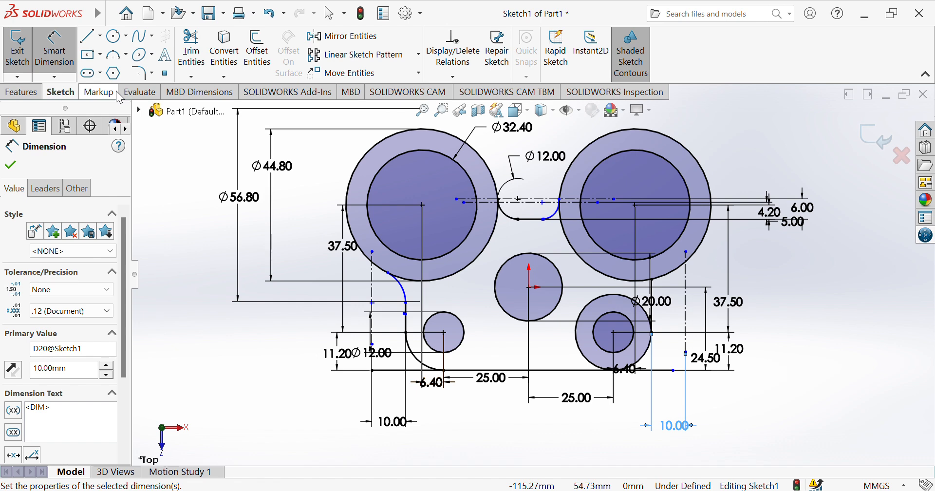
Draw a circle concentric with the right ring and dimension it to Ø64.80
click(116, 35)
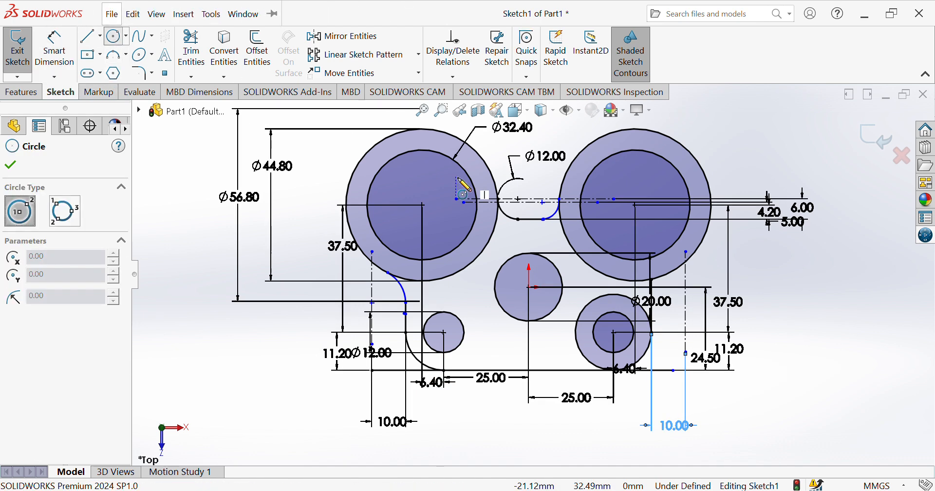
click(635, 204)
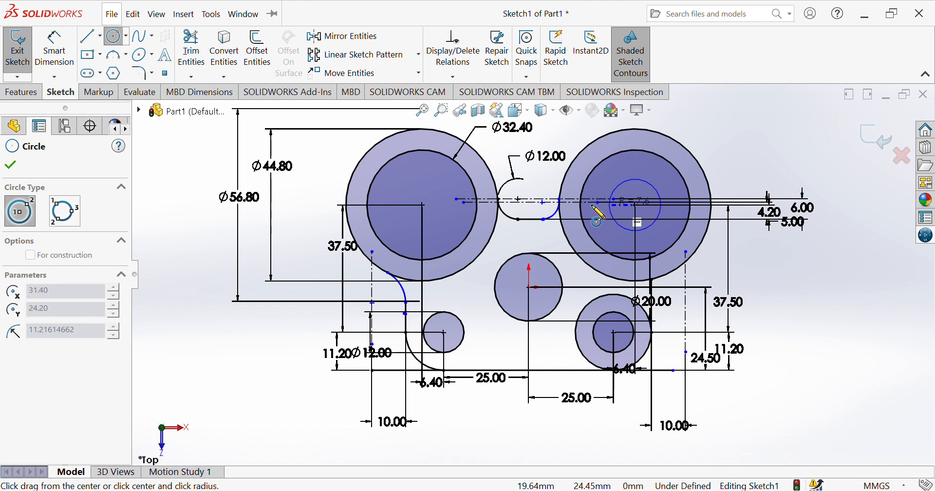
click(542, 223)
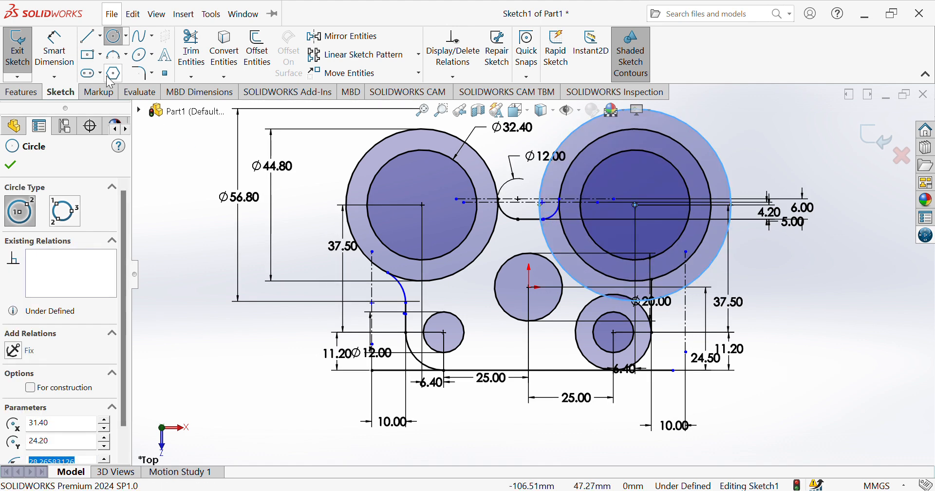
click(54, 49)
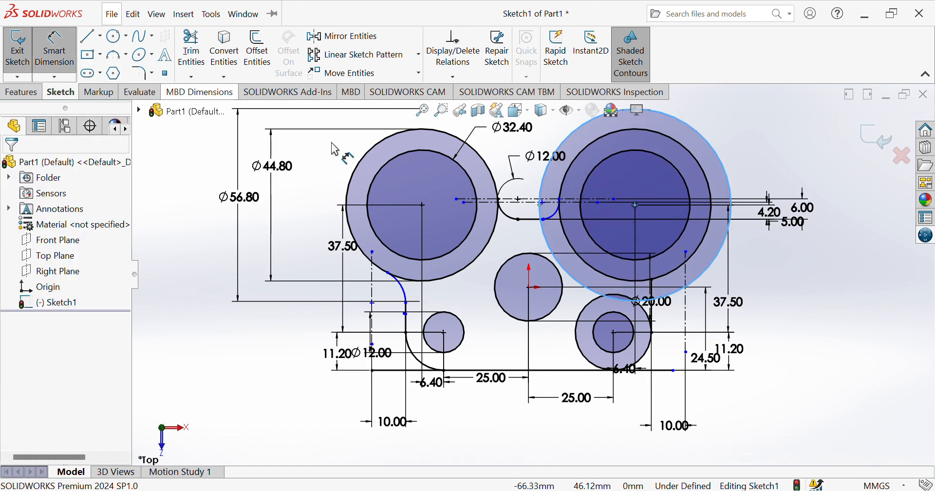
click(731, 189)
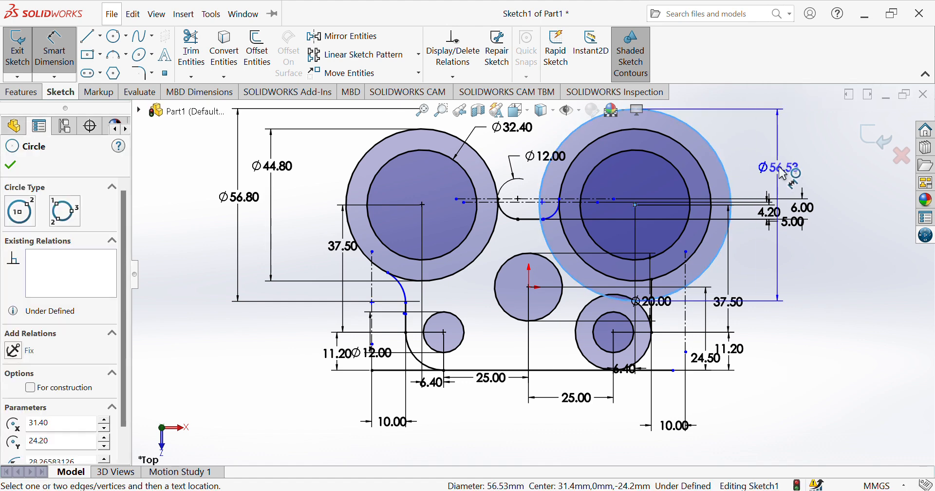
click(781, 167)
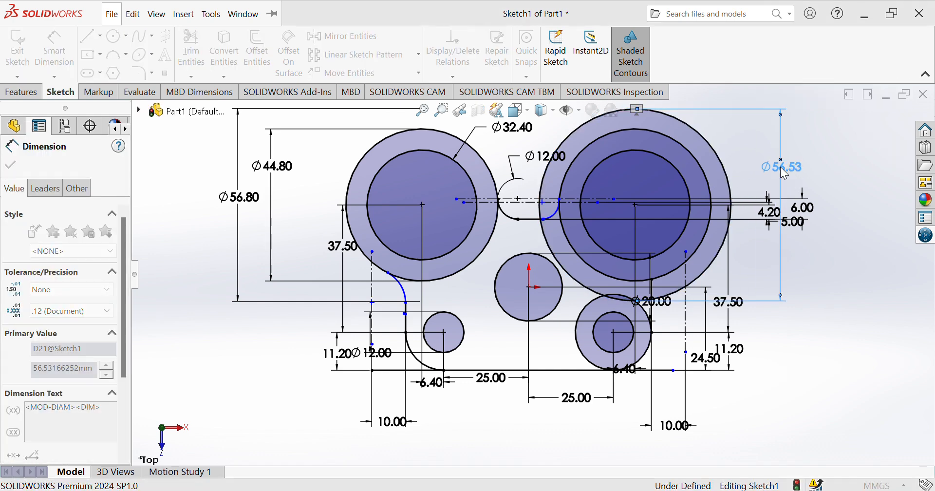
key(Return)
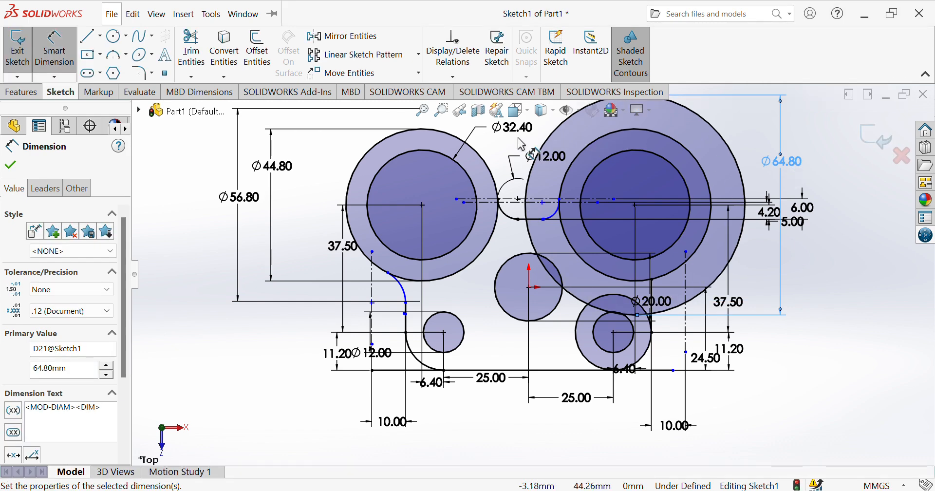
Draw a small R10 circle at lower right, tangent to the vertical line
click(115, 36)
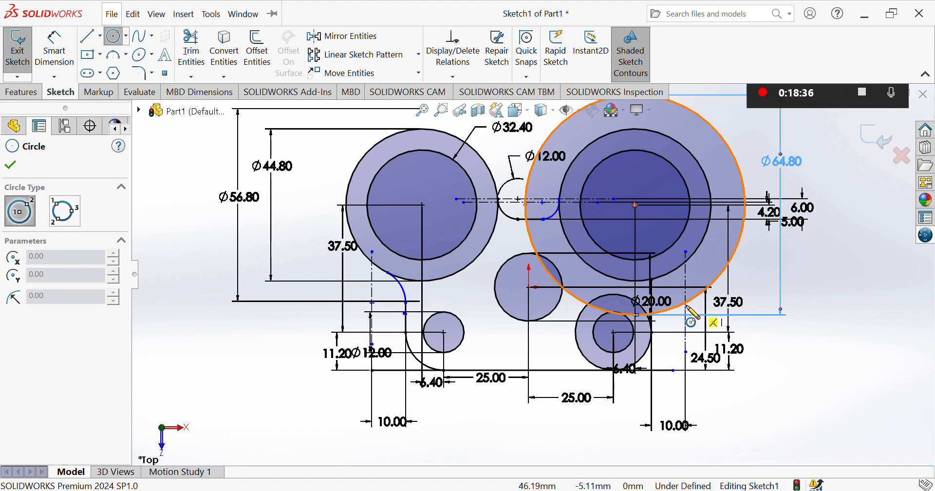
click(681, 331)
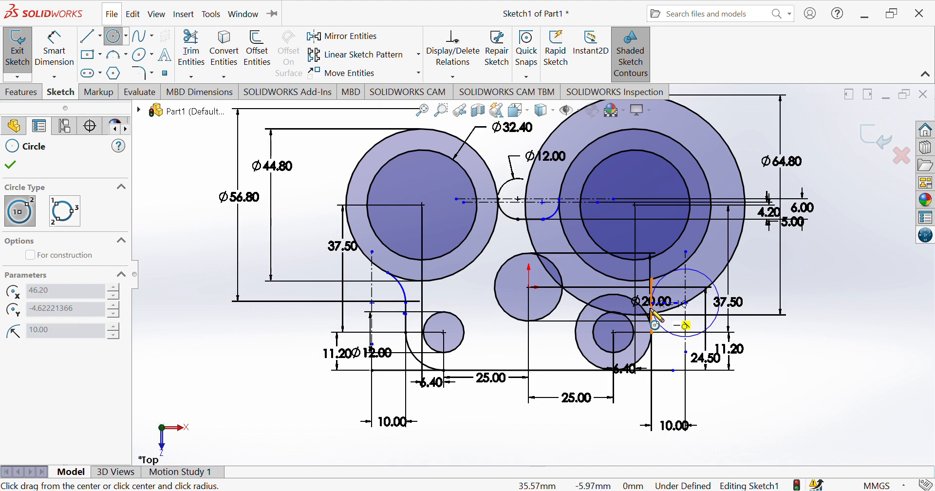
click(653, 313)
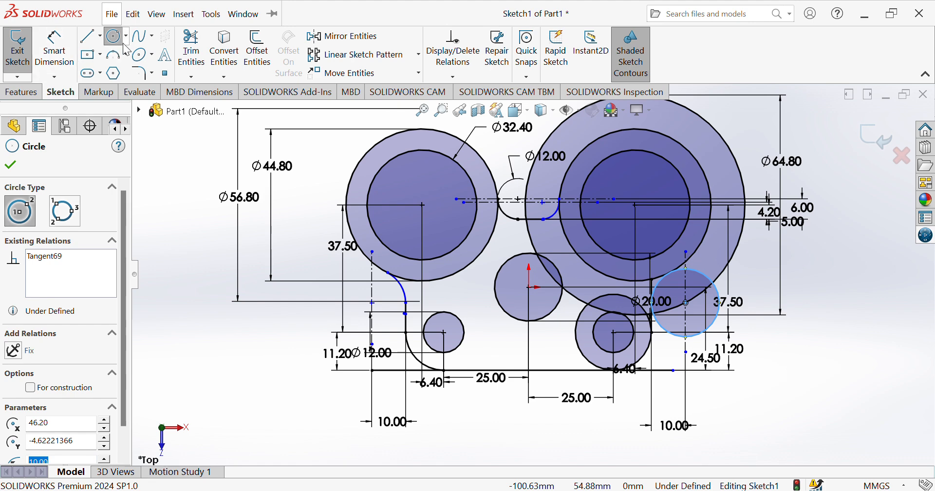
key(Escape)
click(192, 56)
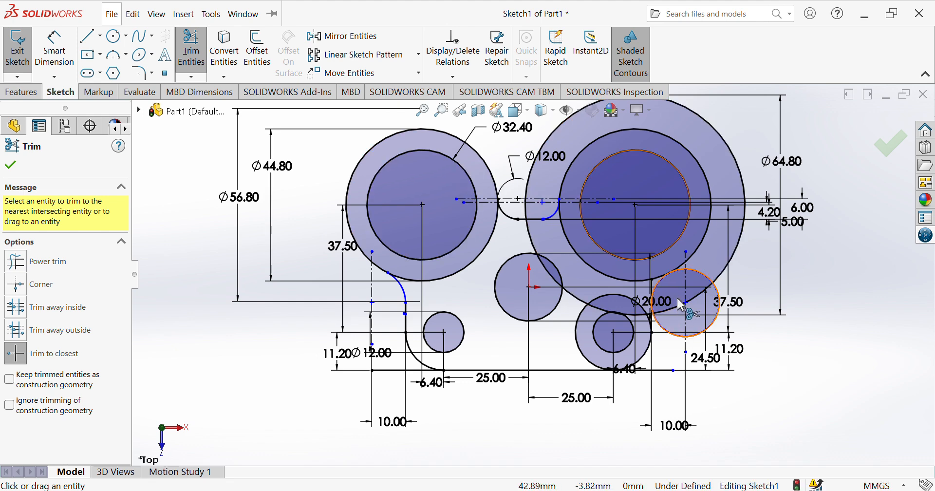
Trim the small circle's right part and the Ø64.80 circle's arcs beside the Ø20 circle
click(719, 304)
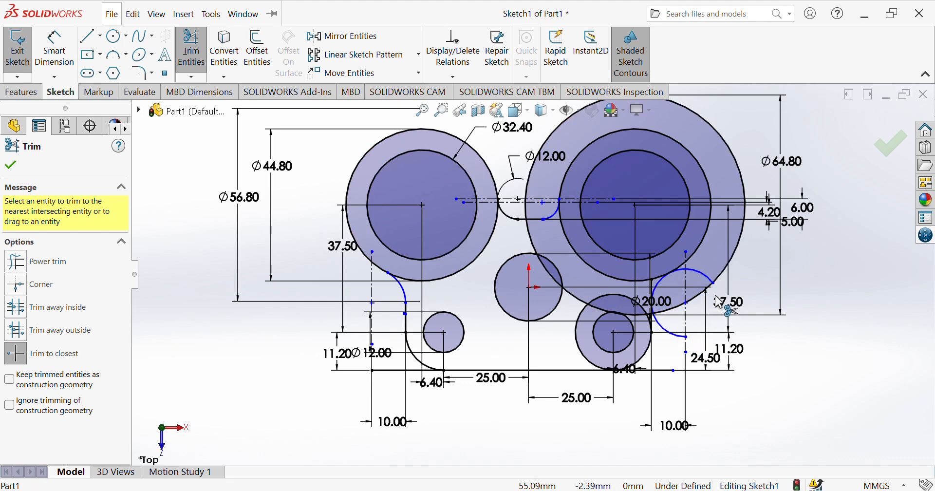
click(699, 272)
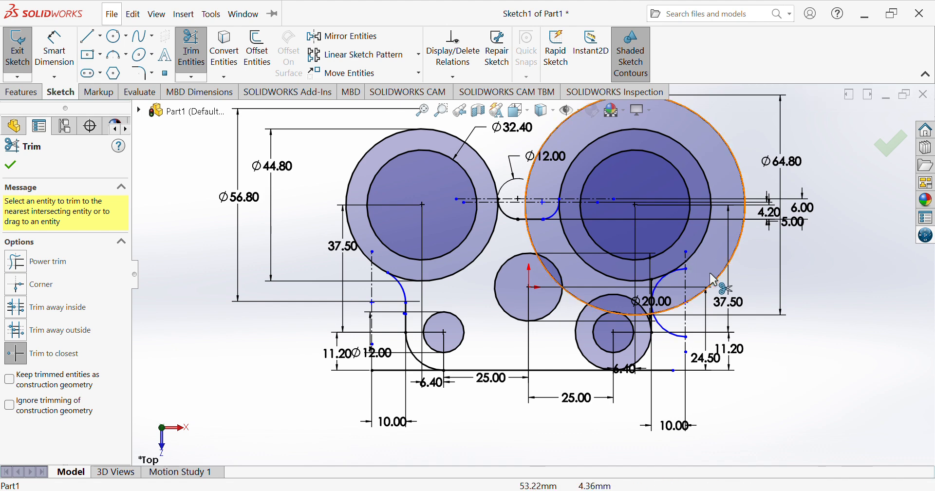
click(709, 277)
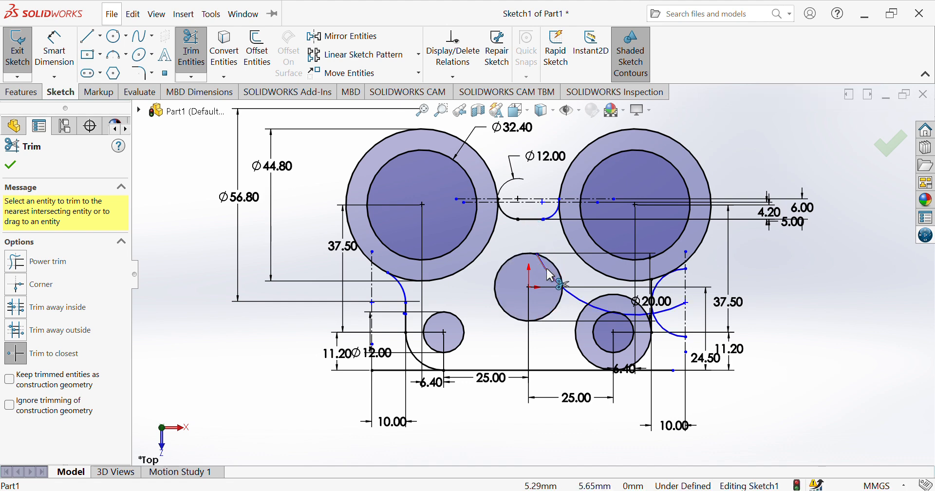
click(593, 309)
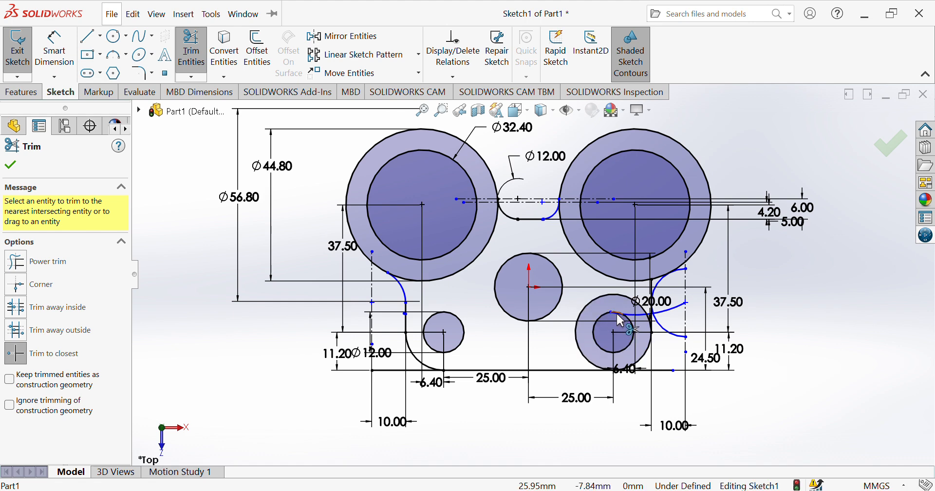
click(618, 320)
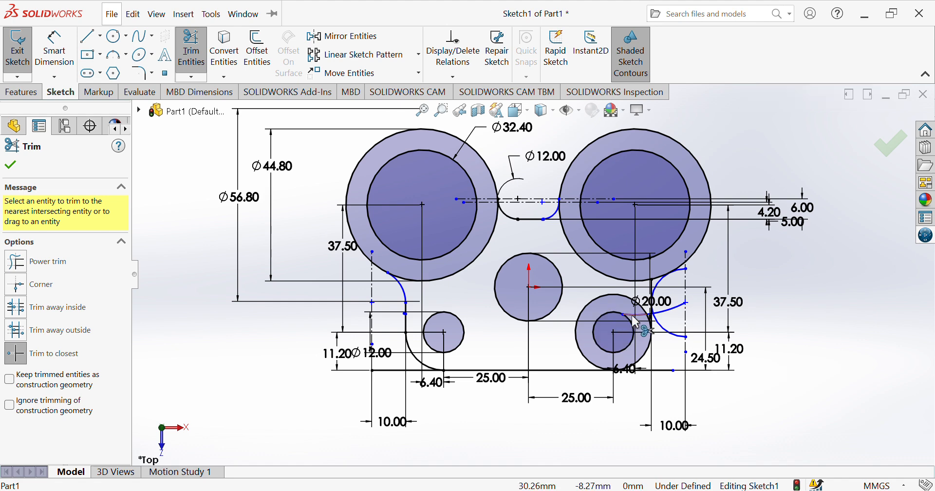
Trim the arc pieces at the lower-right vertical line, undoing the last trim
click(662, 312)
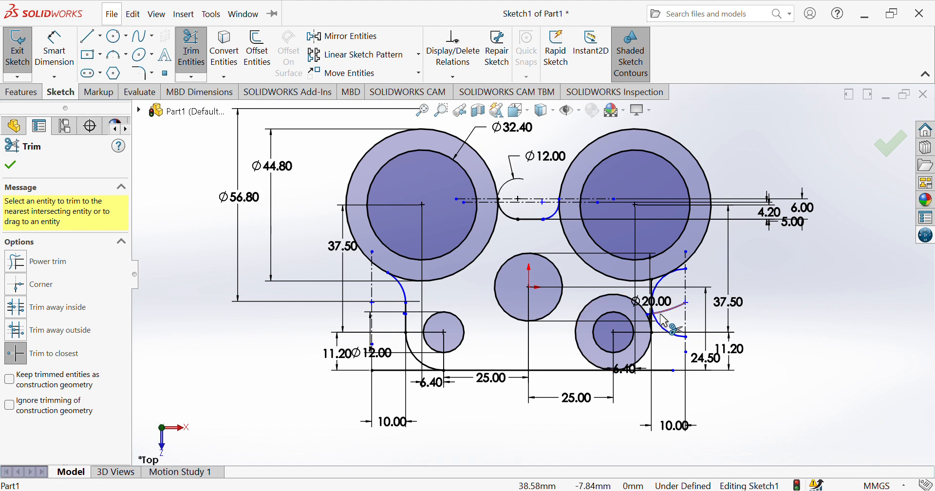
click(666, 331)
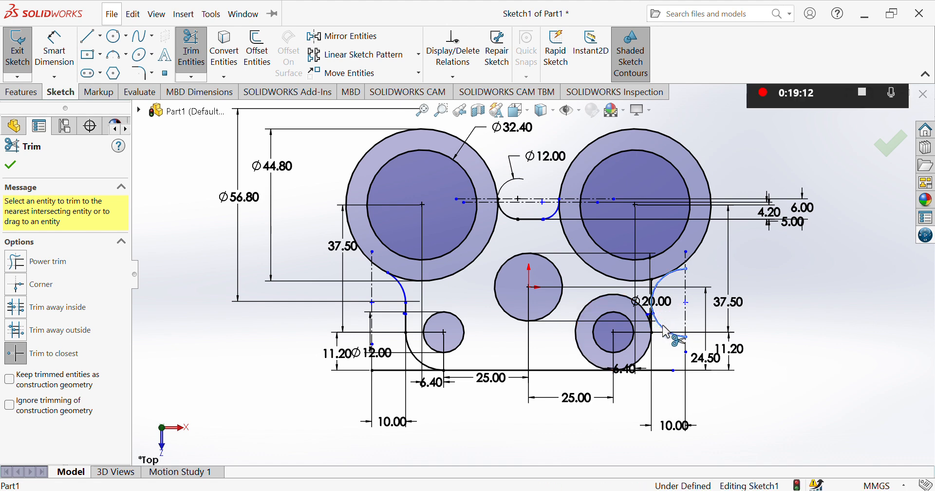
click(663, 287)
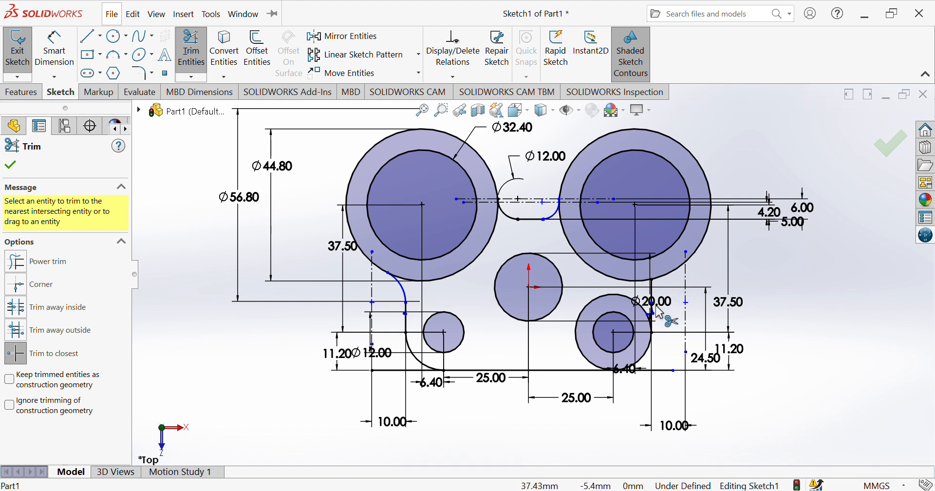
key(ctrl+z)
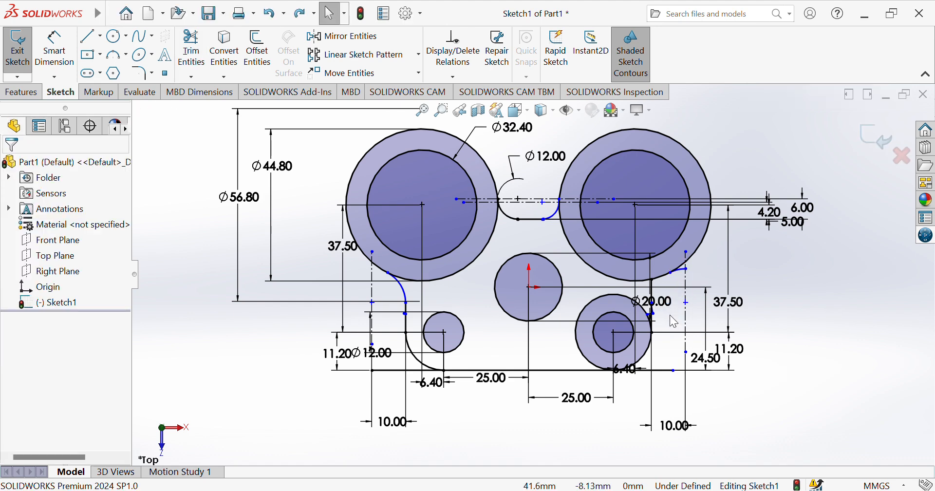
click(654, 291)
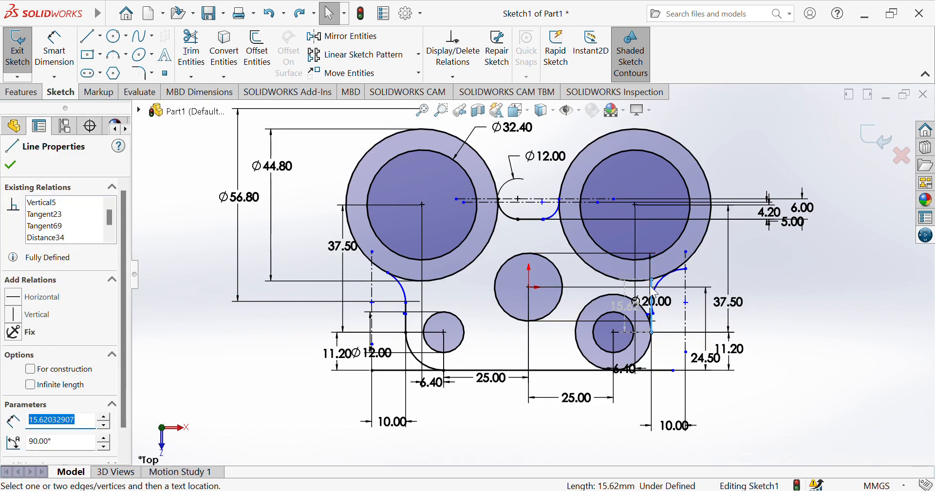
click(779, 322)
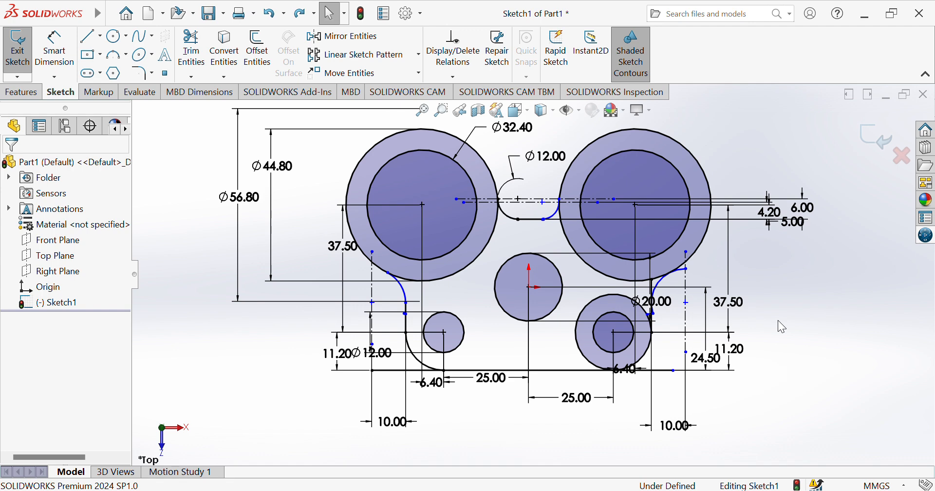
Zoom into the lower right and trim the leftover stubs near the Ø20 circle and right ring
click(447, 114)
drag(614, 254, 720, 382)
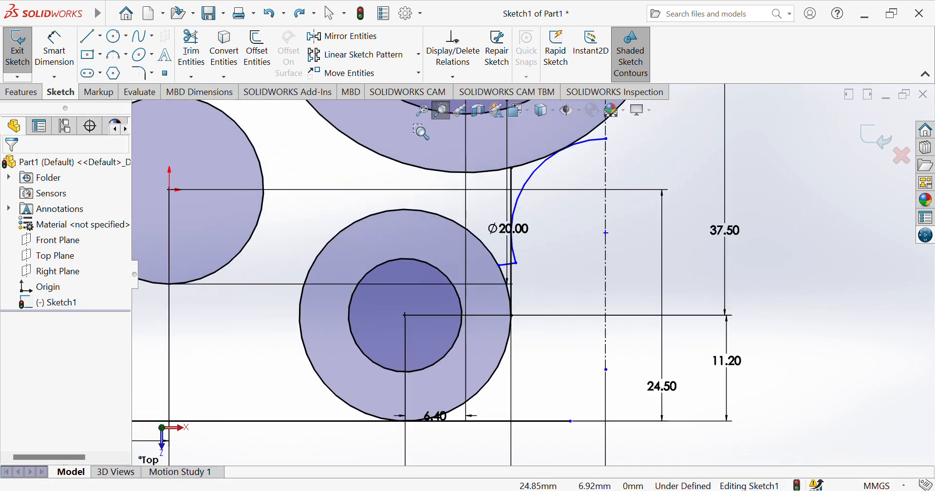
click(441, 112)
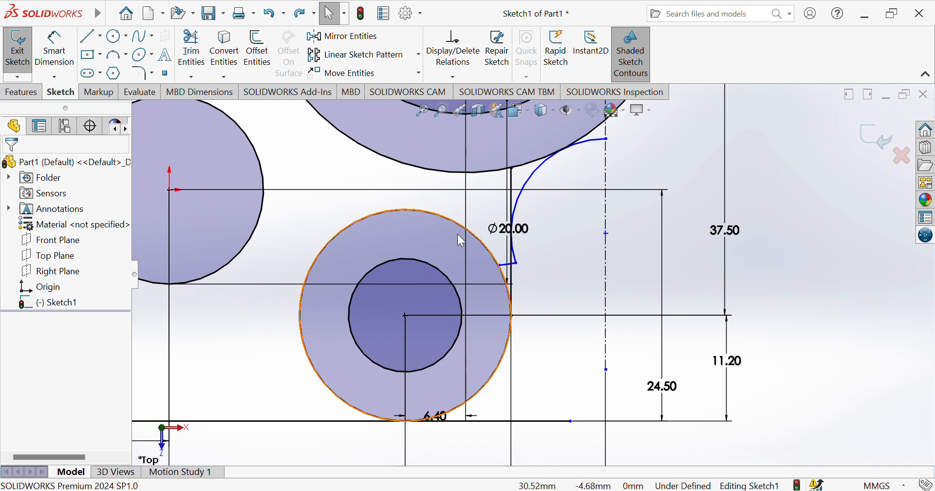
click(191, 53)
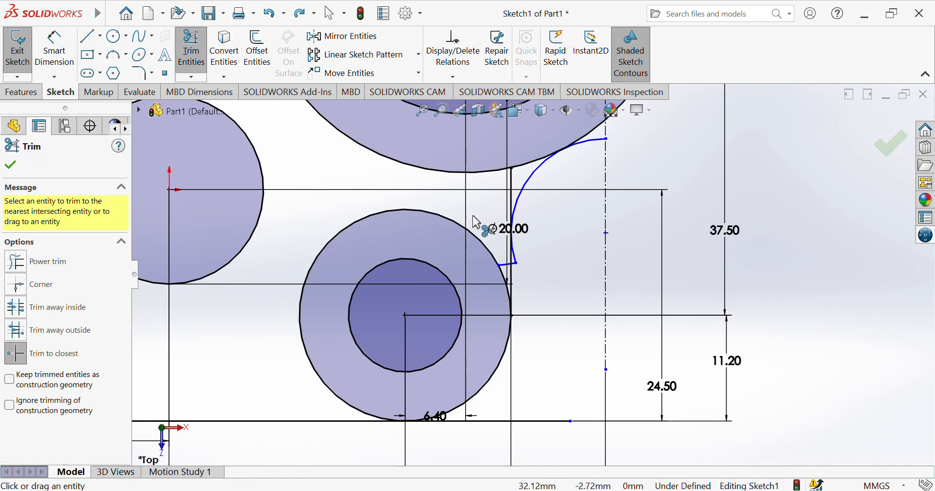
click(504, 266)
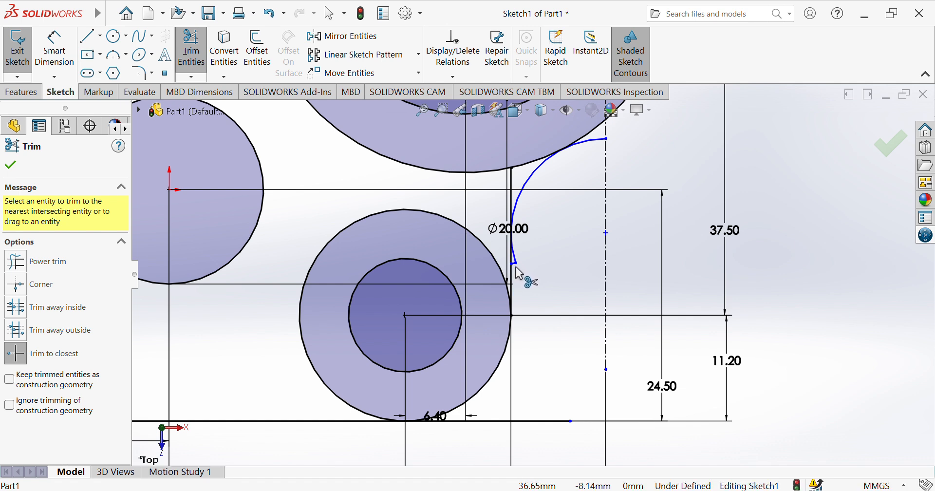
click(595, 146)
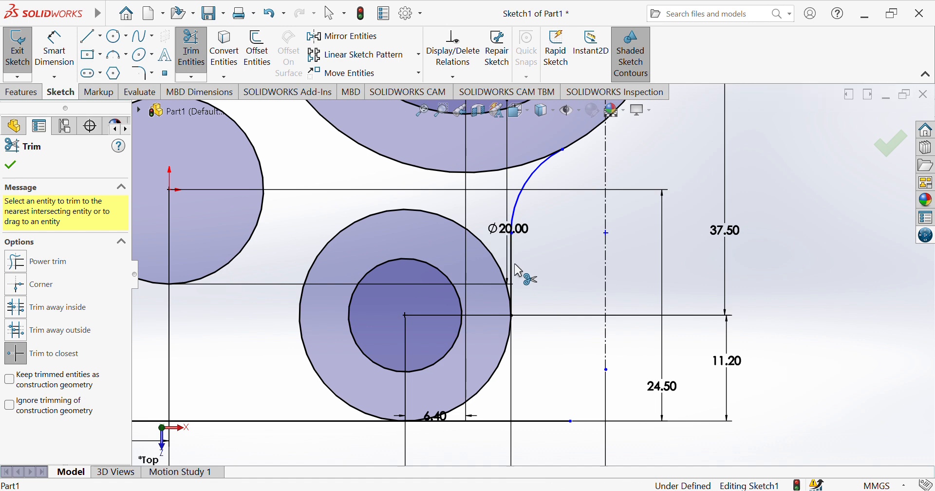
key(f)
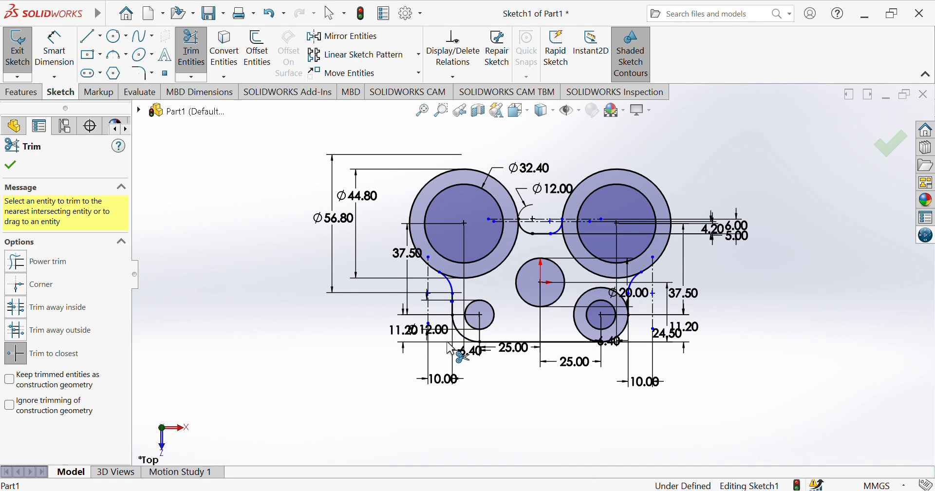
Move the Ø12.00 dimension aside and delete the construction lines carrying the 6.00 and 5.00 dimensions
click(191, 49)
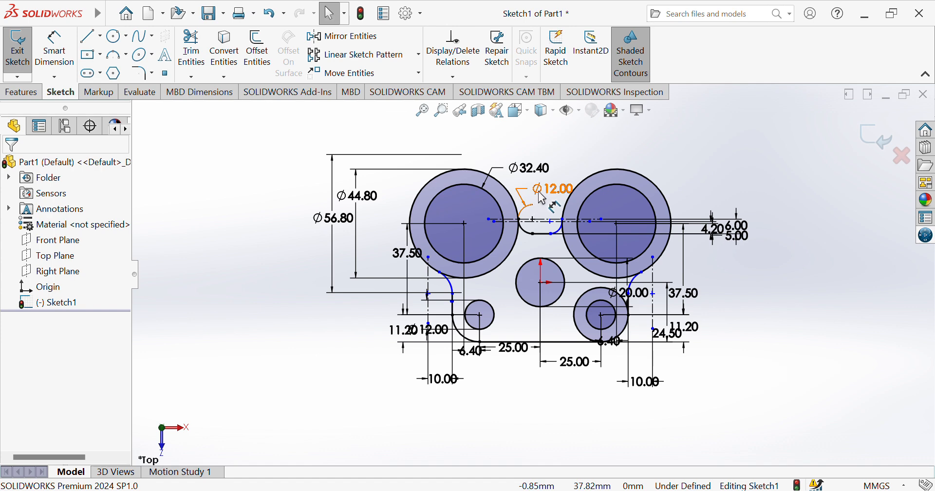
drag(543, 198, 513, 204)
drag(433, 241, 268, 308)
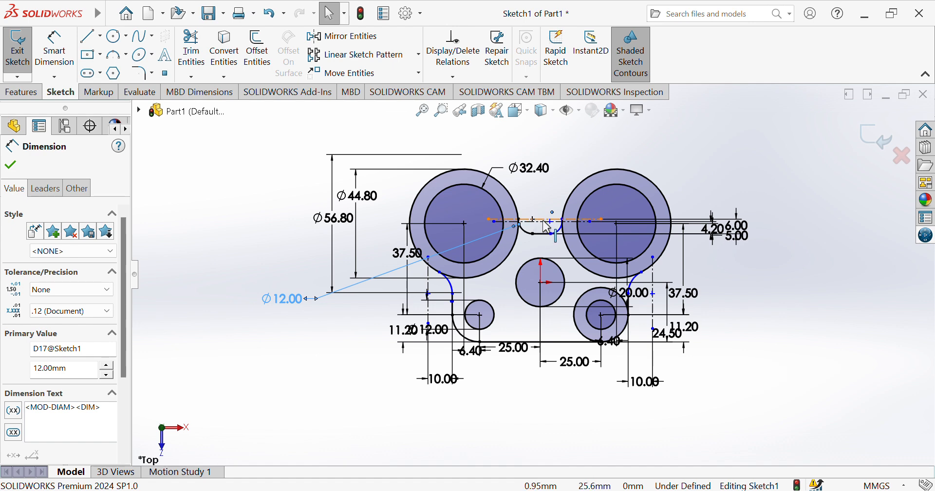
click(546, 223)
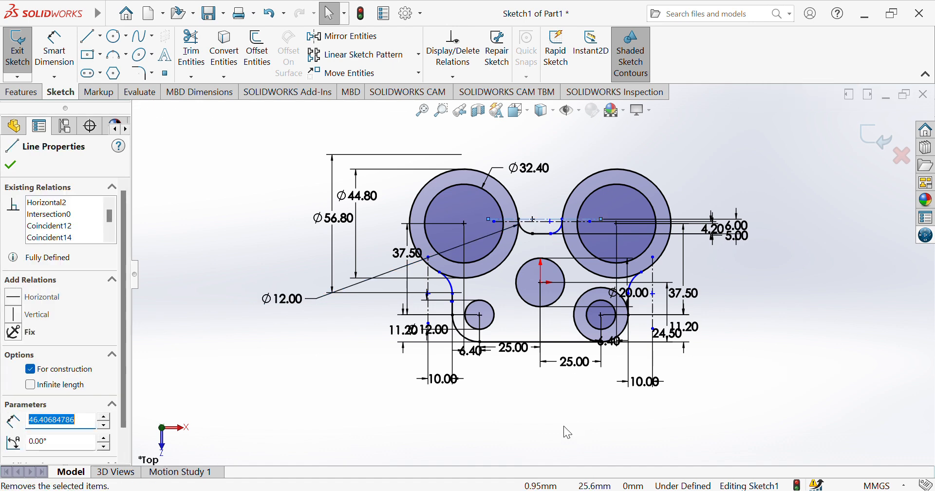
key(Delete)
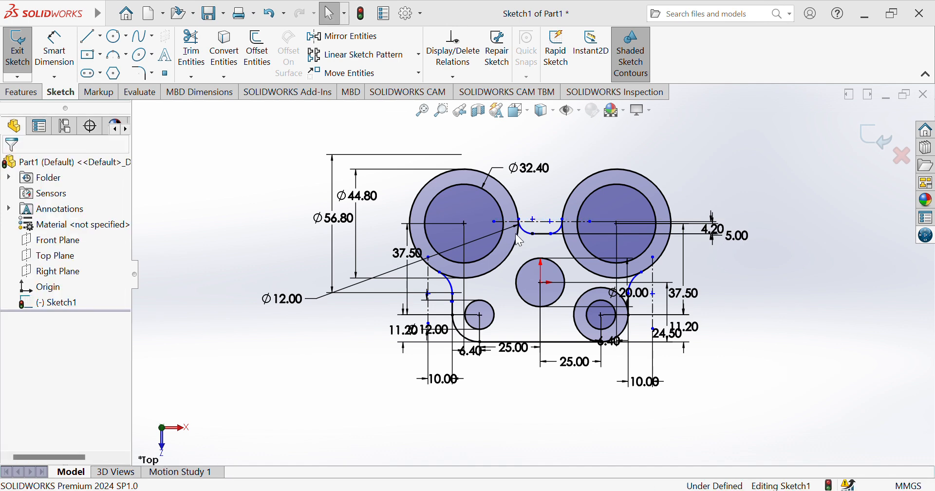
click(545, 225)
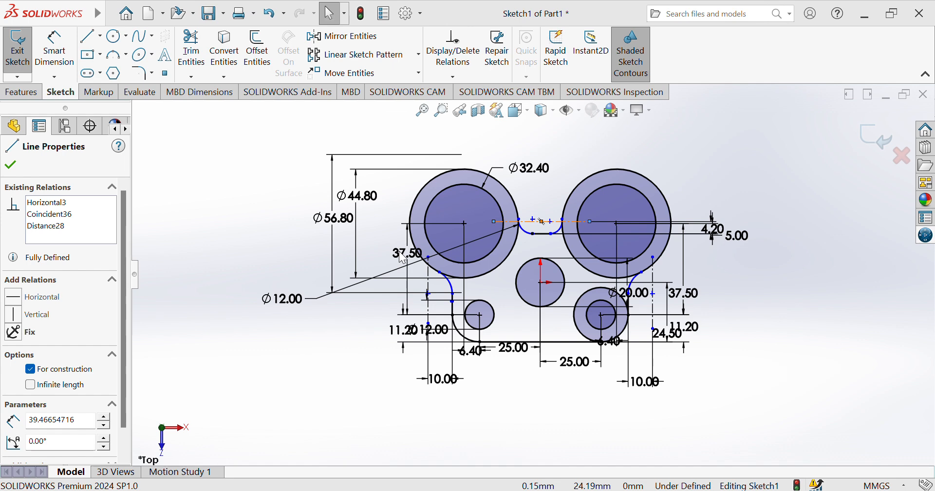
key(Delete)
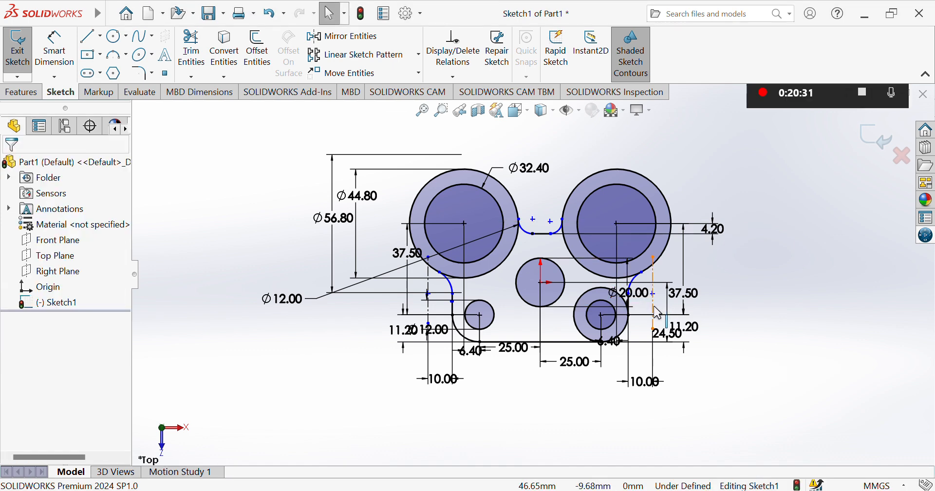
Delete both vertical construction lines with their 10.00 dimensions and move Ø20.00 to the right
click(655, 308)
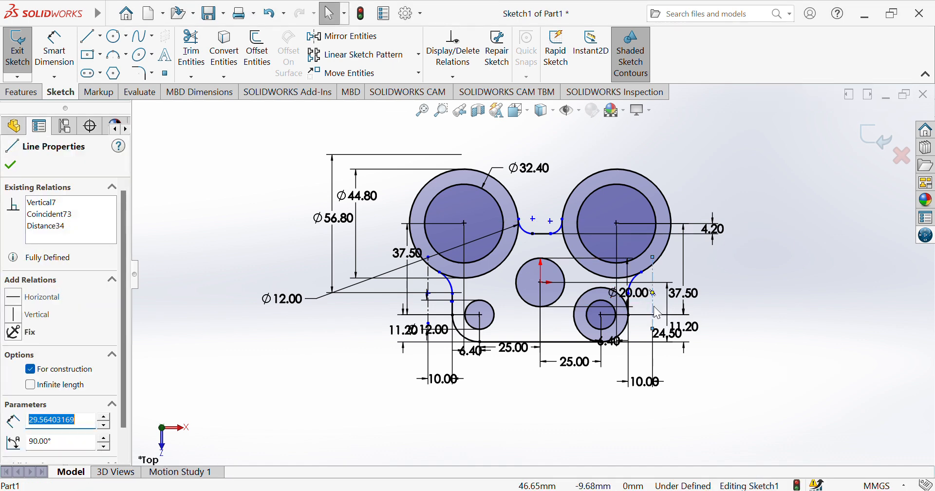
click(663, 463)
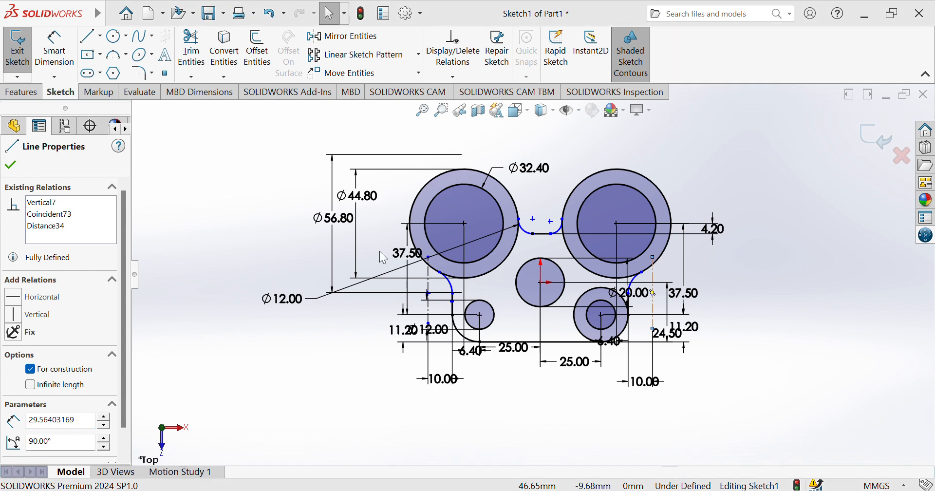
key(Delete)
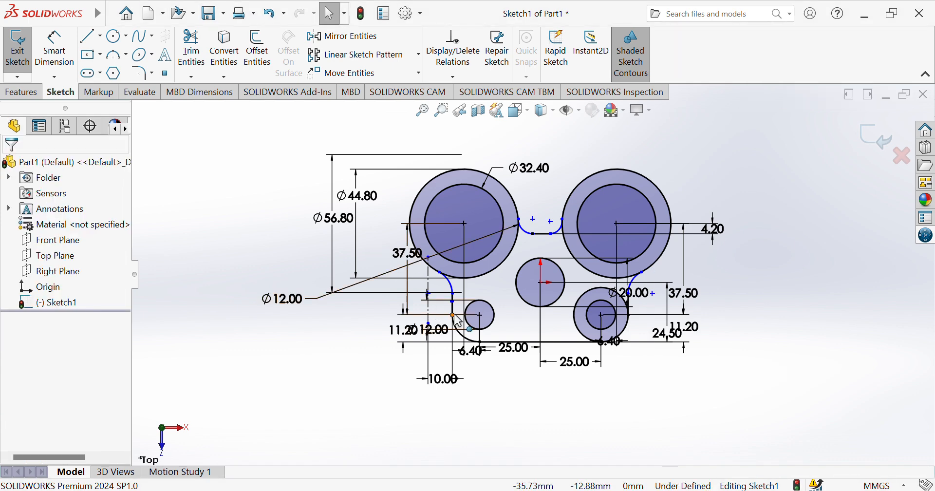
click(430, 312)
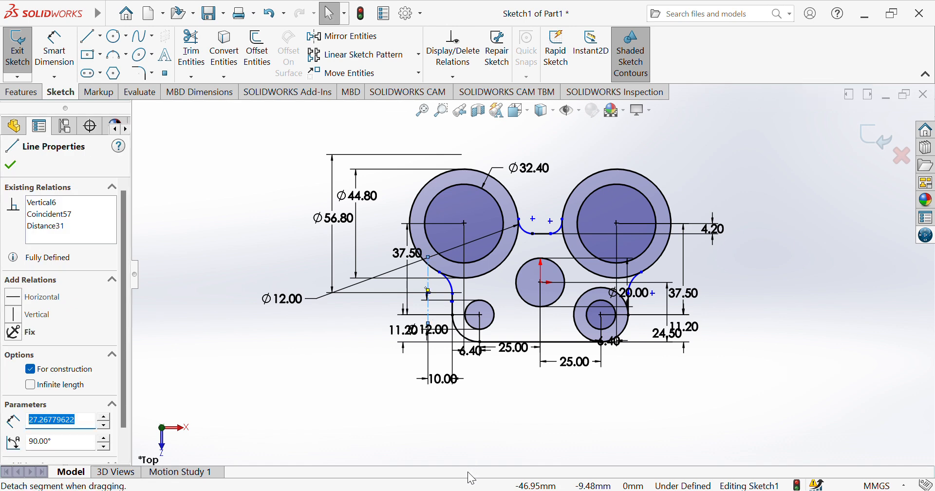
click(453, 459)
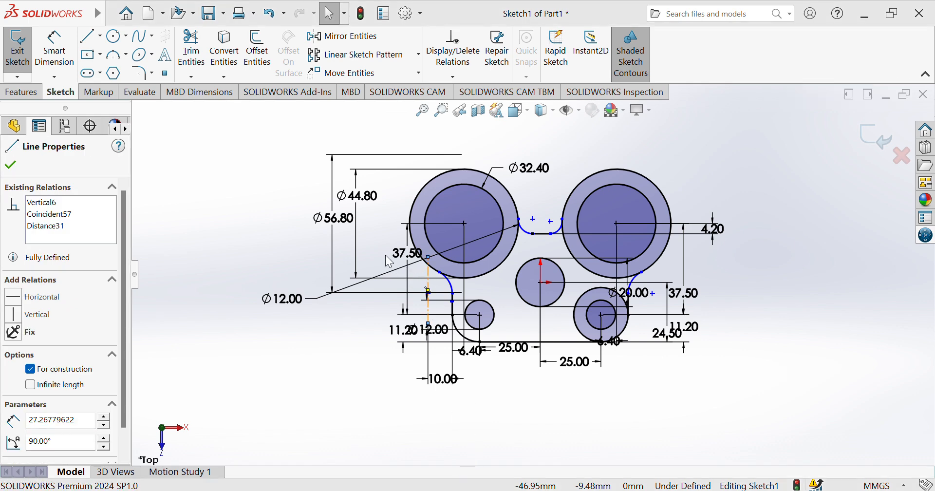
key(Delete)
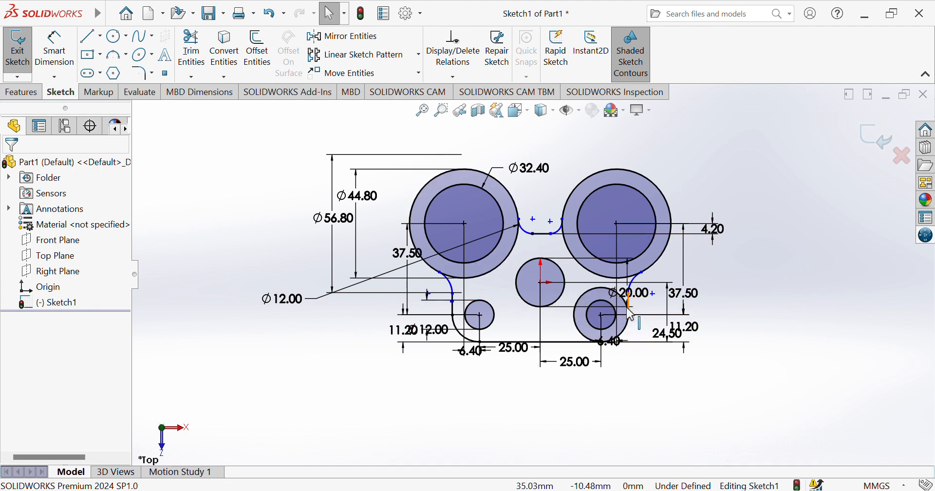
drag(634, 293, 742, 283)
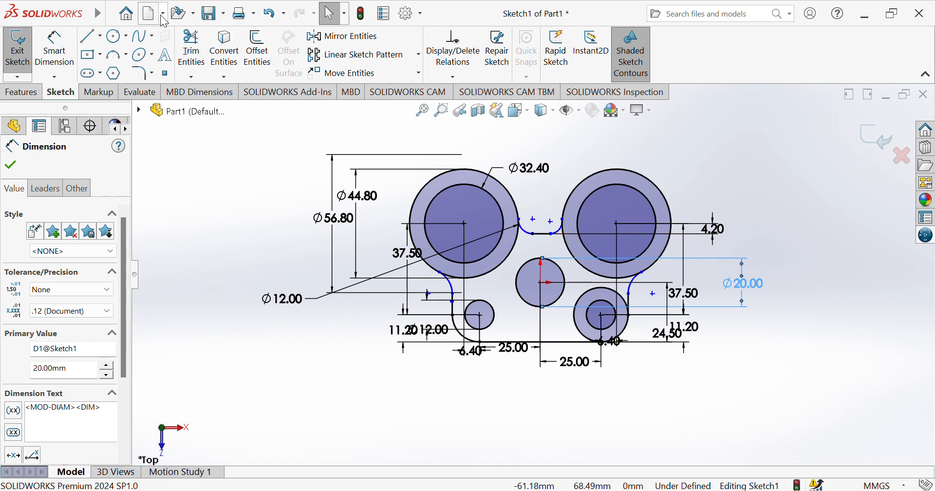
Locate the right arc's end point from the origin with 46.20 horizontal and 4.62 vertical dimensions
click(55, 49)
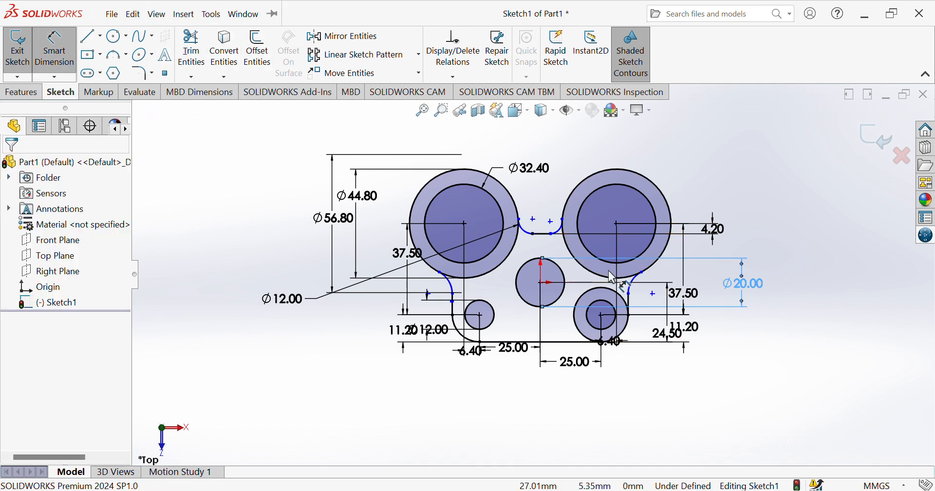
click(653, 294)
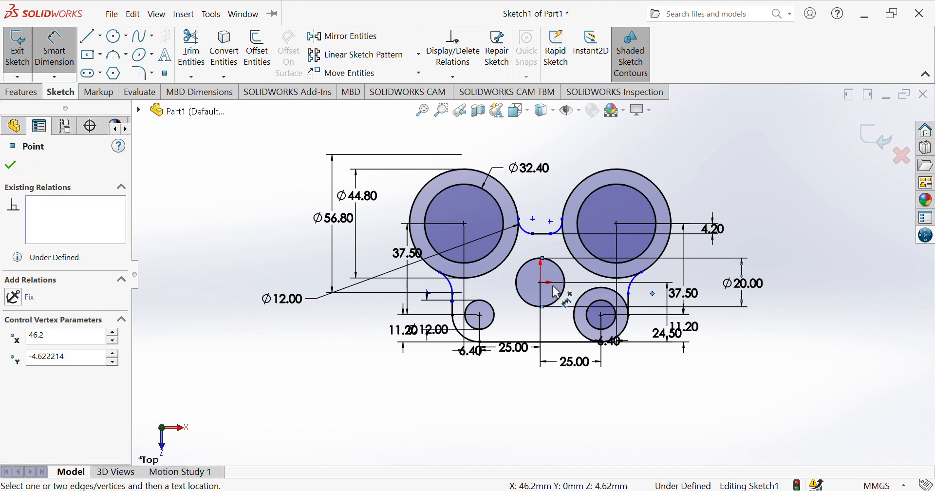
click(541, 282)
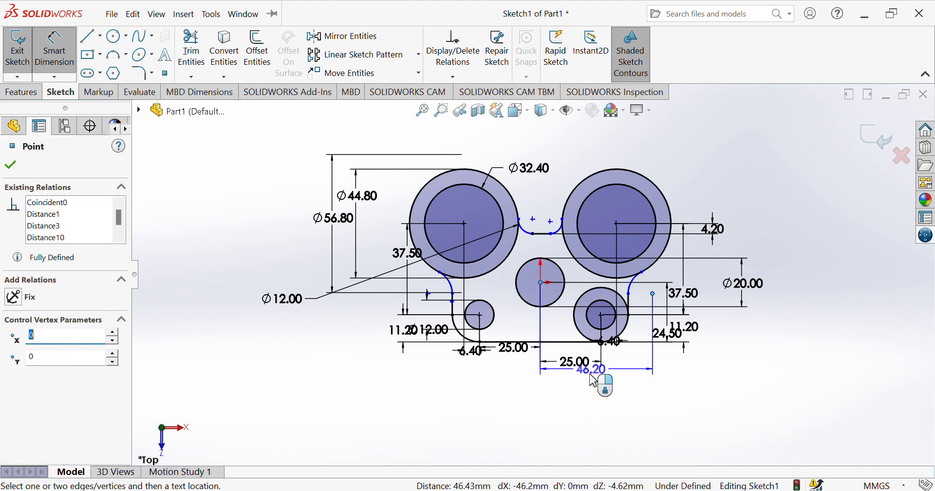
click(590, 400)
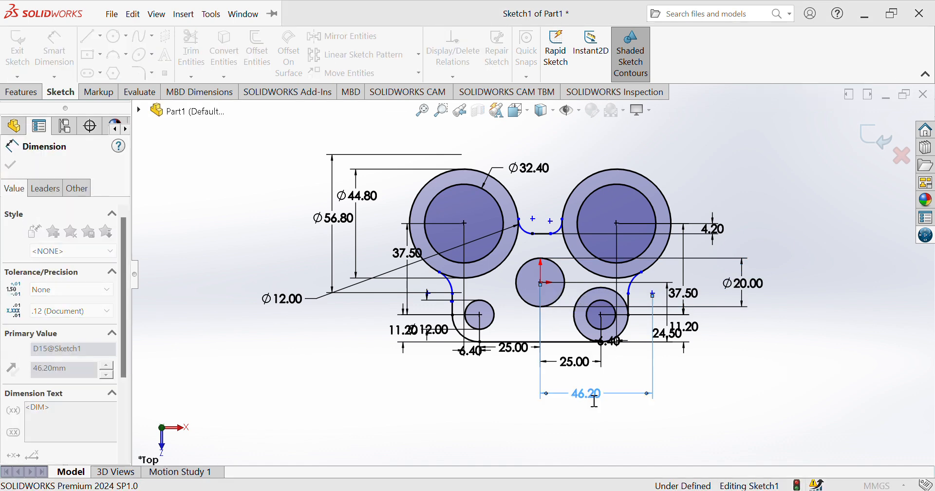
click(540, 283)
click(653, 294)
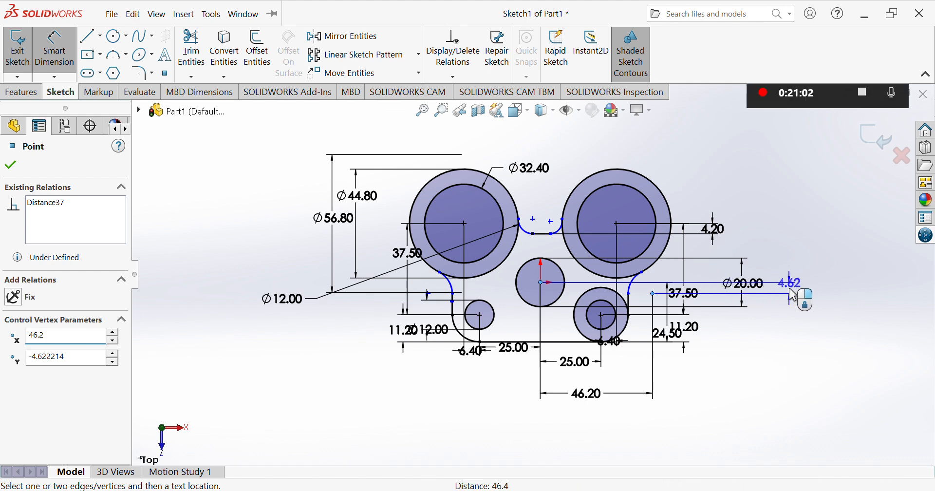
click(795, 292)
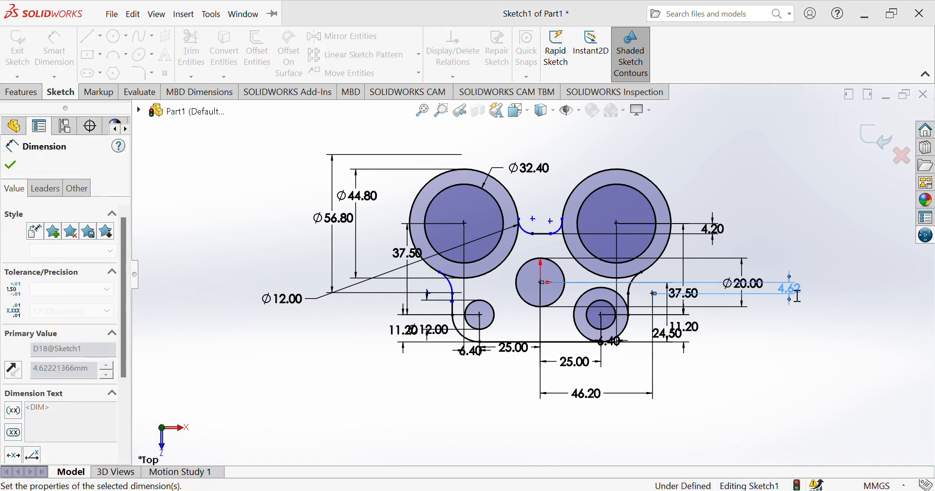
Dimension the left arc ends from the centre: 46.20 horizontal, 4.62 vertical and a 37.52 distance
click(456, 291)
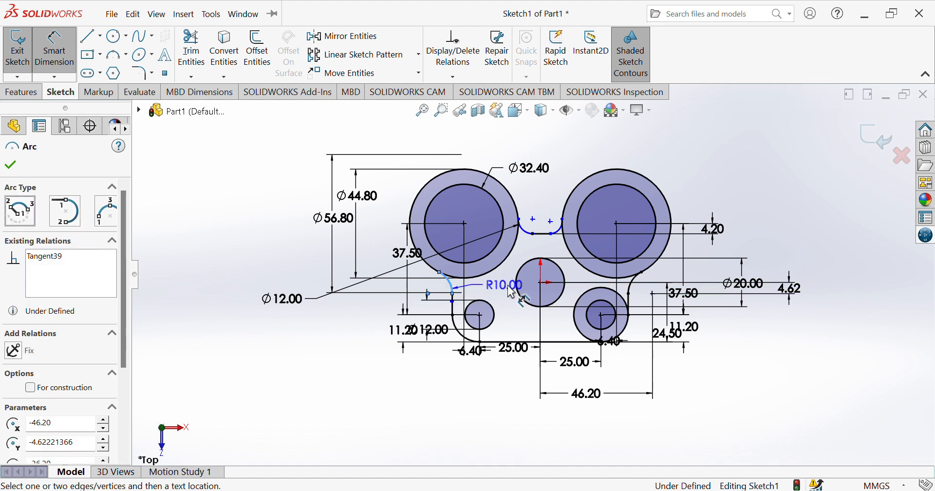
click(541, 283)
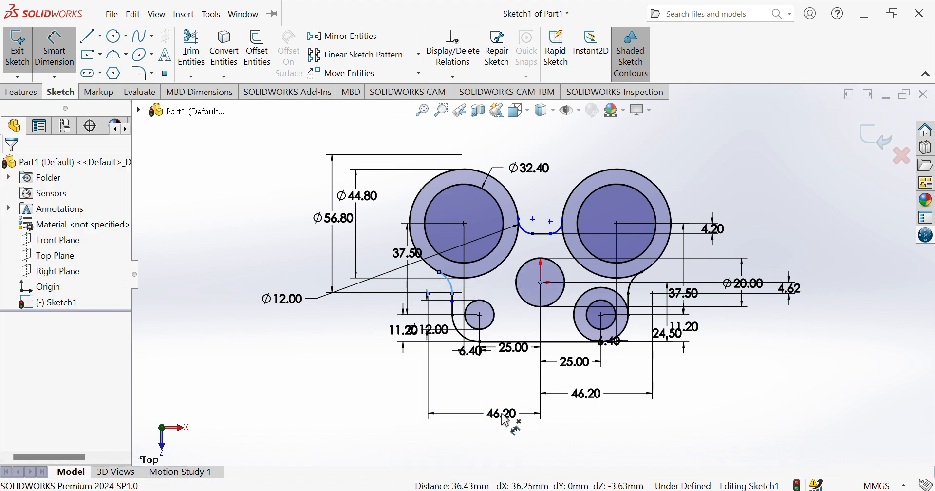
click(507, 419)
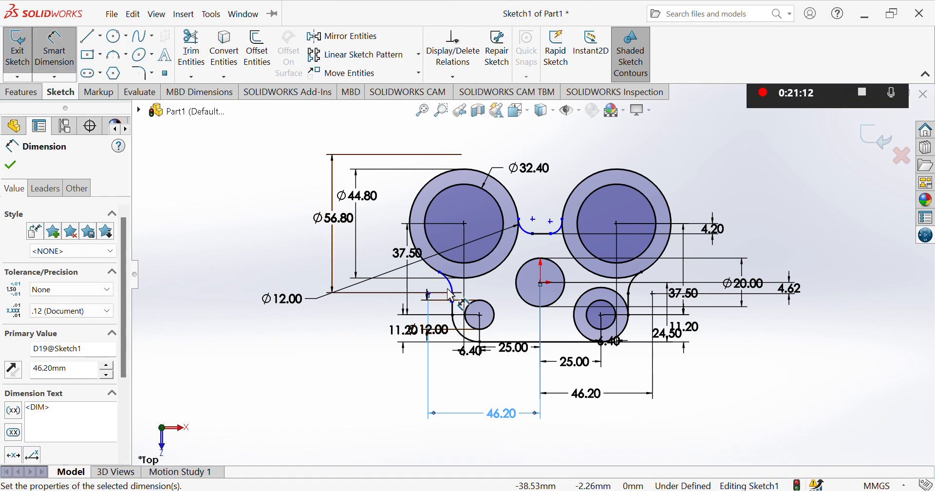
click(450, 290)
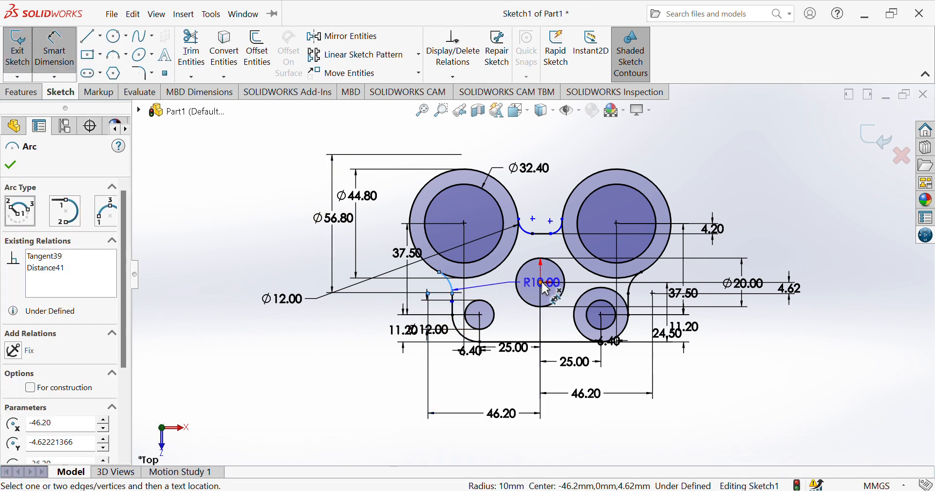
click(542, 284)
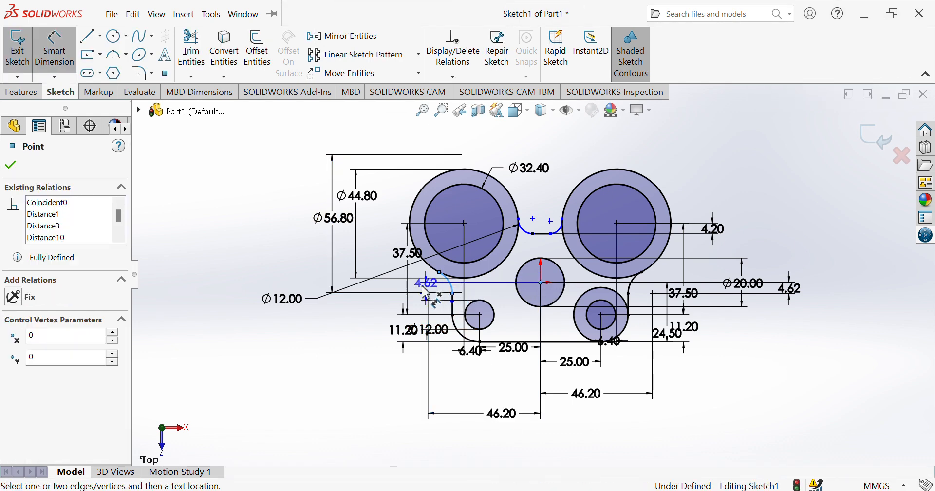
click(372, 292)
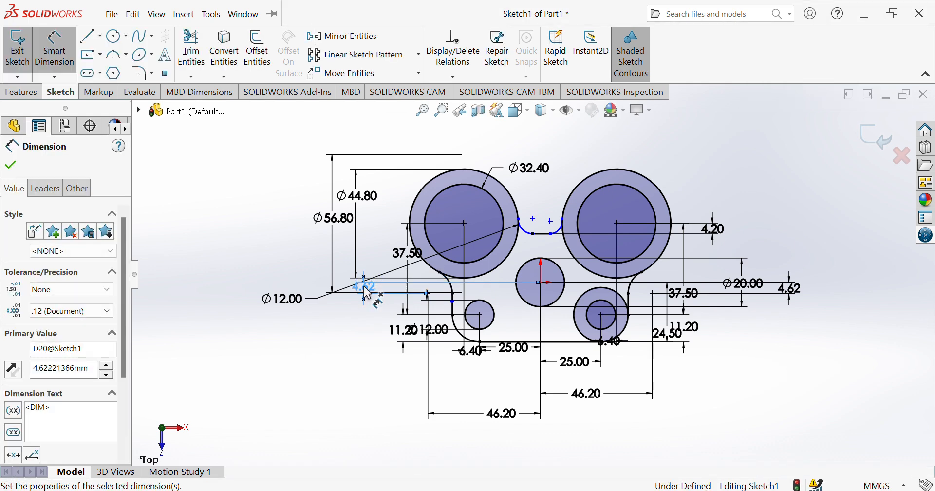
click(453, 302)
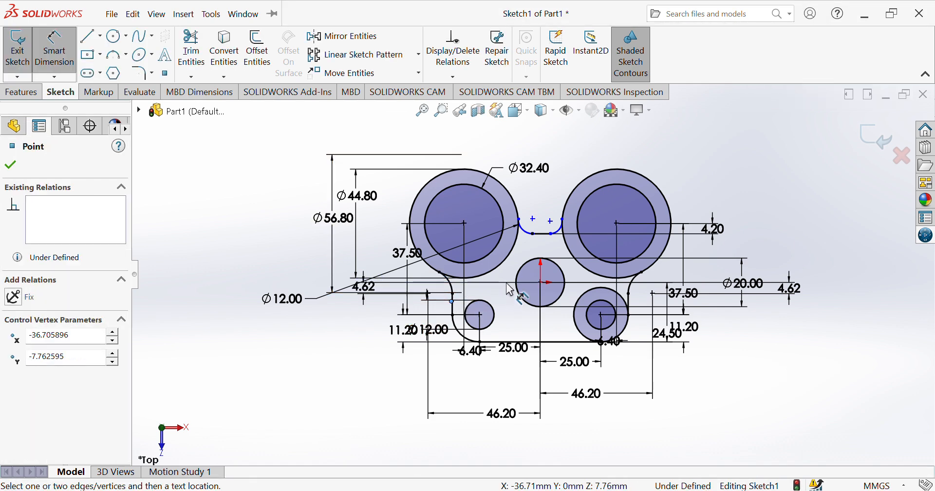
click(544, 285)
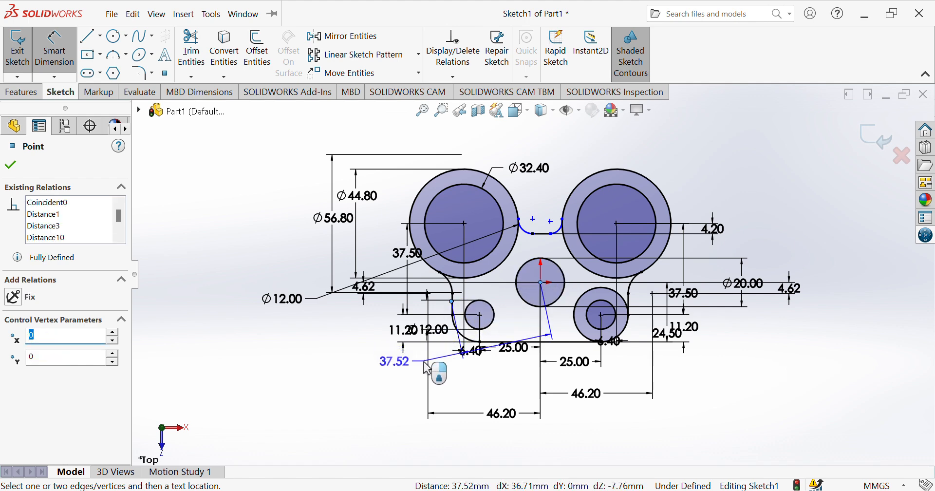
click(404, 373)
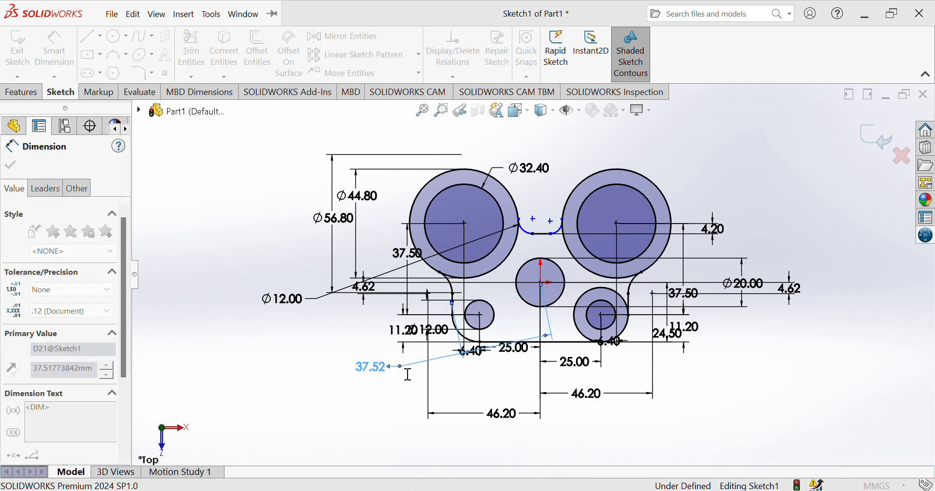
Dimension the upper slot arc from the centre with a 26.18 distance and a 26.00 vertical
click(529, 235)
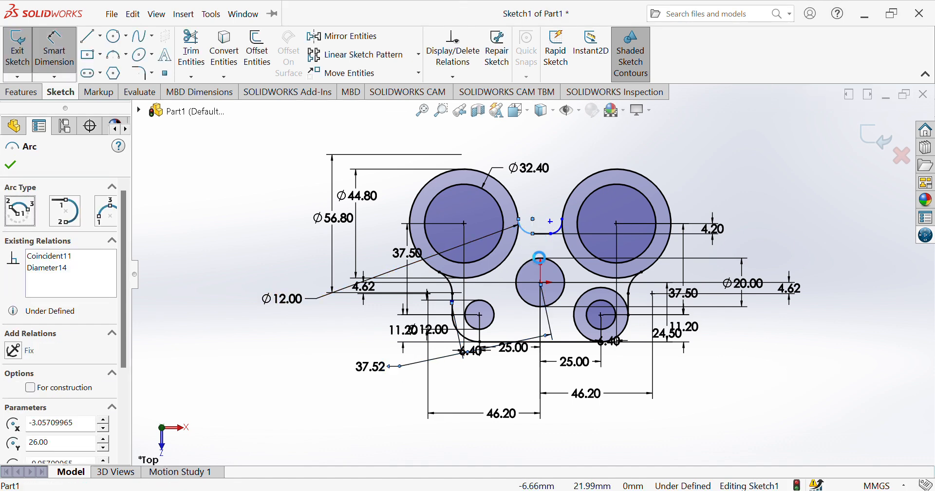
click(540, 282)
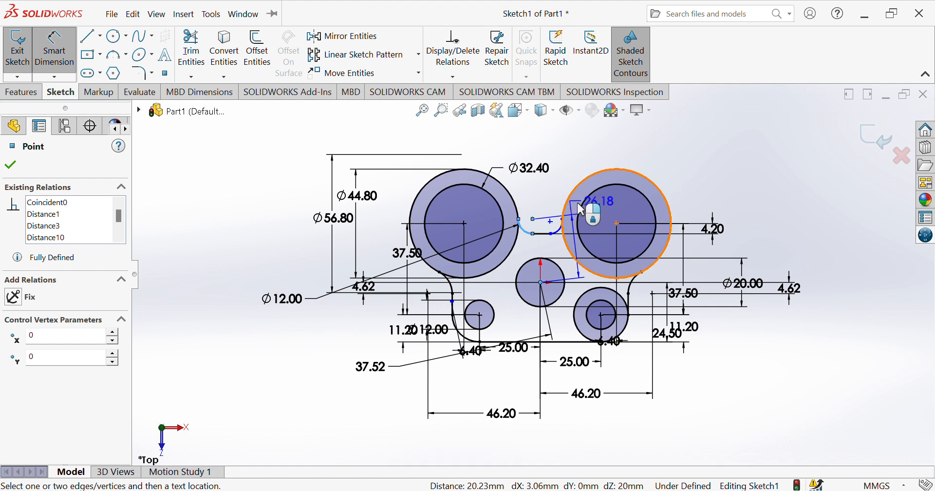
click(704, 170)
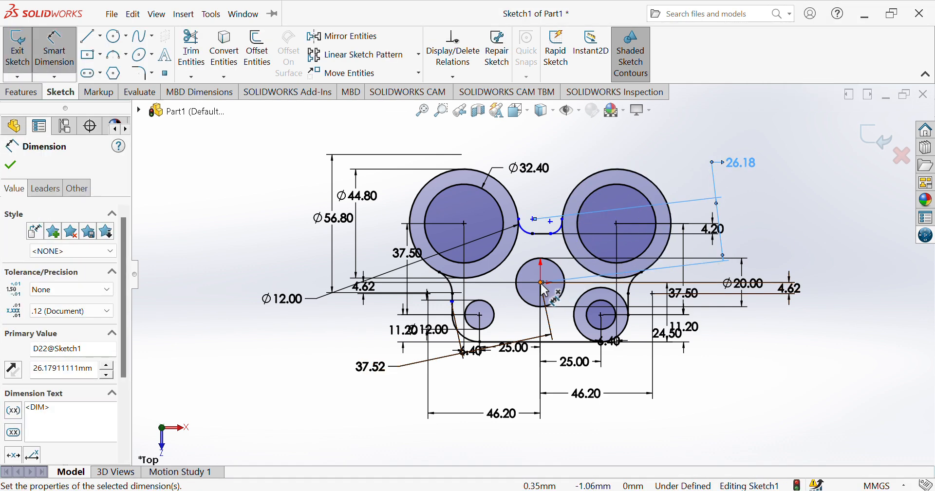
key(Escape)
drag(542, 283, 540, 283)
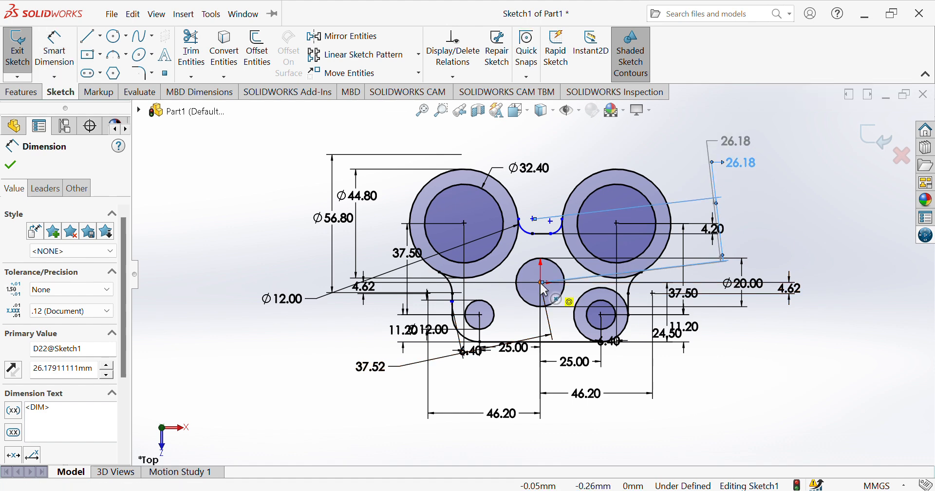
click(541, 282)
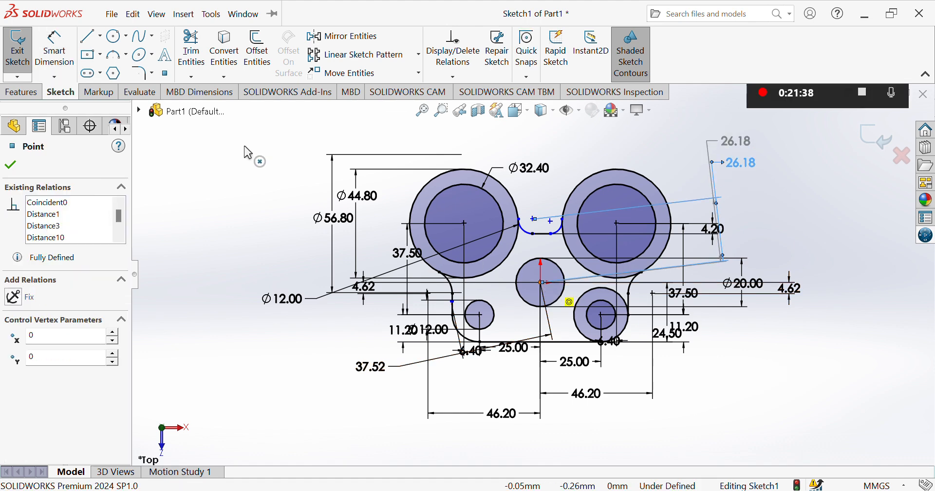
click(38, 42)
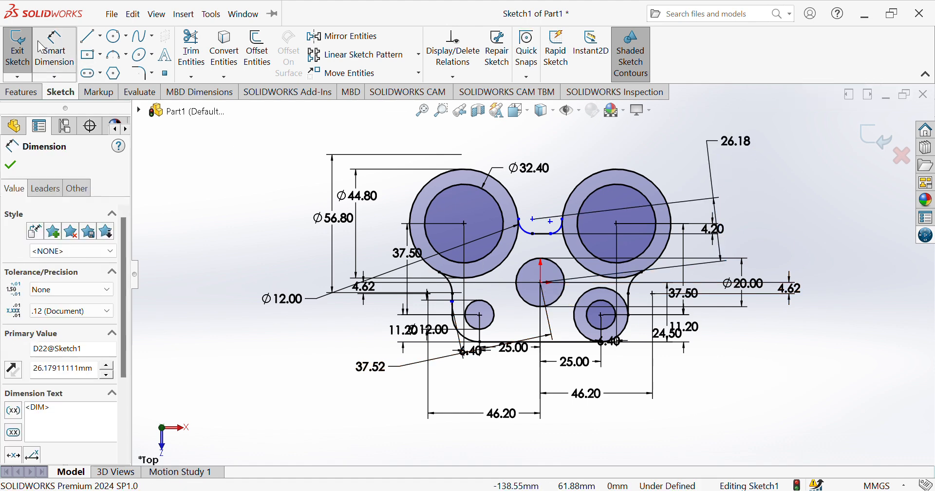
click(541, 283)
click(525, 232)
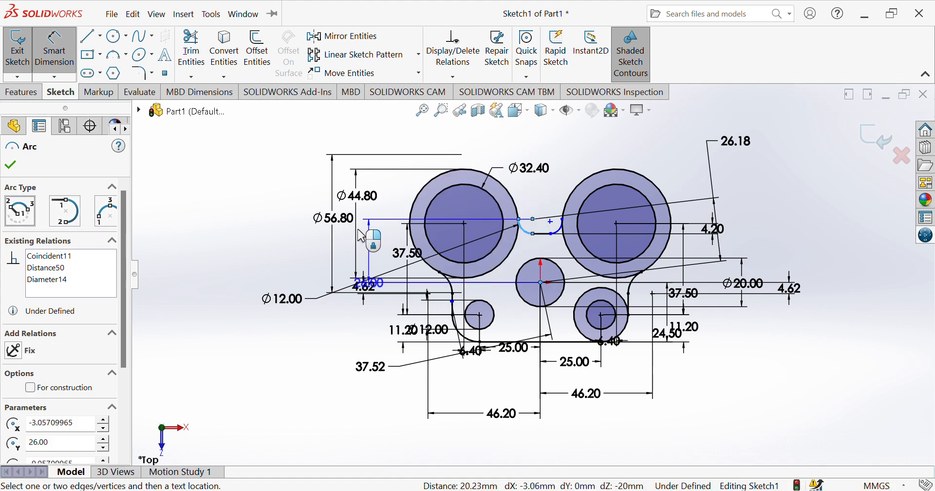
click(292, 232)
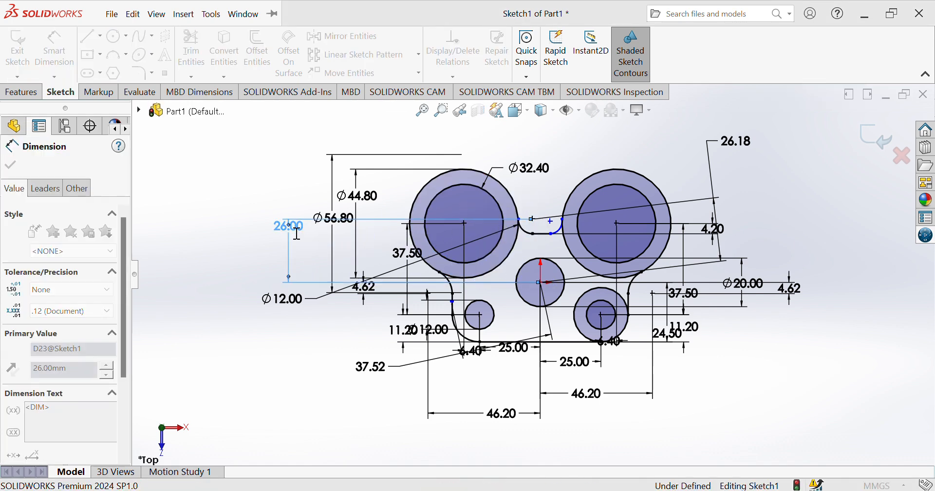
Add a 25.00 dimension and a 23.22 distance from the small slot arc to the centre hole
click(559, 229)
click(541, 282)
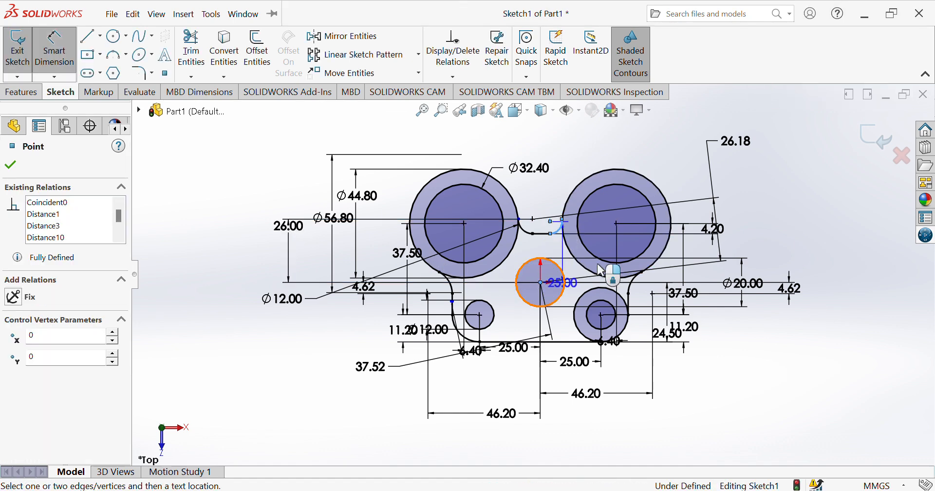
click(791, 259)
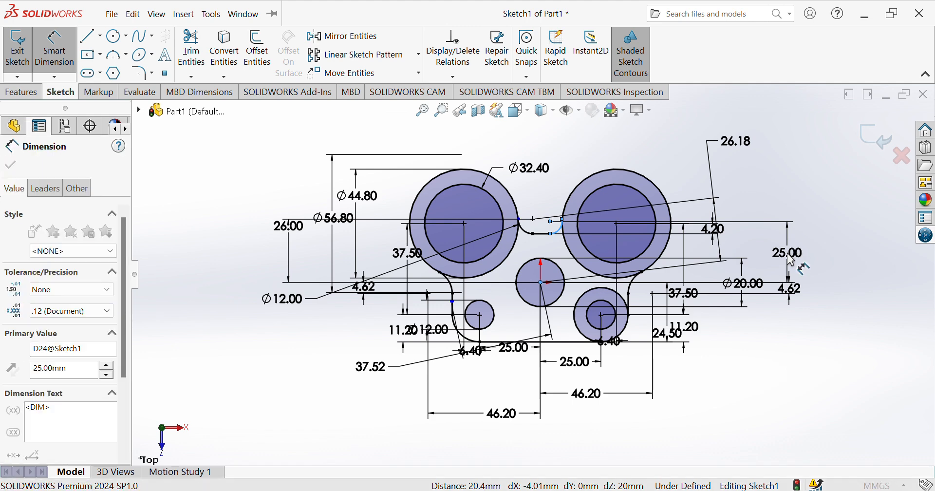
click(560, 229)
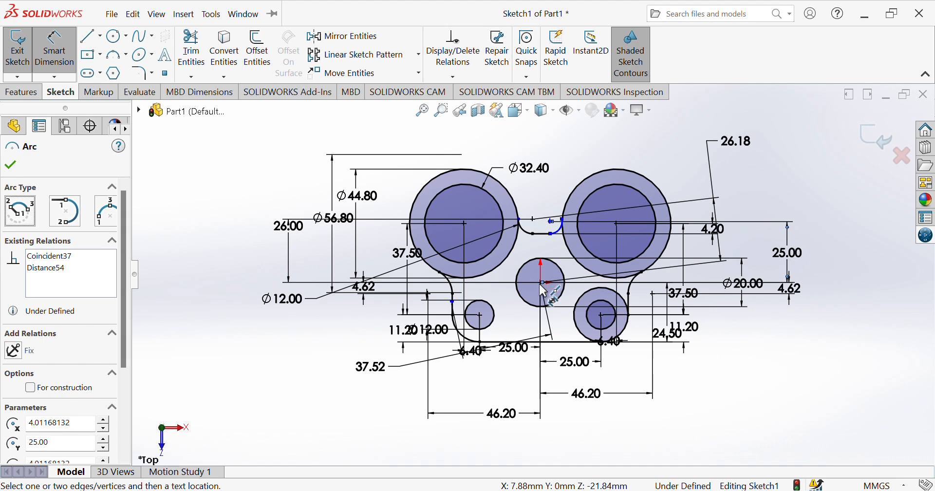
click(543, 286)
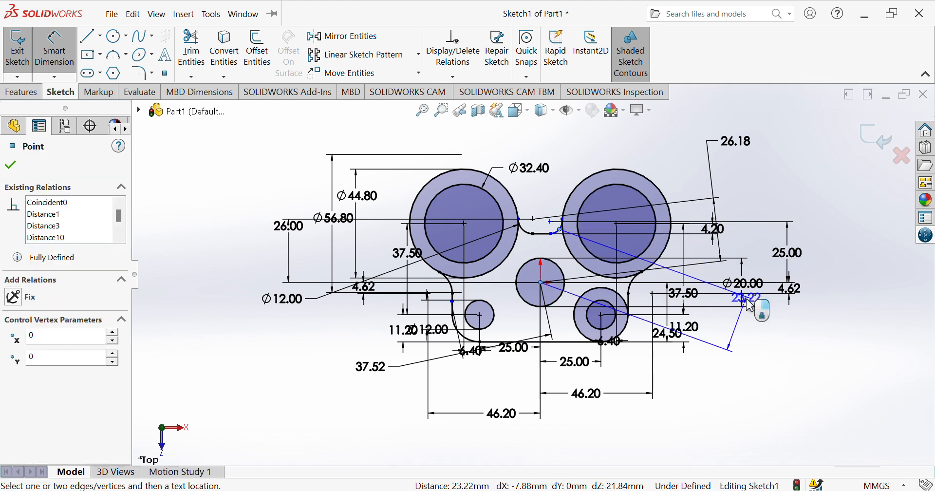
click(782, 335)
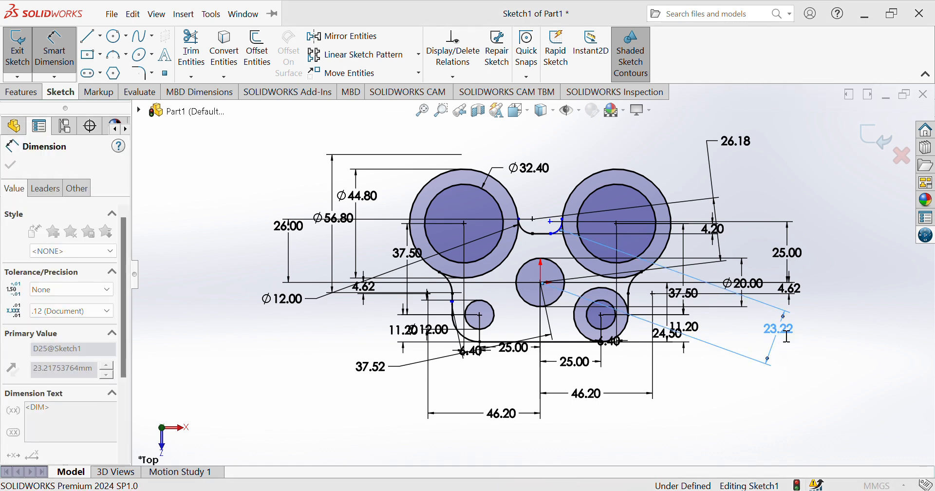
click(551, 222)
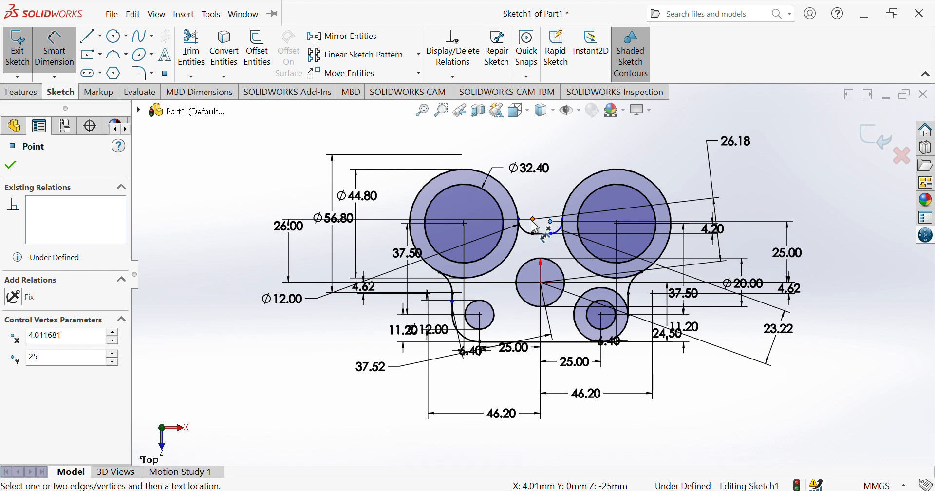
click(533, 219)
Delete the stray 7.07 width dimension and add a 25.00 vertical from the centre to the slot arc
click(548, 185)
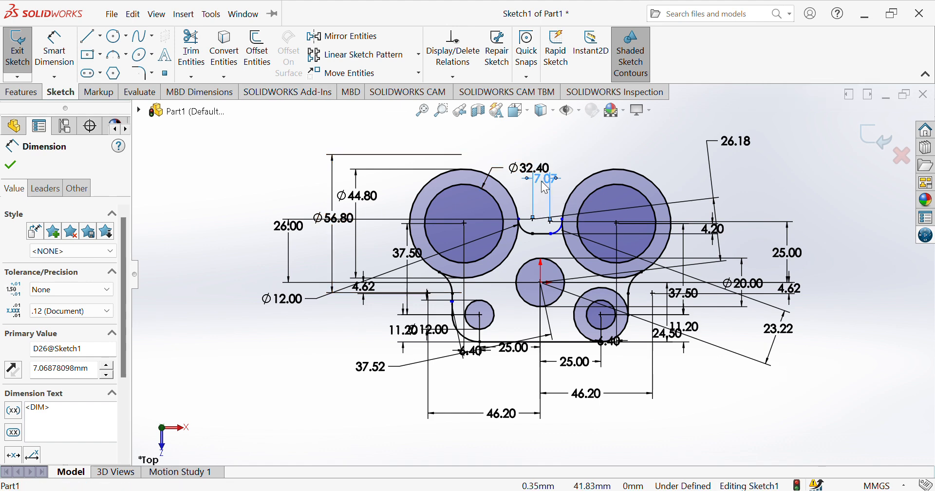
key(Delete)
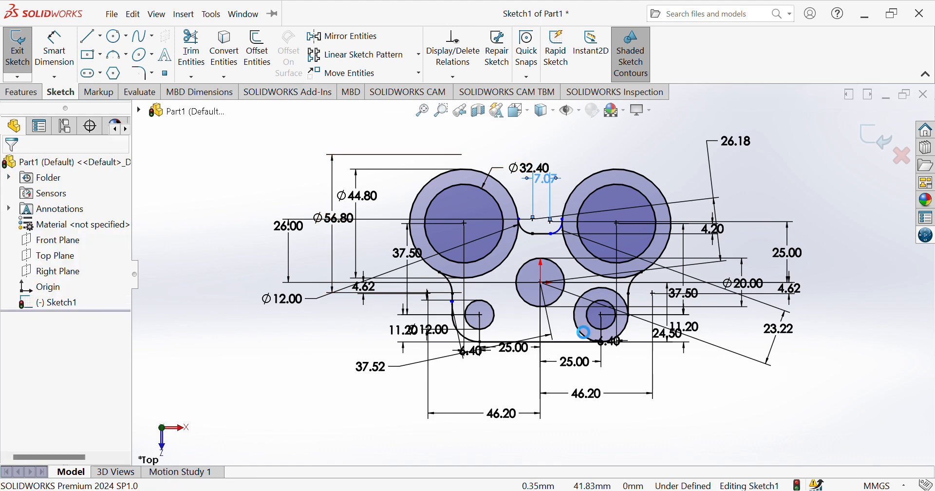
click(55, 49)
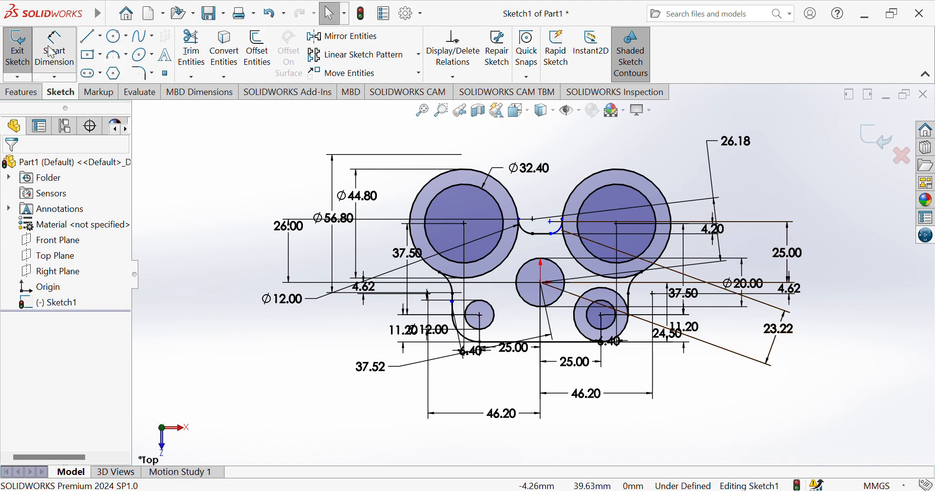
click(541, 283)
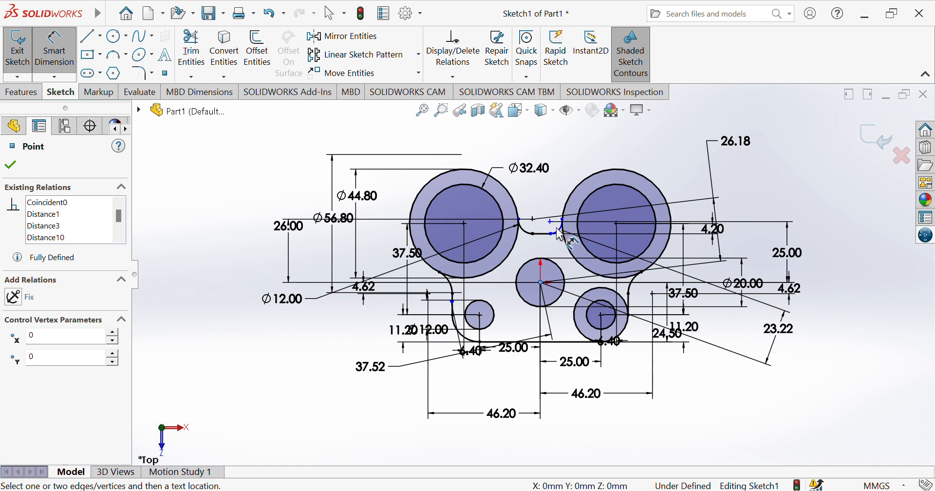
click(560, 236)
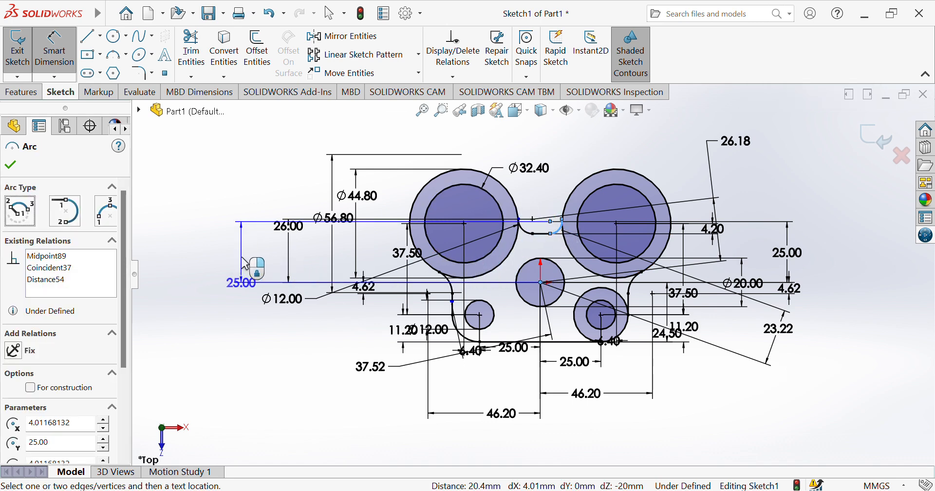
click(245, 258)
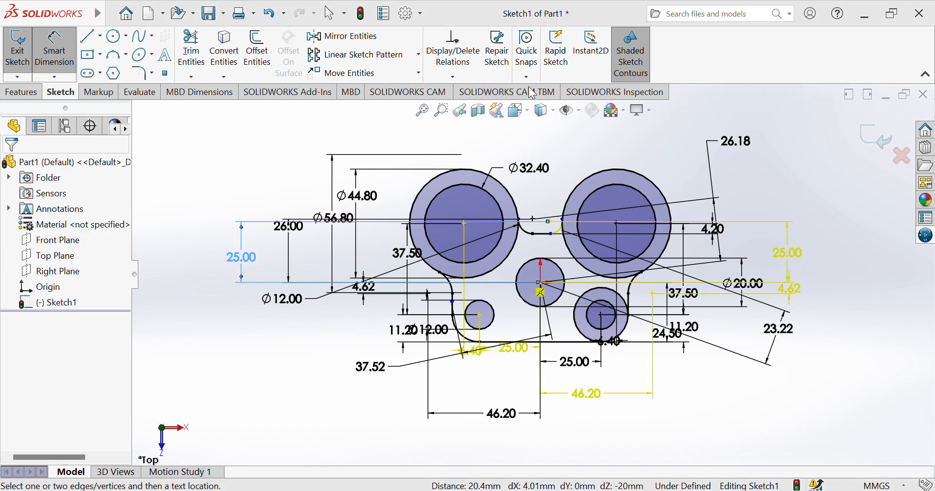
key(Escape)
click(550, 222)
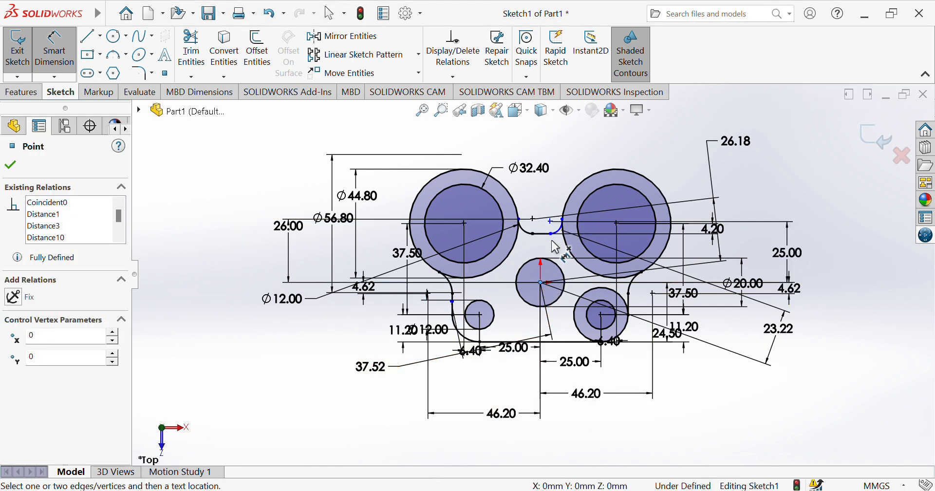
click(554, 237)
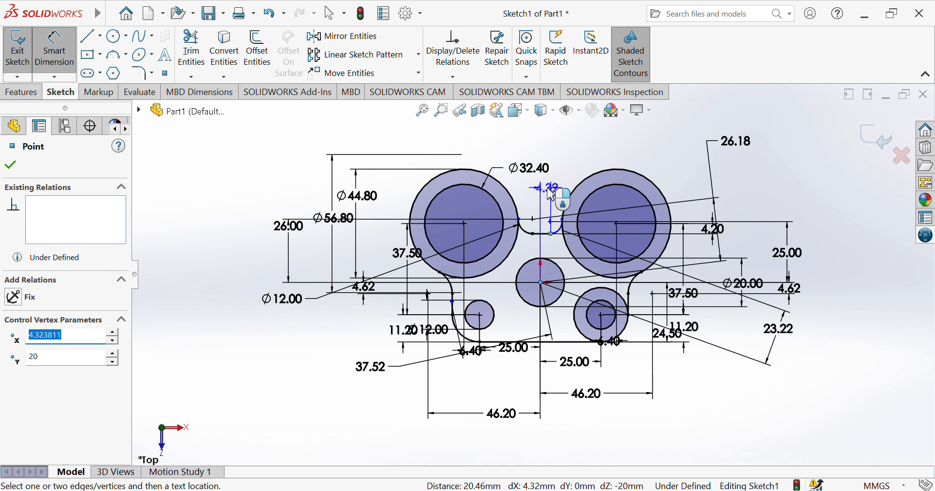
click(550, 194)
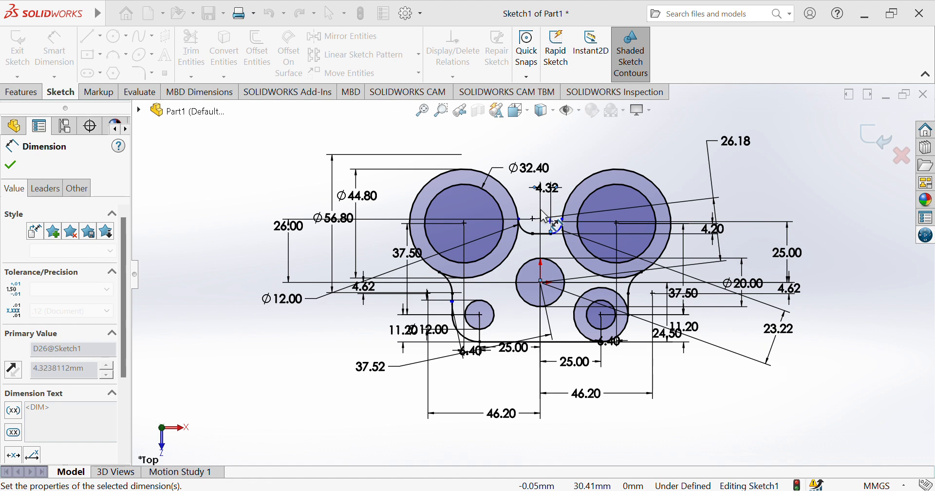
key(Escape)
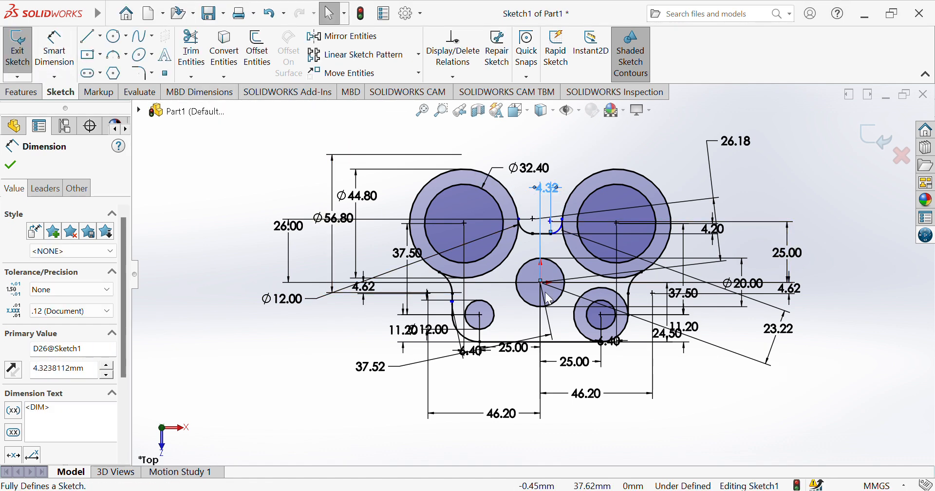
Add a 4.01 offset dimension from the slot arc endpoint to the sketch origin
click(54, 48)
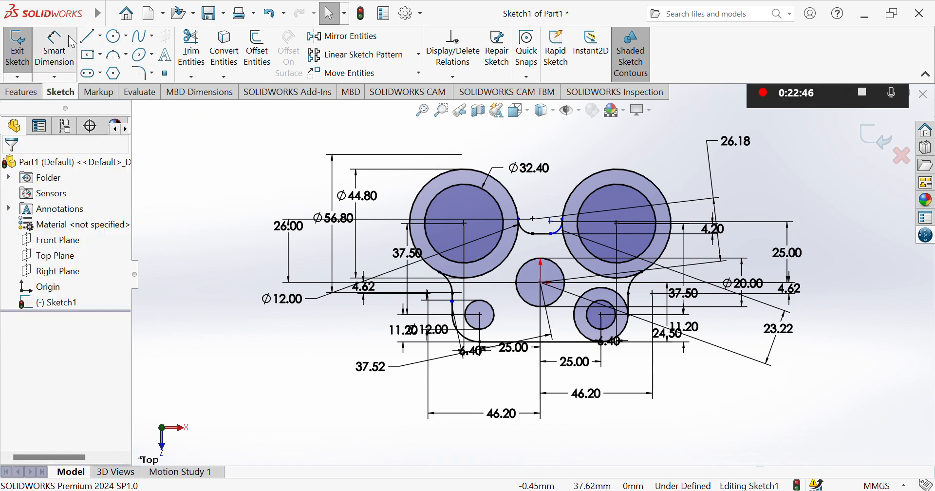
click(551, 222)
click(542, 283)
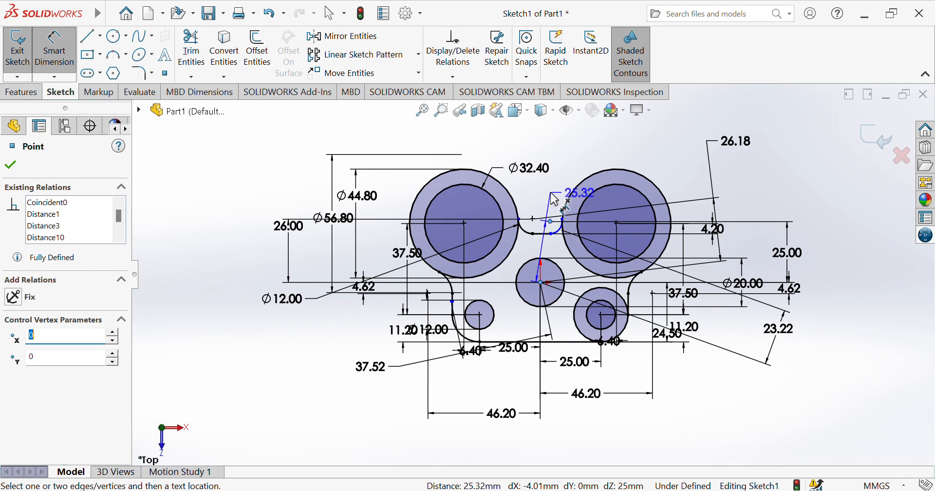
click(547, 197)
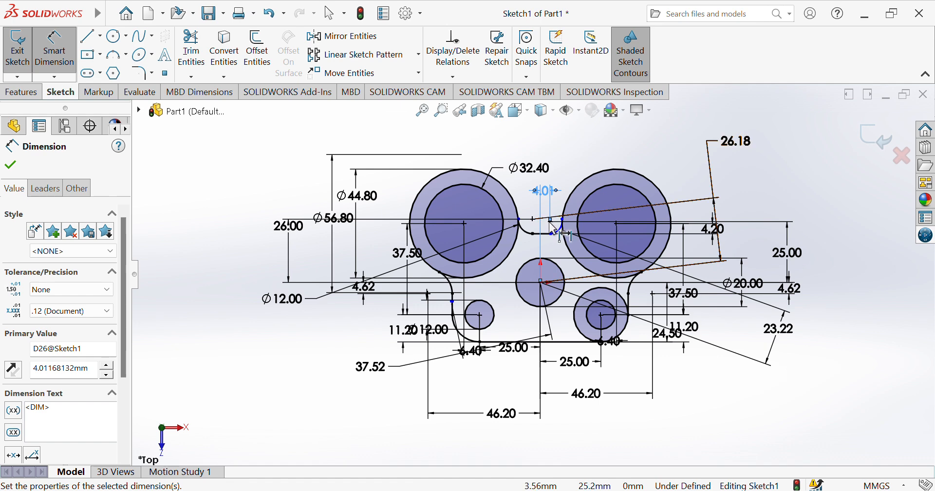
key(Escape)
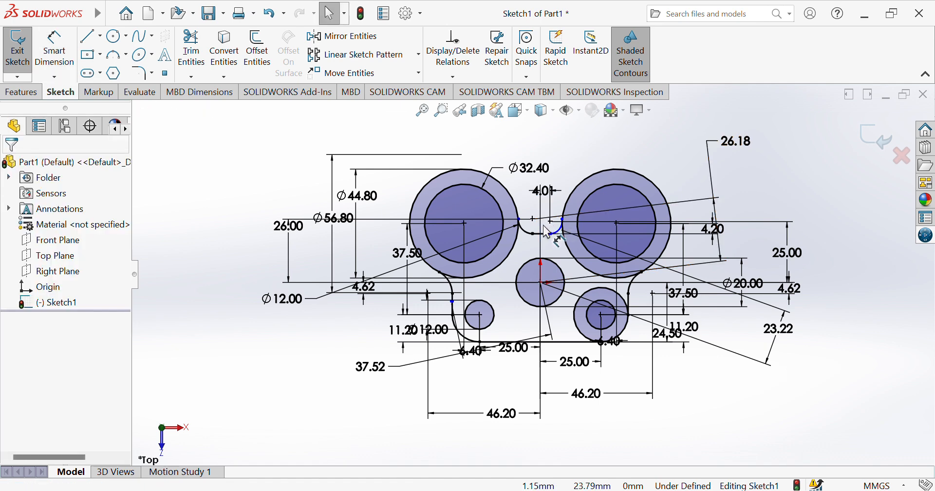
Give the small connecting arc between the rings an R5.00 radius dimension
click(54, 49)
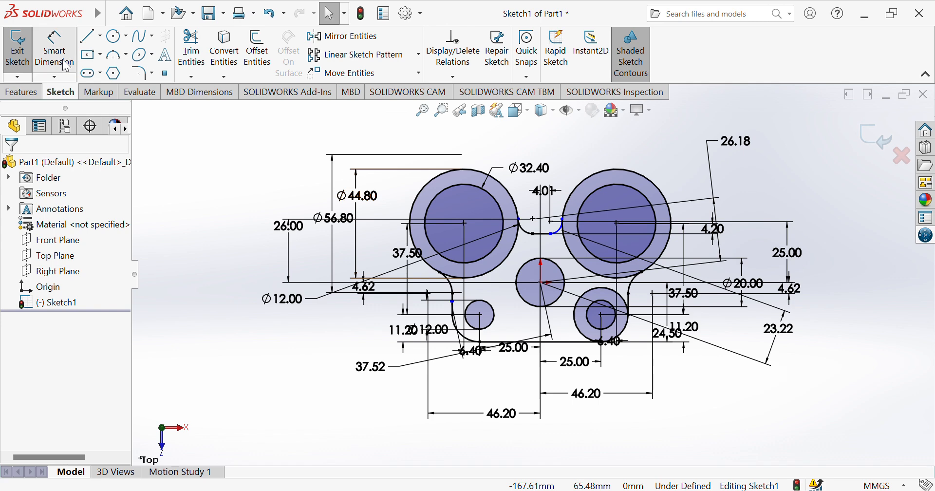
click(563, 233)
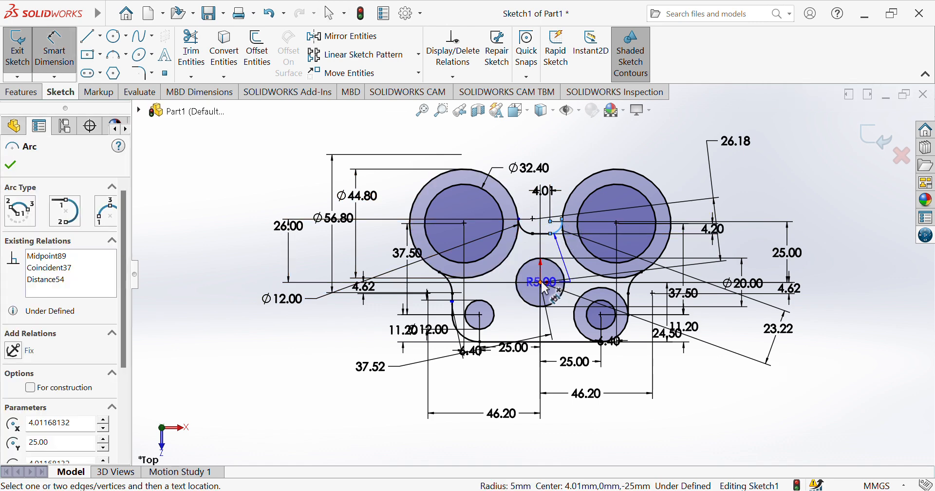
click(542, 282)
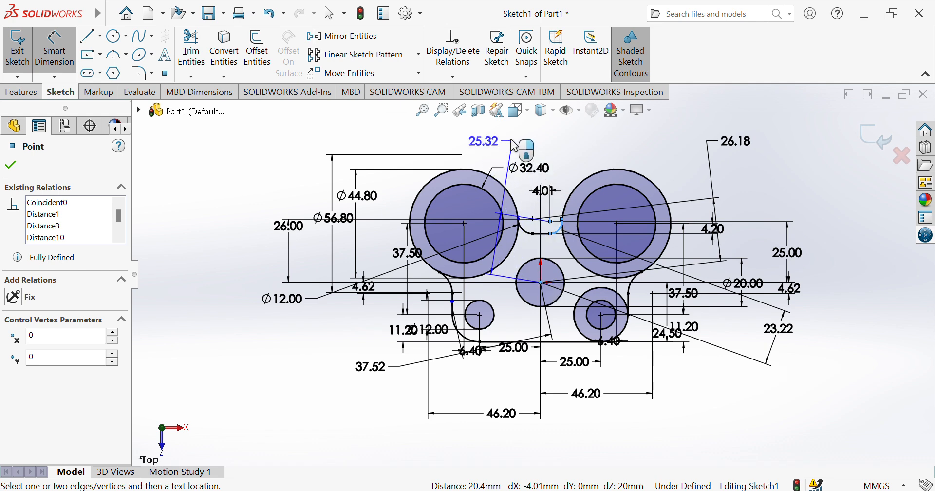
click(465, 141)
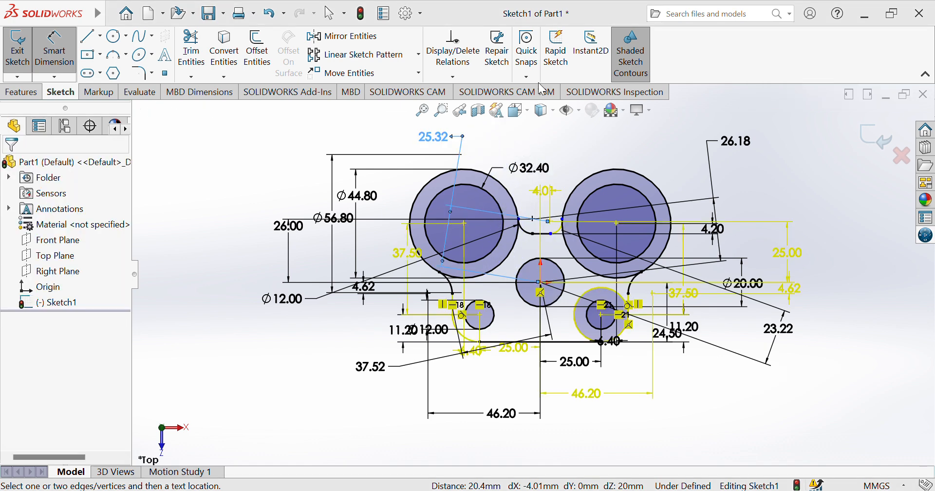
key(Escape)
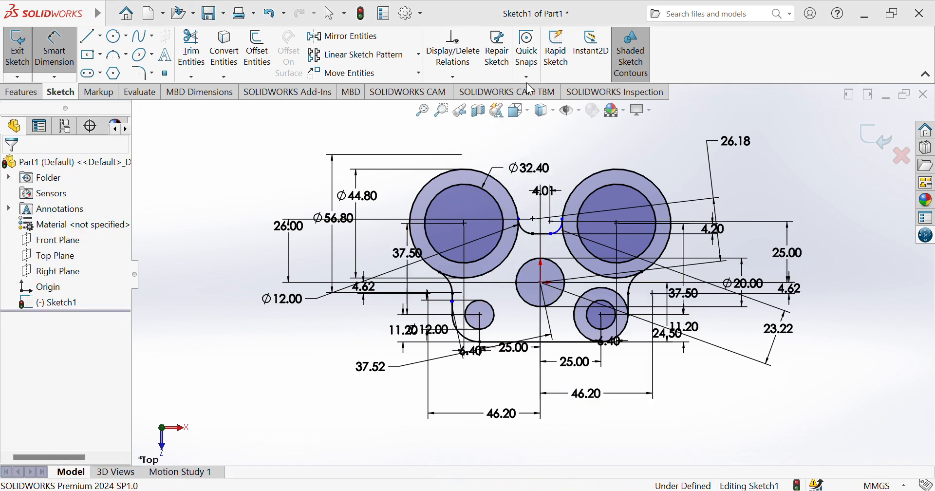
click(561, 233)
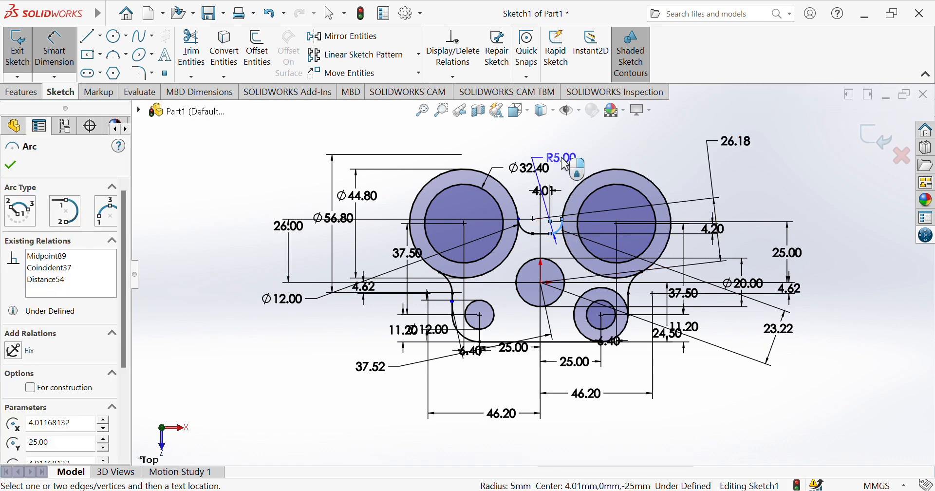
click(570, 163)
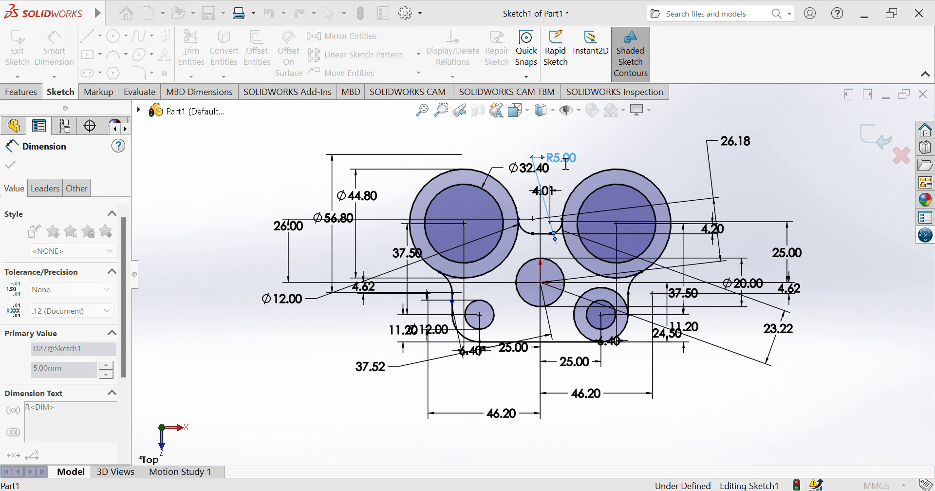
click(615, 136)
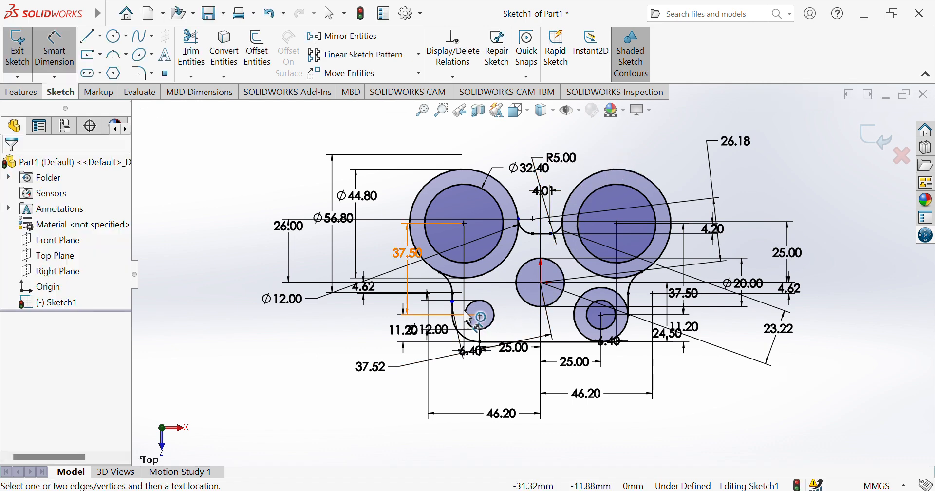
Add a 36.71 horizontal dimension and a 27.53 distance from sketch points to the centre hole's centre
click(457, 309)
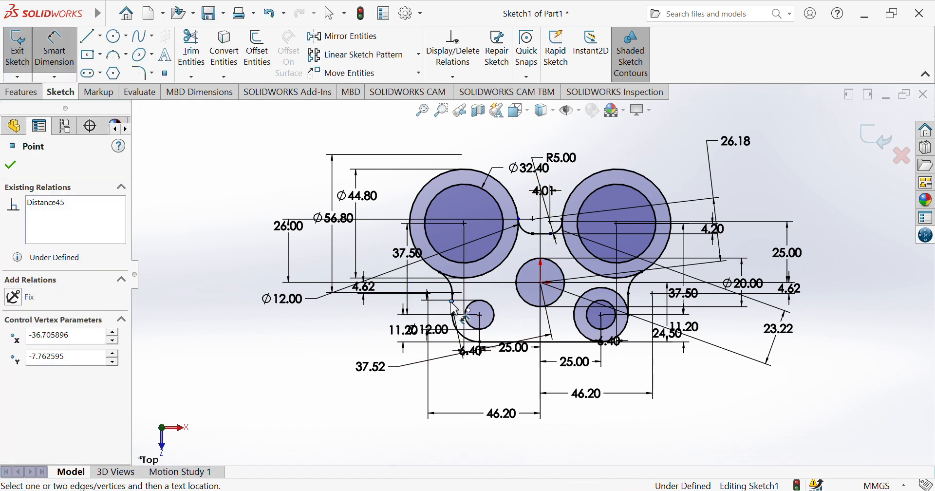
click(541, 283)
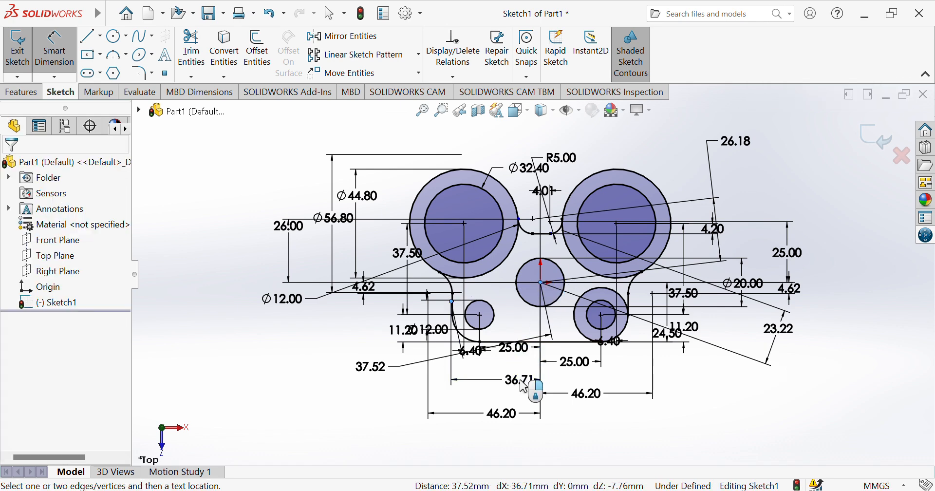
click(523, 386)
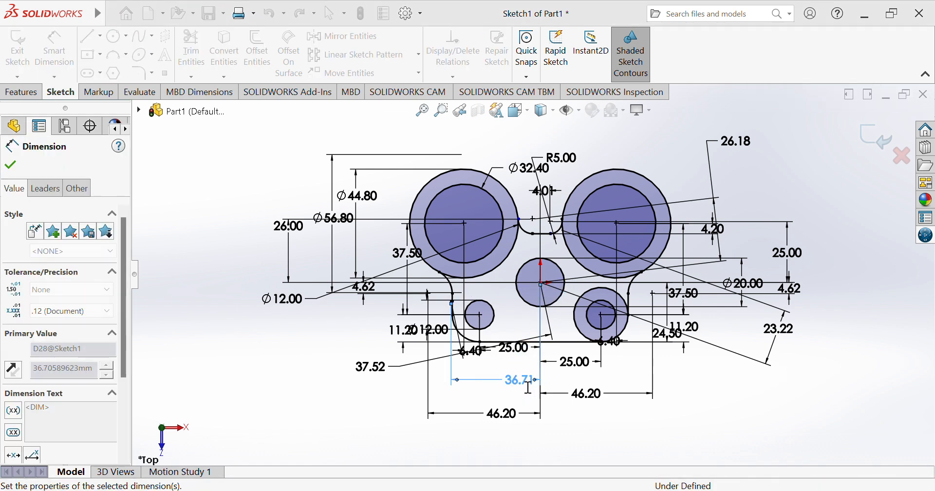
click(616, 420)
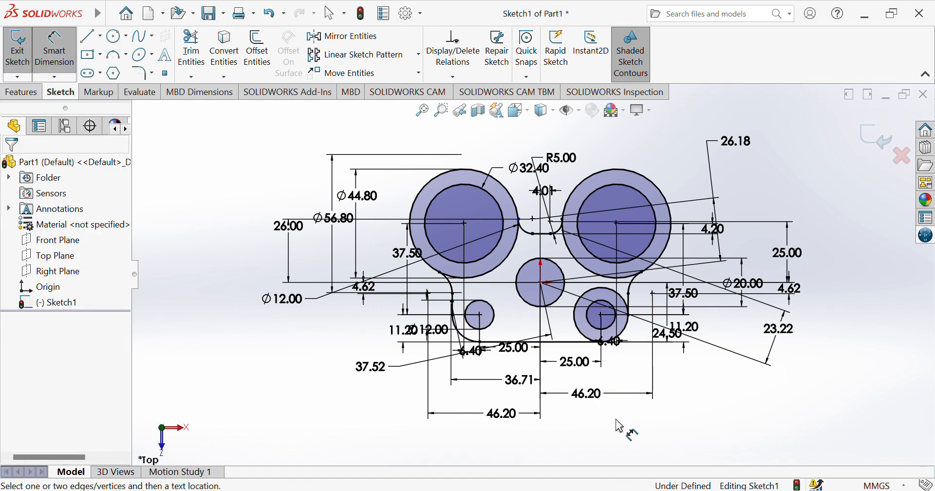
click(521, 222)
click(542, 283)
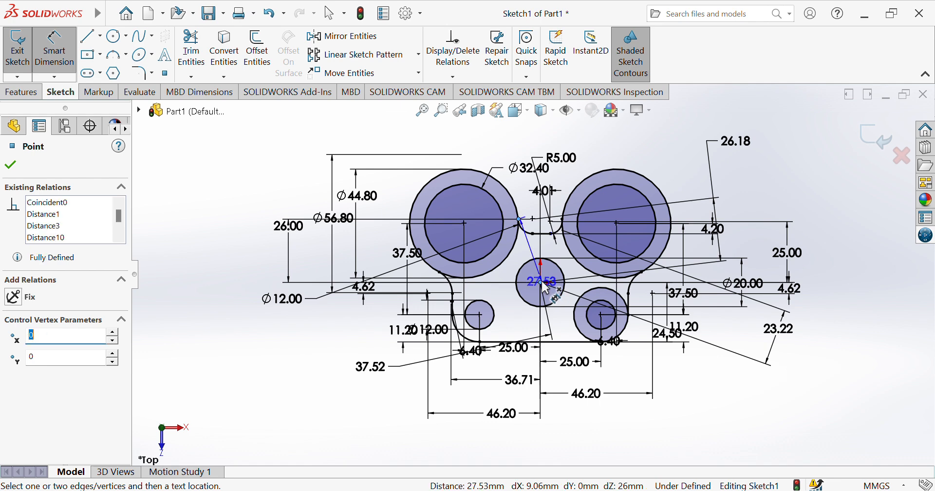
click(263, 398)
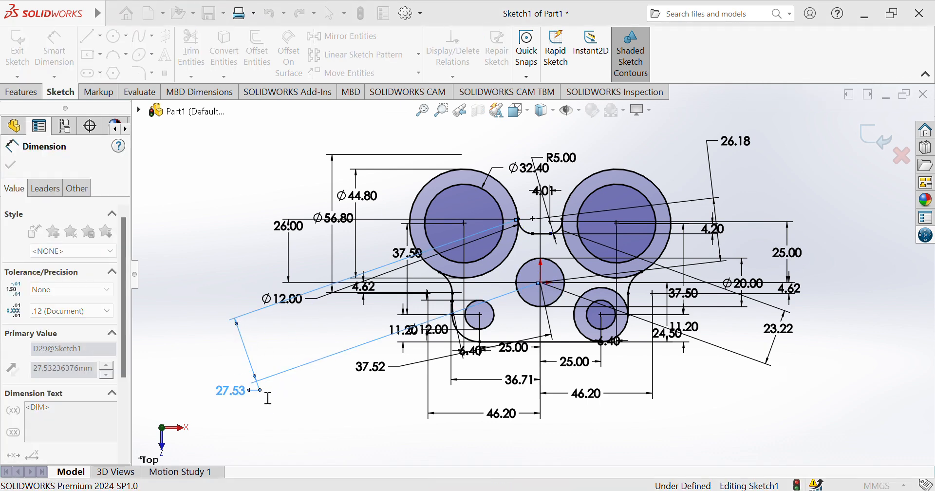
click(372, 392)
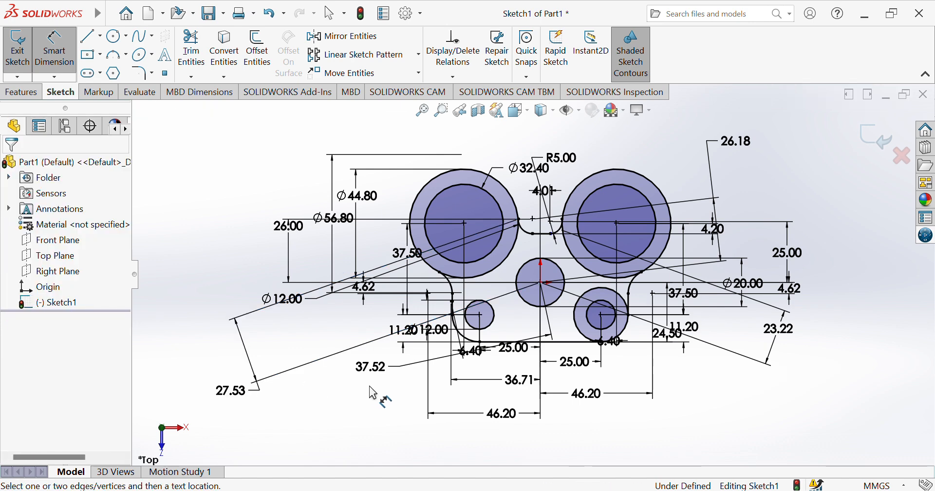
click(441, 110)
mouse_move(391, 136)
mouse_down()
mouse_move(433, 216)
mouse_move(560, 302)
mouse_move(724, 382)
mouse_up()
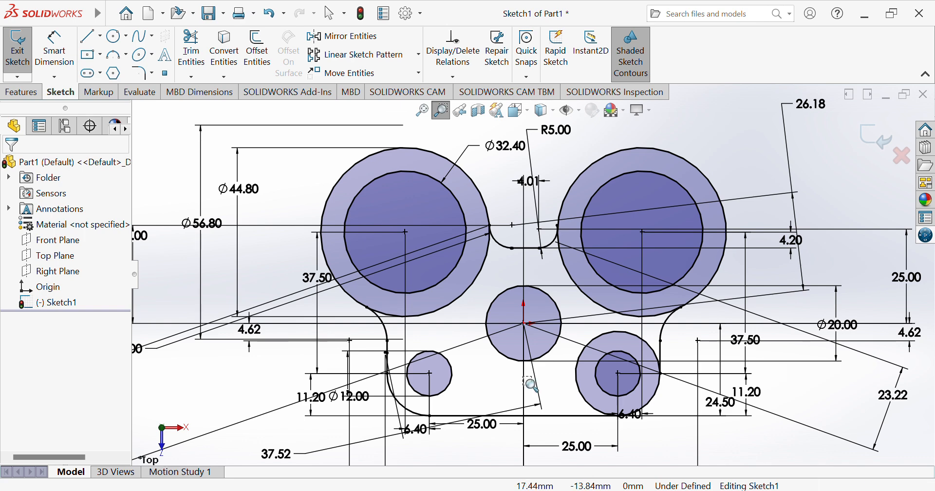
Trim the stray vertical line, both rings' inner arcs, and the circle around the lower-right hole
click(195, 54)
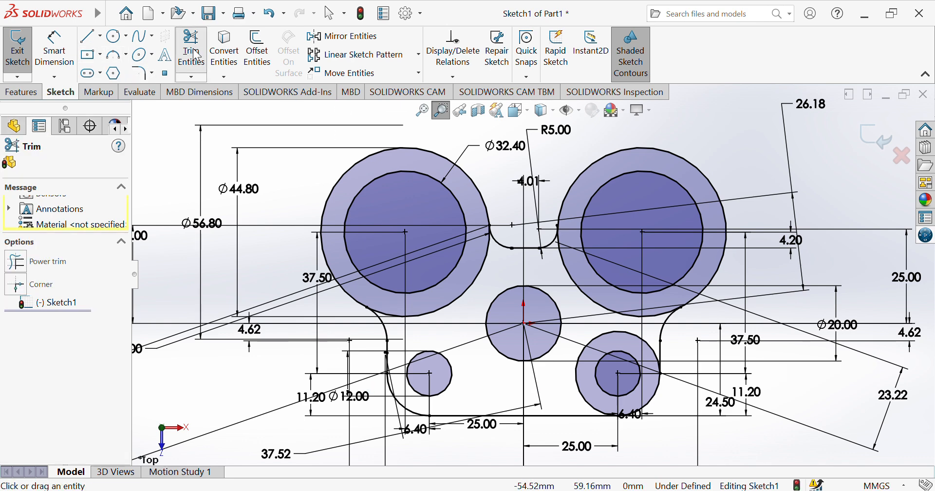
click(385, 355)
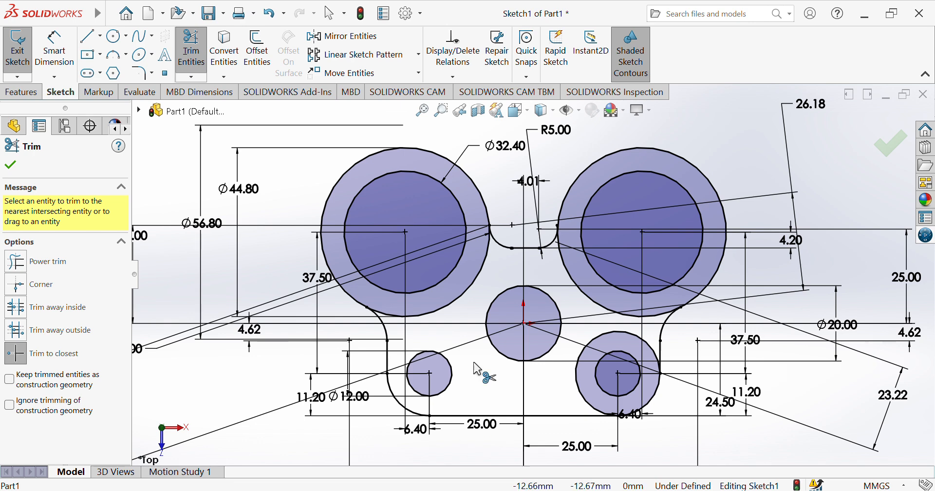
click(447, 312)
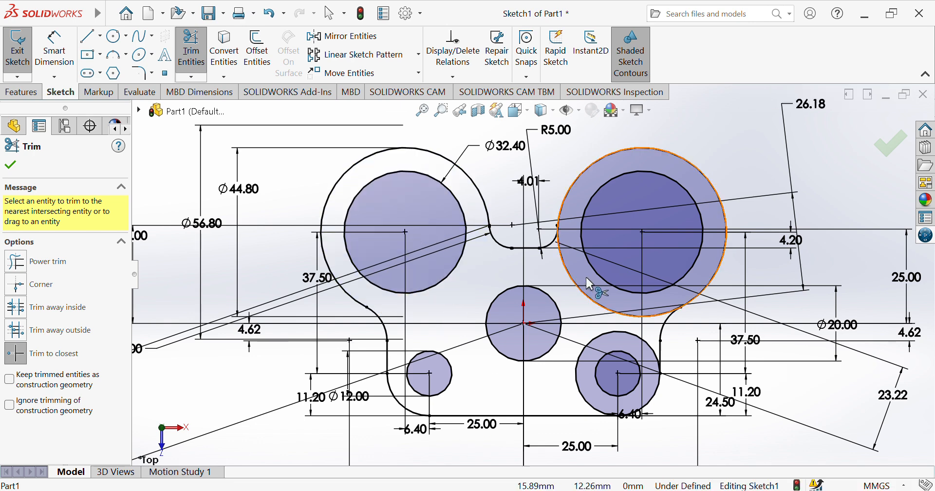
click(586, 302)
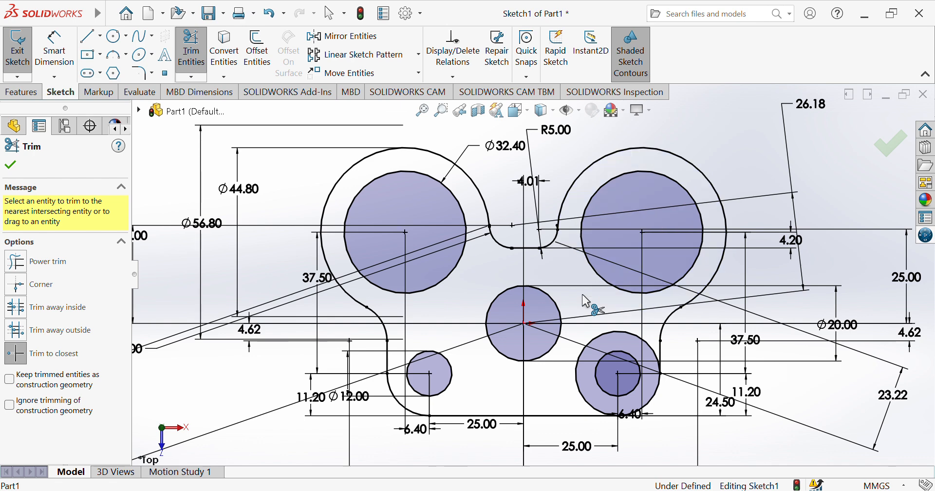
click(599, 338)
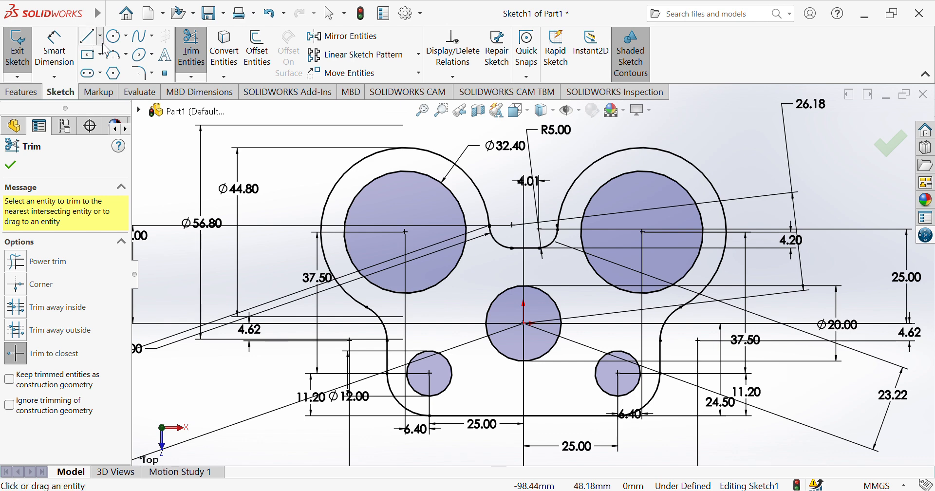
Draw a horizontal midpoint line at the left hole's top and dimension its half-length to 5.00
click(90, 36)
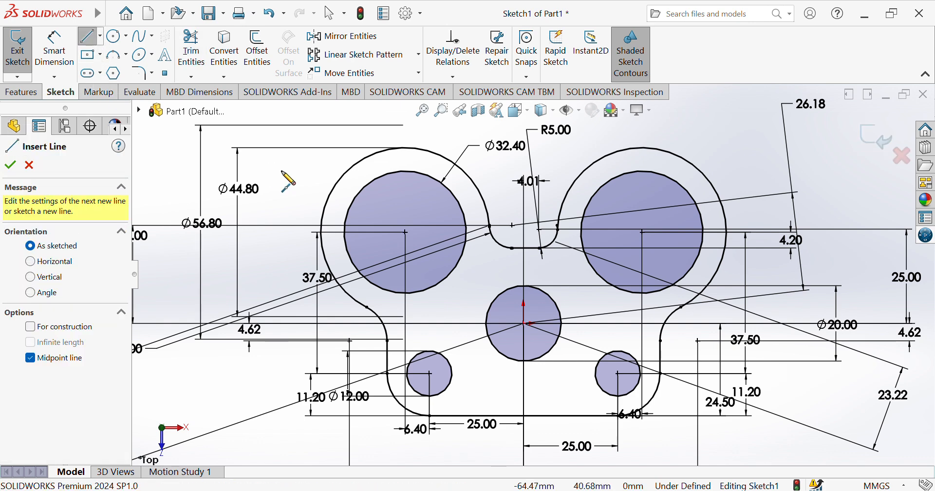
click(406, 188)
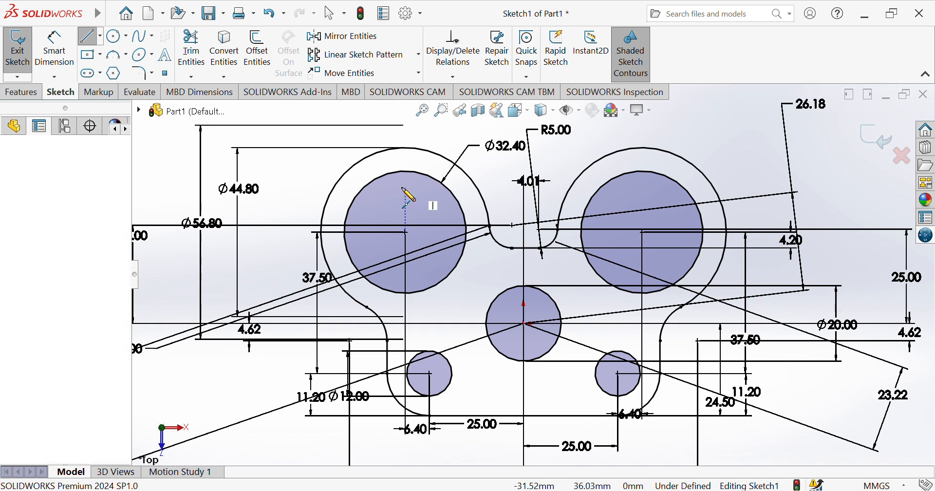
click(376, 188)
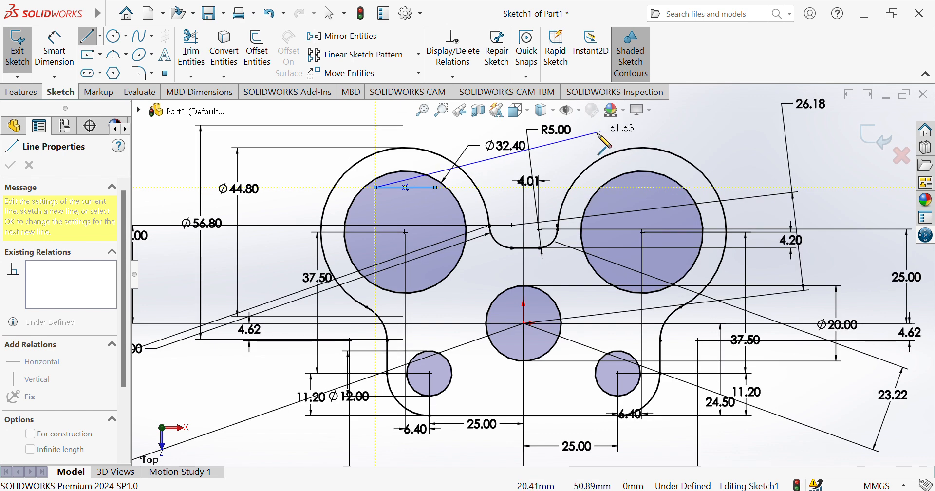
key(Escape)
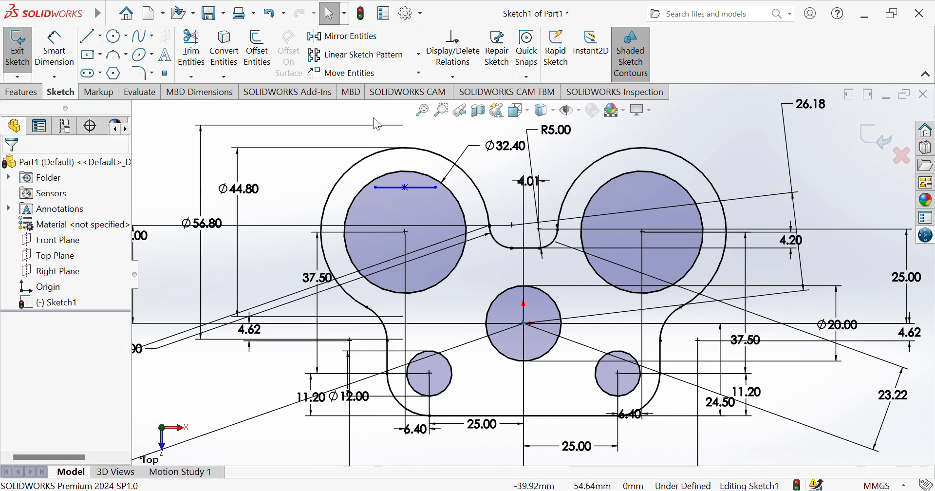
click(54, 49)
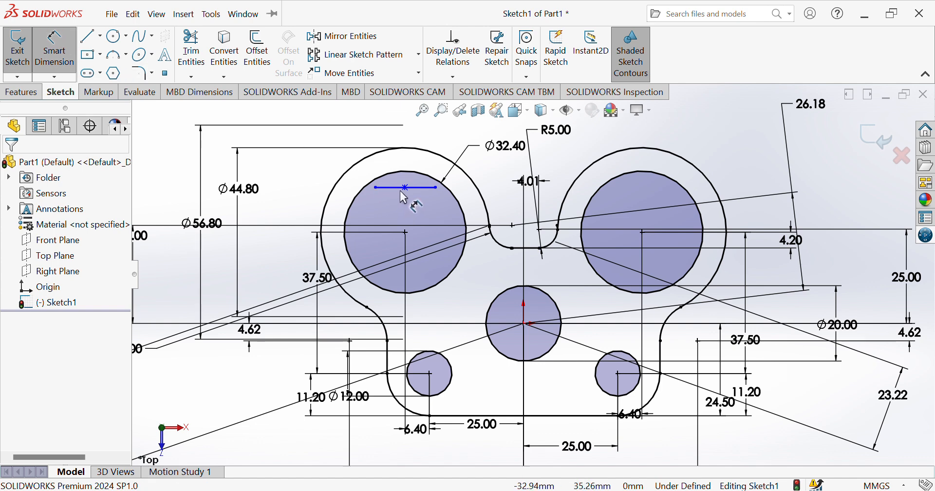
click(377, 189)
click(375, 189)
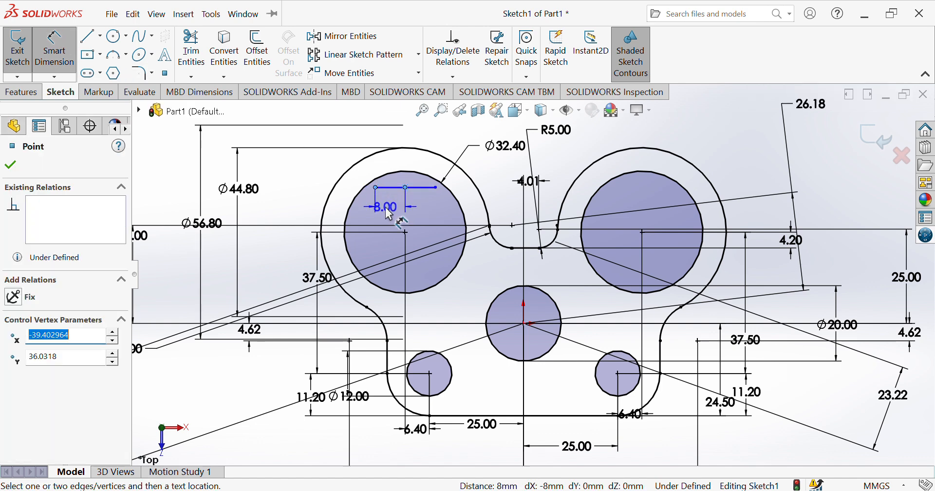
click(390, 214)
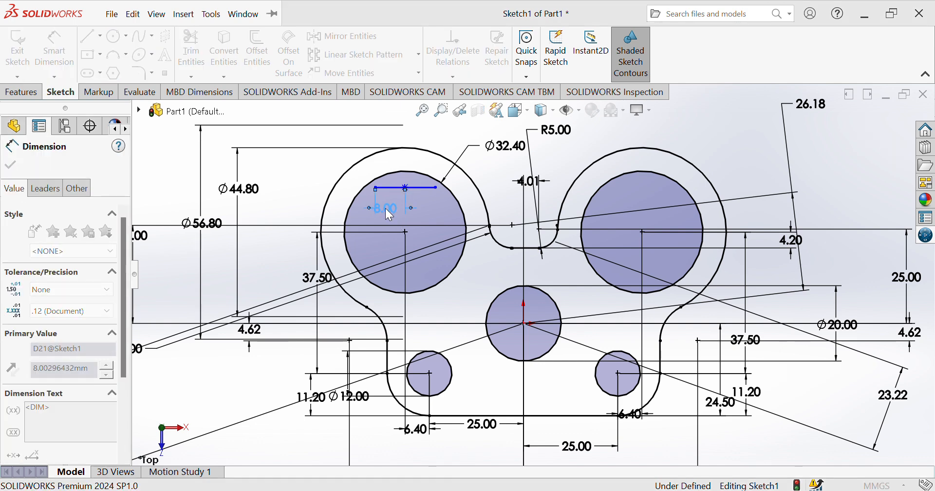
text(5)
key(Return)
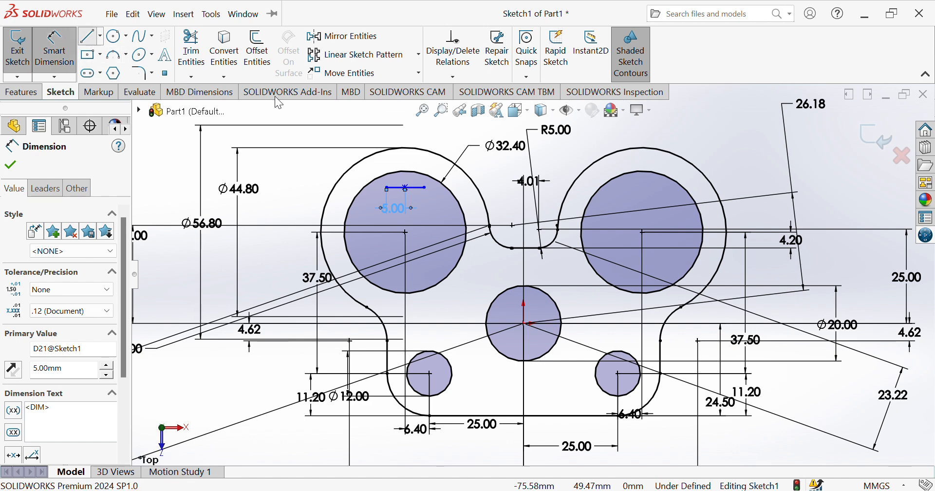
Draw a matching midpoint line in the right circle and dimension it to 5.00
click(88, 37)
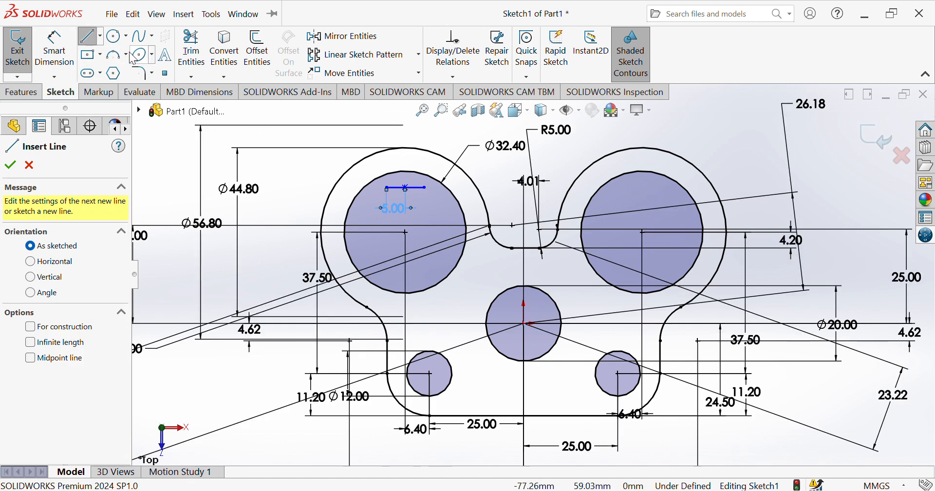
click(100, 36)
click(103, 61)
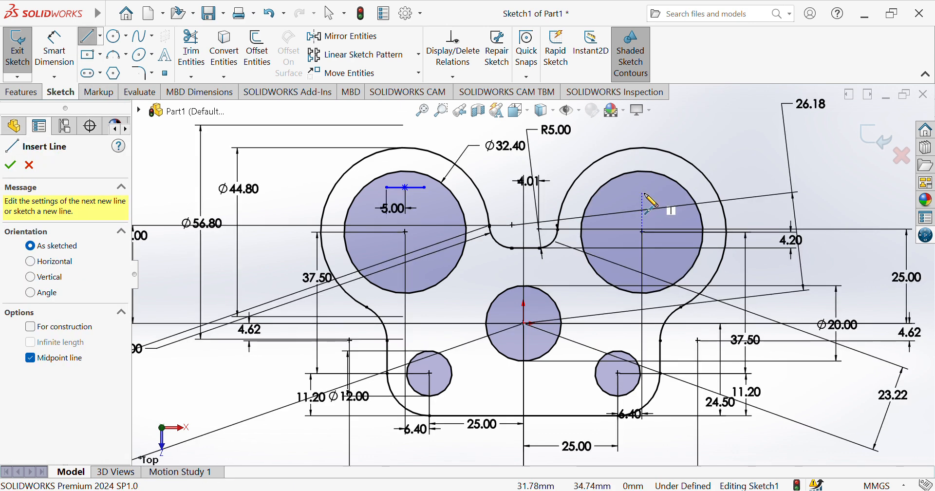
click(643, 192)
click(613, 192)
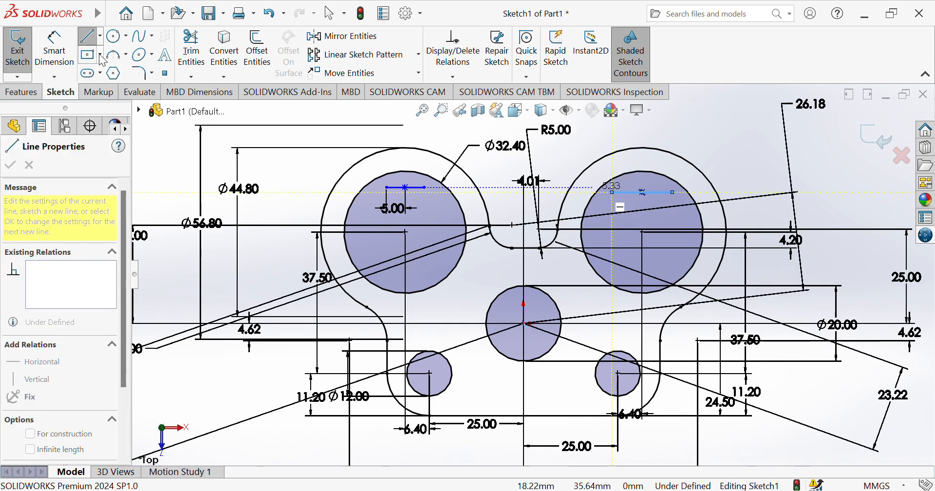
click(54, 49)
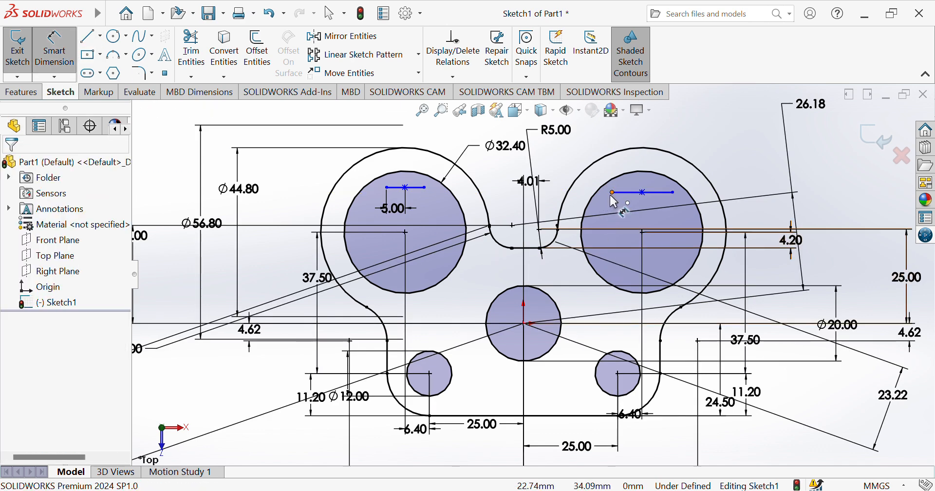
click(644, 193)
click(642, 193)
click(630, 220)
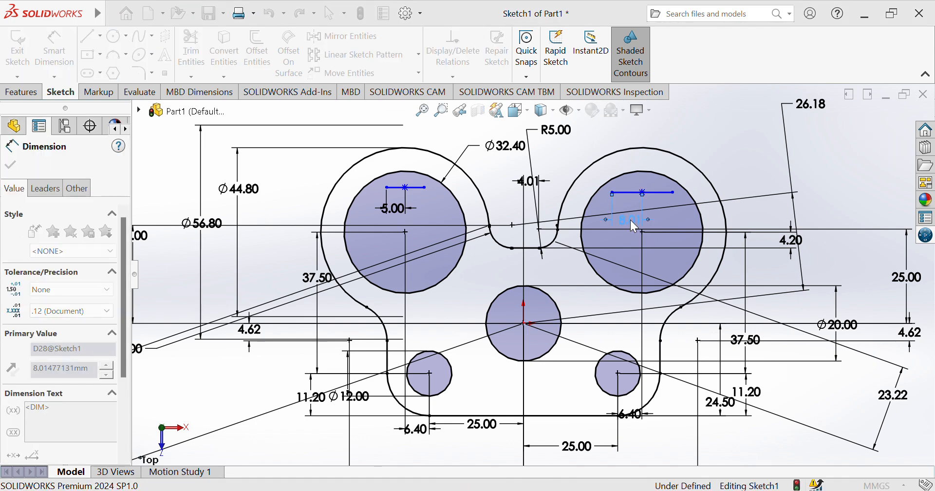
text(5)
key(Return)
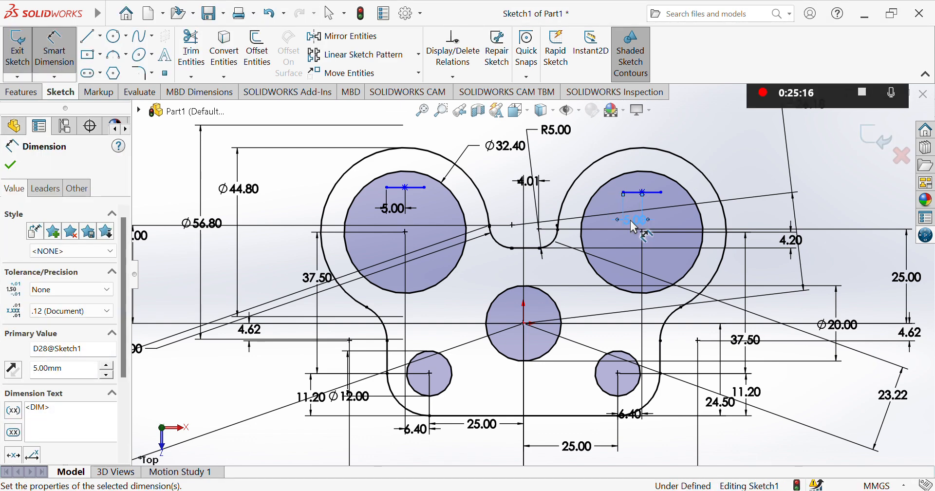
Draw rectangular slot outlines rising from both lines up past the top of each ring
click(90, 37)
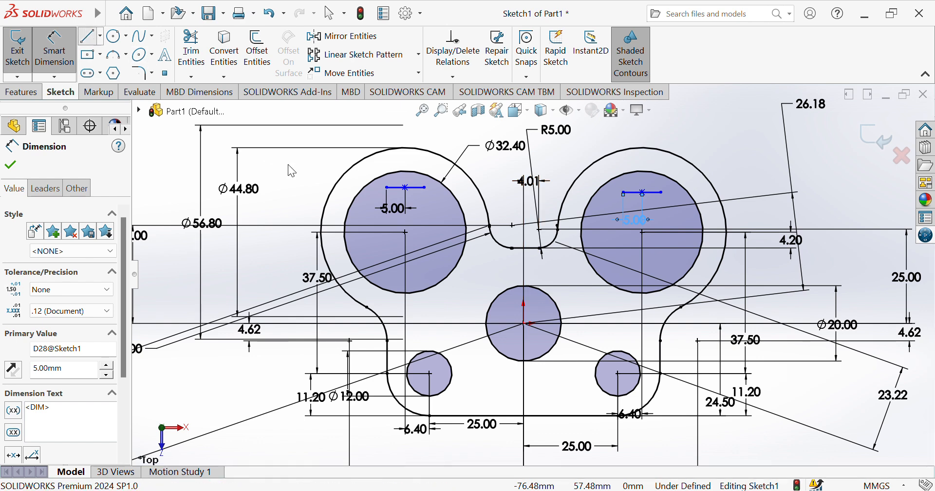
click(387, 187)
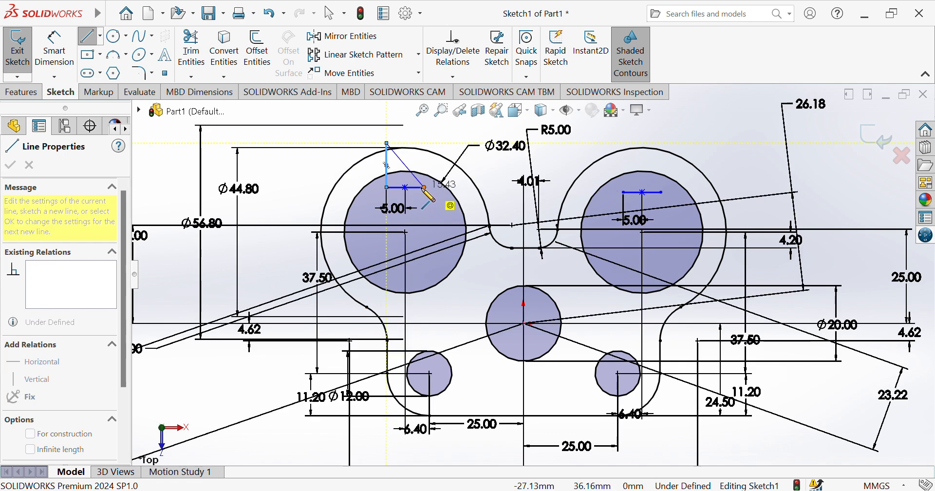
click(387, 143)
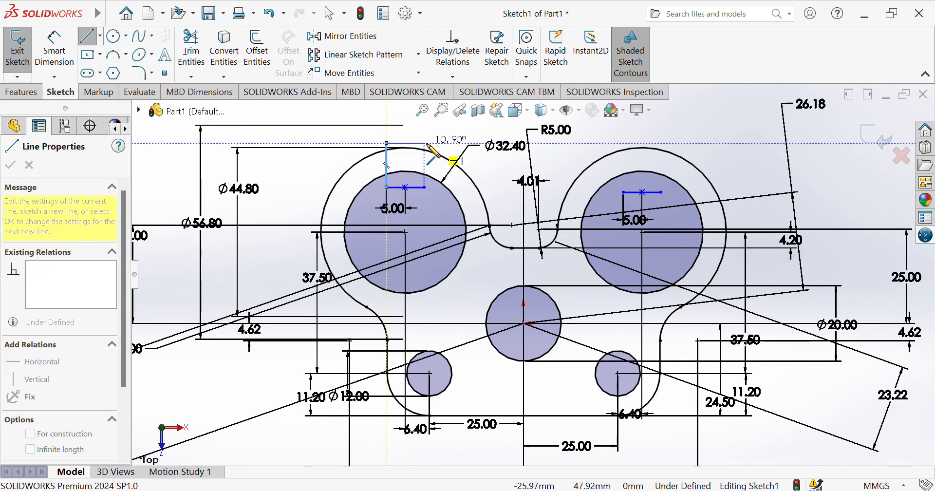
click(424, 143)
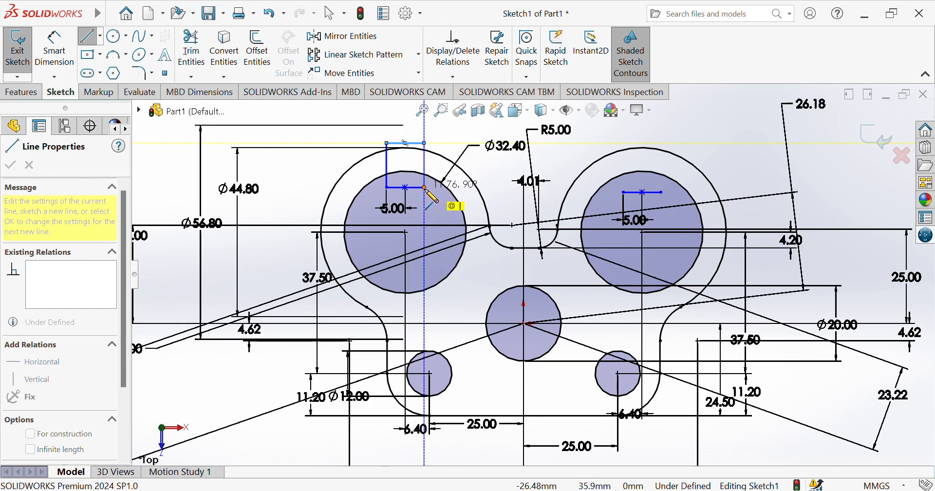
click(425, 187)
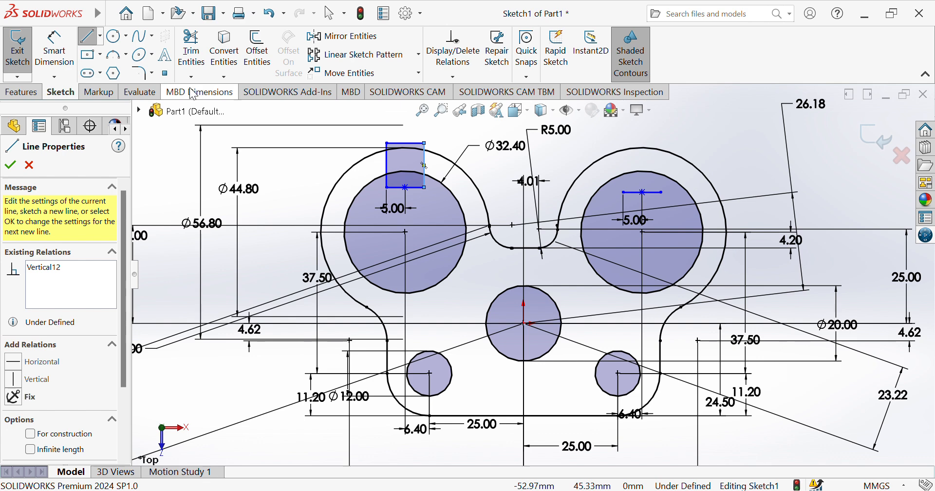
click(96, 41)
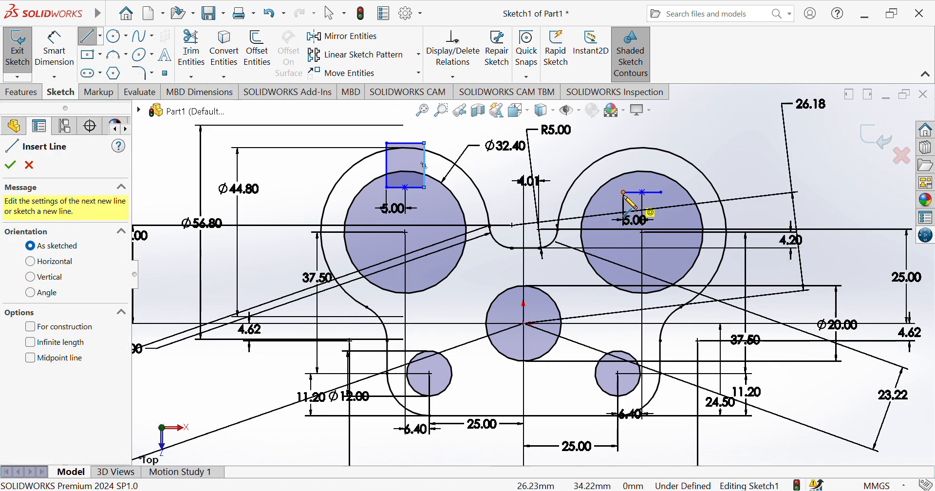
click(623, 192)
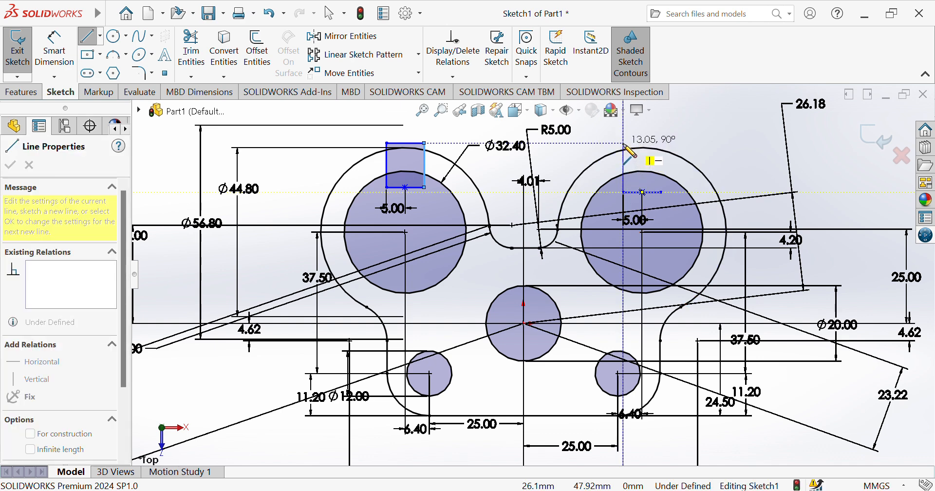
click(623, 143)
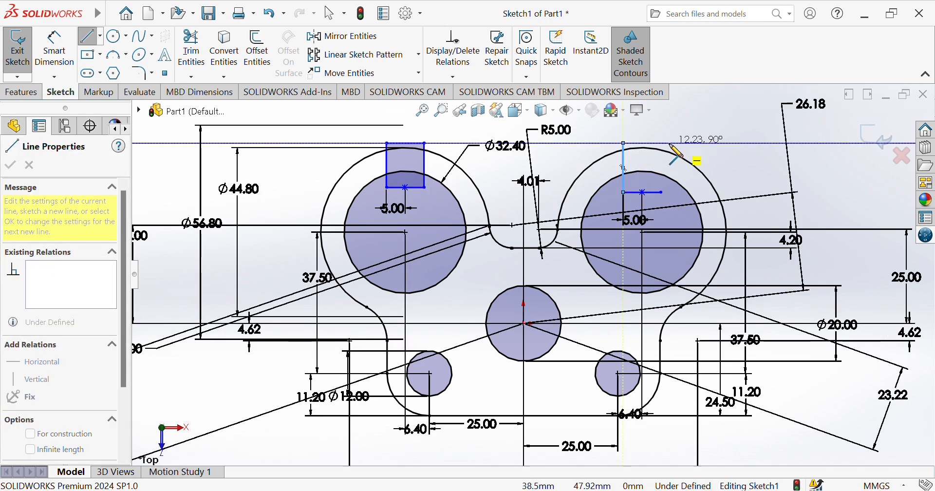
click(660, 143)
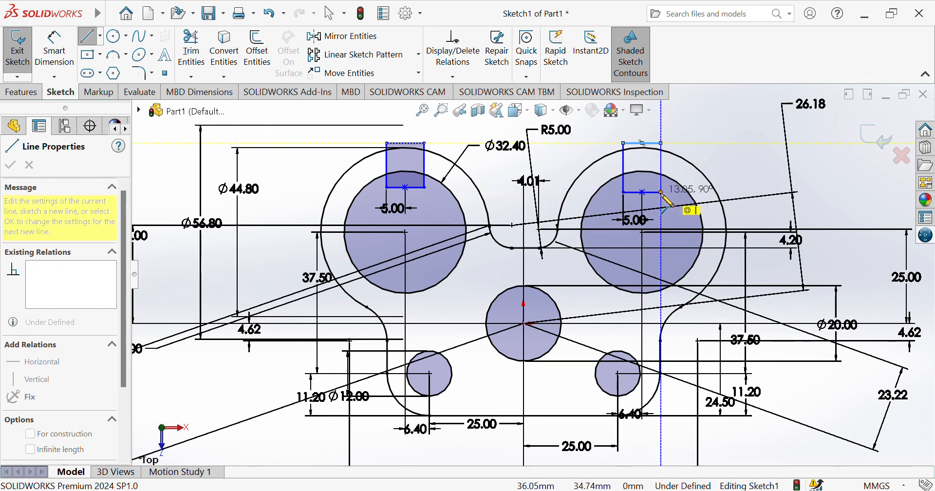
click(661, 192)
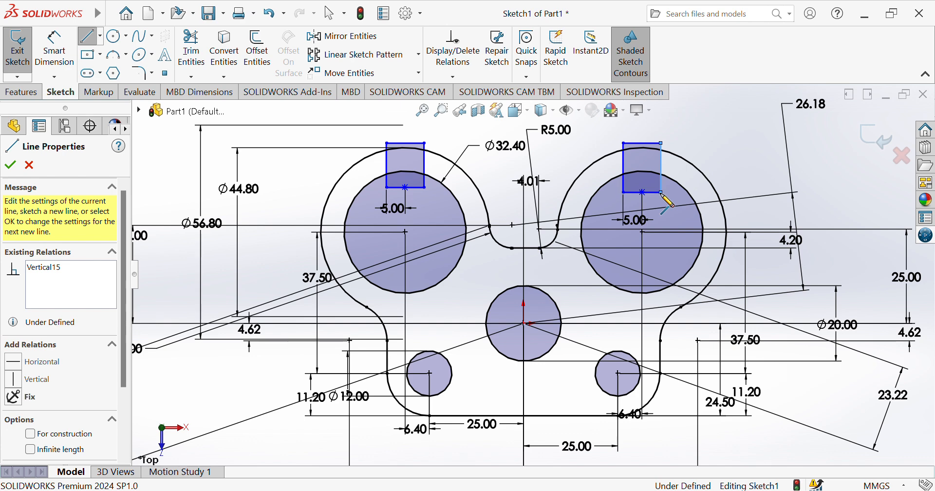
key(Escape)
key(Escape)
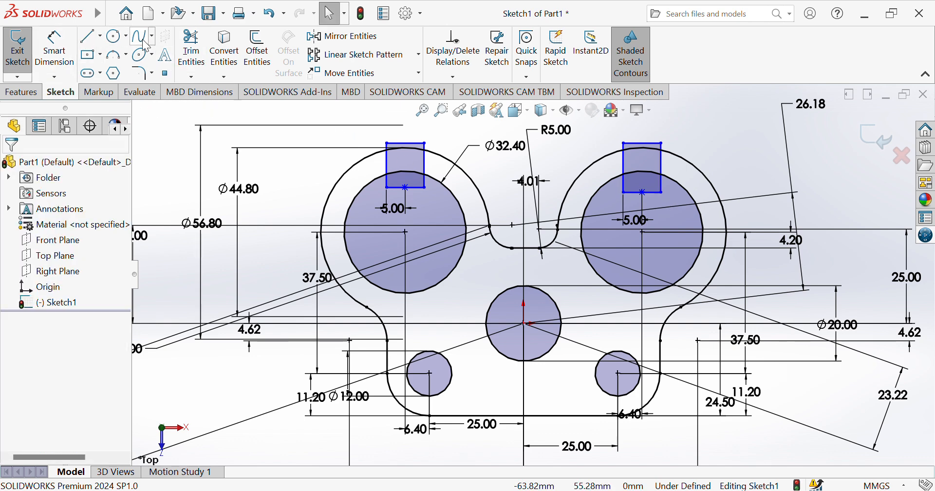
Trim the left slot's top edge, ring arcs, lower leg and bottom line to open its notch
click(191, 49)
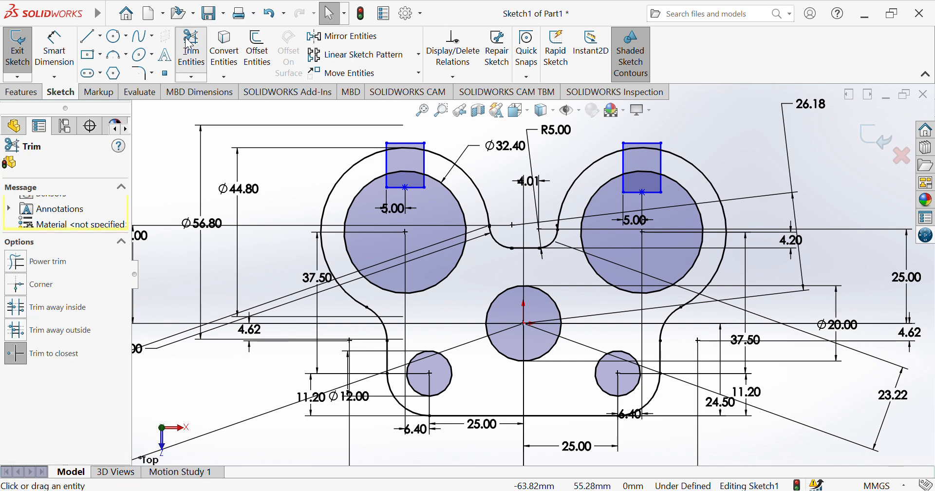
click(407, 143)
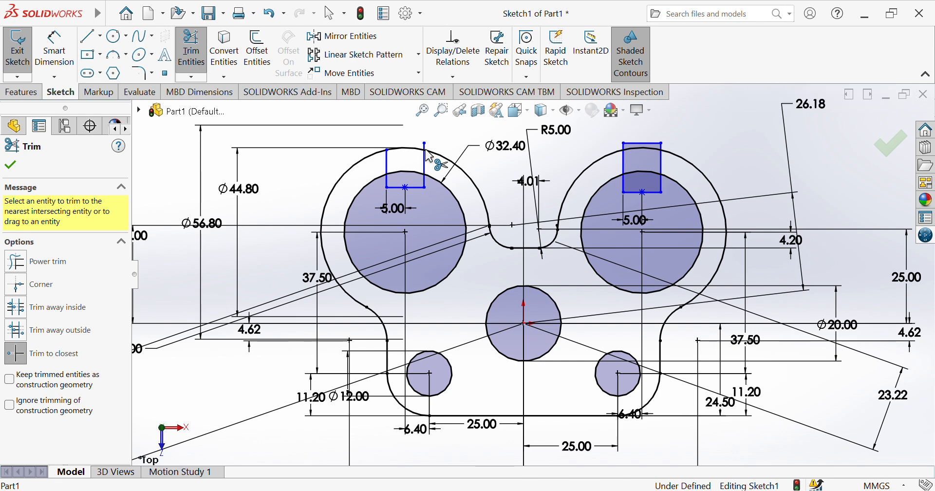
click(408, 148)
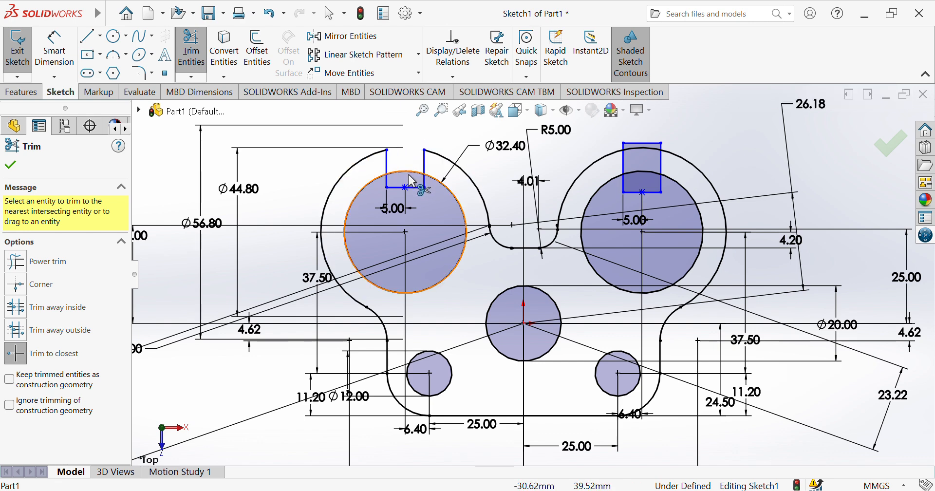
click(409, 172)
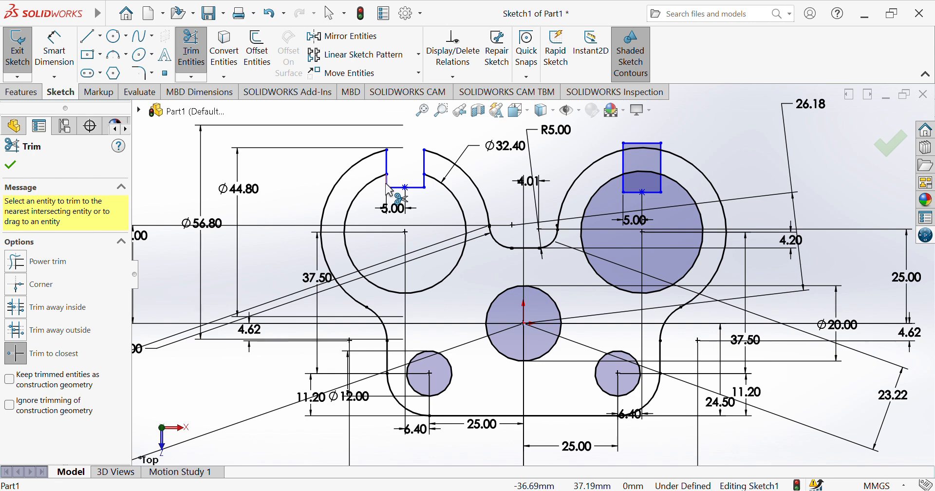
click(388, 181)
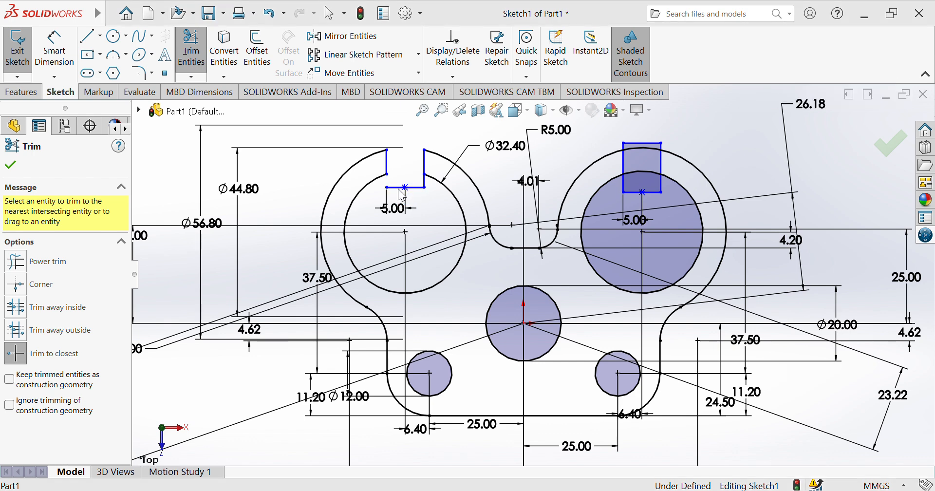
click(505, 267)
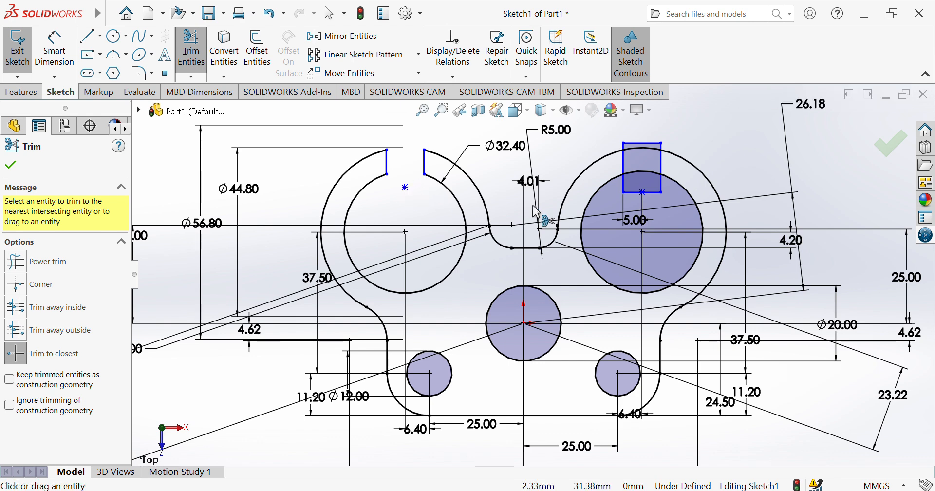
Trim the right slot's bottom line, inner circle arc and top edge
click(624, 181)
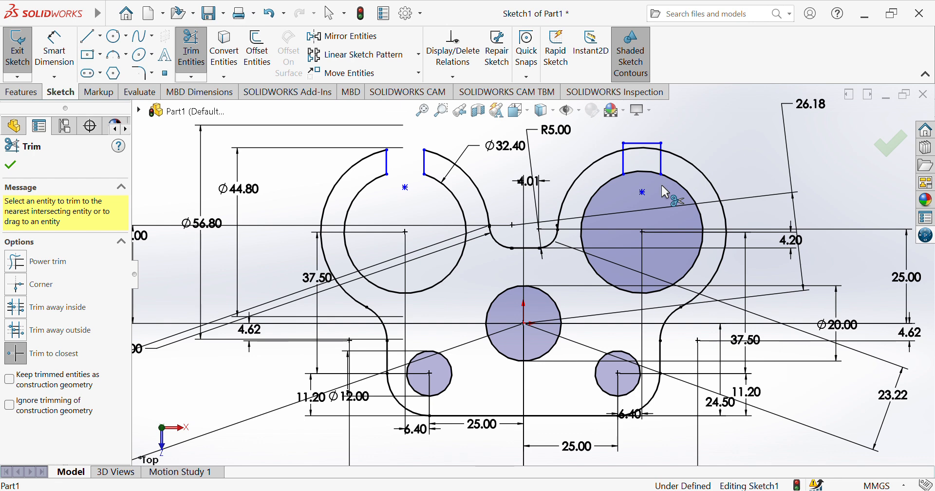
click(643, 171)
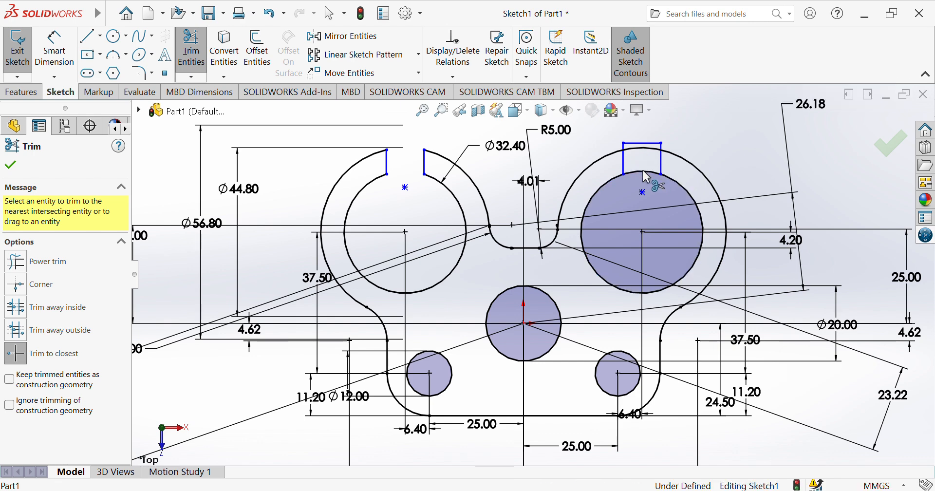
click(624, 144)
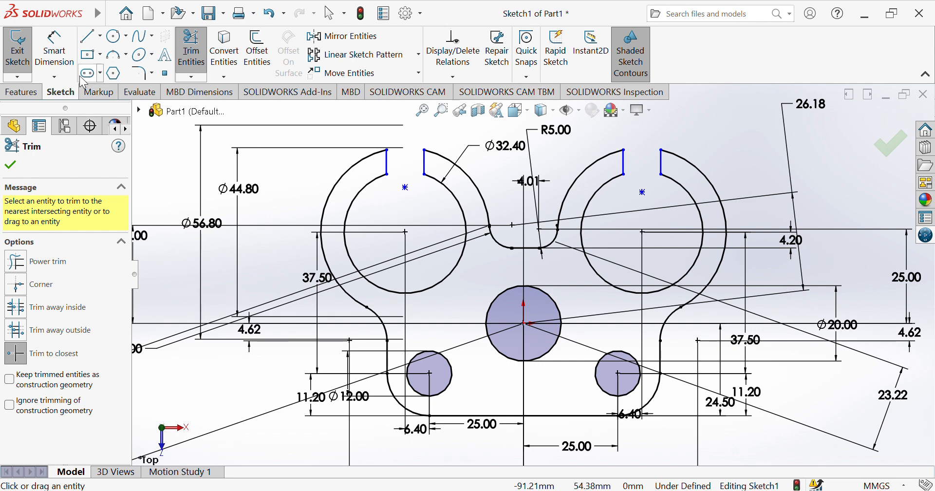
click(58, 53)
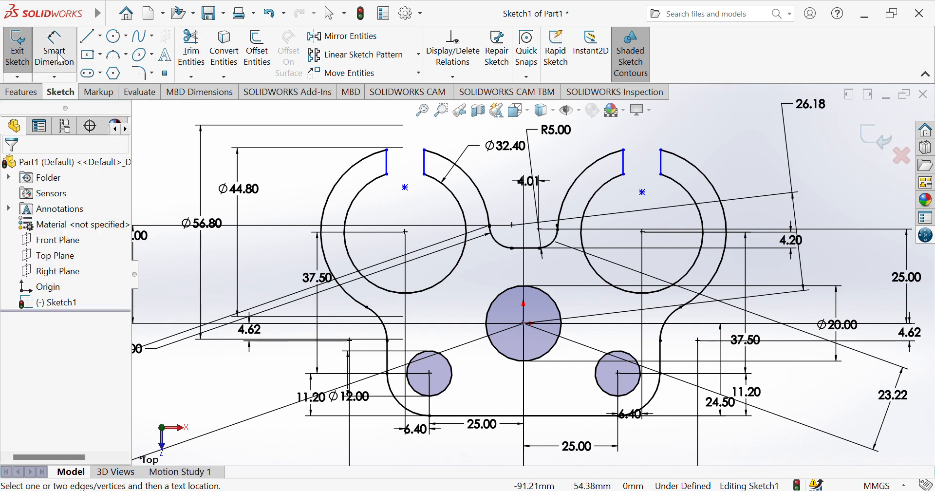
Dimension the widths of both slots at 10.00
click(387, 163)
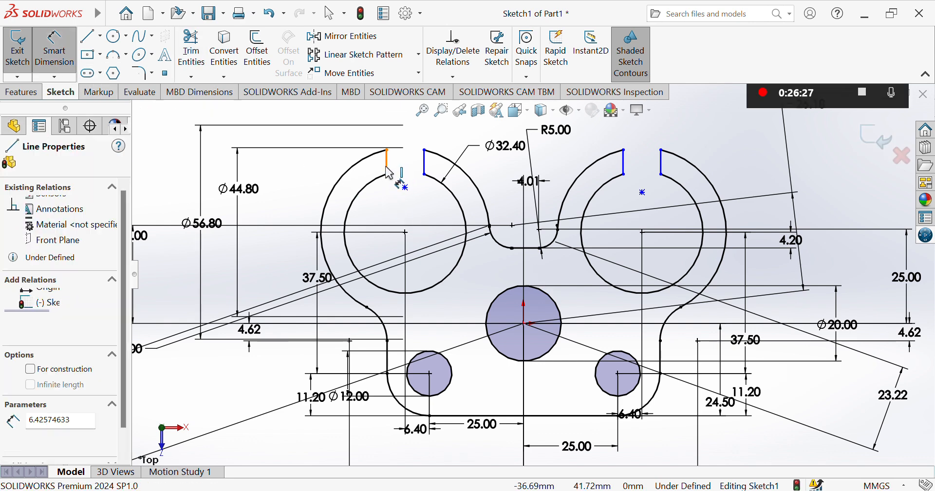
click(425, 168)
click(417, 205)
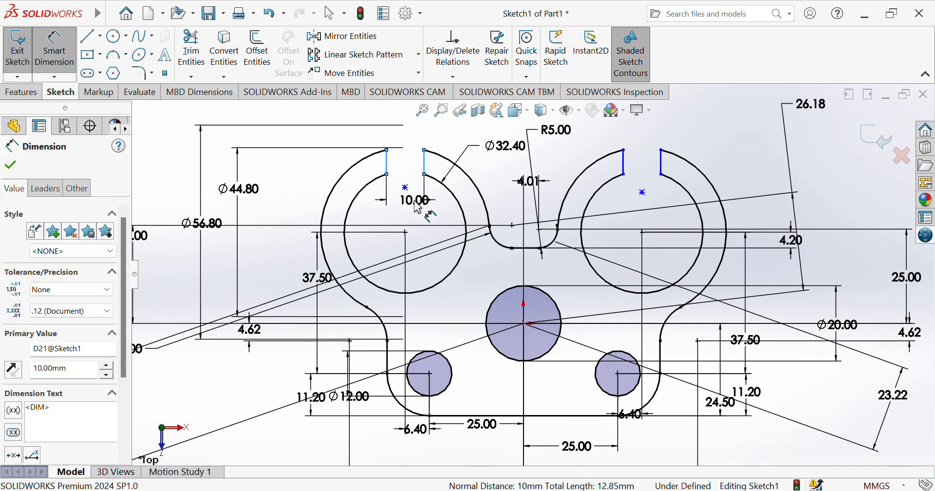
click(624, 168)
click(661, 162)
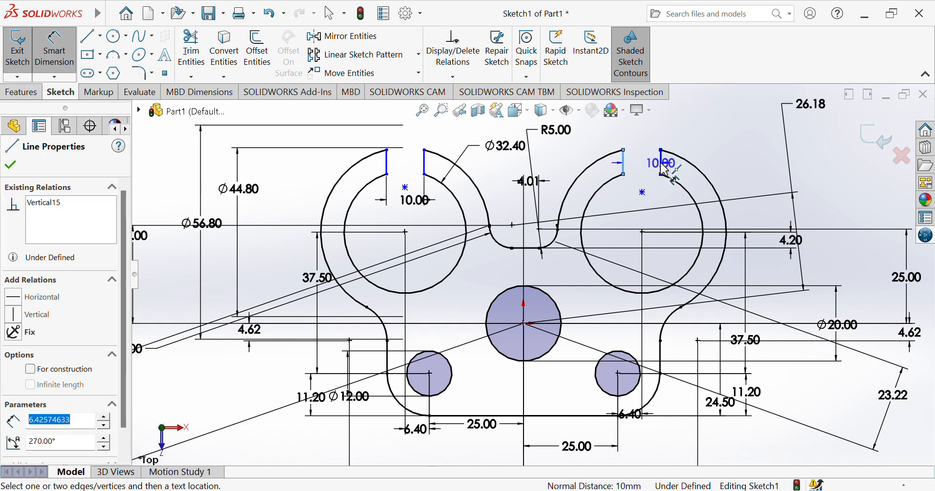
click(648, 141)
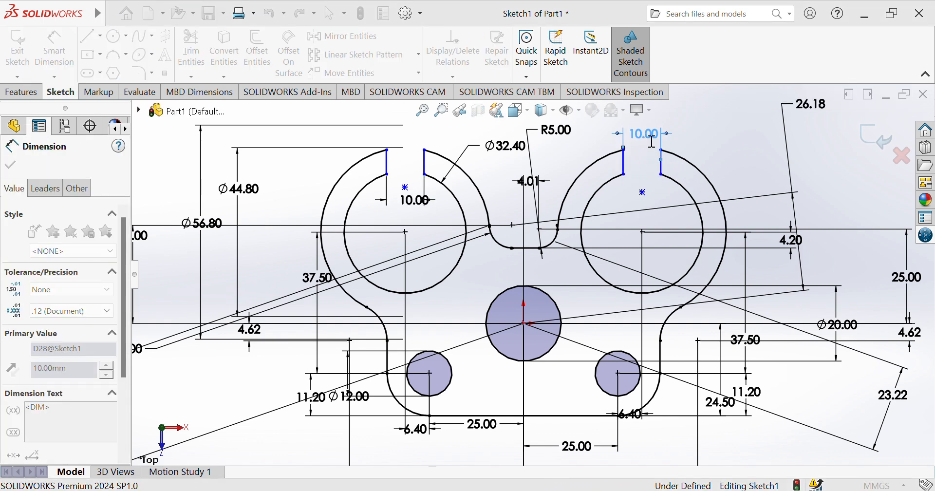
Dimension the slot edges to the origin with 26.40 offsets
click(425, 169)
click(523, 323)
click(494, 262)
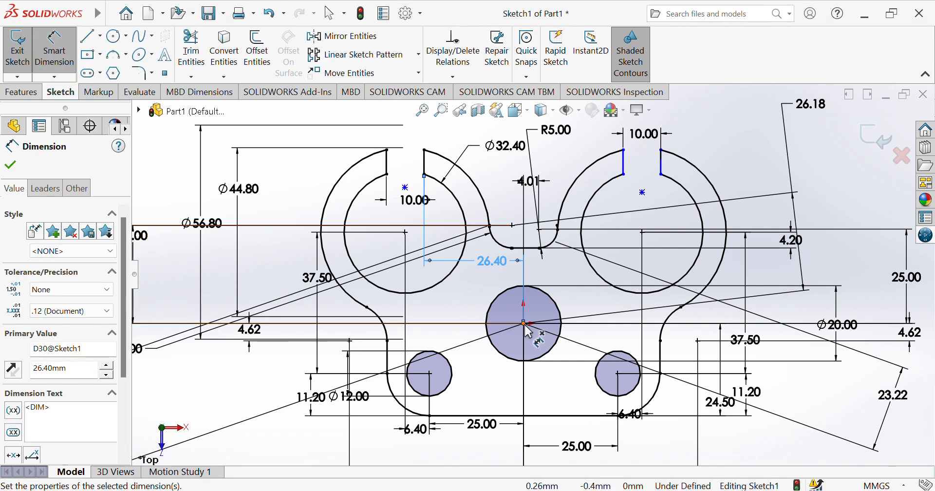
click(624, 163)
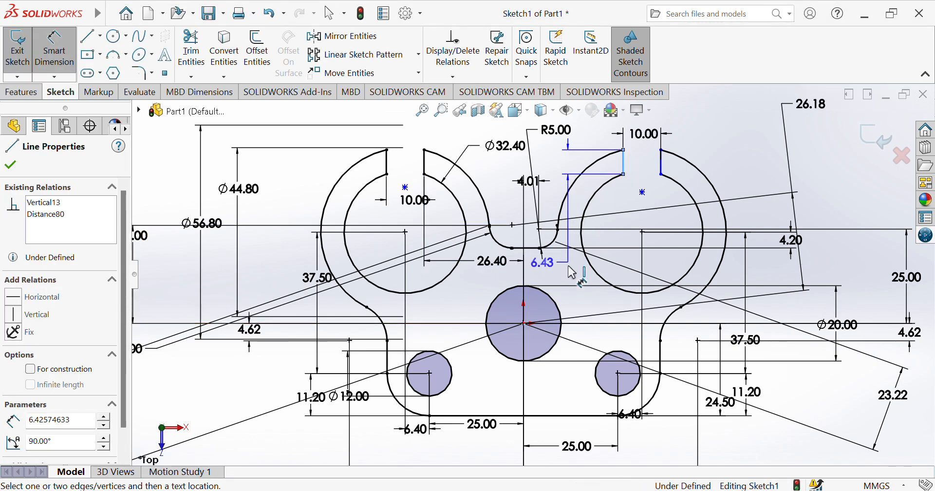
click(524, 324)
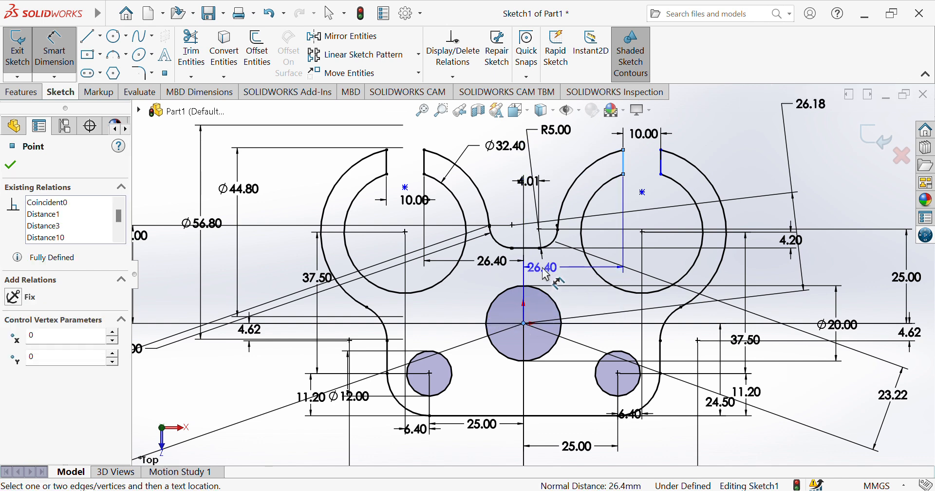
click(544, 272)
click(548, 273)
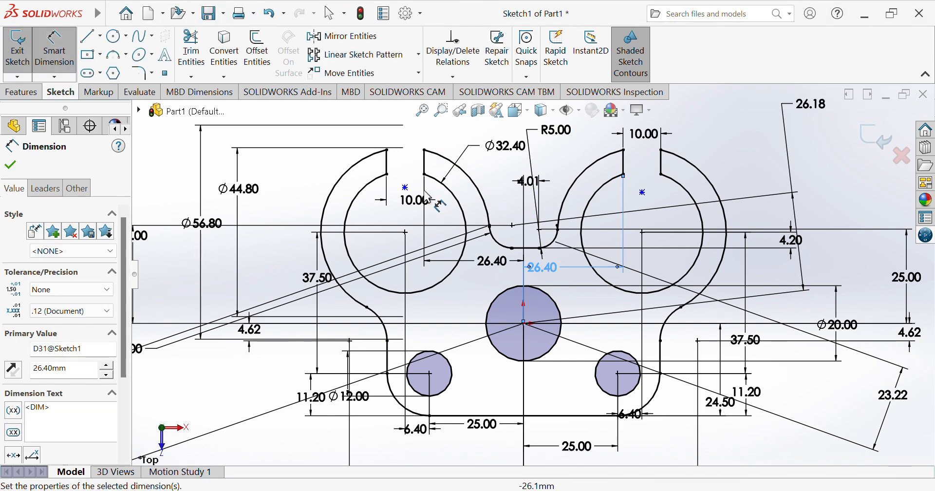
Add the 62.80 spacing between ring centres and undo a stray 47.79 dimension
click(405, 187)
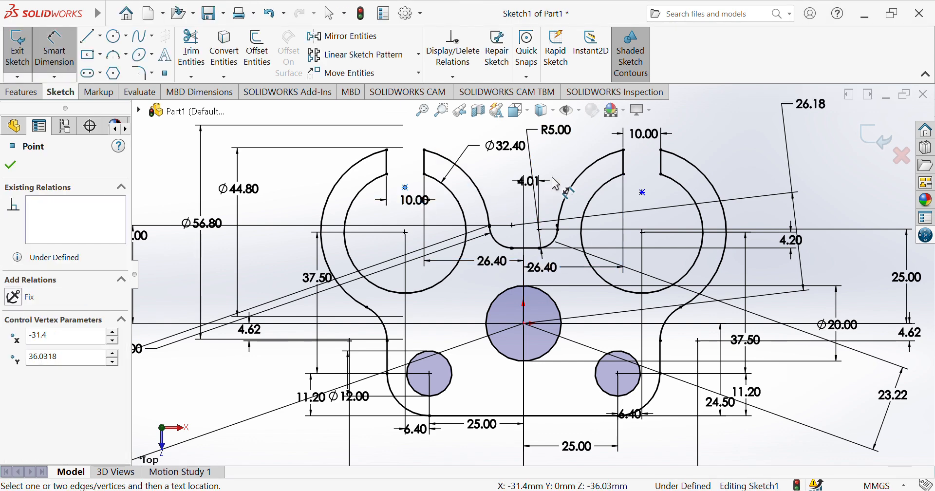
click(643, 193)
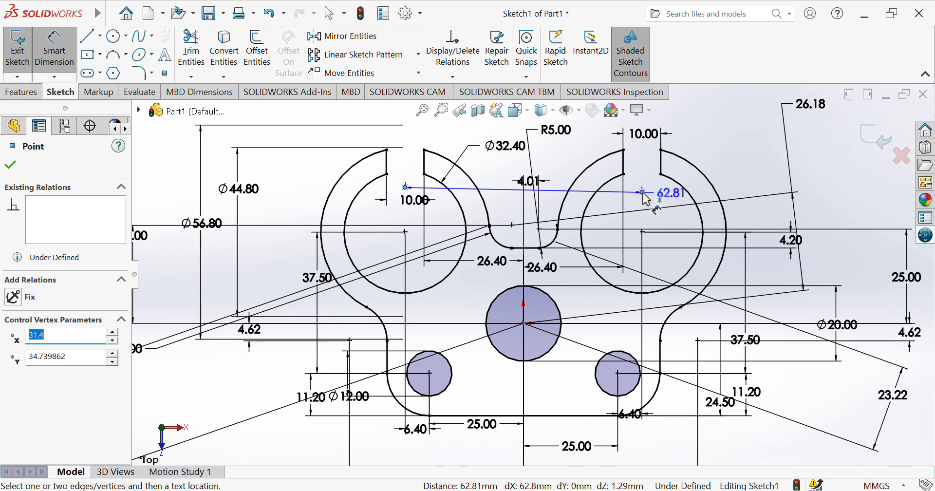
click(520, 206)
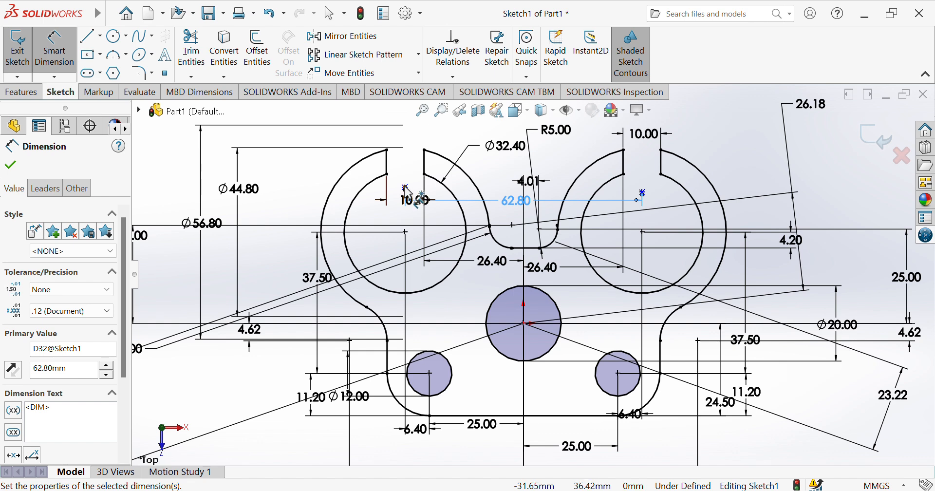
click(405, 187)
click(524, 324)
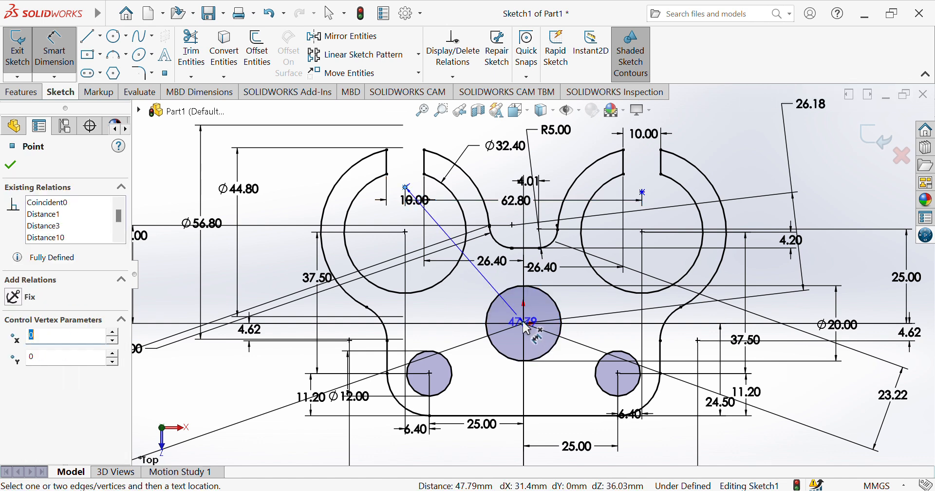
click(294, 402)
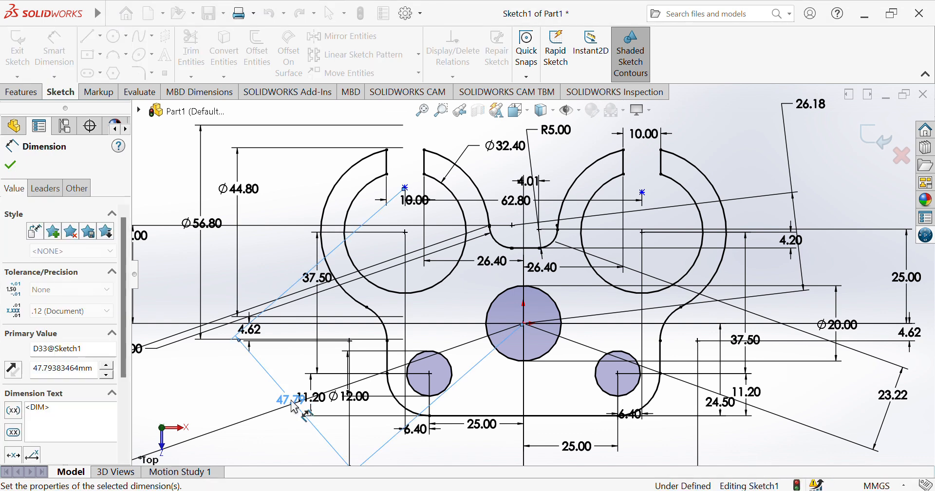
key(Escape)
key(ctrl+z)
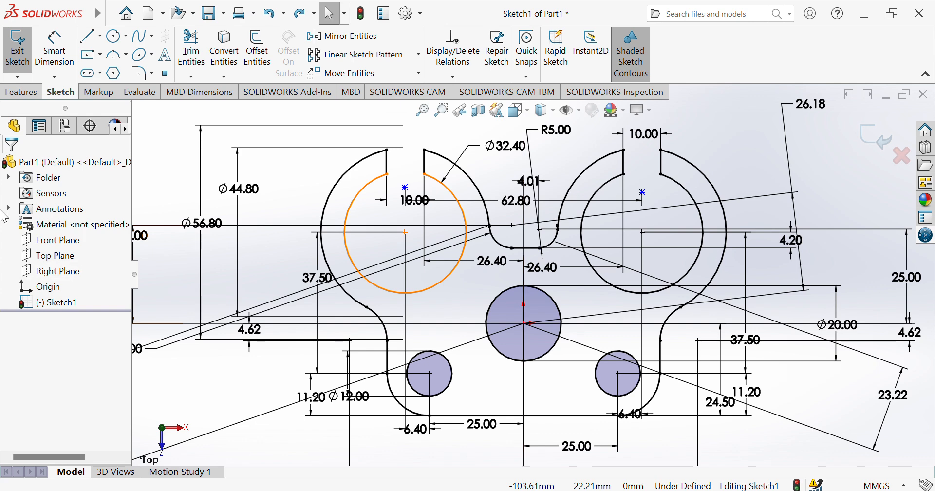
Extrude the bracket outline region as Boss-Extrude1 with a 5 mm depth
click(22, 92)
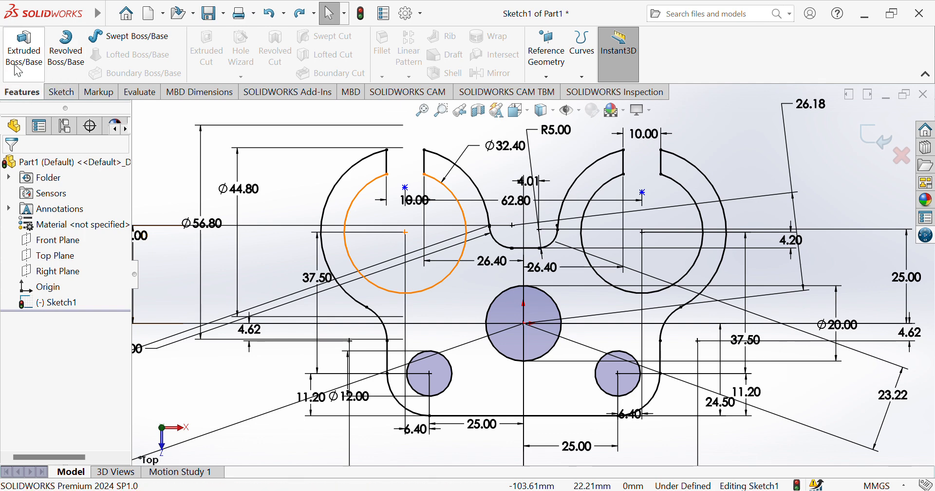
click(25, 76)
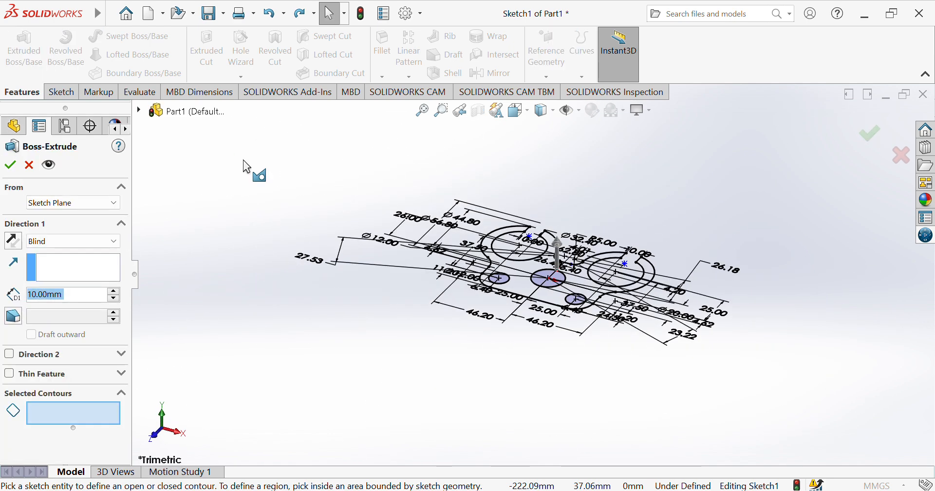
click(525, 276)
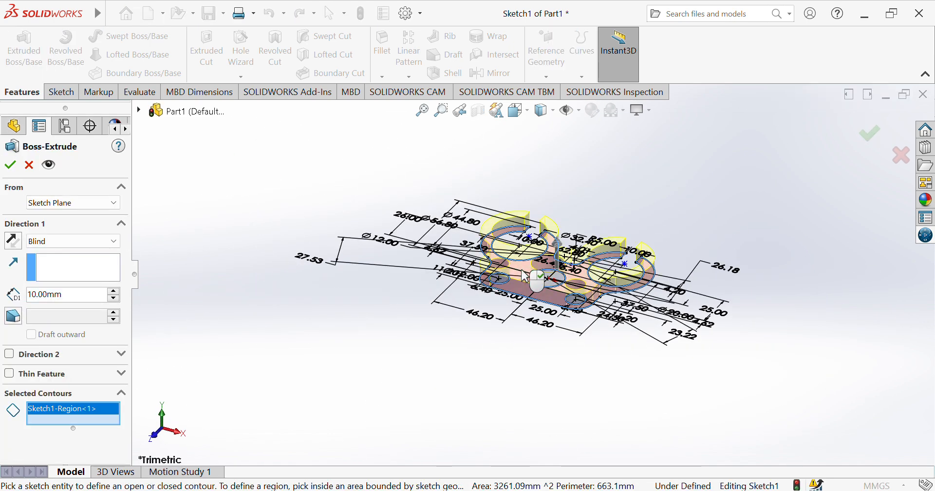
click(83, 301)
text(5)
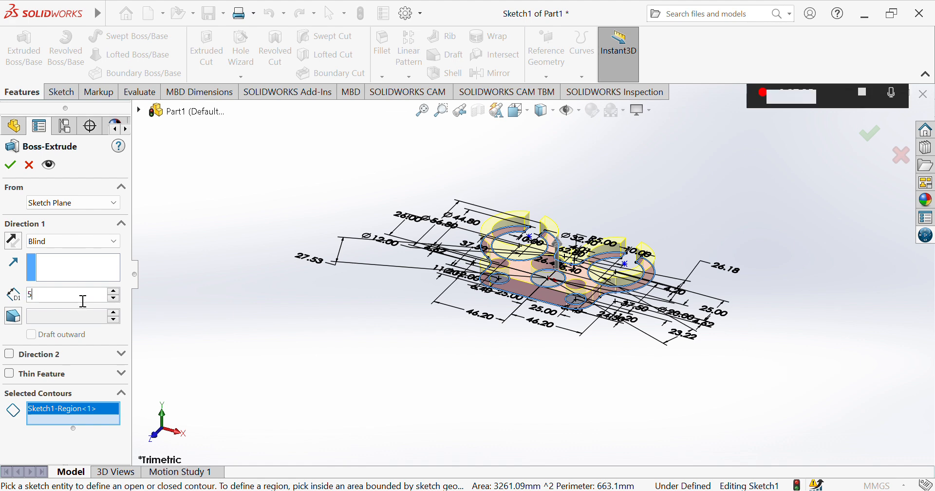
key(Return)
key(Return)
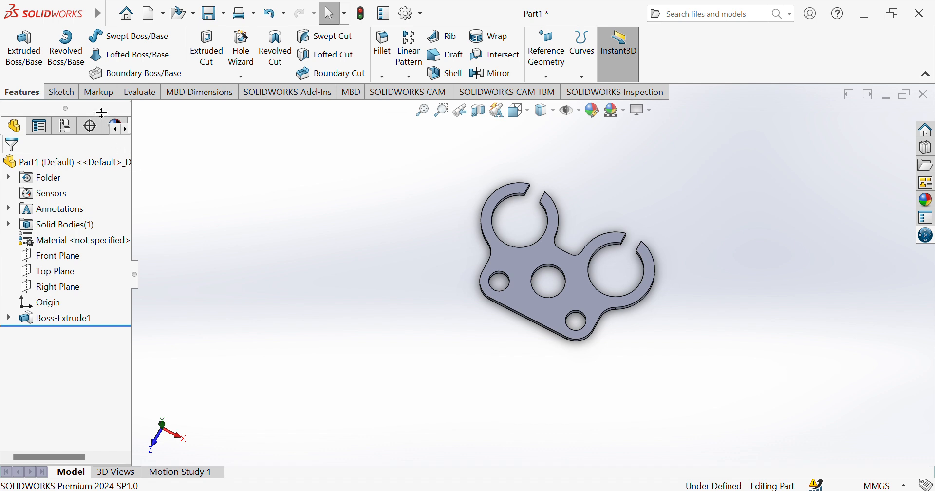
Sketch an eight-sided polygon on the plate face centred on the middle hole, then enlarge it
click(70, 97)
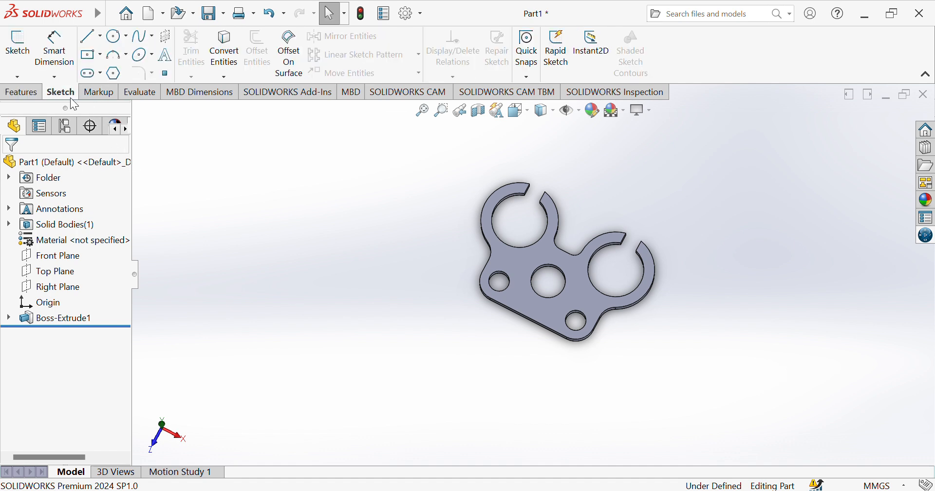
click(113, 74)
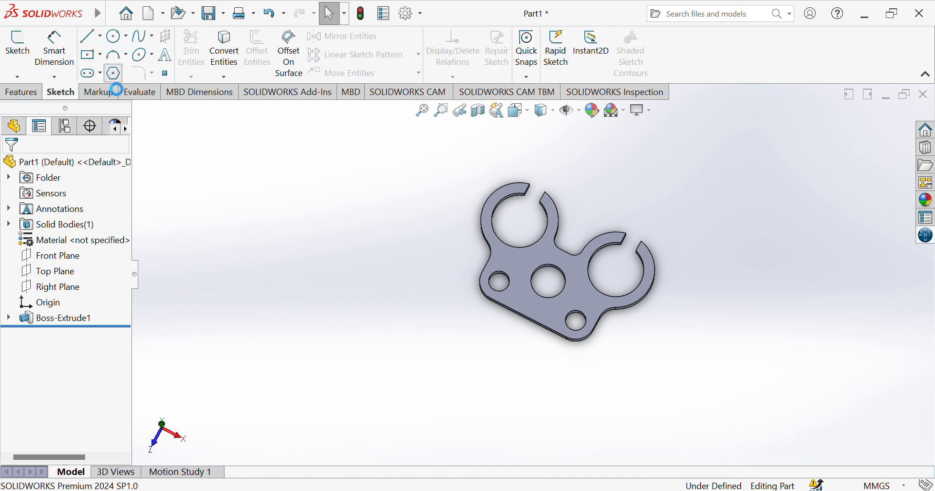
click(521, 272)
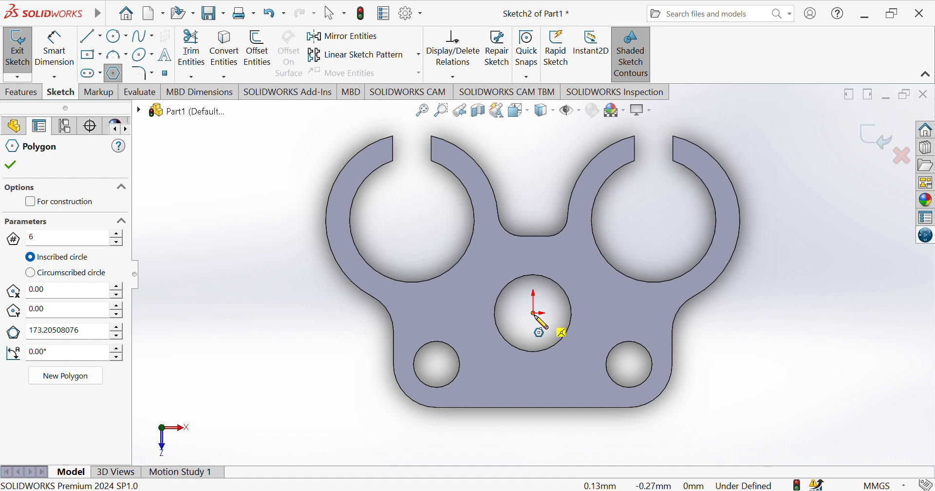
click(535, 314)
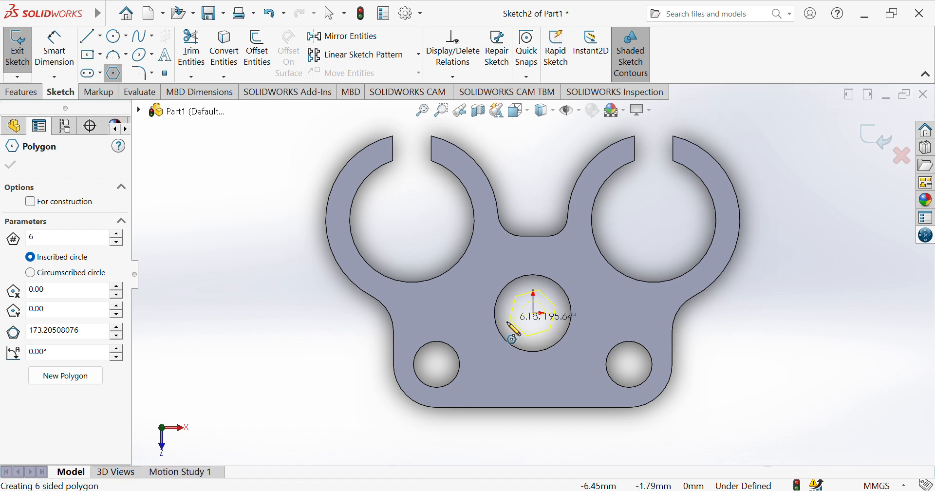
click(479, 346)
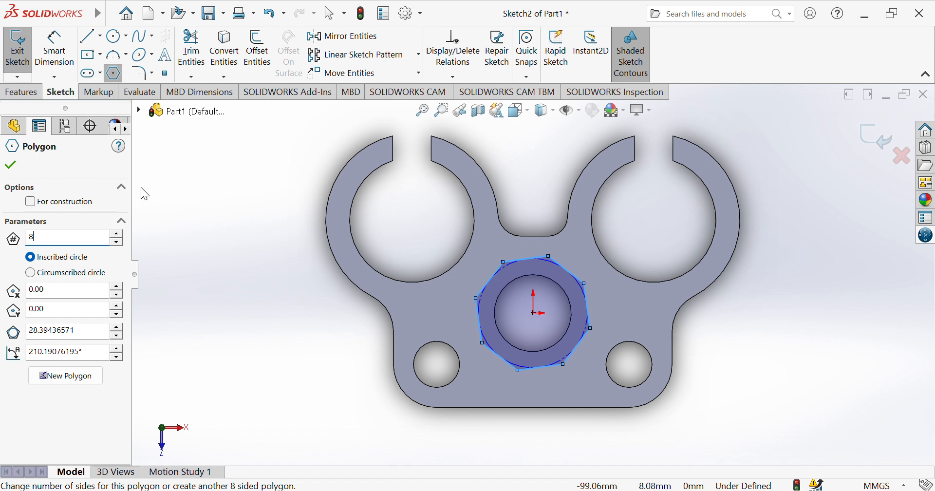
click(476, 298)
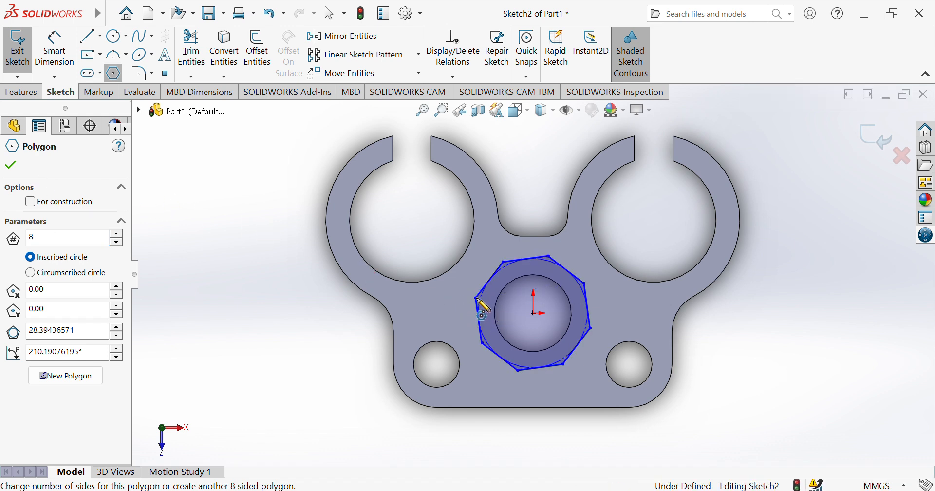
click(476, 298)
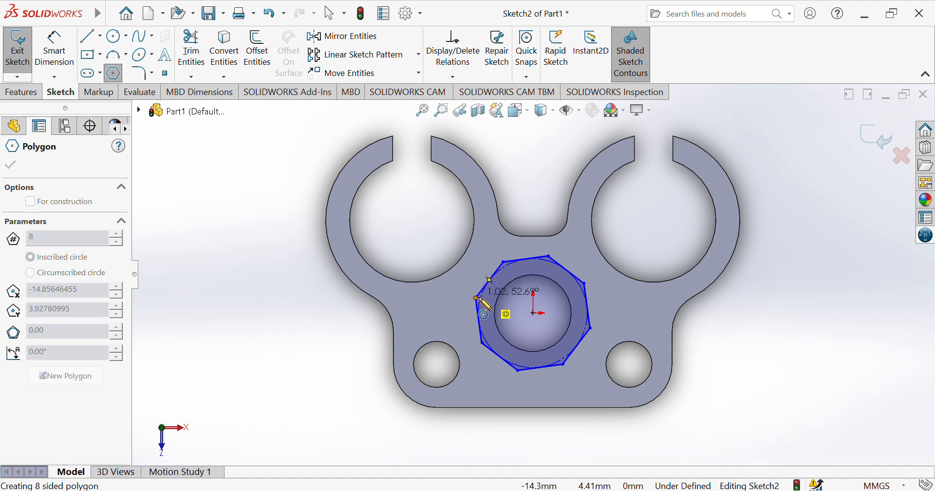
key(Escape)
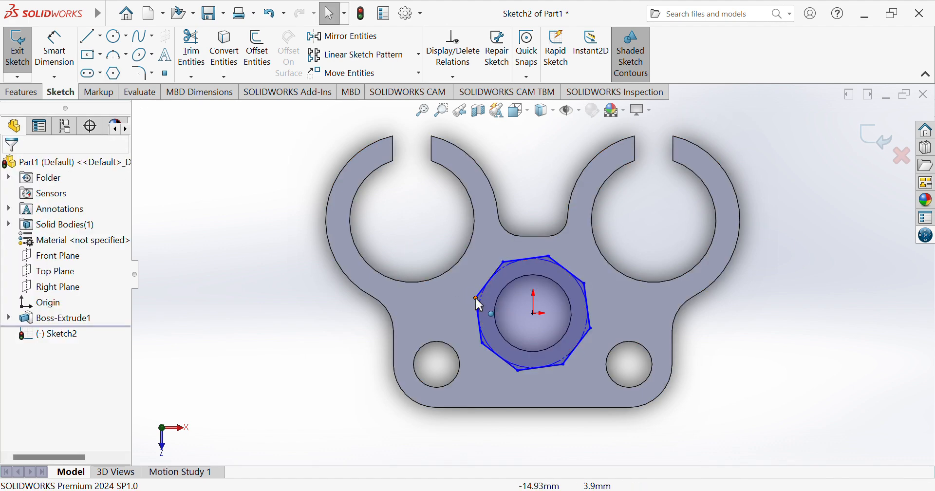
drag(475, 295, 508, 371)
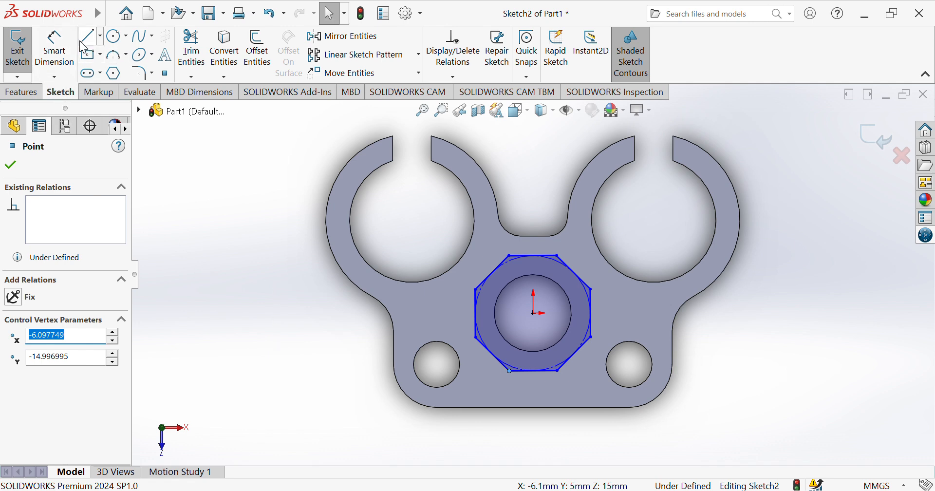
Dimension the octagon's width across its vertices, changing 29.91 to 24.00
click(54, 49)
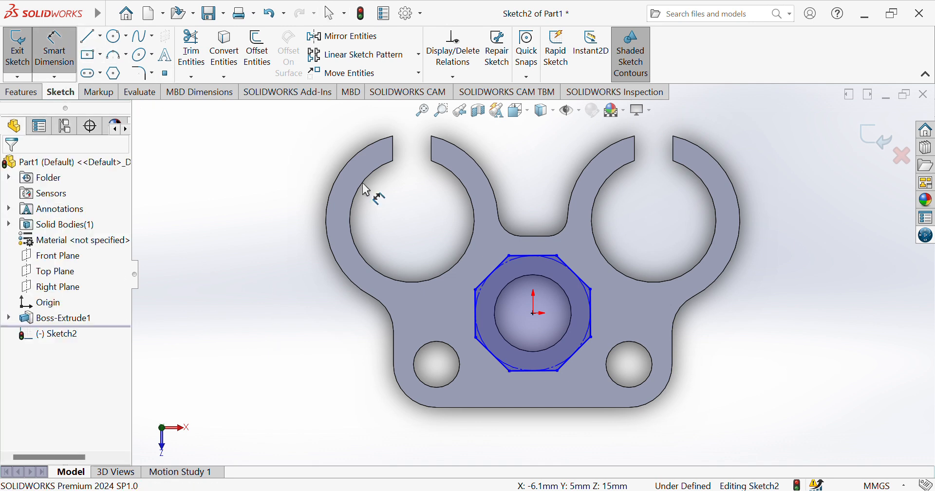
click(476, 291)
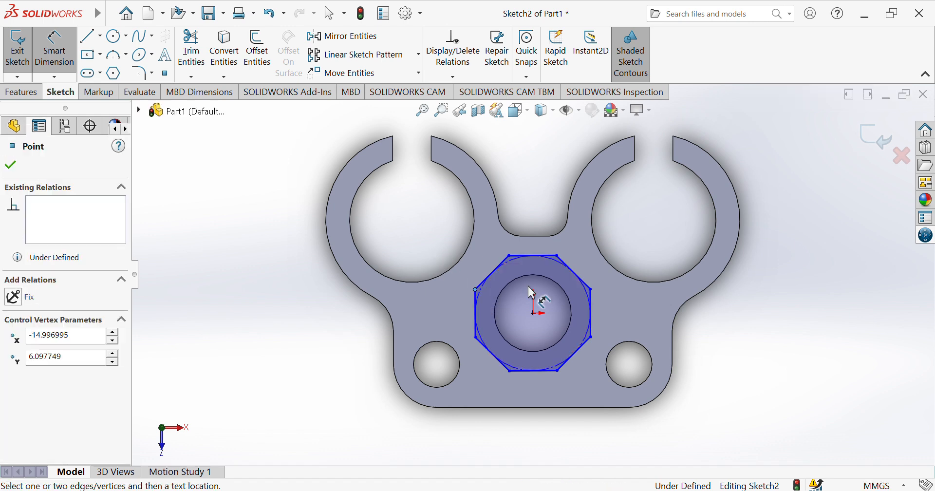
click(591, 290)
click(540, 196)
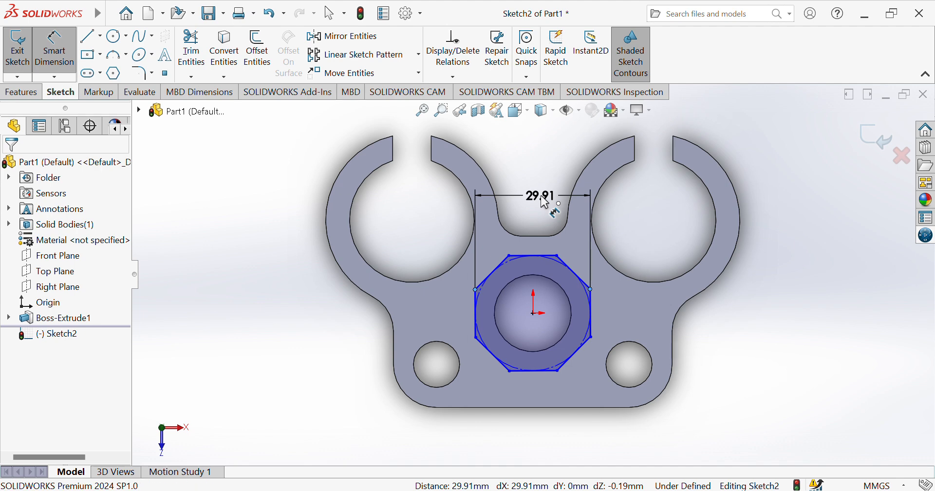
text(24)
key(Return)
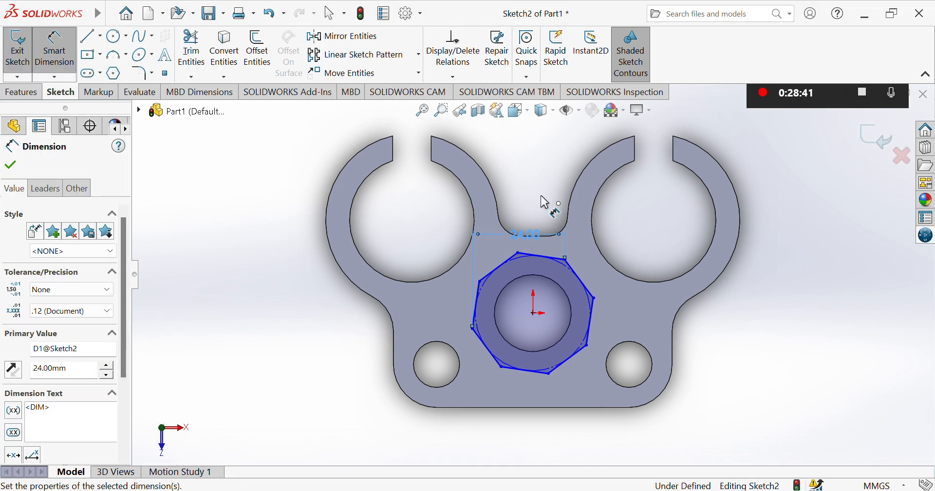
click(51, 59)
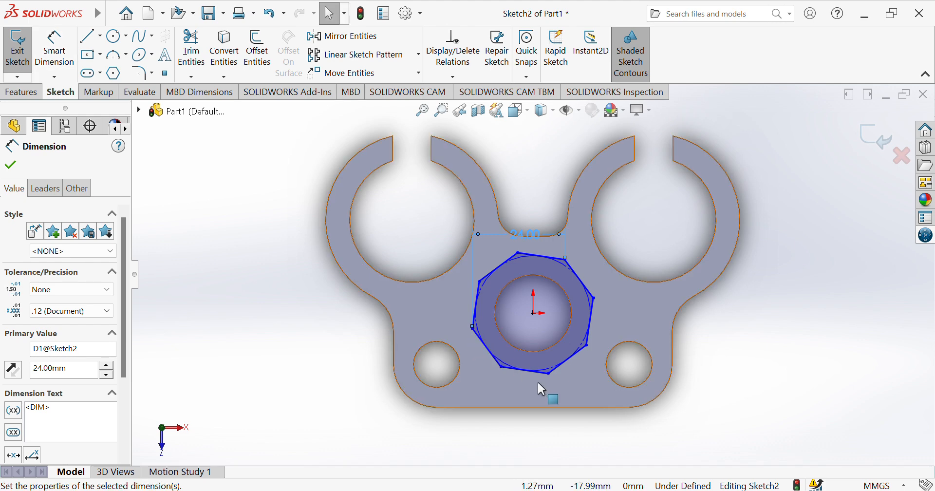
Drag the octagon's vertices to shrink it closely around the centre hole
drag(547, 373, 566, 375)
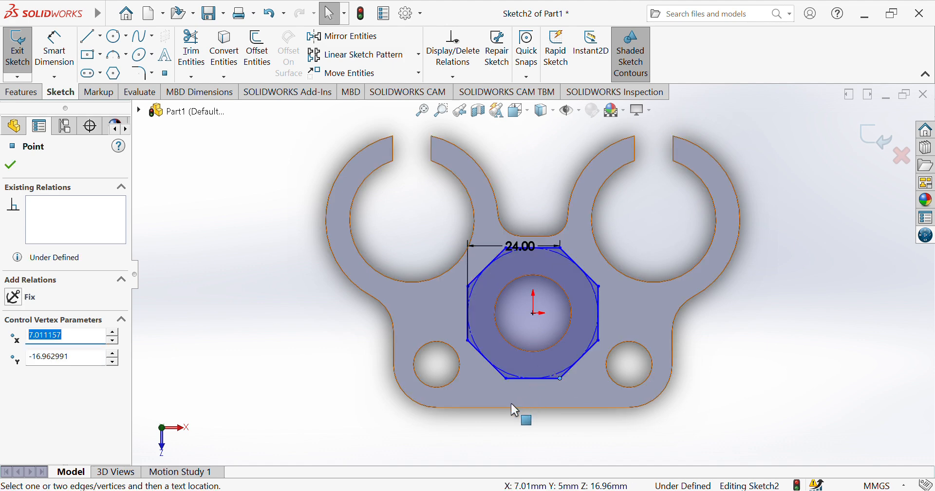
click(510, 430)
drag(512, 243, 513, 168)
click(516, 175)
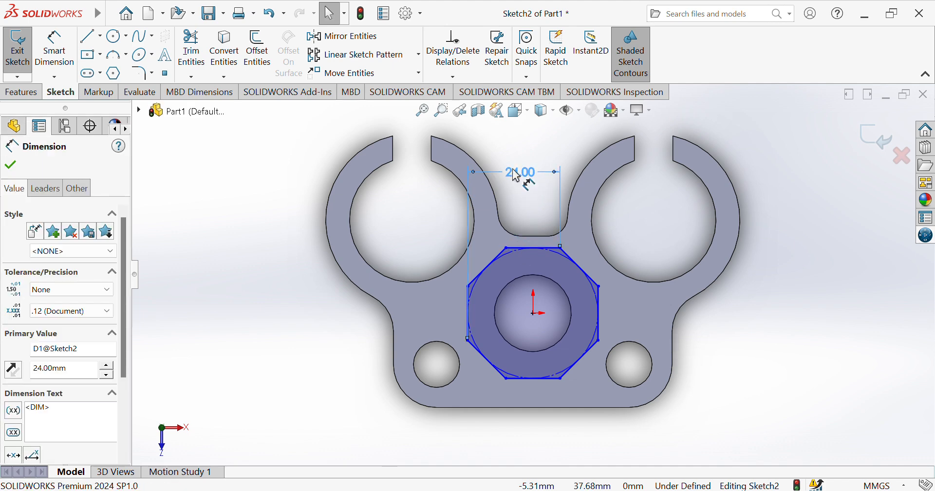
key(ctrl+z)
key(ctrl+z)
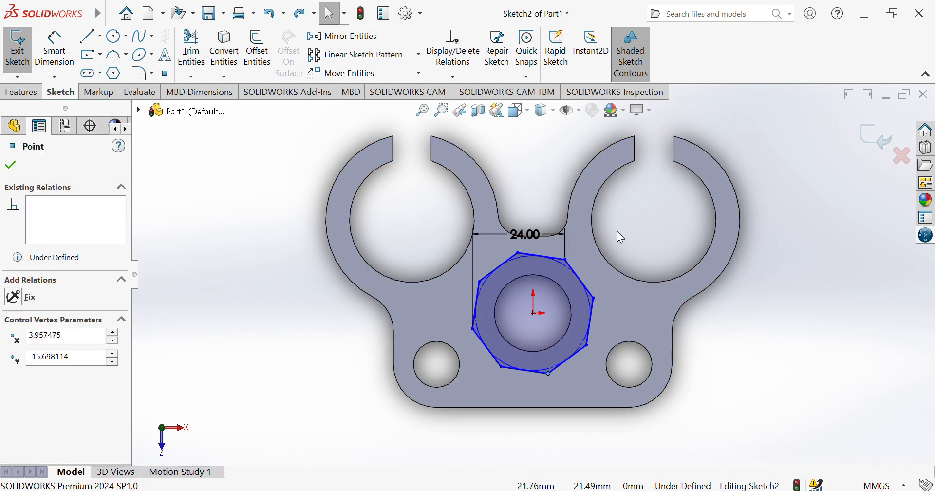
drag(564, 261, 603, 283)
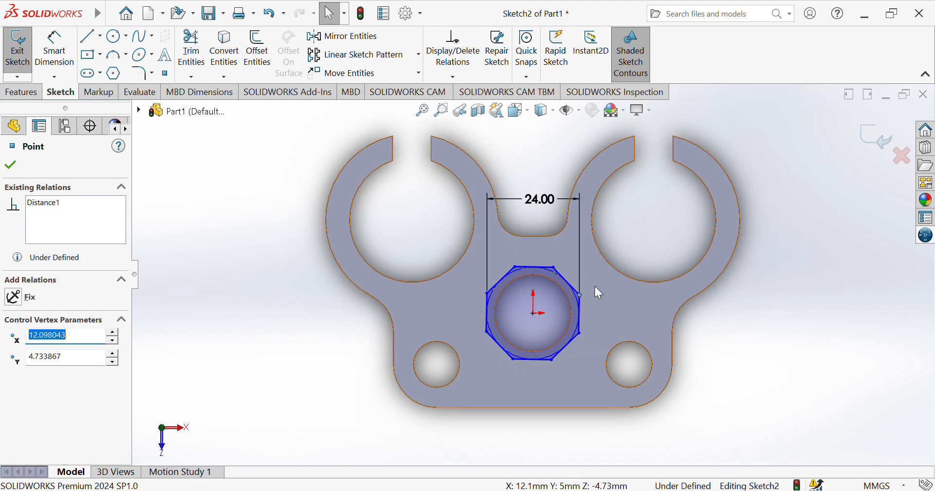
click(738, 330)
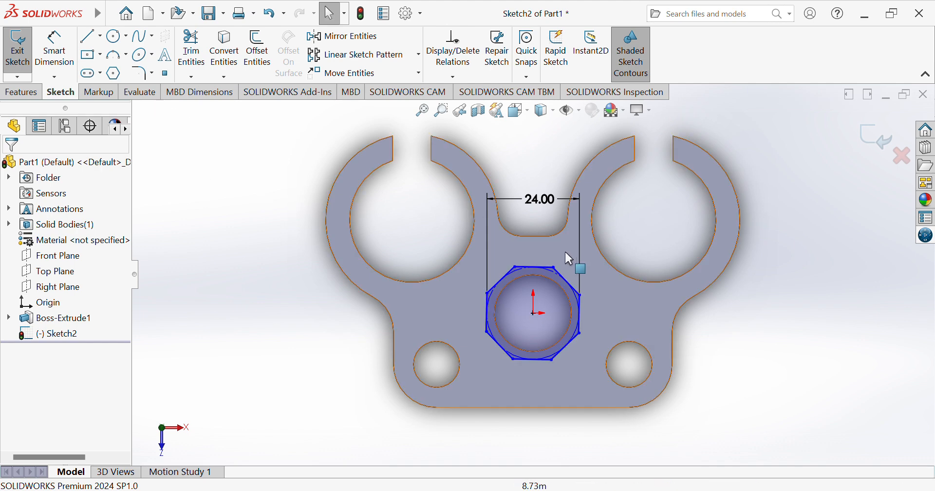
click(65, 50)
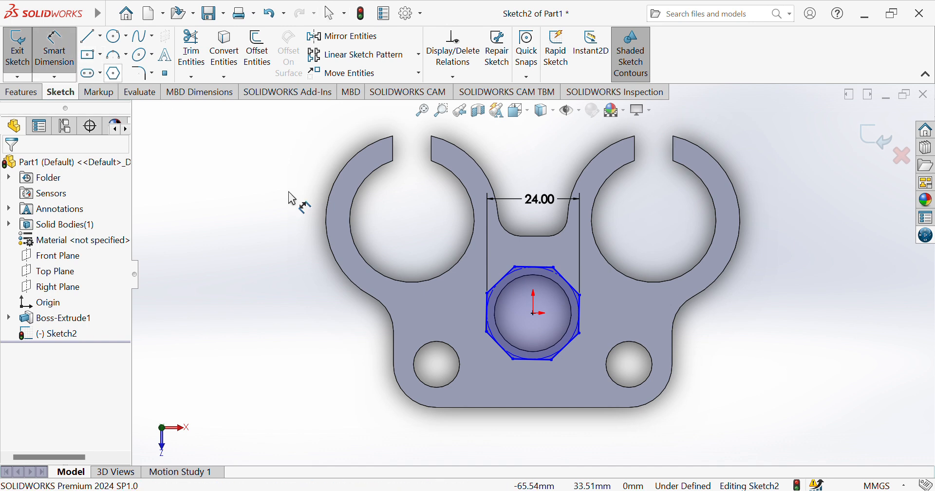
click(517, 267)
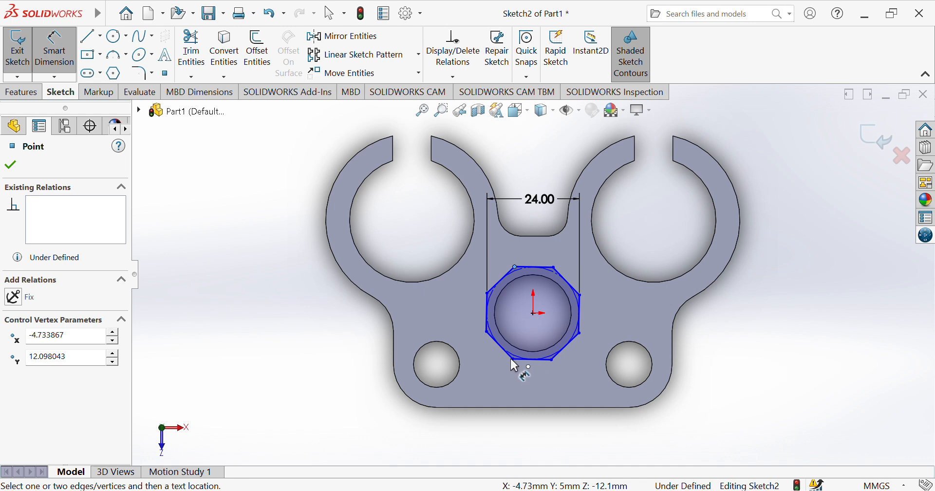
click(510, 358)
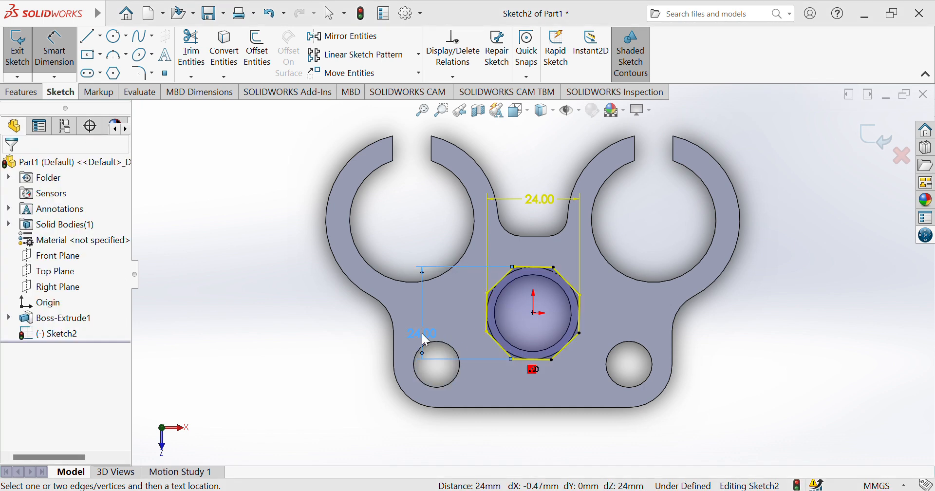
key(Escape)
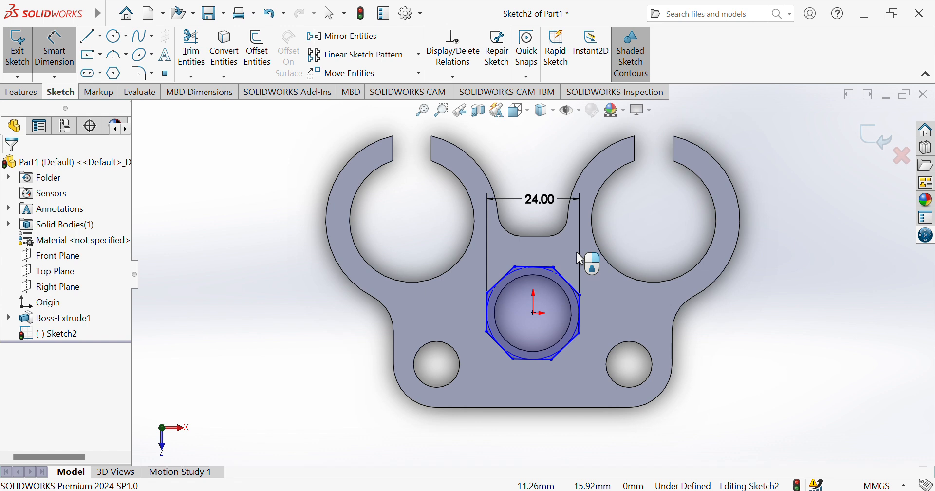
click(114, 40)
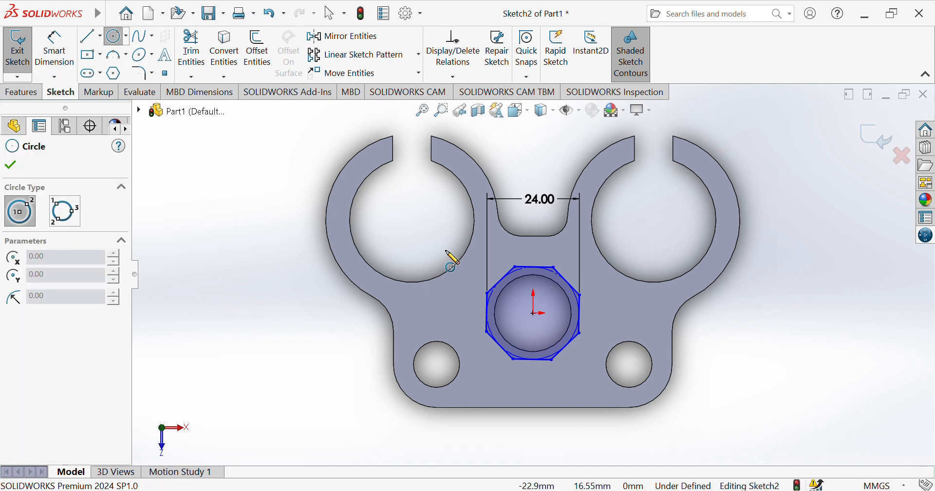
Add a Ø20.00 circle at the octagon centre and a 12.00 edge-to-centre dimension
click(534, 313)
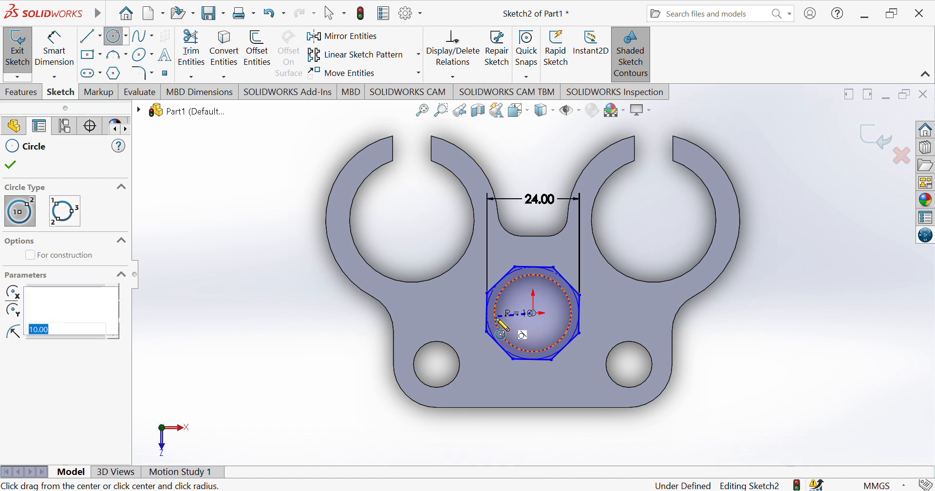
double_click(495, 317)
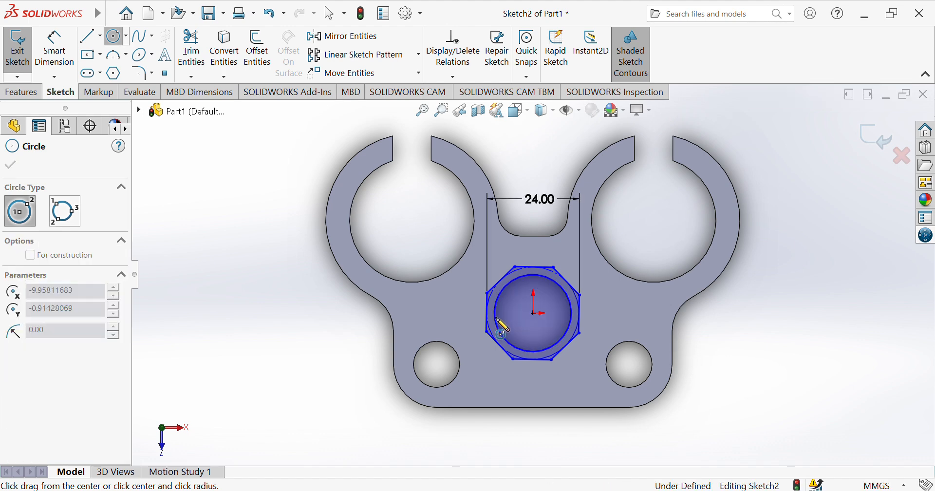
click(67, 72)
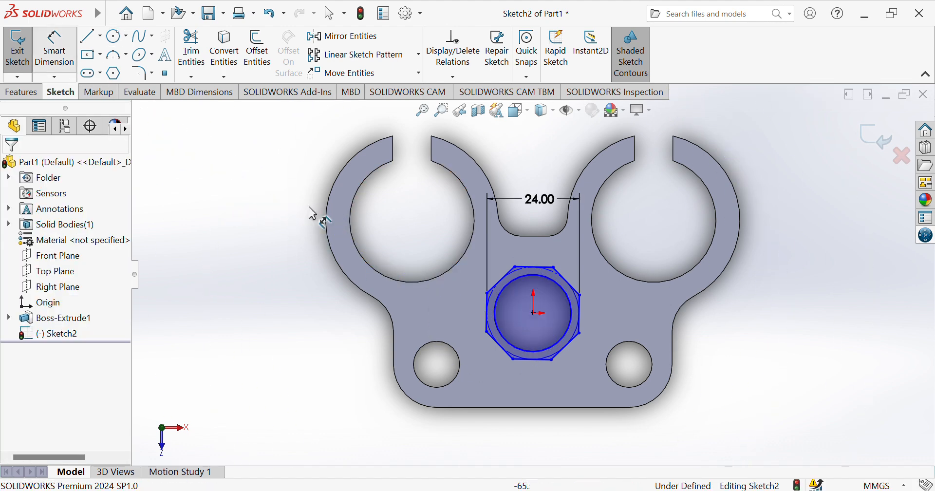
click(536, 354)
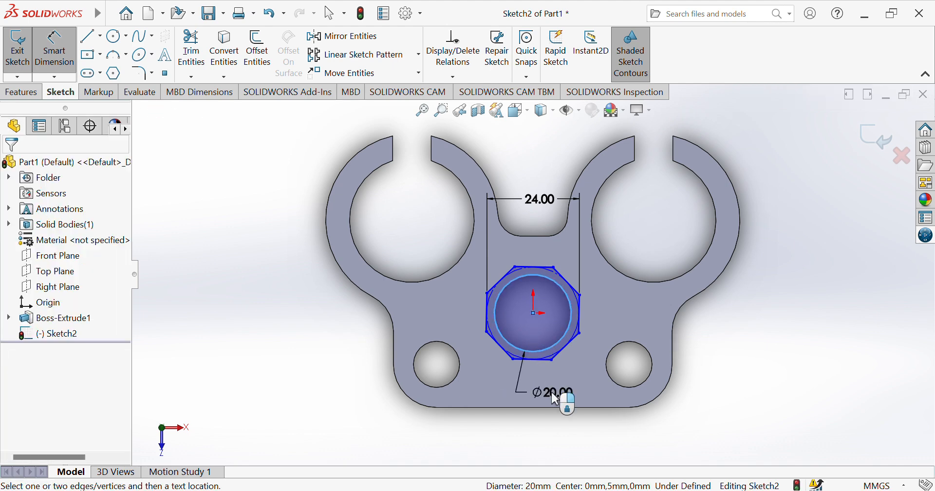
click(555, 398)
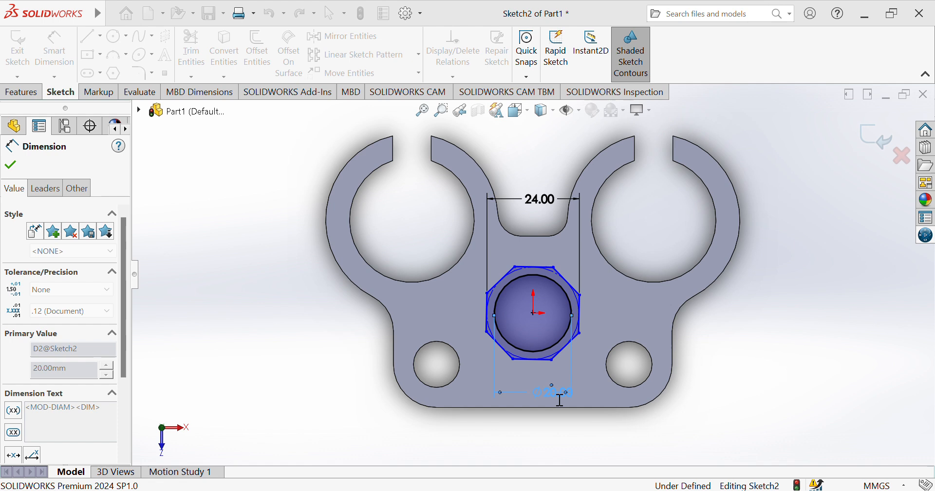
click(489, 326)
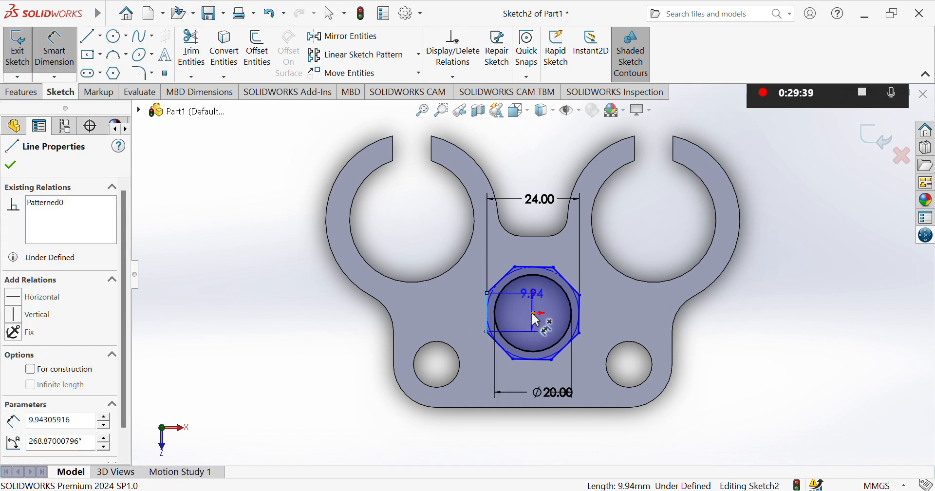
click(533, 313)
click(525, 377)
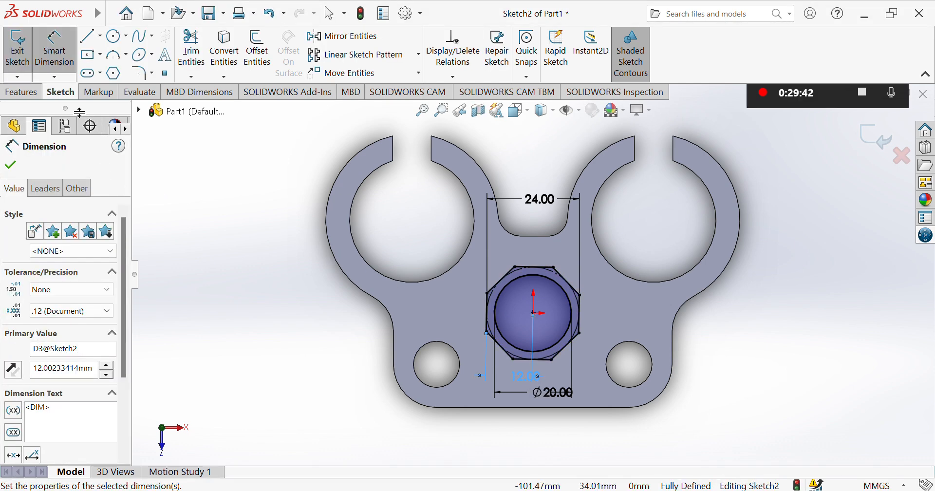
click(17, 94)
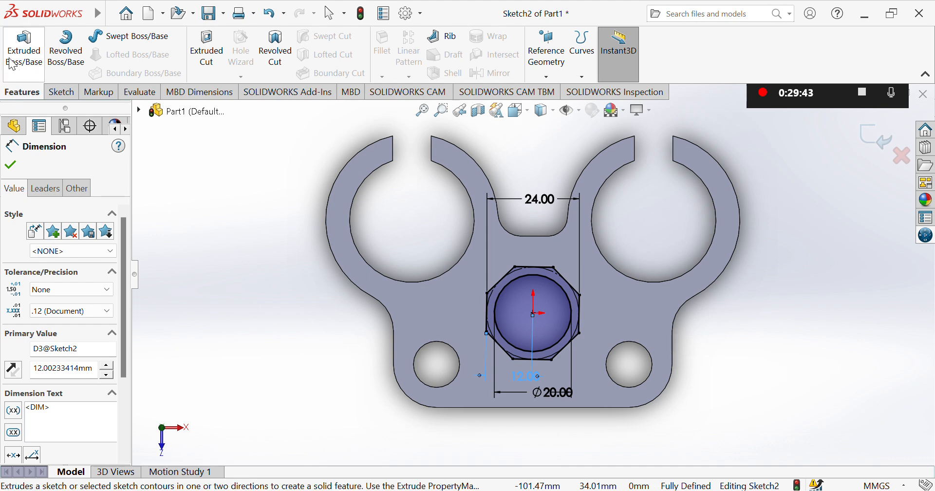
Extrude Sketch2's octagonal ring 3 mm from the plate as Boss-Extrude2
click(23, 49)
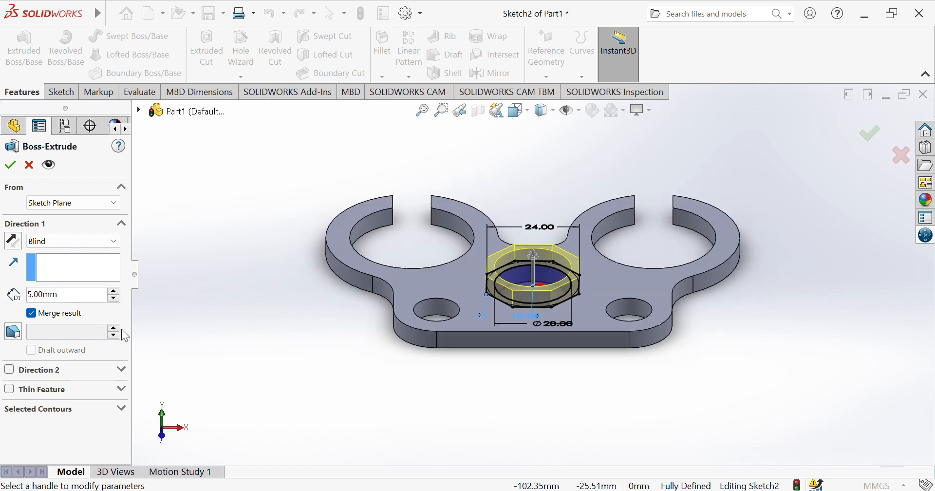
click(33, 298)
key(ctrl+a)
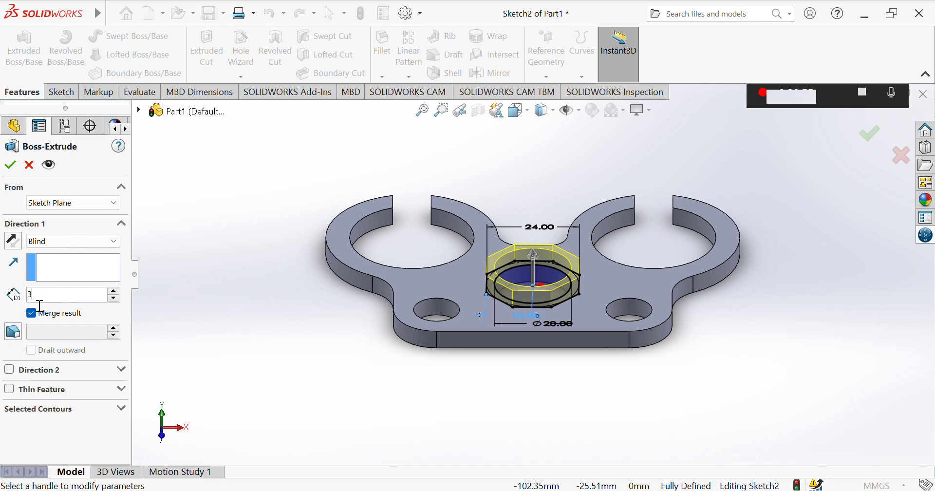
key(Return)
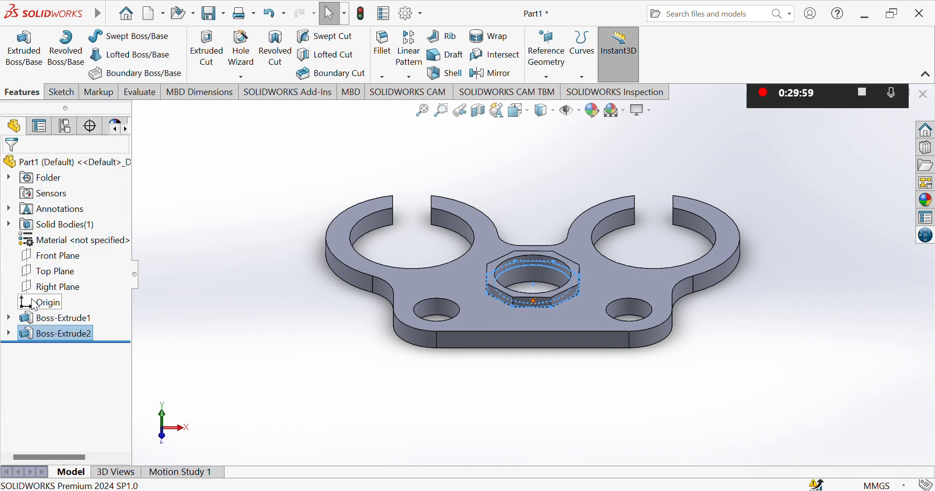
Inspect the bracket from the top and sides, then show it in isometric view
click(207, 303)
key(ctrl+5)
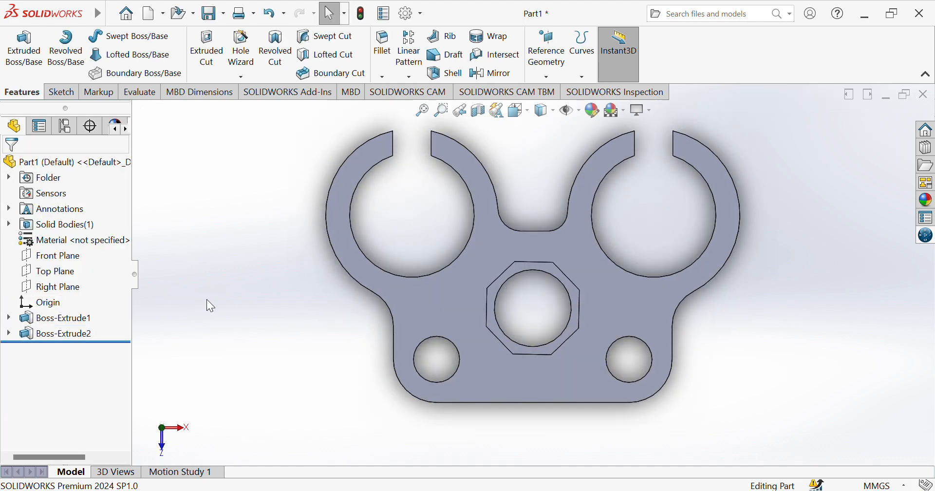
key(Right)
key(Right)
key(Right)
key(Left)
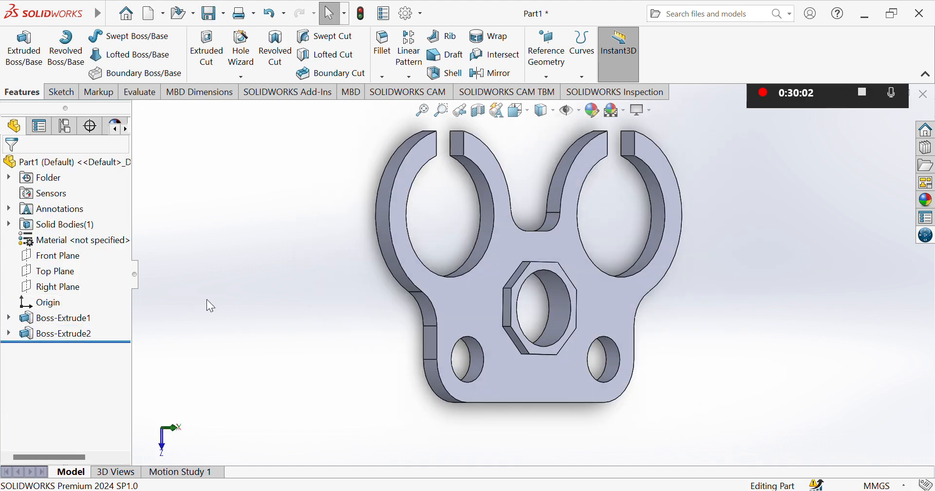
key(Left)
key(Left)
key(Left)
key(Left)
key(Left)
key(Left)
key(Left)
key(Left)
key(Left)
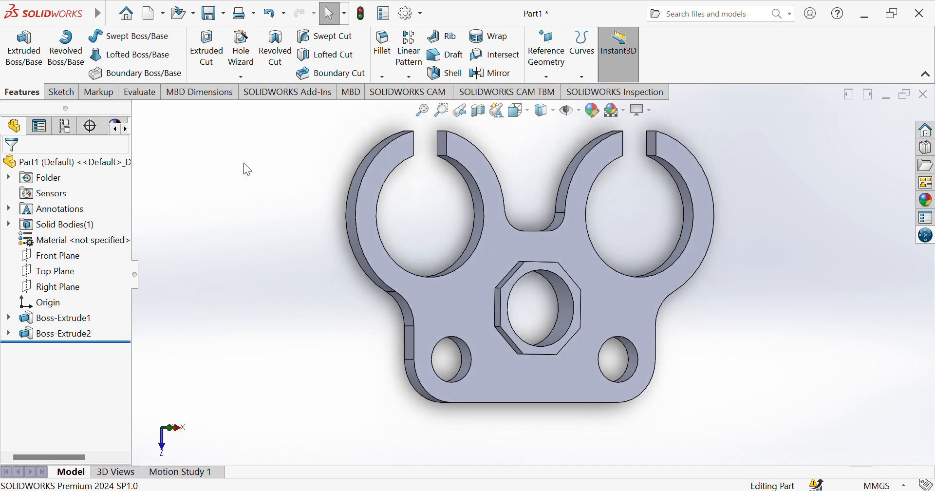
key(Right)
key(Right)
key(Right)
key(Right)
key(Right)
key(Right)
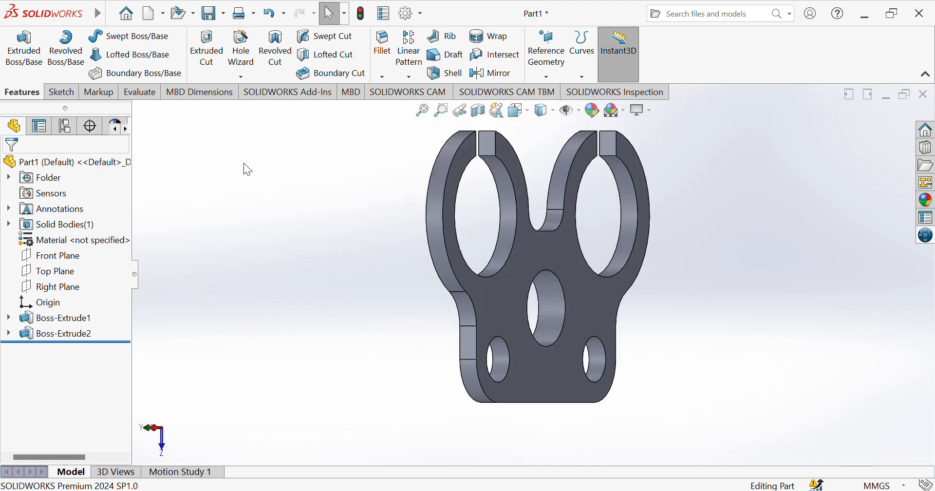
key(ctrl+5)
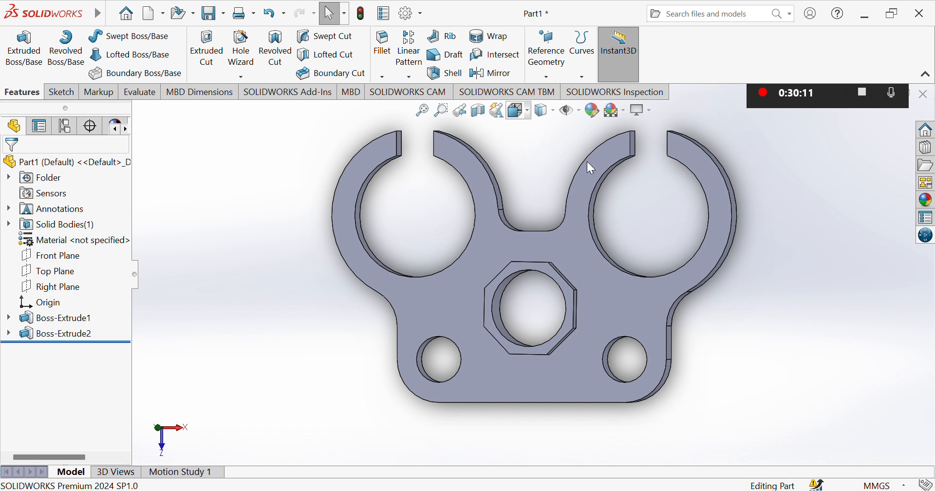
key(space)
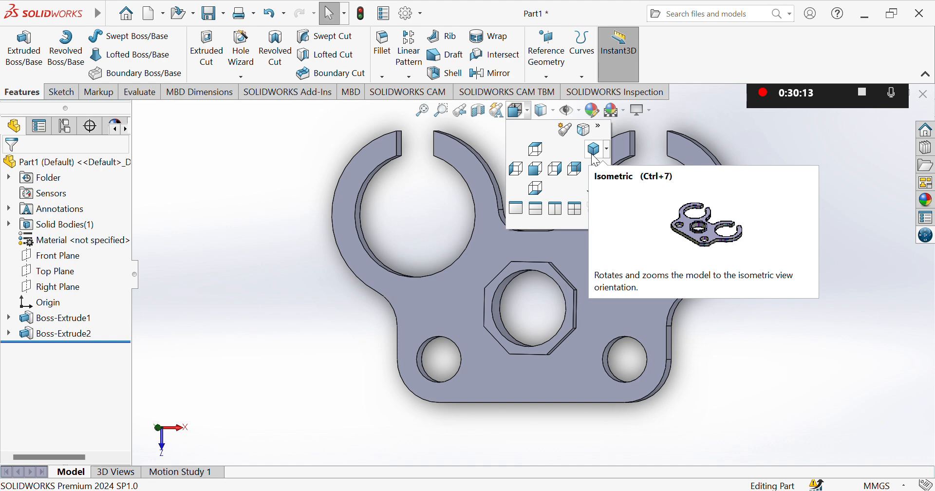
click(591, 154)
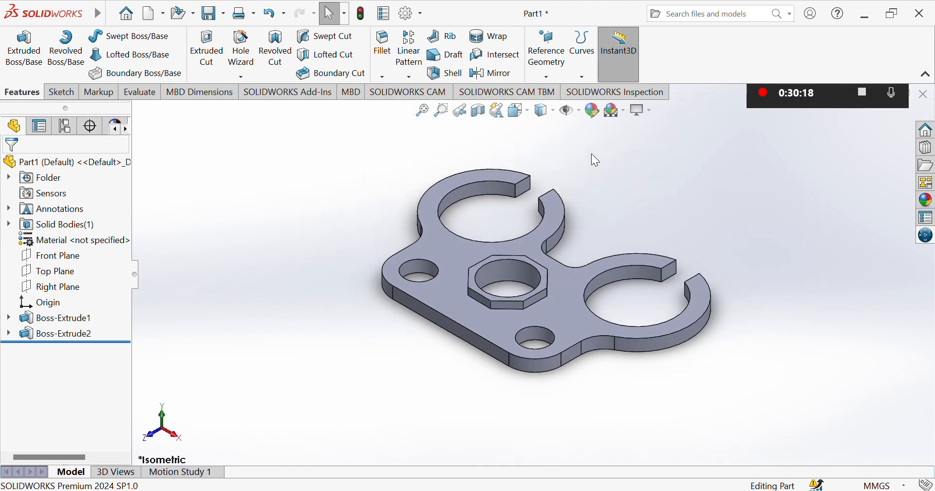